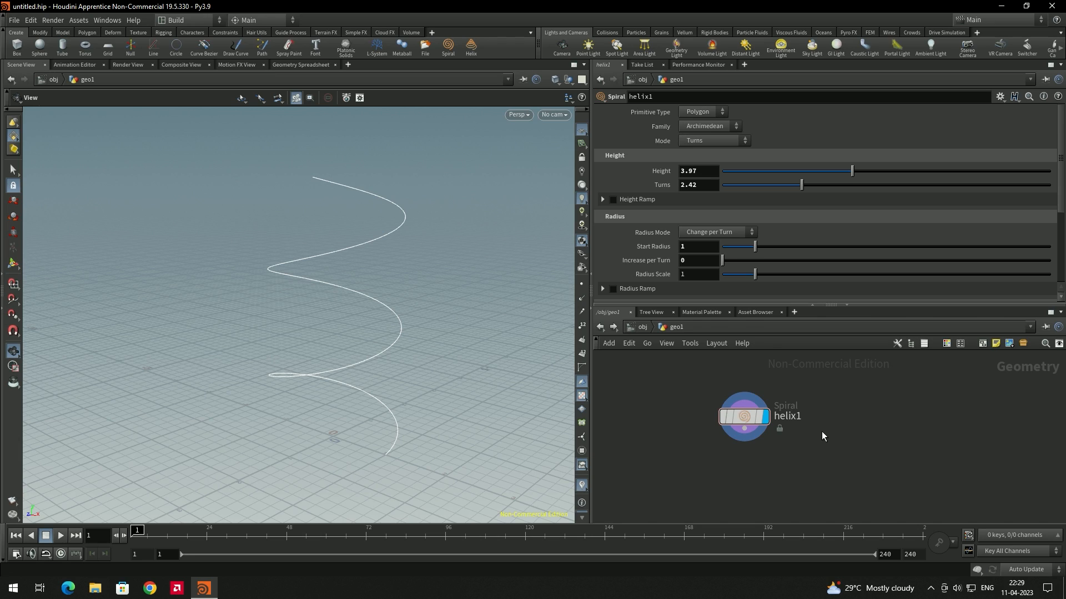
# Add a Sweep node below helix1, wire the helix into its first input and display the sweep
pyautogui.moveTo(746, 419); pyautogui.dragTo(742, 396)
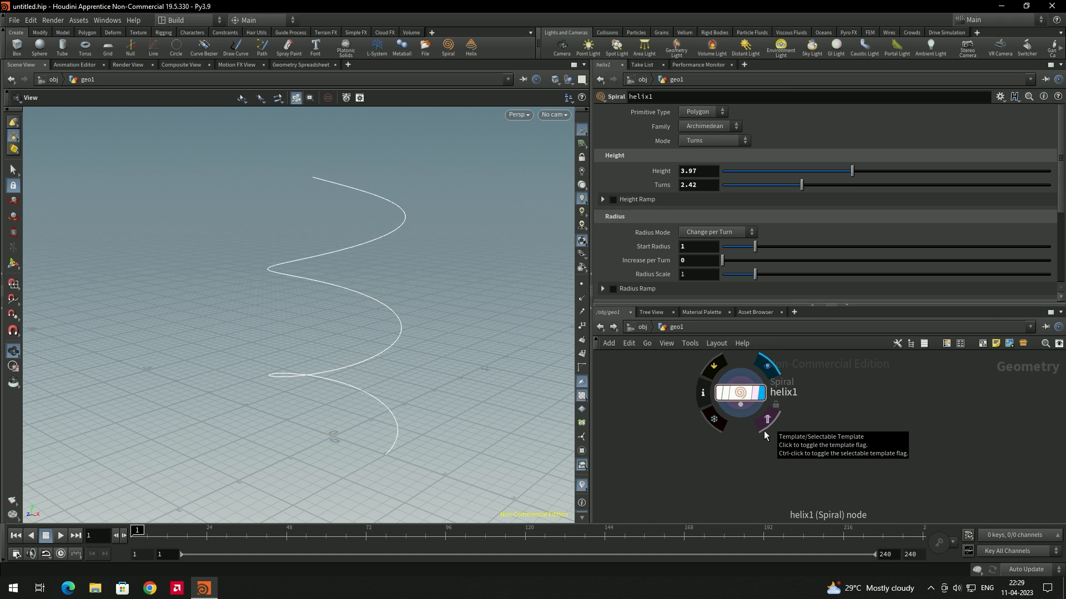
pyautogui.press('Tab')
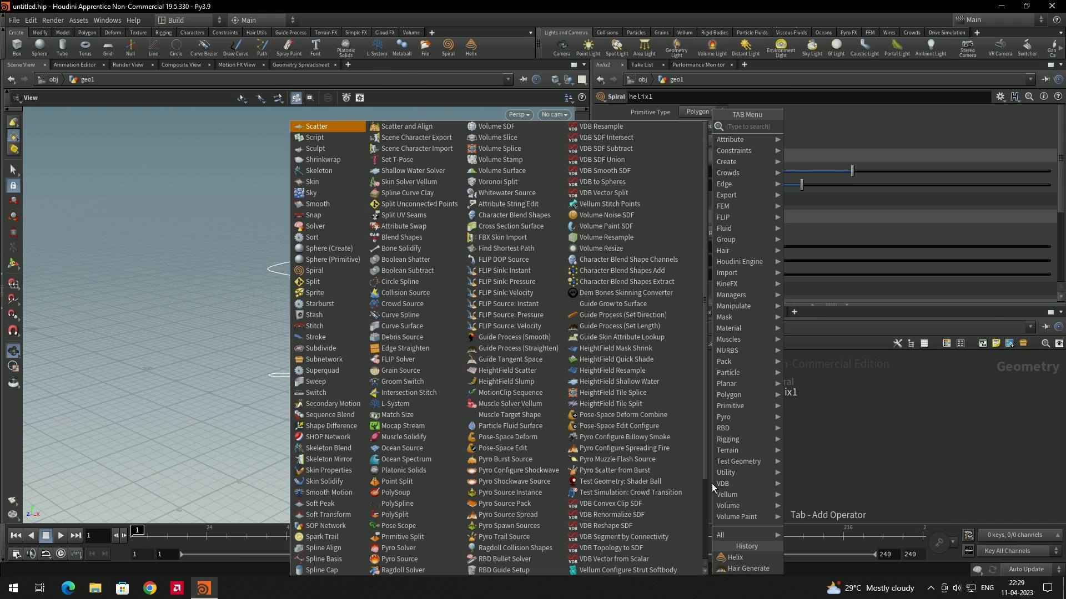
pyautogui.press('Escape')
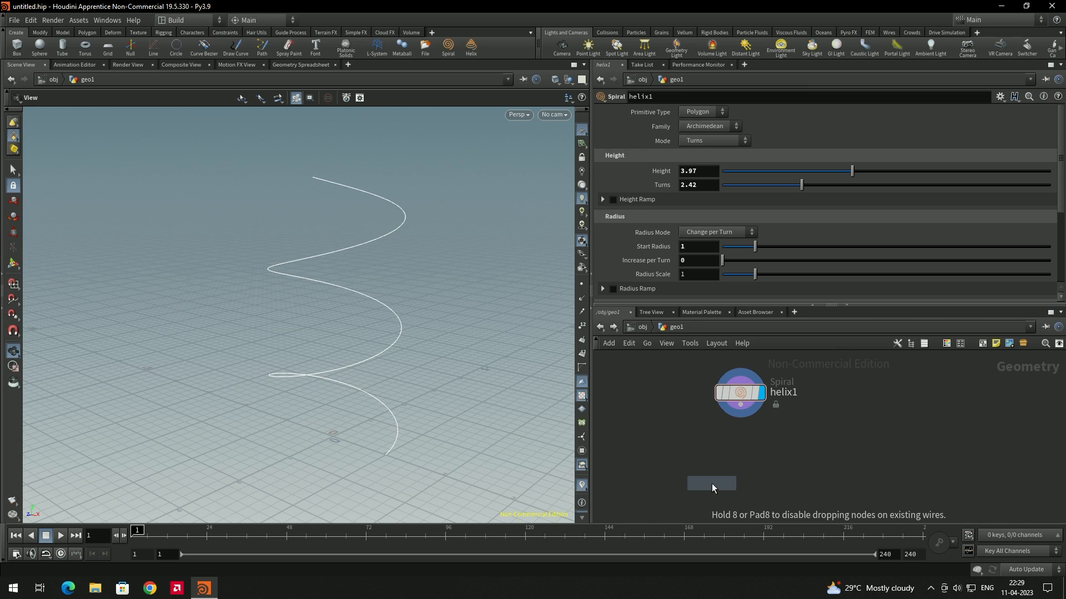
pyautogui.click(712, 481)
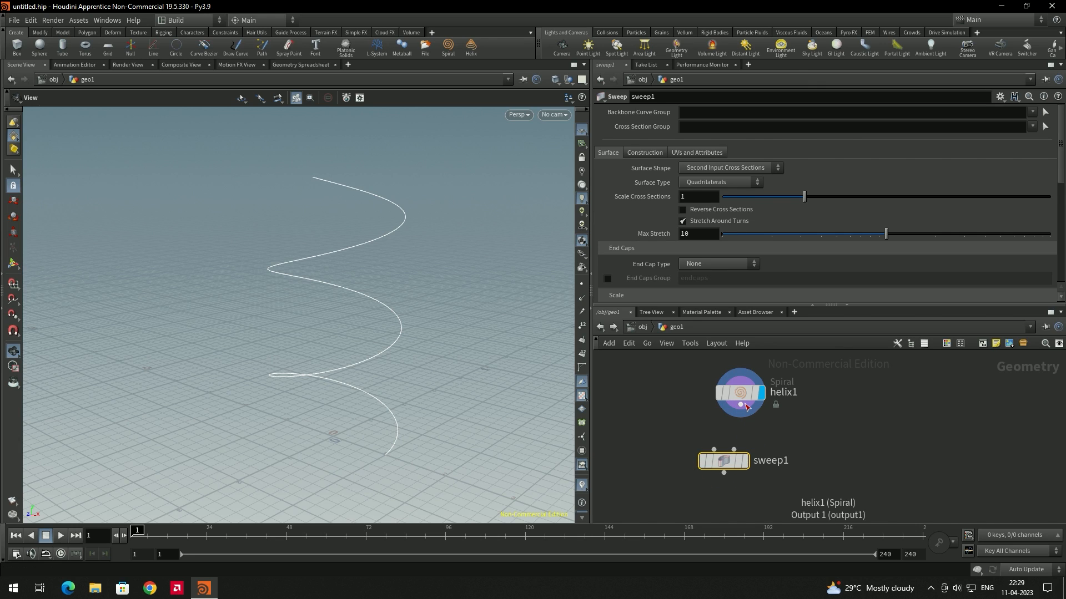
pyautogui.moveTo(740, 404); pyautogui.dragTo(714, 450)
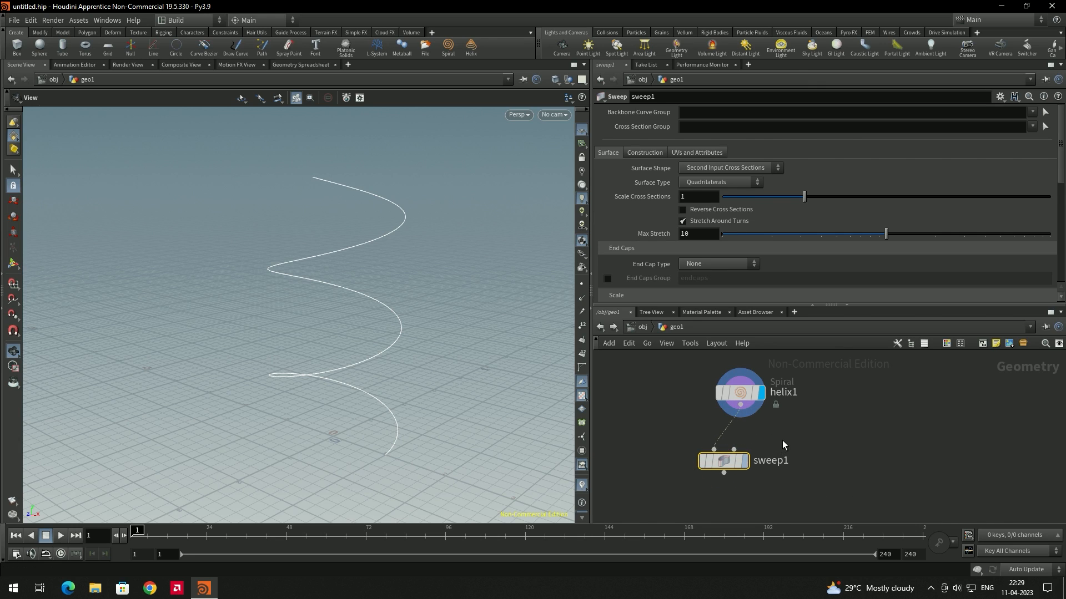
pyautogui.click(742, 461)
pyautogui.moveTo(730, 462)
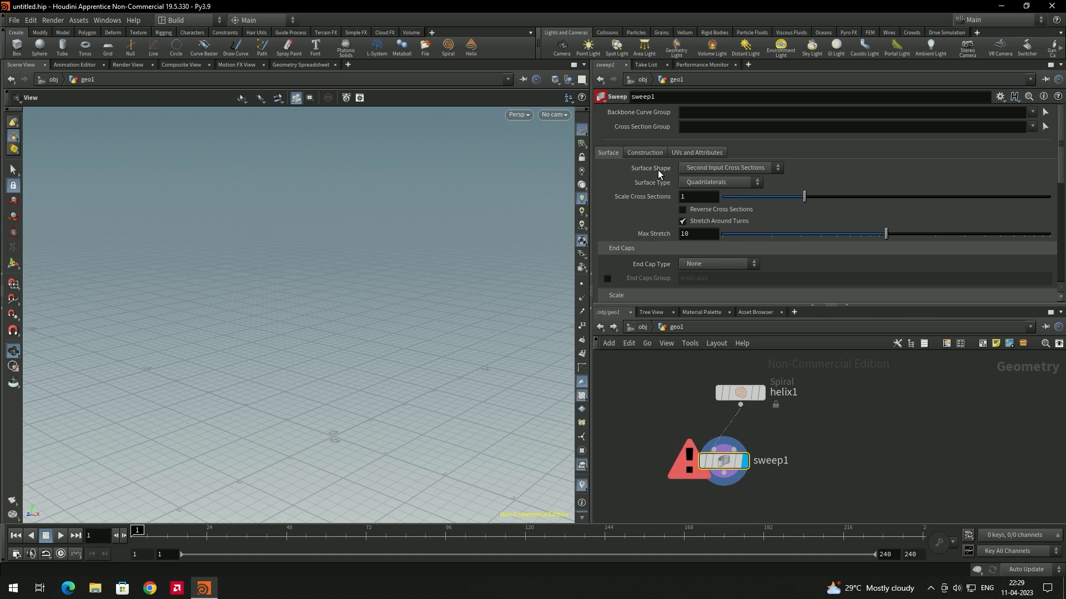
# Set the sweep's surface shape to Ribbon
pyautogui.click(709, 168)
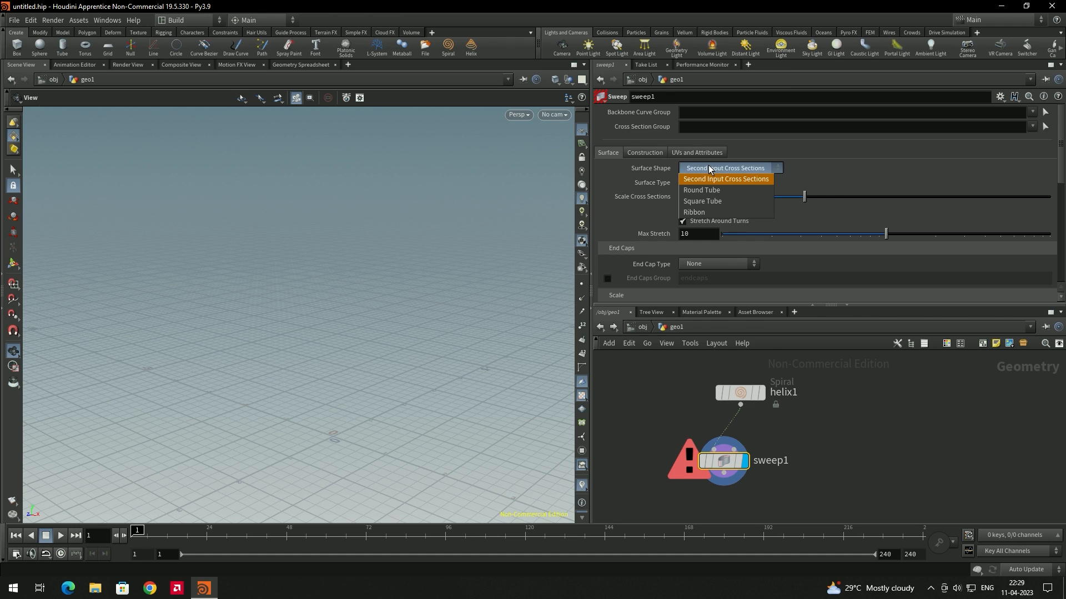
pyautogui.click(702, 211)
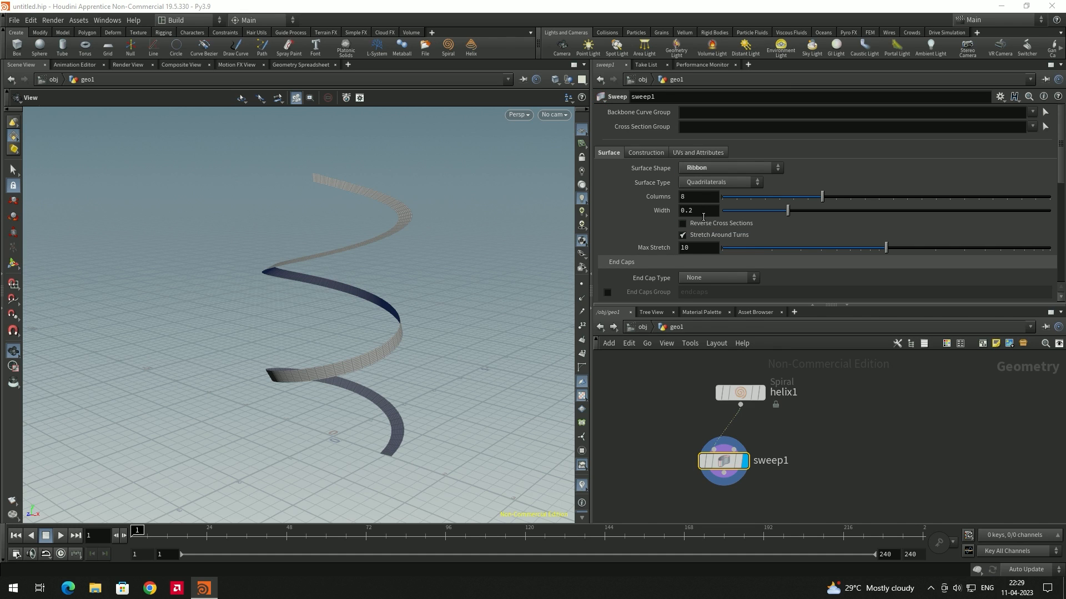
pyautogui.moveTo(428, 369)
pyautogui.mouseDown()
pyautogui.moveTo(405, 416)
pyautogui.moveTo(436, 384)
pyautogui.mouseUp()
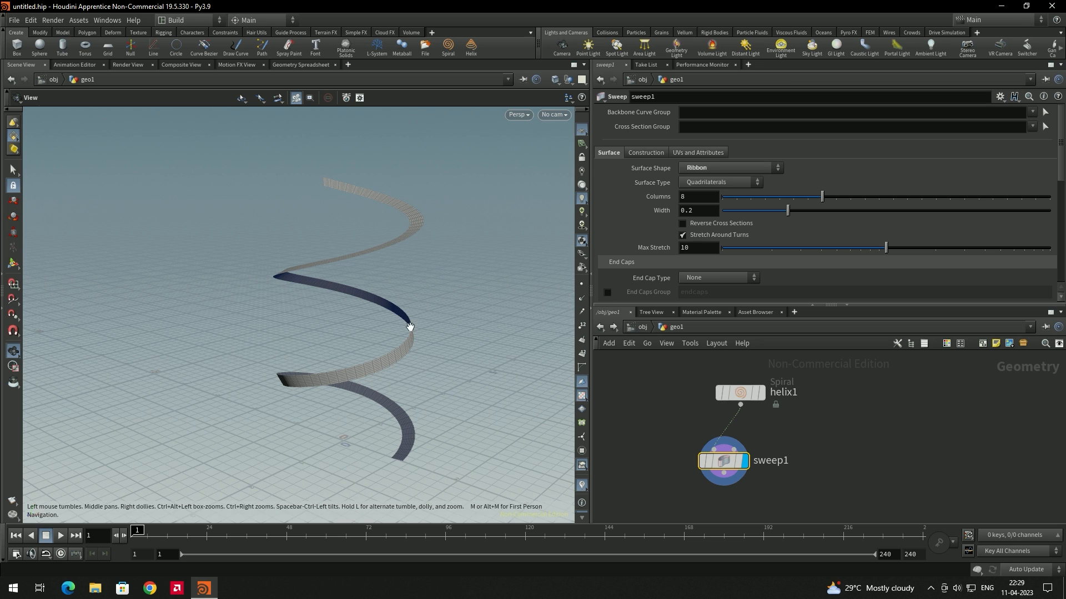
pyautogui.moveTo(347, 271); pyautogui.dragTo(440, 352)
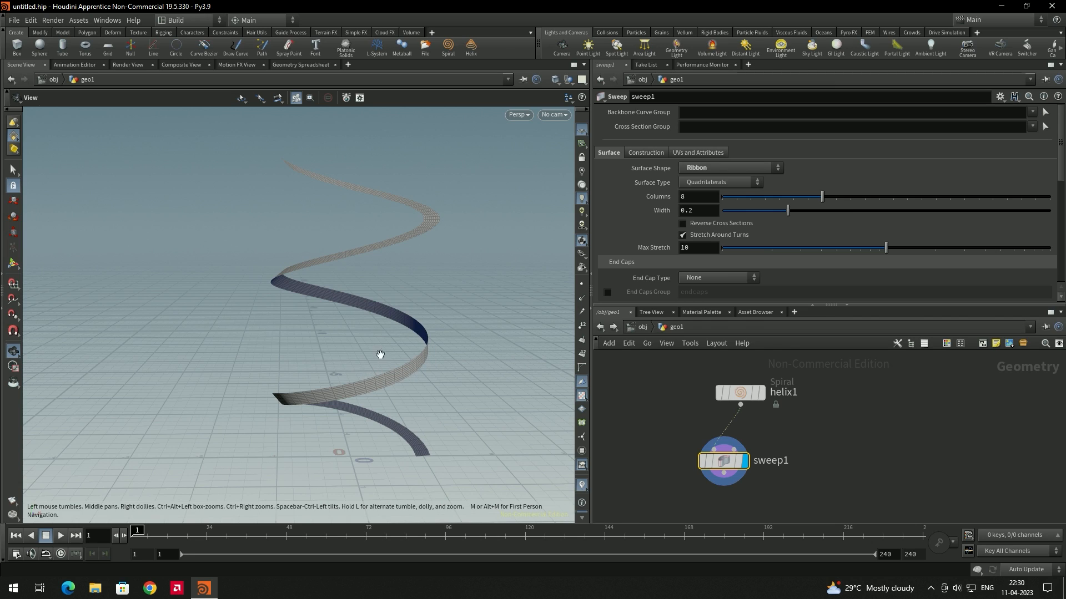
pyautogui.moveTo(413, 333); pyautogui.dragTo(401, 331)
# Enable the Orient output attribute on the helix1 spiral node
pyautogui.click(738, 395)
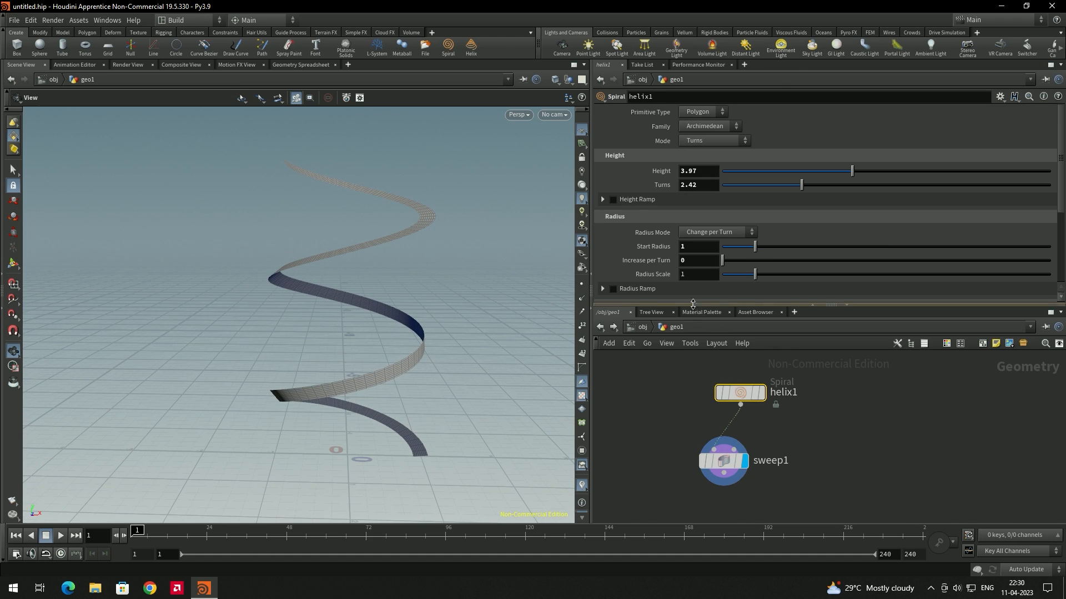
pyautogui.scroll(-5, 617, 245)
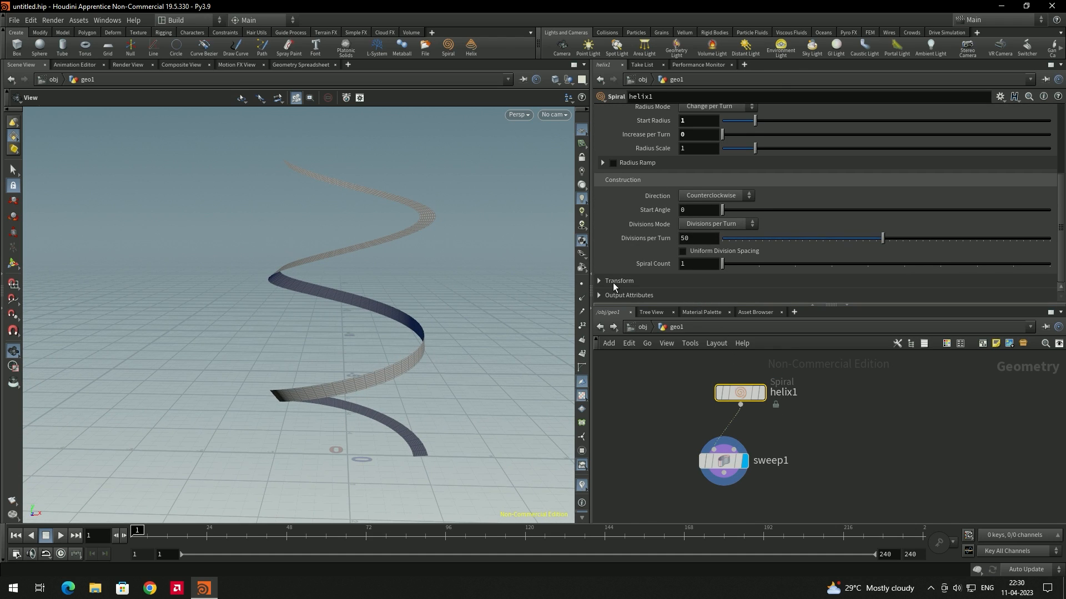
pyautogui.click(599, 295)
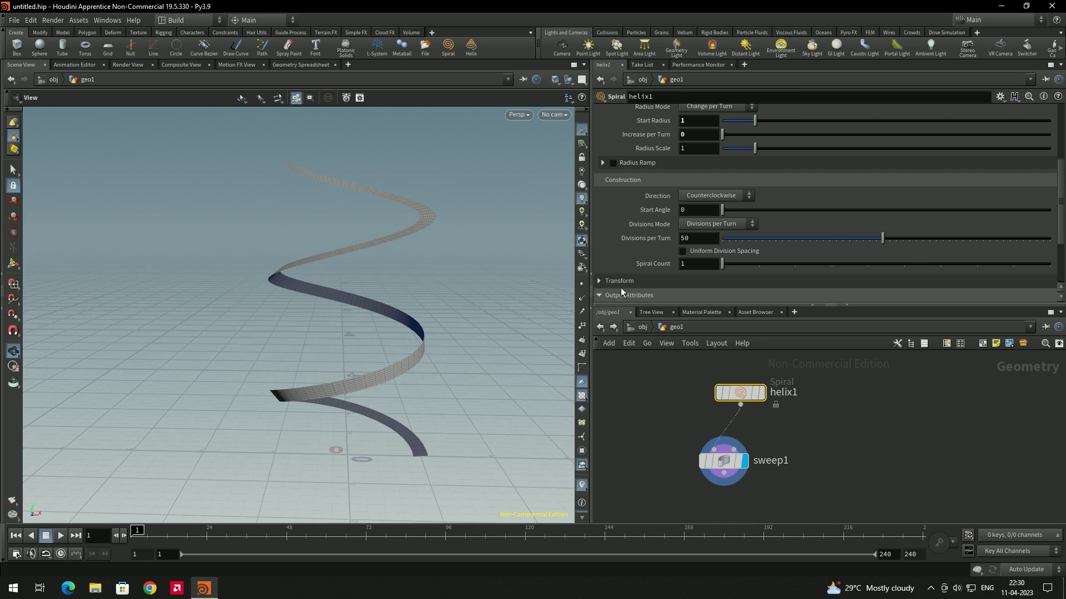
pyautogui.scroll(-3, 622, 283)
pyautogui.scroll(-1, 629, 276)
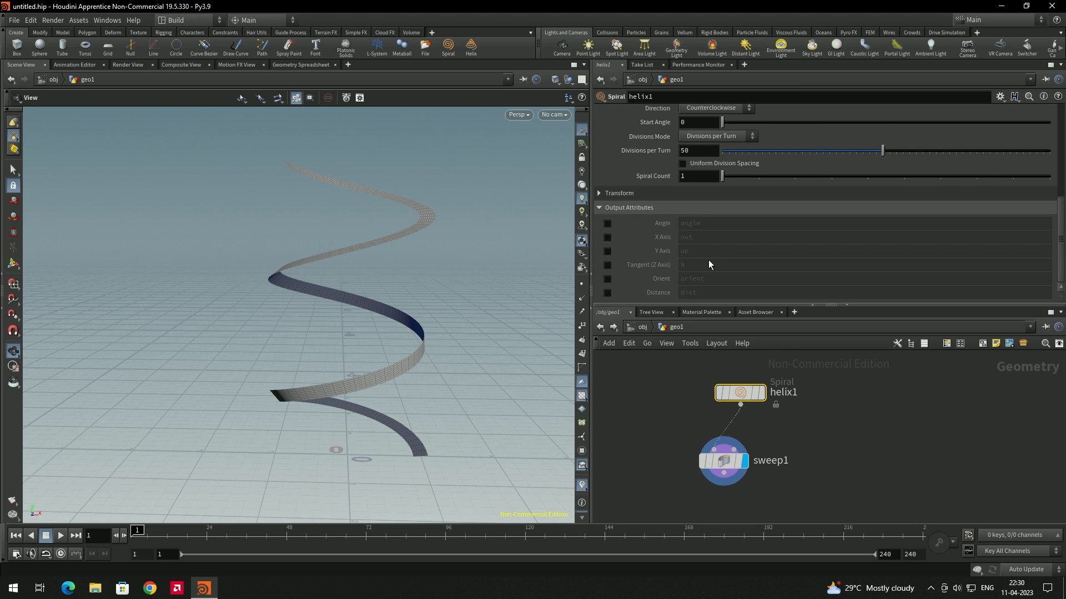
pyautogui.click(608, 279)
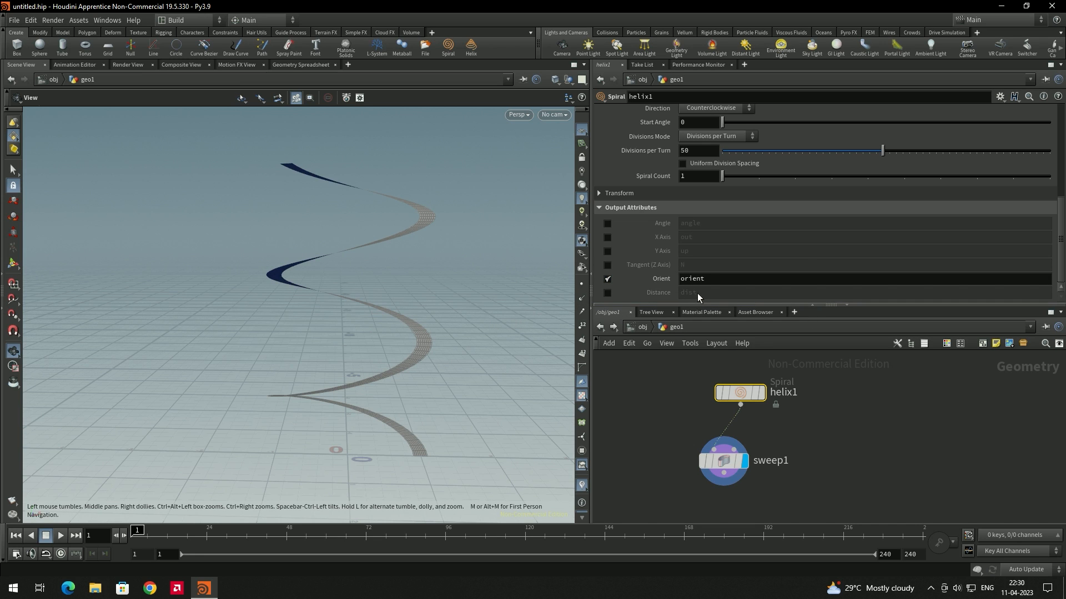
# Reduce the ribbon's columns to 1 on the sweep1 node
pyautogui.moveTo(543, 300); pyautogui.dragTo(436, 316)
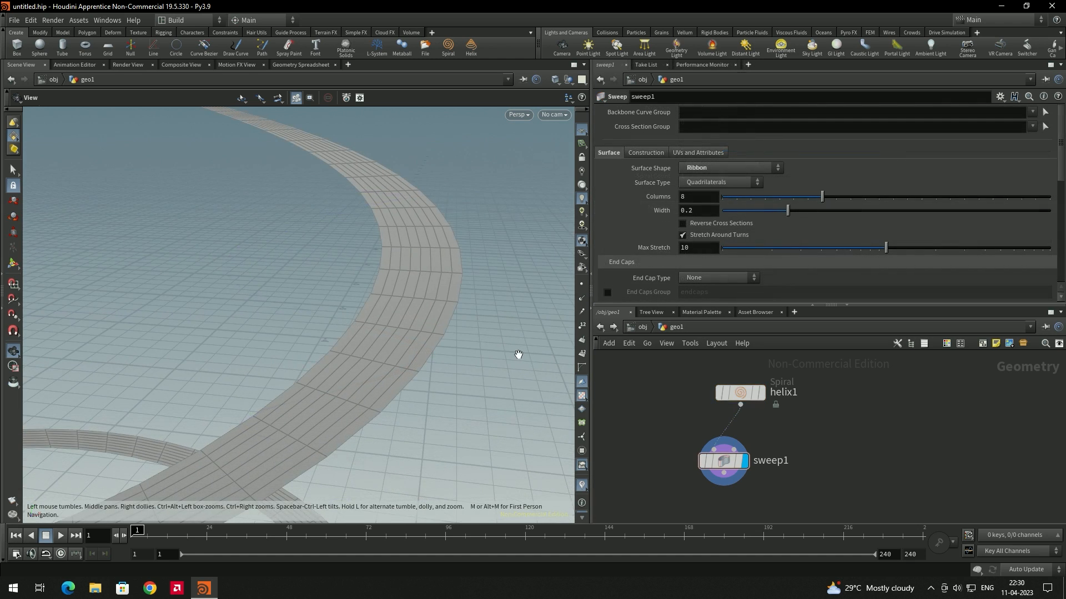
pyautogui.moveTo(519, 355); pyautogui.dragTo(450, 290)
pyautogui.scroll(2, 437, 291)
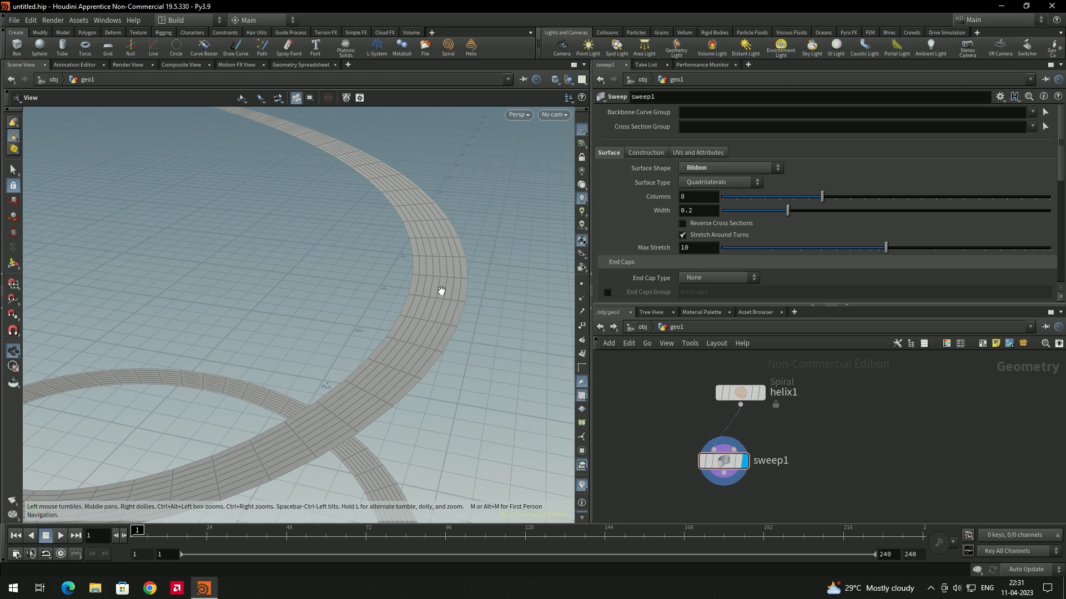
pyautogui.scroll(4, 446, 286)
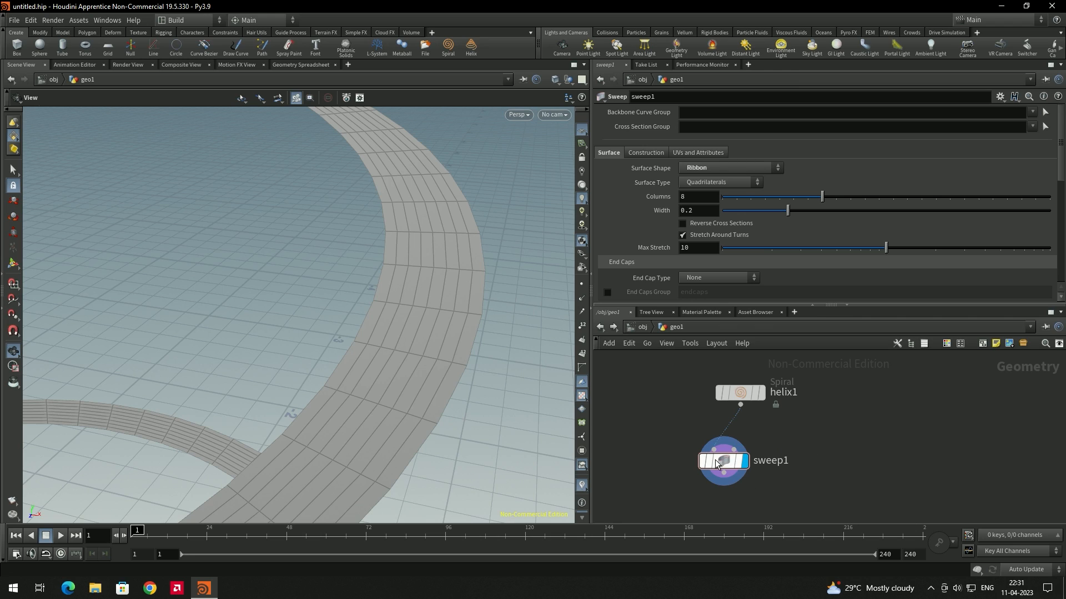
pyautogui.click(747, 457)
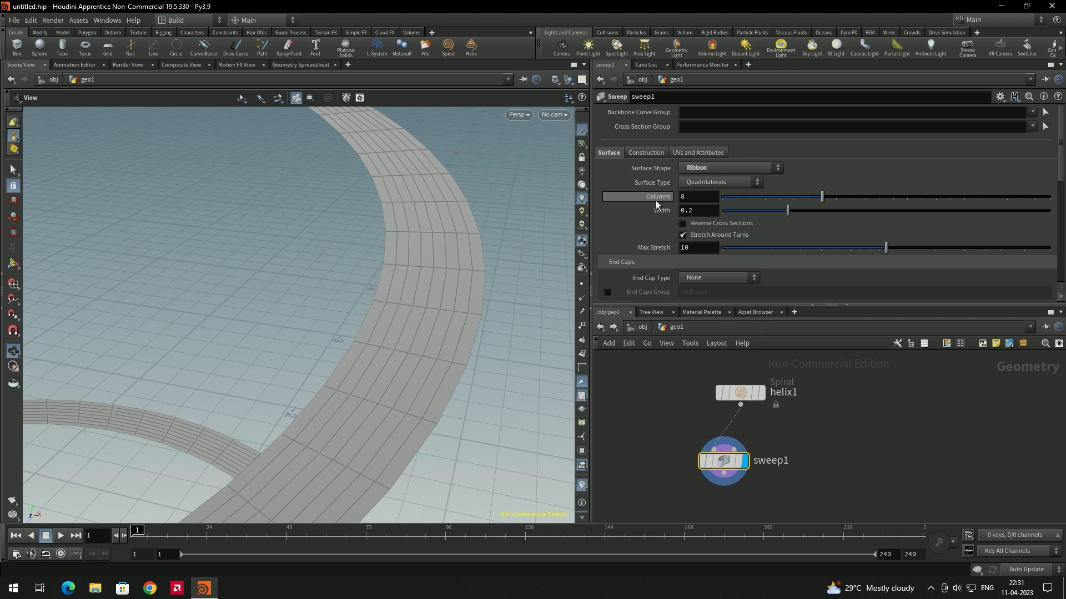
pyautogui.moveTo(826, 200); pyautogui.dragTo(724, 198)
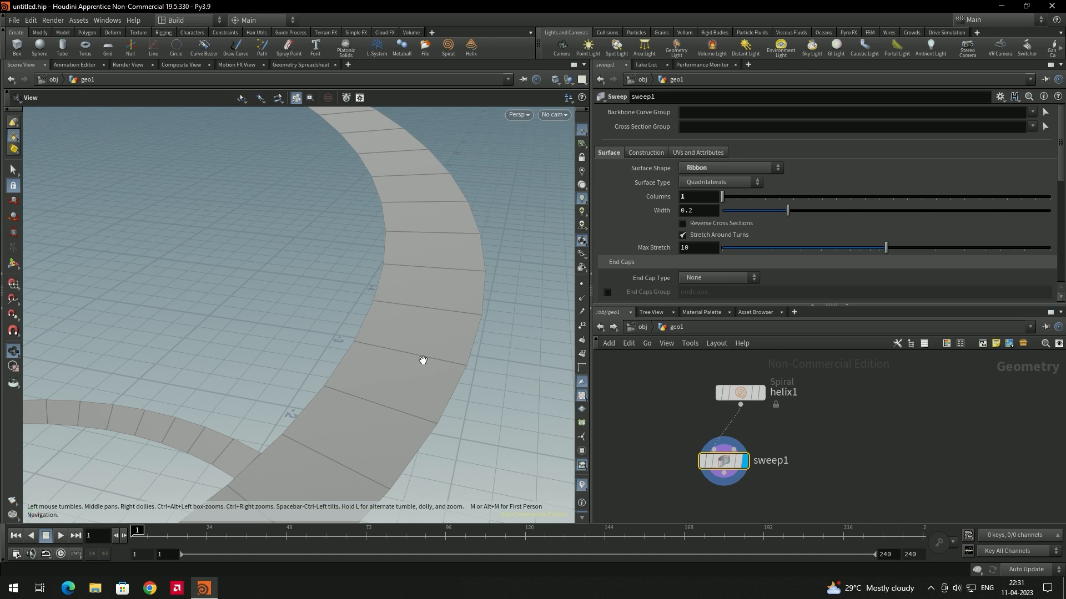
# Select a few alternating polygons along the ribbon in the viewport and clear the selection
pyautogui.scroll(-6, 435, 285)
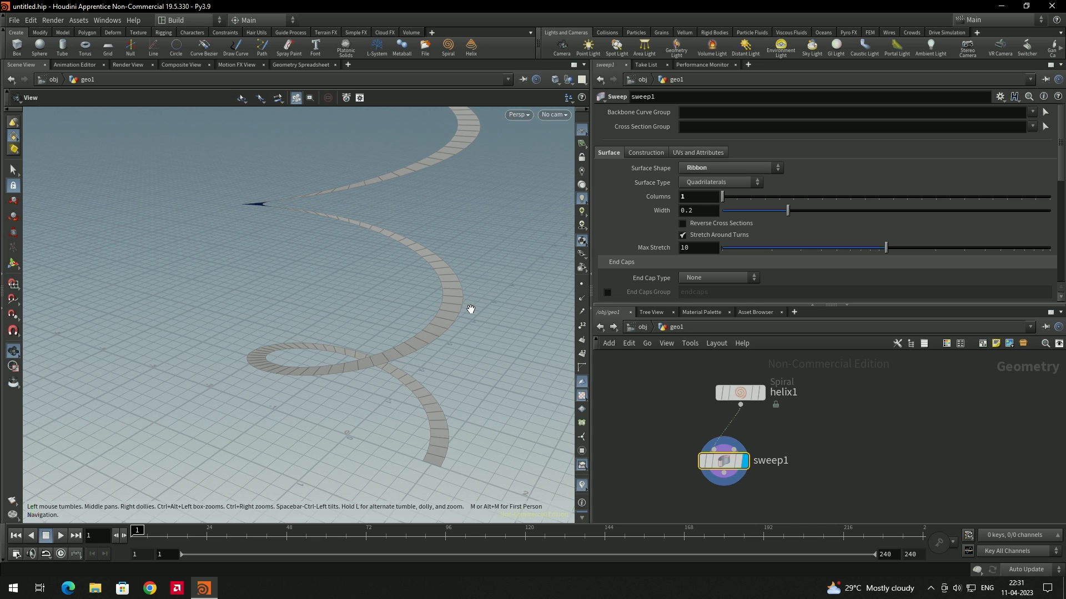
pyautogui.scroll(4, 441, 324)
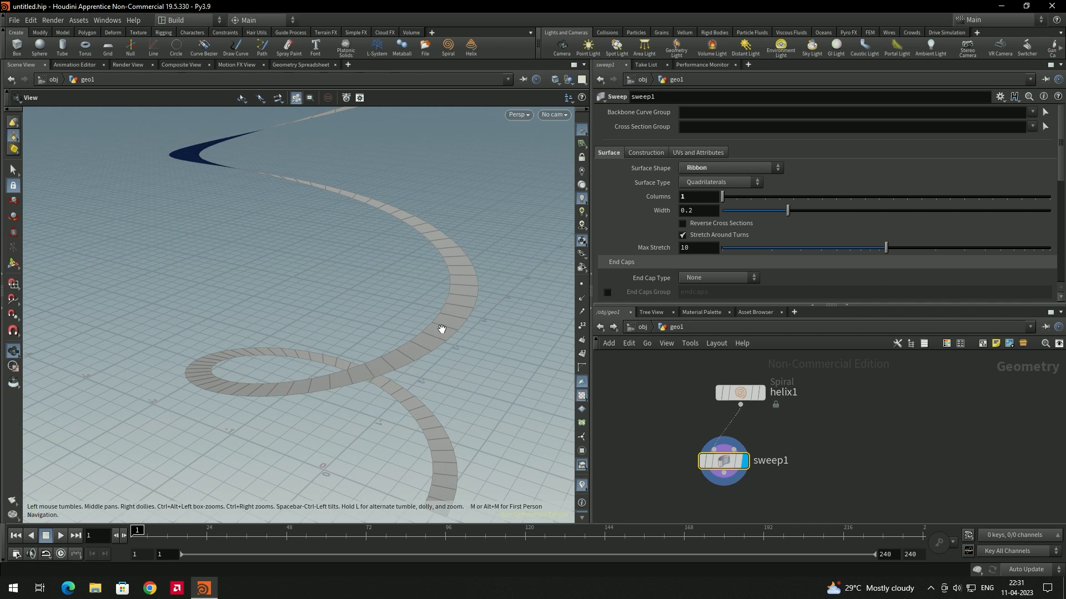
pyautogui.scroll(5, 440, 331)
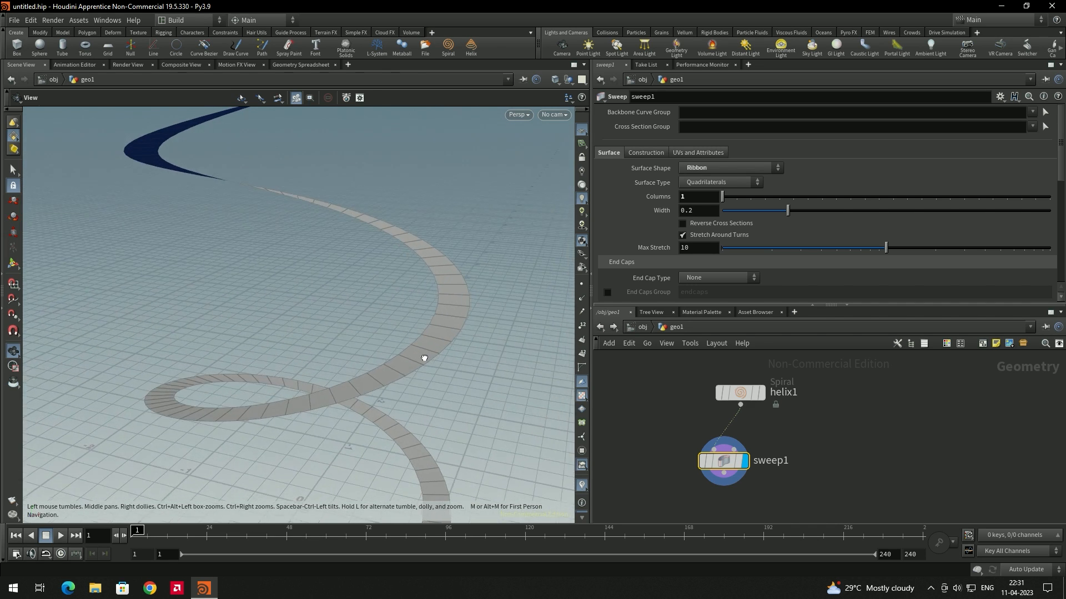
pyautogui.scroll(3, 411, 368)
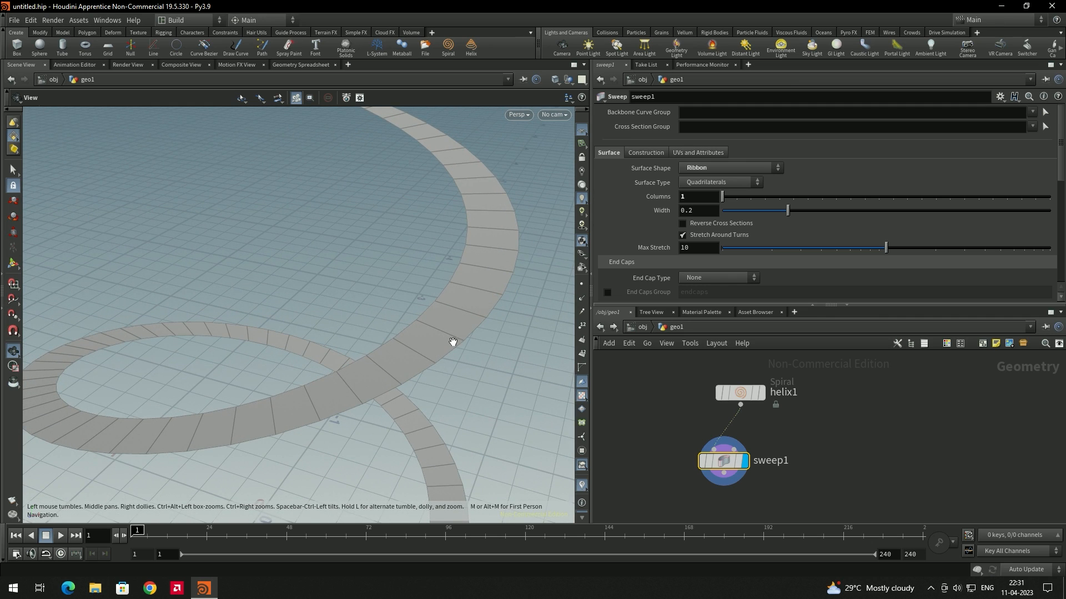
pyautogui.moveTo(435, 331); pyautogui.dragTo(211, 216)
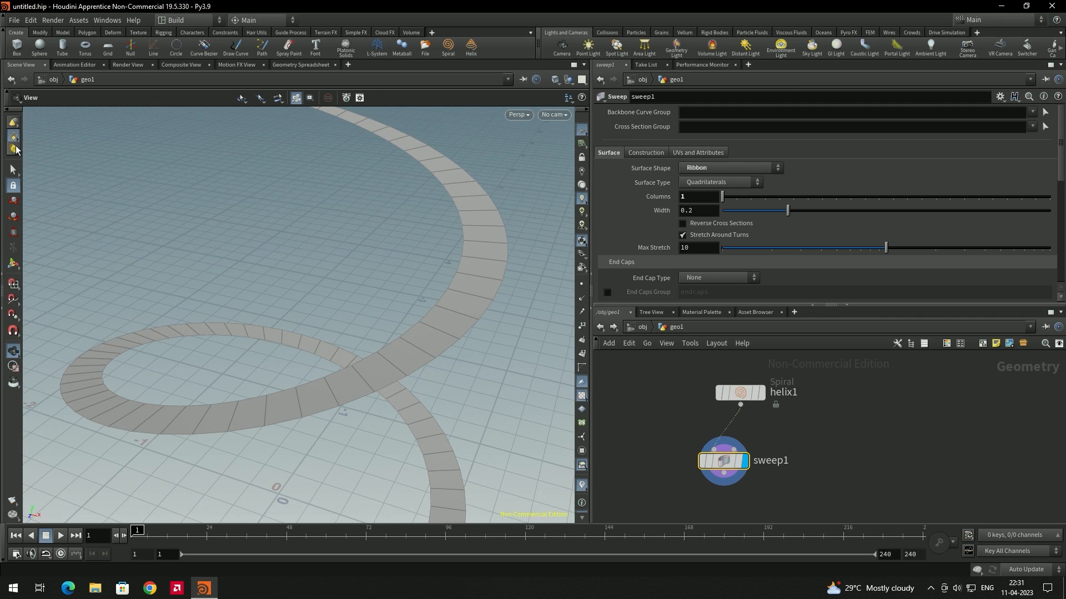
pyautogui.click(15, 151)
pyautogui.rightClick(13, 139)
pyautogui.rightClick(12, 138)
pyautogui.click(231, 229)
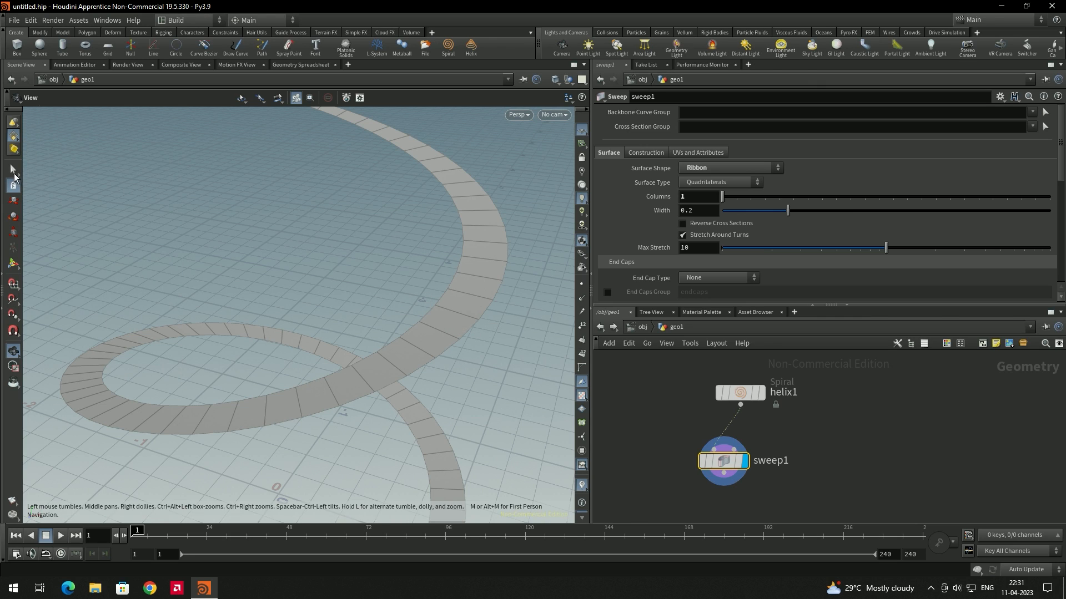
pyautogui.click(13, 170)
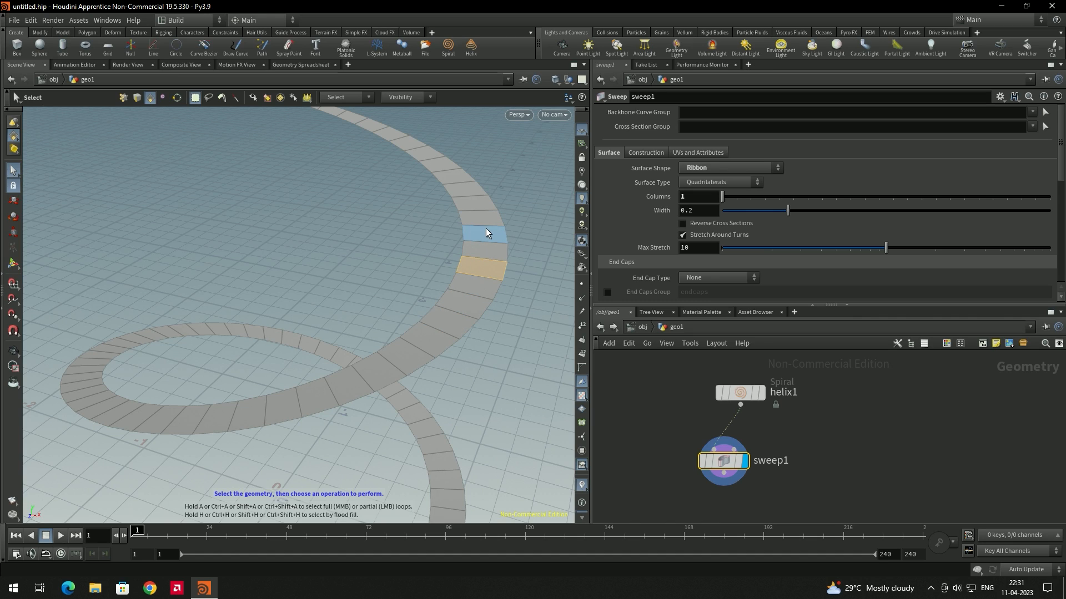
pyautogui.click(388, 364)
pyautogui.keyDown('shift'); pyautogui.click(434, 345); pyautogui.keyUp('shift')
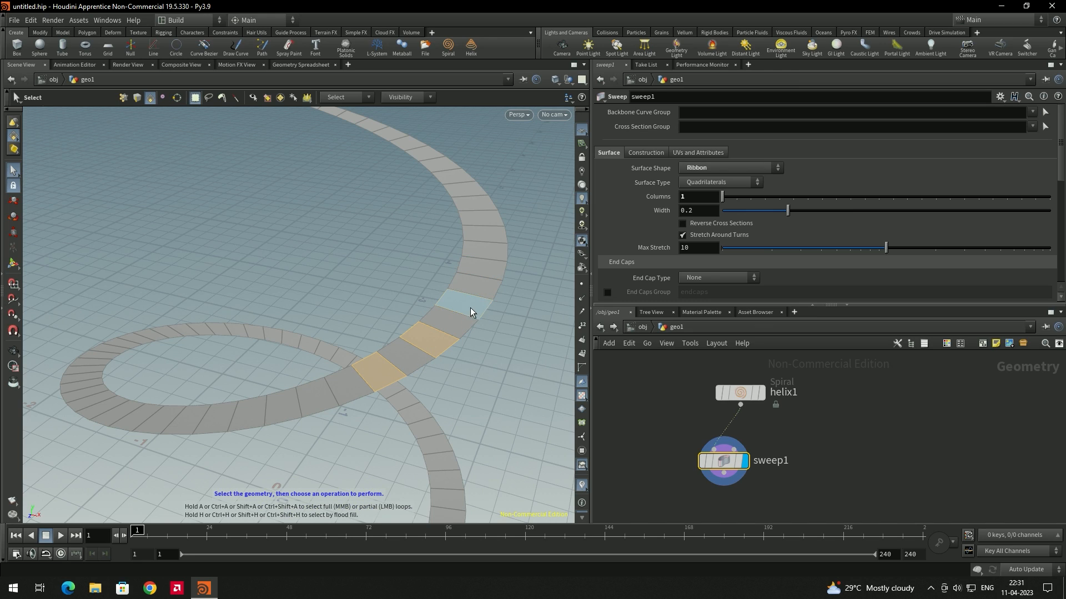
pyautogui.click(501, 328)
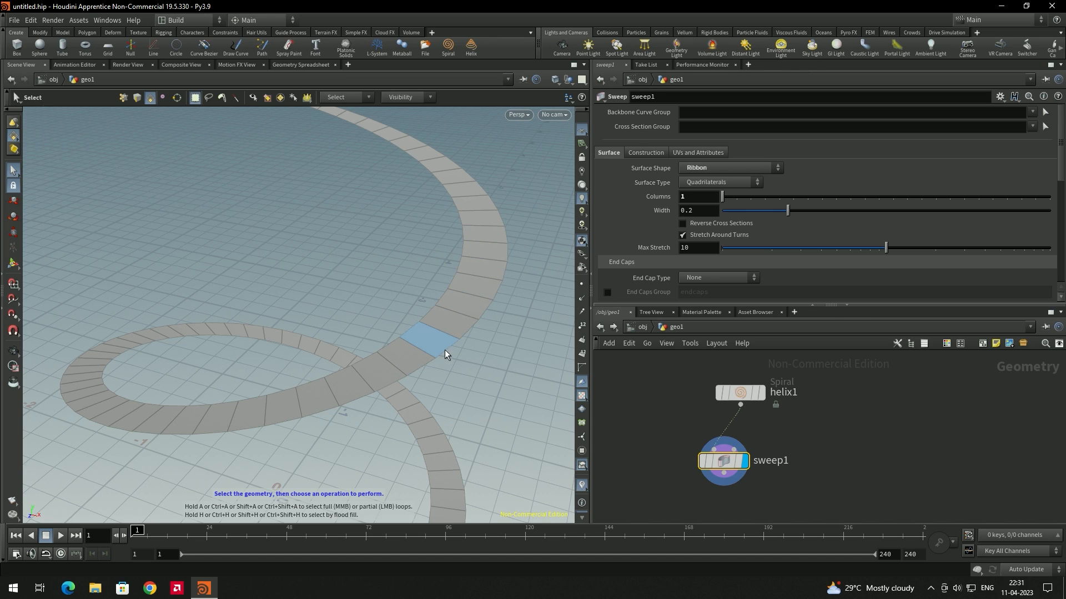
# Add a Group by Range node below sweep1, connect it to the sweep's output and display it
pyautogui.moveTo(859, 444); pyautogui.dragTo(837, 417, button='middle')
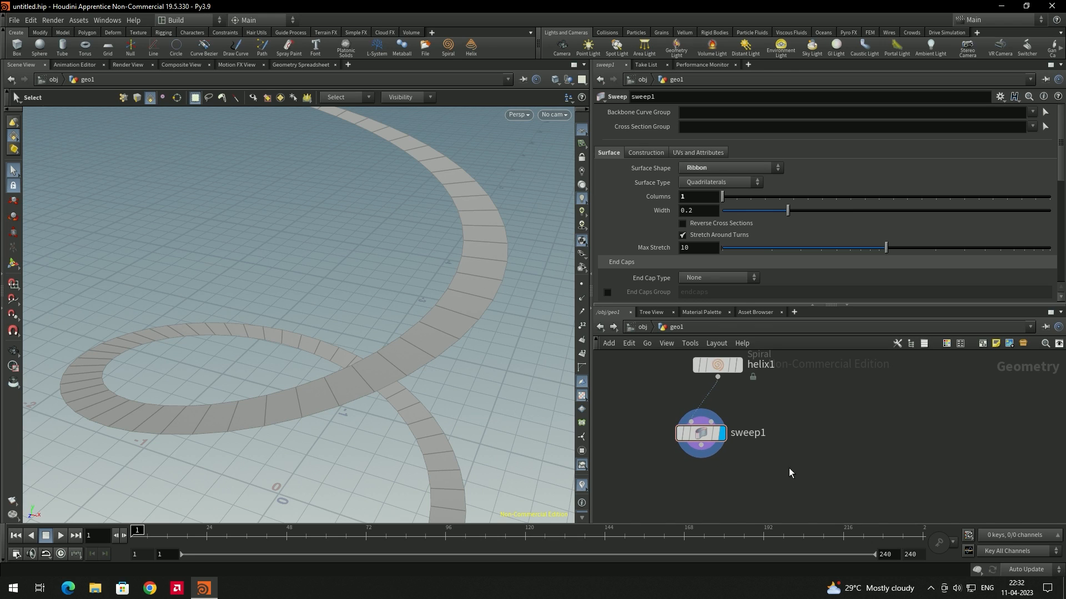
pyautogui.press('Tab')
pyautogui.write('grou')
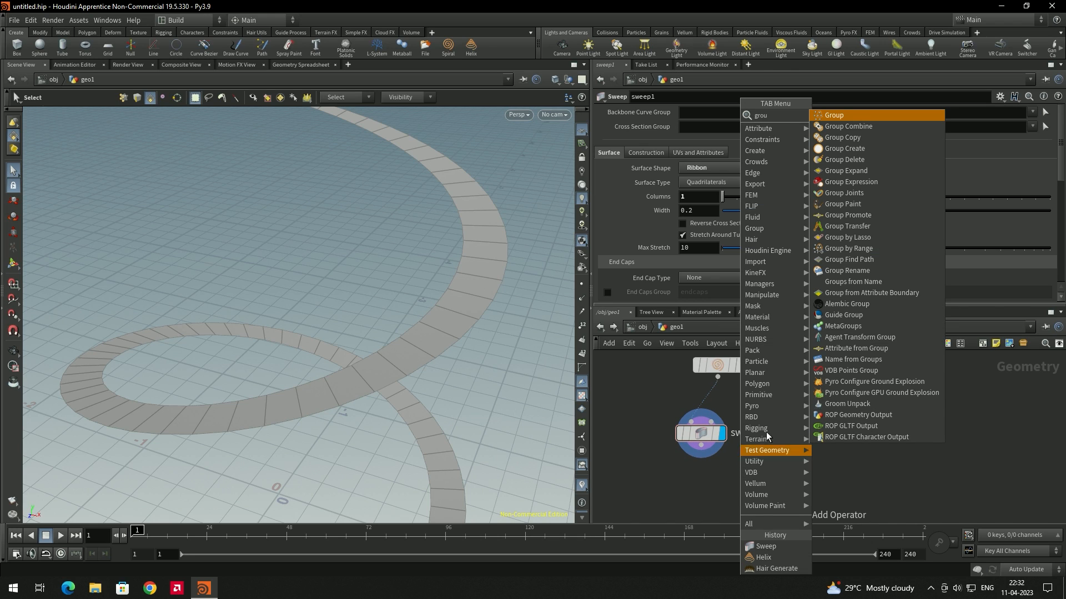
pyautogui.click(841, 250)
pyautogui.click(707, 489)
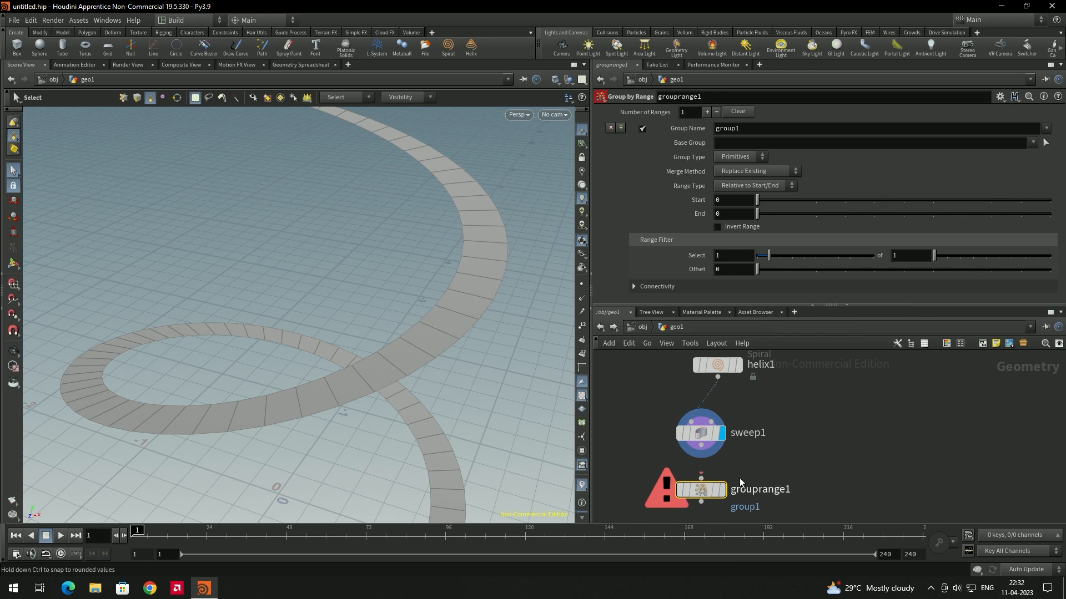
pyautogui.moveTo(693, 419); pyautogui.dragTo(690, 447)
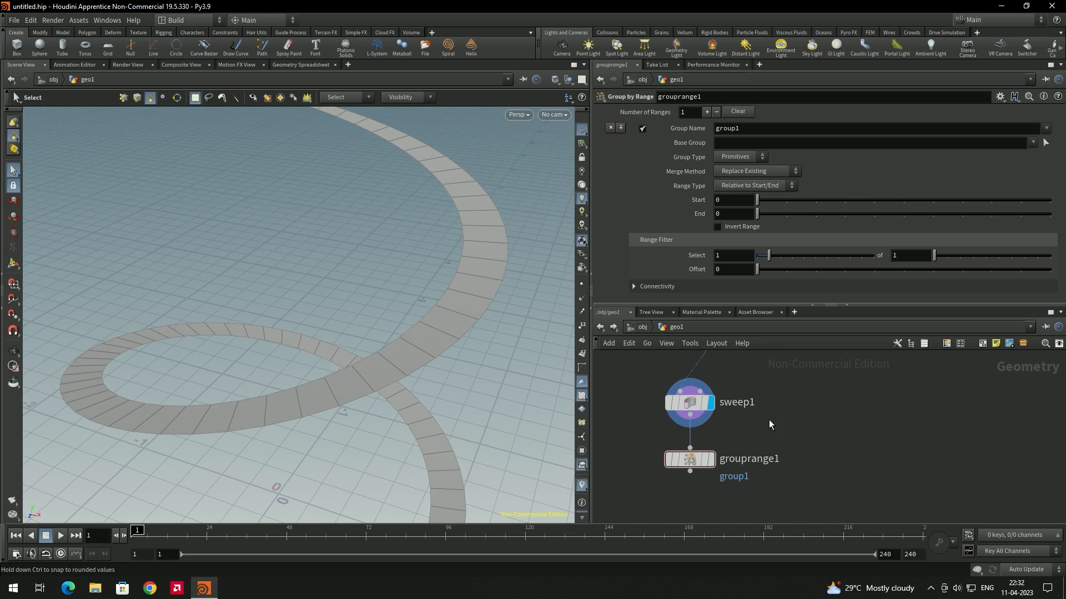
pyautogui.click(713, 460)
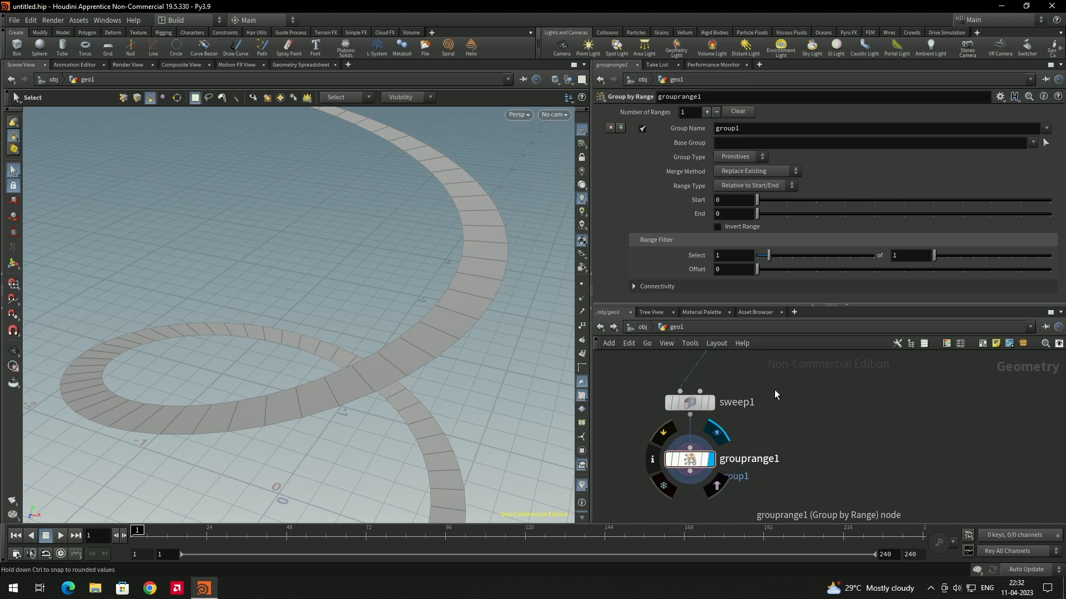
pyautogui.click(690, 458)
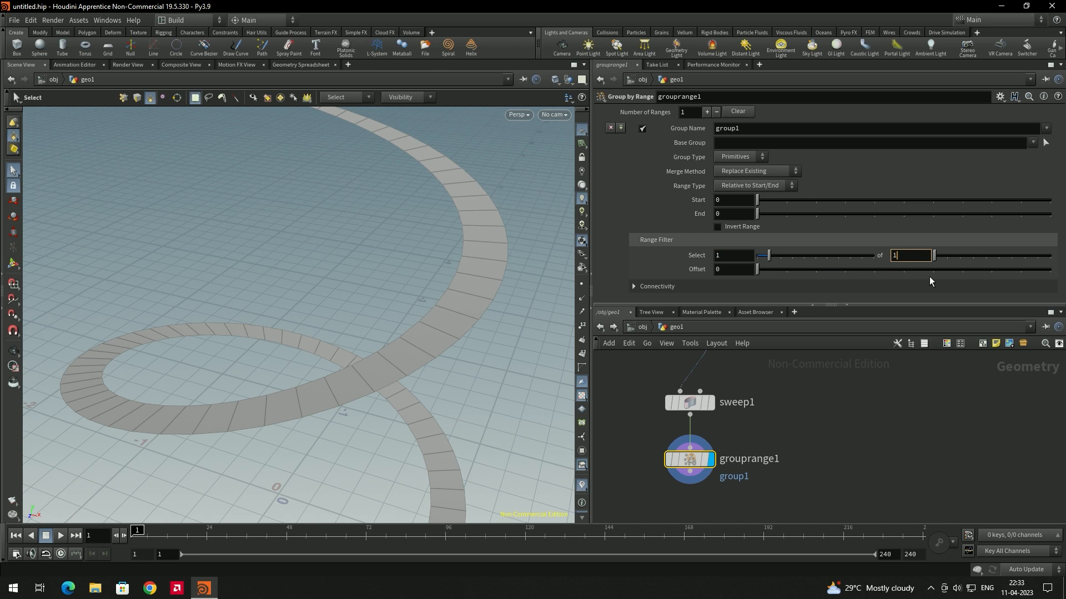
# Set the Group by Range filter to select 1 of 2 primitives and name the group Steps
pyautogui.press('BackSpace')
pyautogui.write('2')
pyautogui.press('Return')
pyautogui.press('Escape')
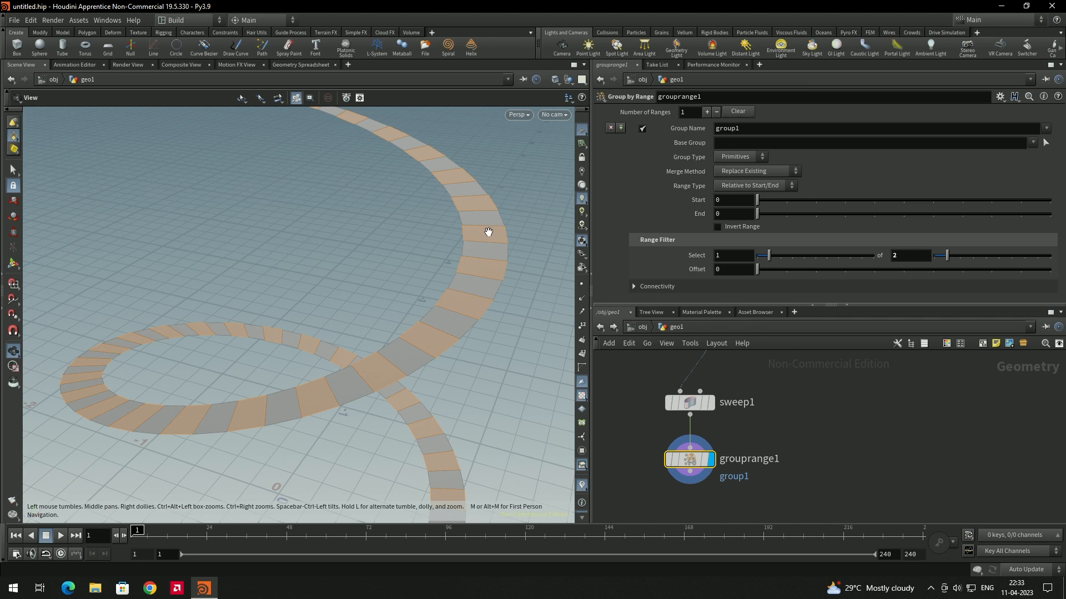
pyautogui.moveTo(744, 129); pyautogui.dragTo(709, 129)
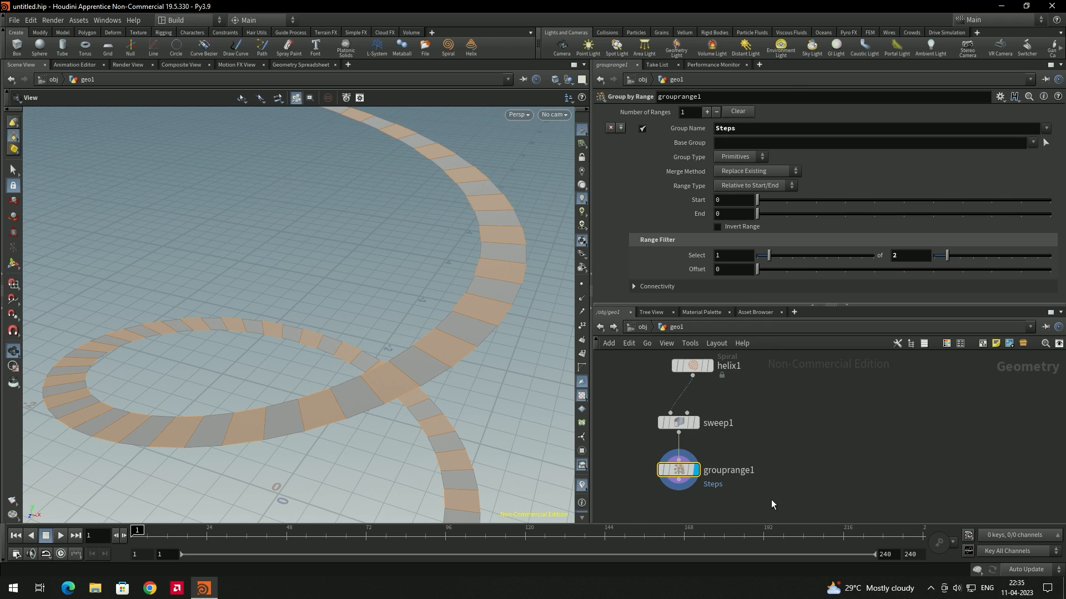
# Add a PolyExtrude node below grouprange1, connect it to the group node's output and display it
pyautogui.click(818, 438)
pyautogui.moveTo(802, 442); pyautogui.dragTo(786, 411, button='middle')
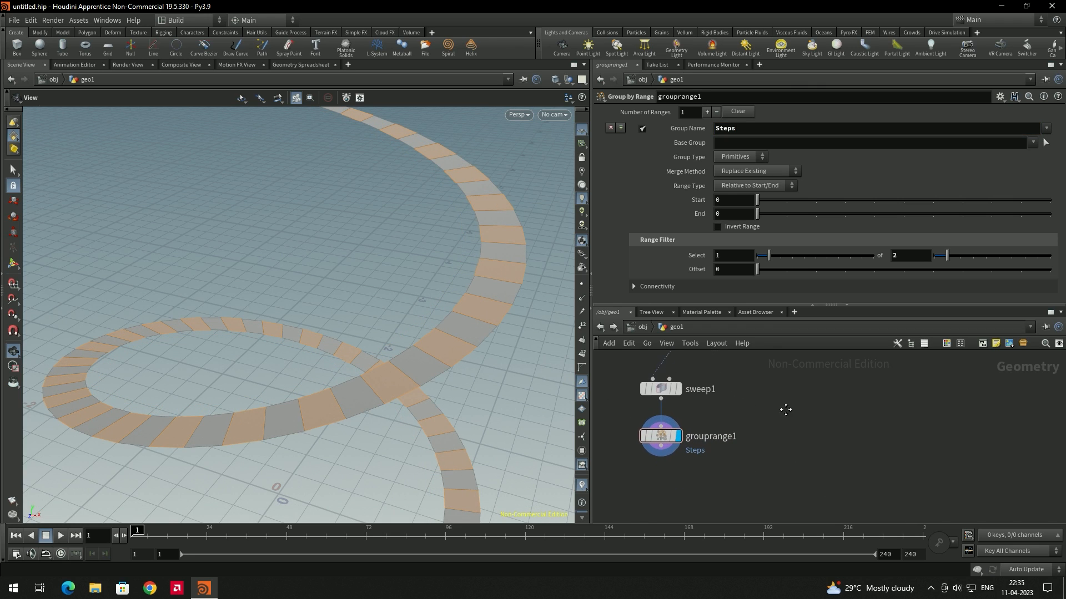
pyautogui.press('Tab')
pyautogui.write('p')
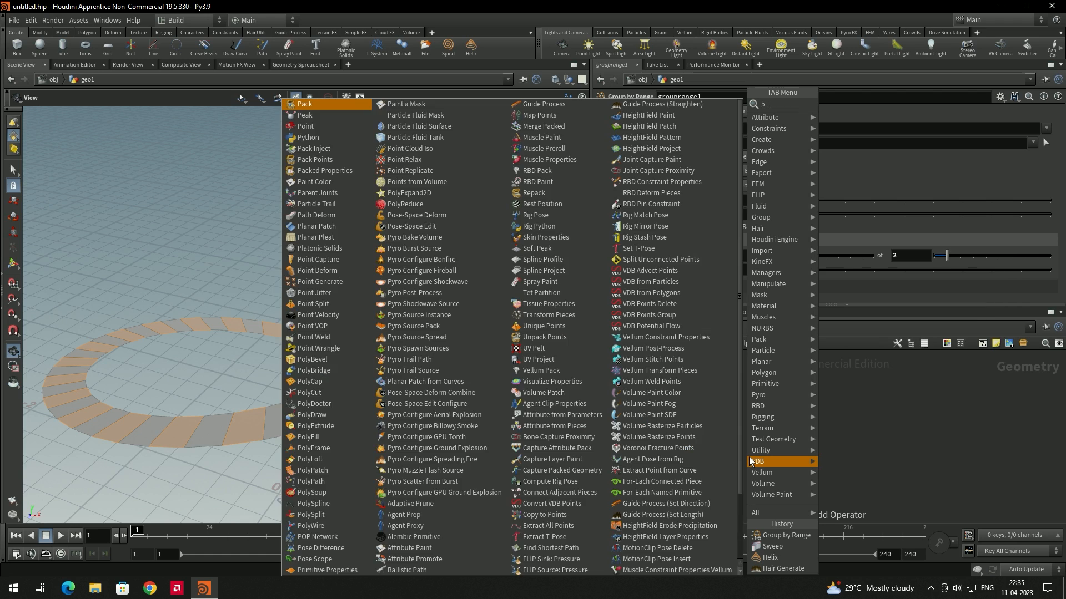
pyautogui.write('olye')
pyautogui.press('Return')
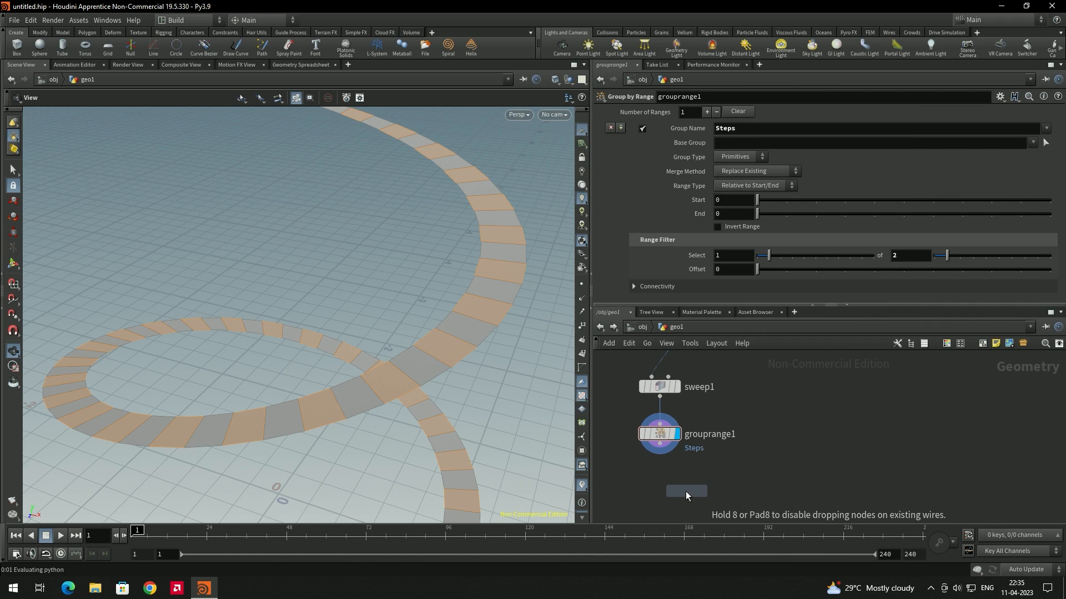
pyautogui.click(667, 483)
pyautogui.moveTo(661, 446); pyautogui.dragTo(667, 473)
pyautogui.click(683, 483)
# Extrude the whole ribbon by a distance of 0.031 on polyextrude1 and enable Output Back
pyautogui.moveTo(373, 389); pyautogui.dragTo(381, 340)
pyautogui.moveTo(414, 392); pyautogui.dragTo(353, 365)
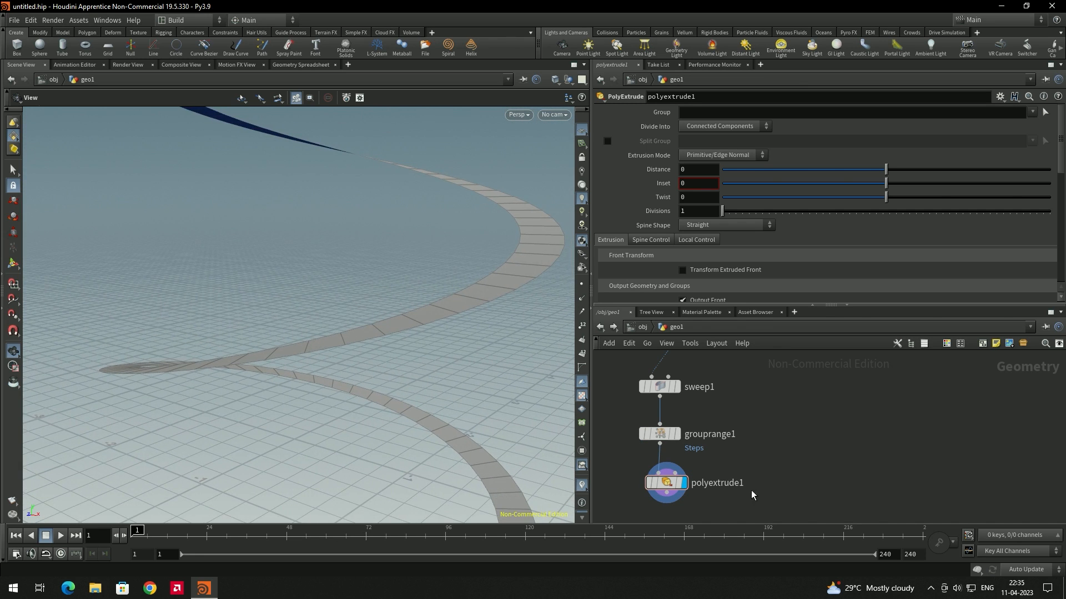
pyautogui.click(670, 486)
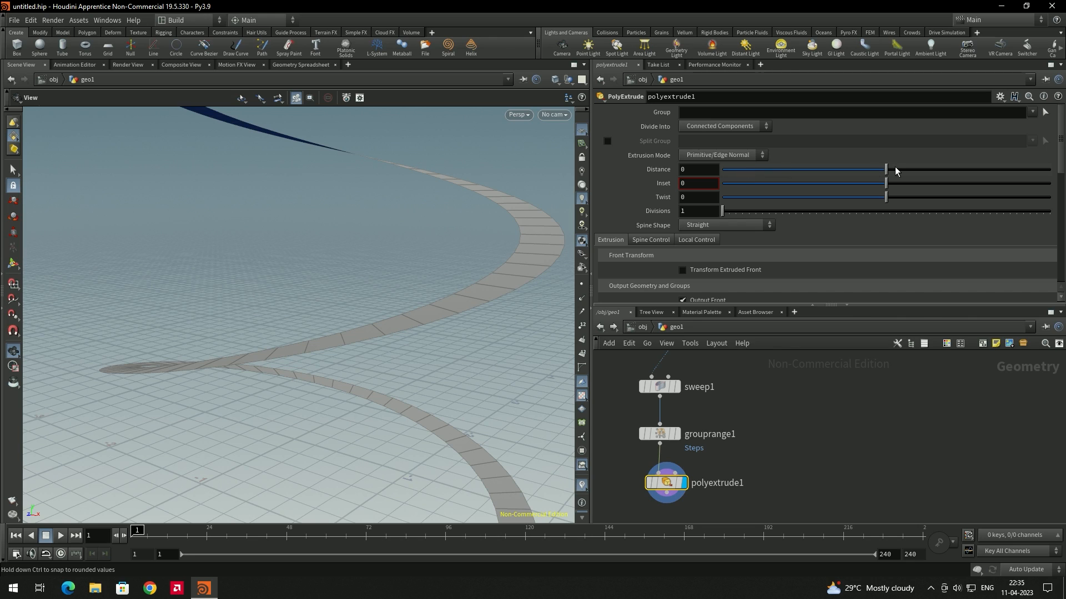
pyautogui.moveTo(888, 170); pyautogui.dragTo(891, 170)
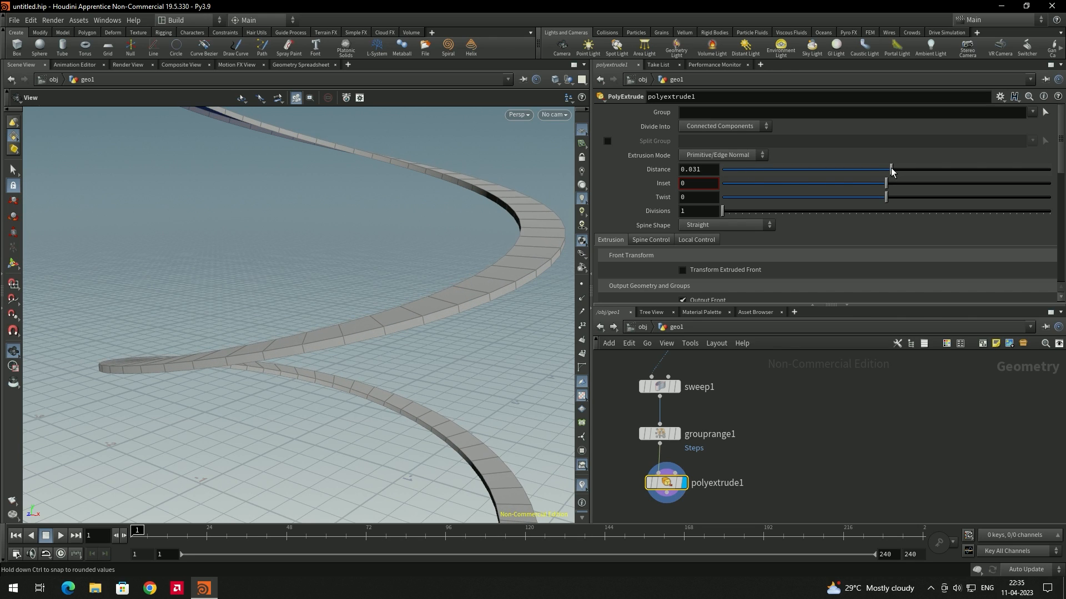
pyautogui.moveTo(411, 374); pyautogui.dragTo(390, 311)
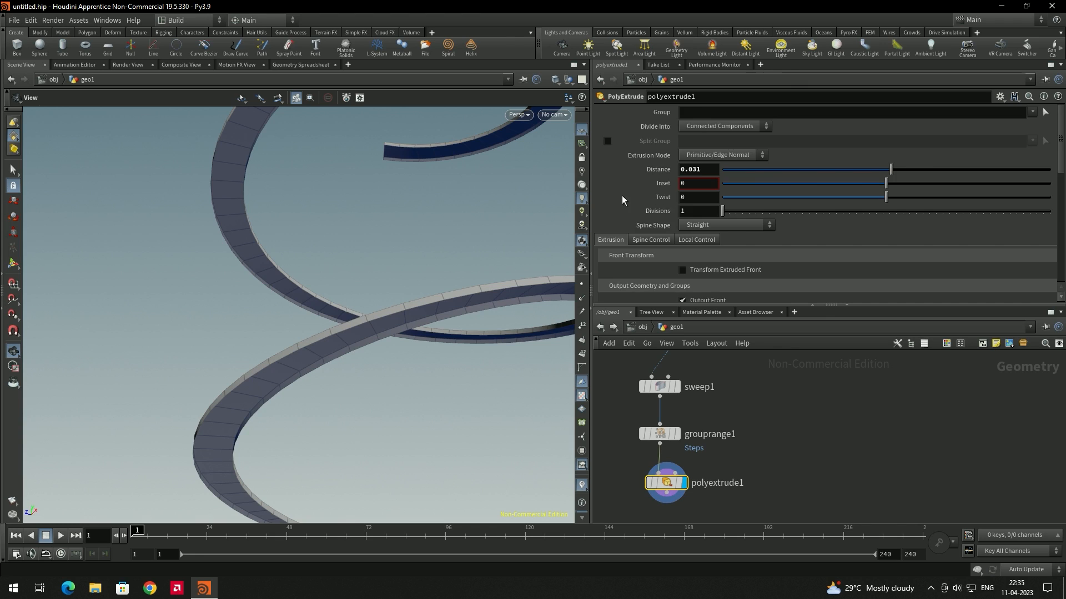
pyautogui.scroll(-3, 622, 201)
pyautogui.click(682, 206)
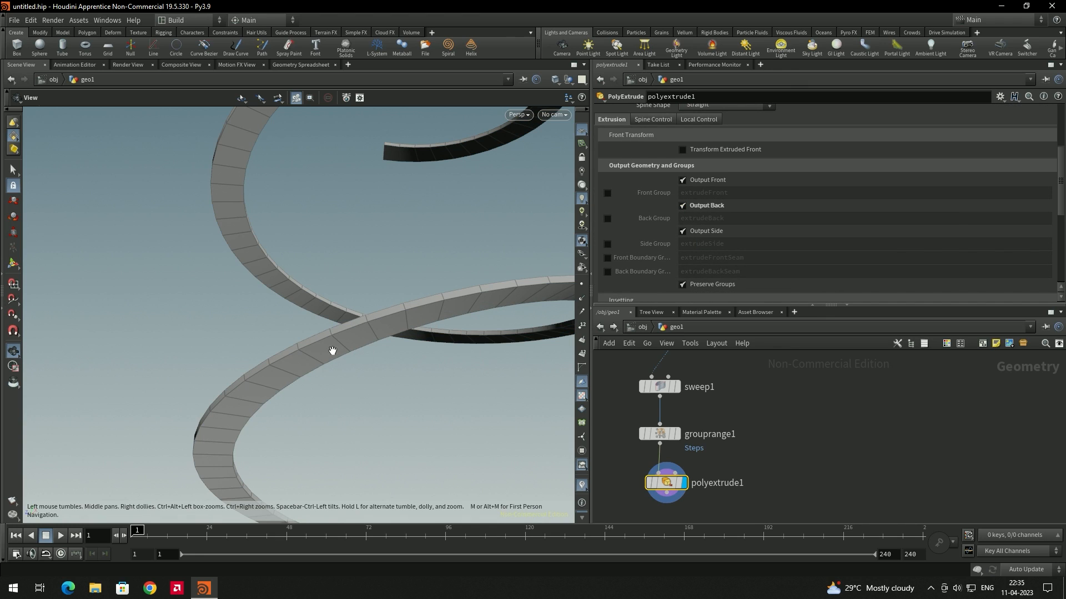
pyautogui.moveTo(333, 323); pyautogui.dragTo(438, 318)
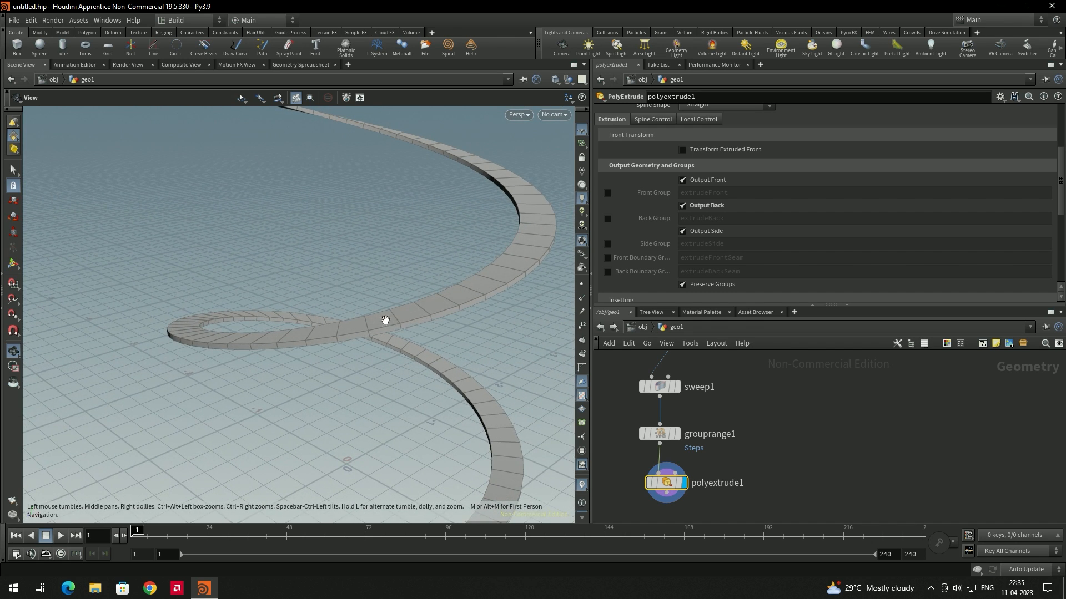
# Add a second PolyExtrude node below polyextrude1, connect it to the first extrusion's output and display it
pyautogui.moveTo(663, 436)
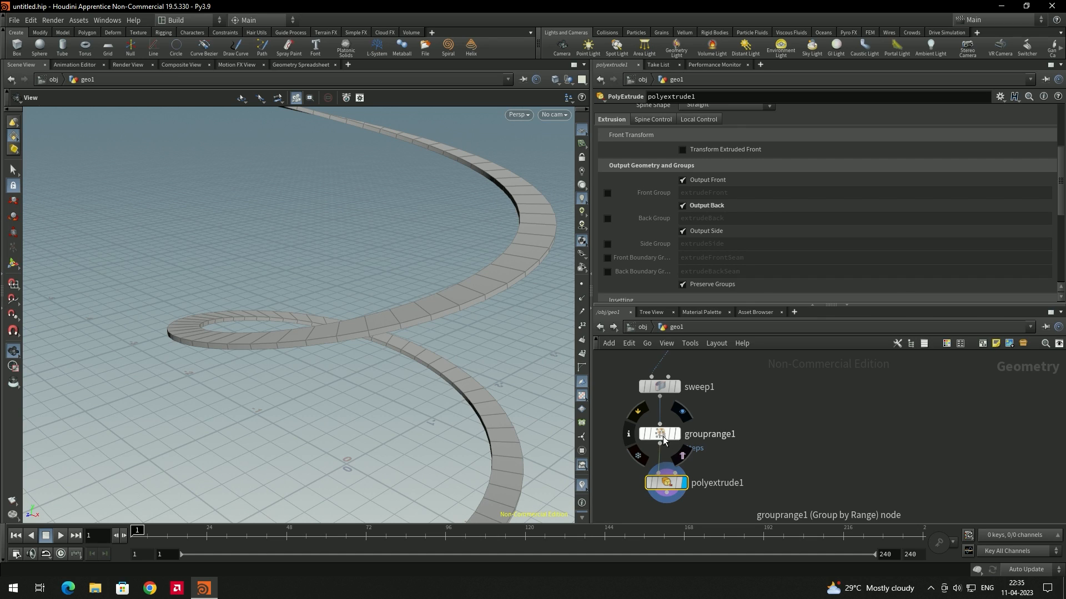
pyautogui.moveTo(755, 433); pyautogui.dragTo(747, 412, button='middle')
pyautogui.moveTo(715, 500); pyautogui.dragTo(721, 455, button='middle')
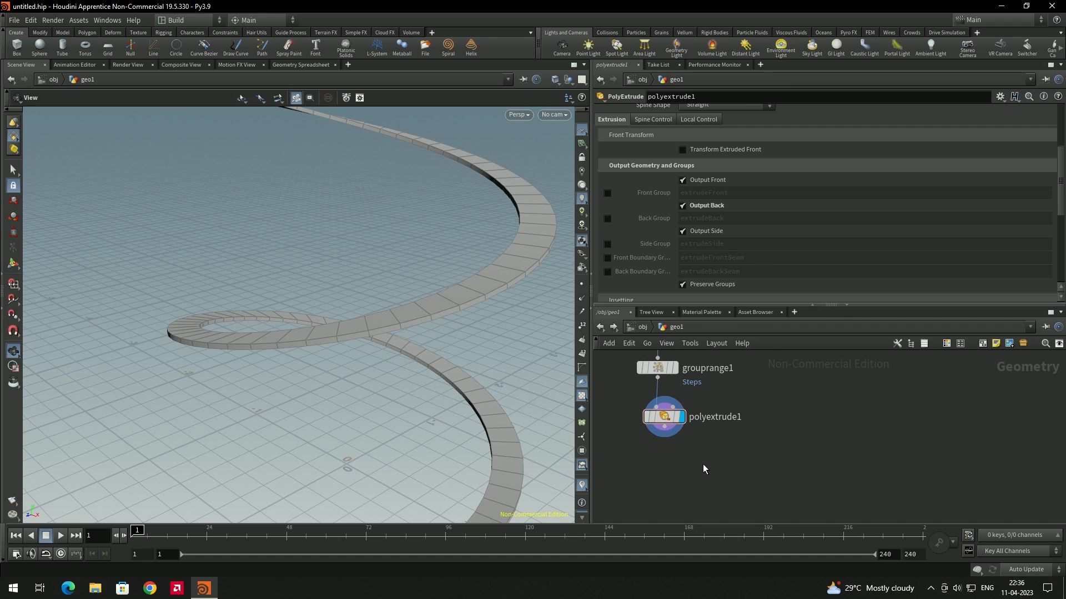
pyautogui.press('Tab')
pyautogui.write('l')
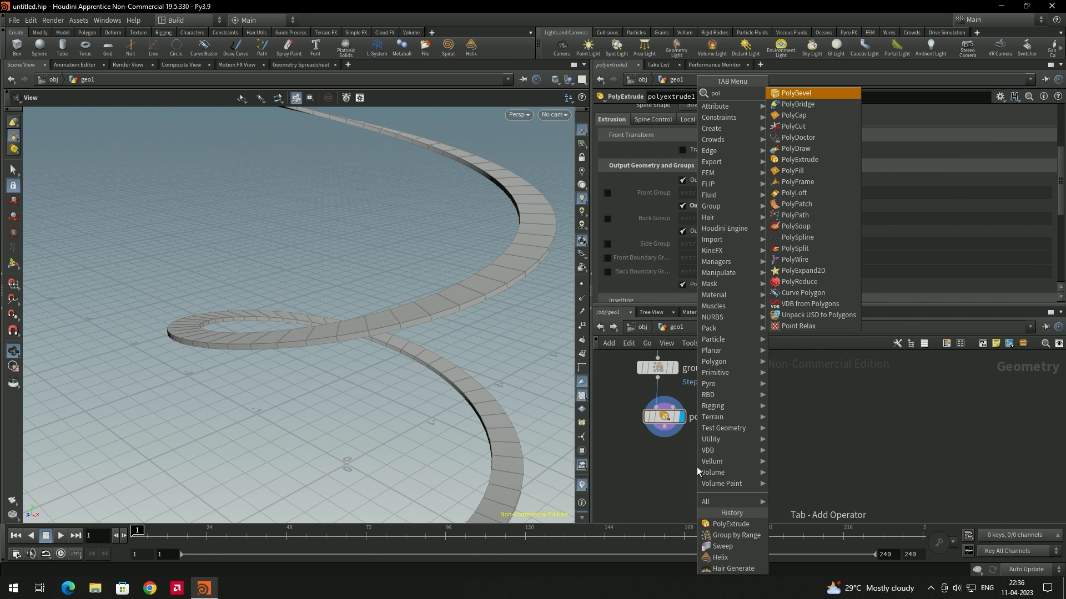
pyautogui.press('Down')
pyautogui.press('Down')
pyautogui.press('Down')
pyautogui.press('Down')
pyautogui.press('Down')
pyautogui.press('Down')
pyautogui.press('Return')
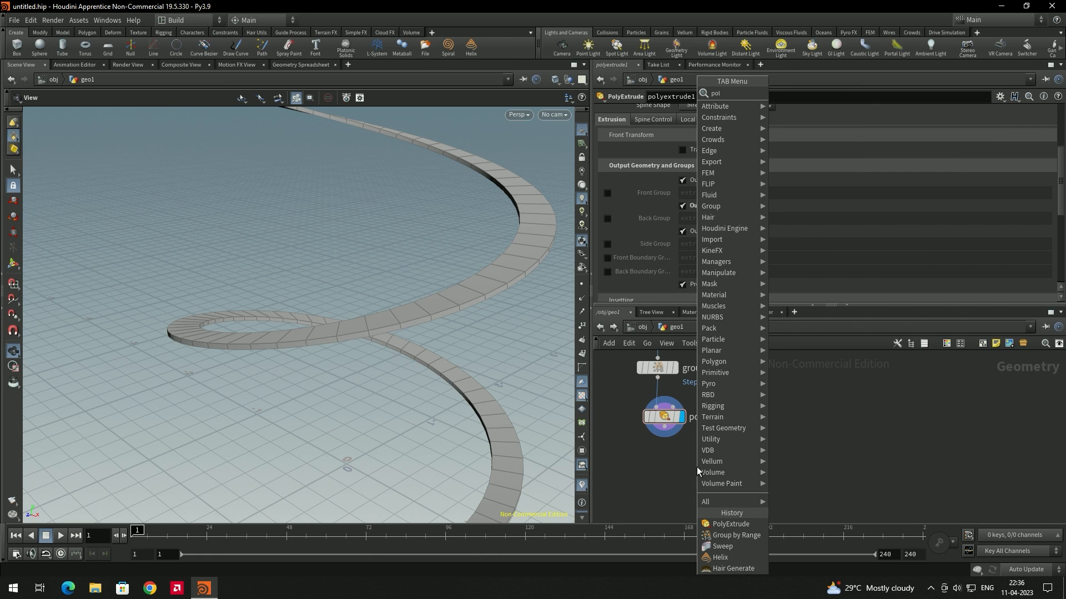
pyautogui.click(665, 472)
pyautogui.moveTo(664, 428); pyautogui.dragTo(657, 470)
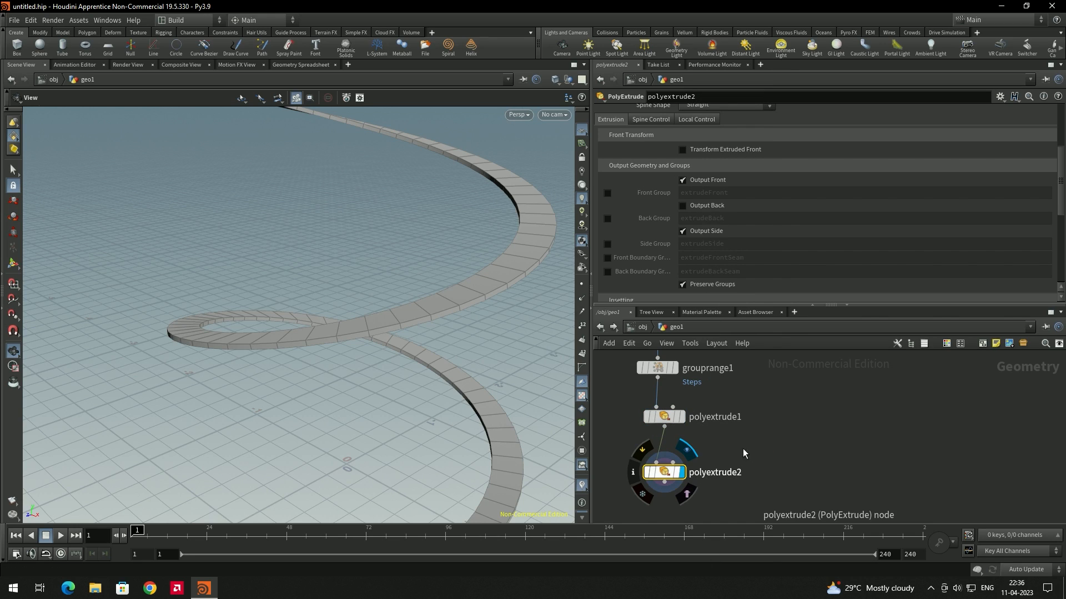
pyautogui.click(682, 472)
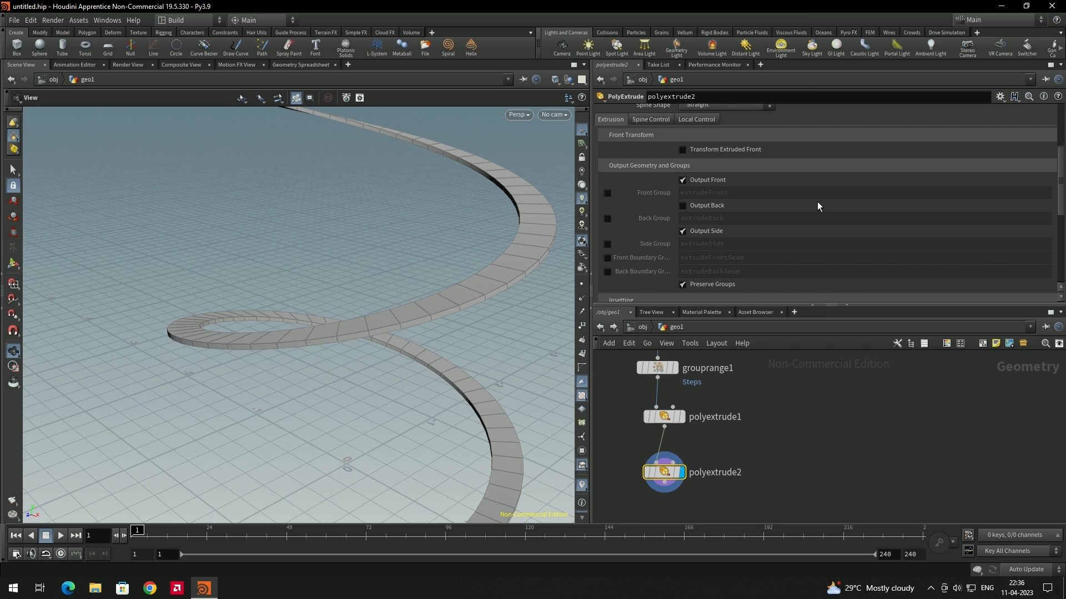
# Restrict polyextrude2 to the Steps group and set its extrusion distance to 0.051
pyautogui.scroll(5, 816, 207)
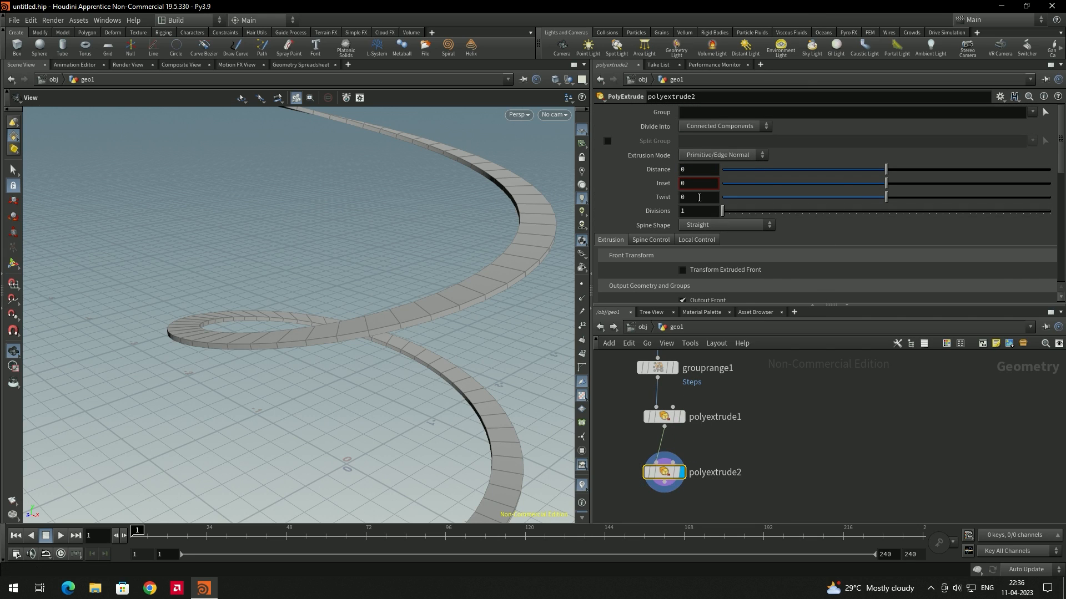
pyautogui.click(1032, 112)
pyautogui.click(1039, 125)
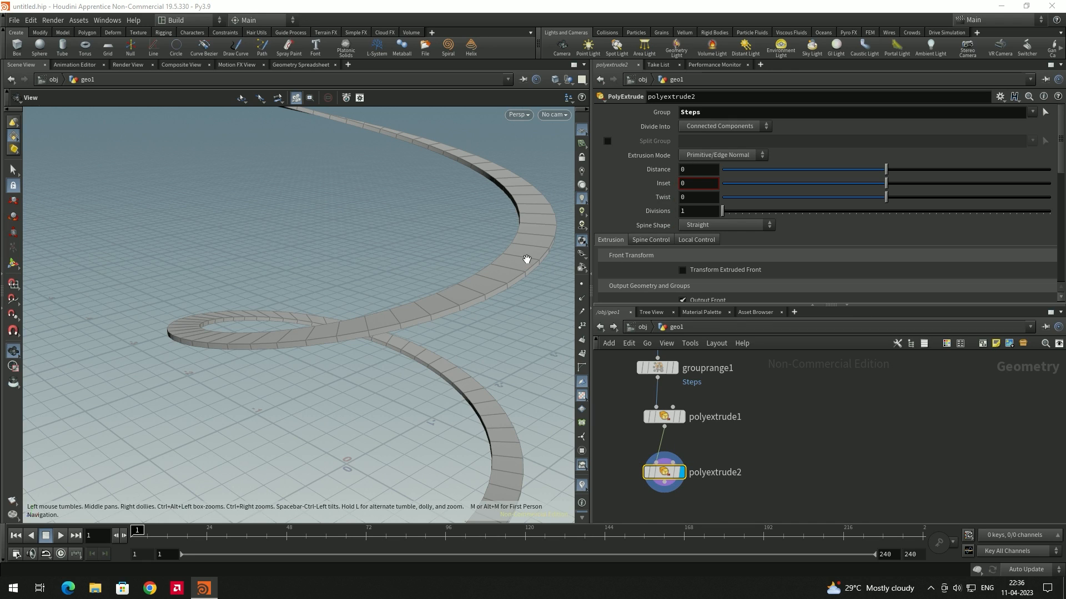
pyautogui.click(674, 371)
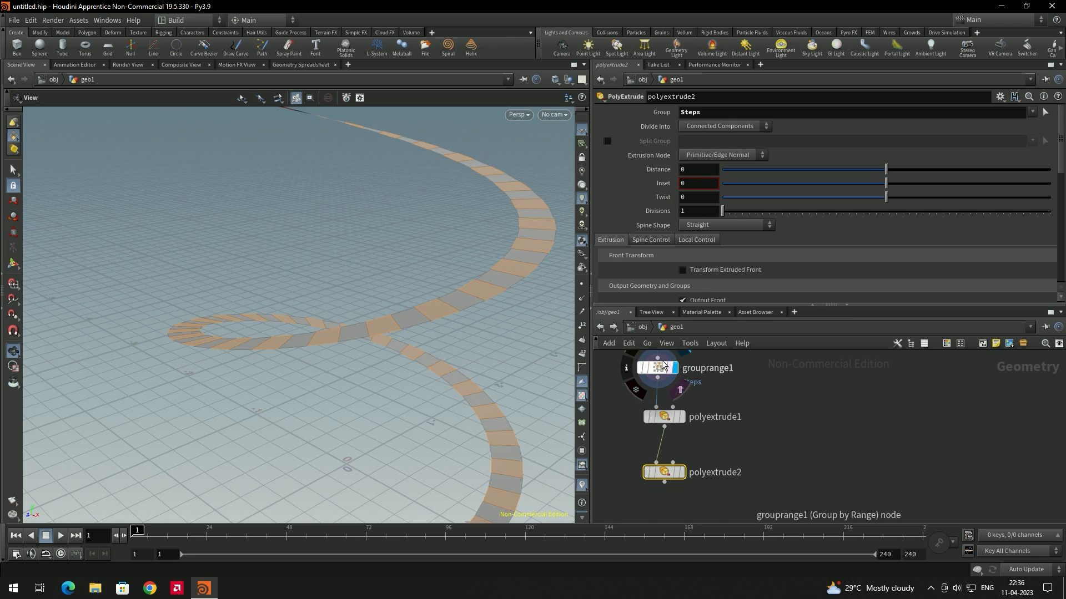
pyautogui.click(680, 472)
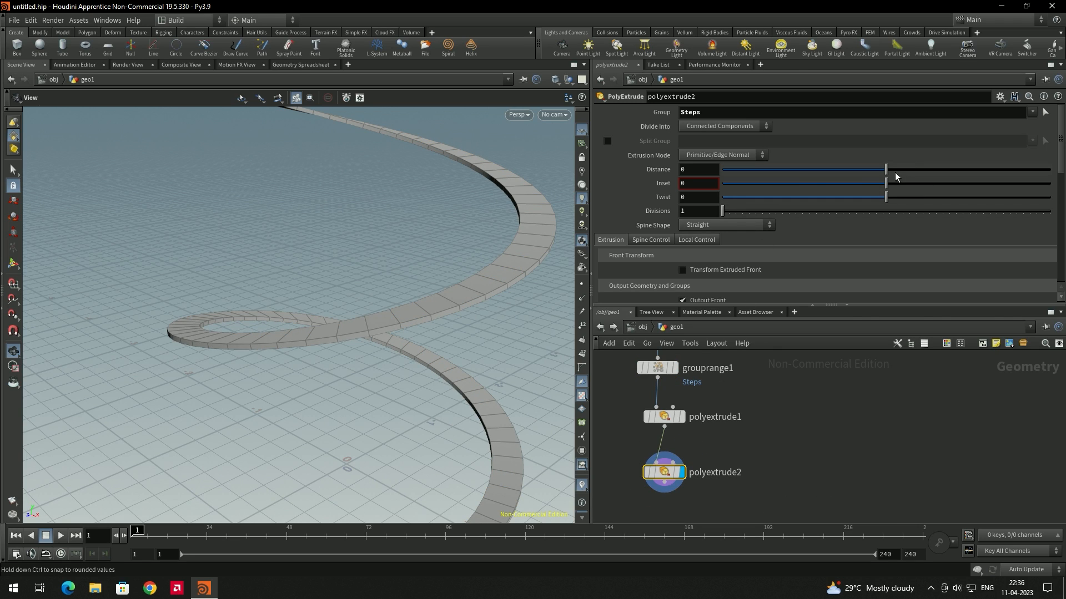
pyautogui.moveTo(885, 172); pyautogui.dragTo(895, 176)
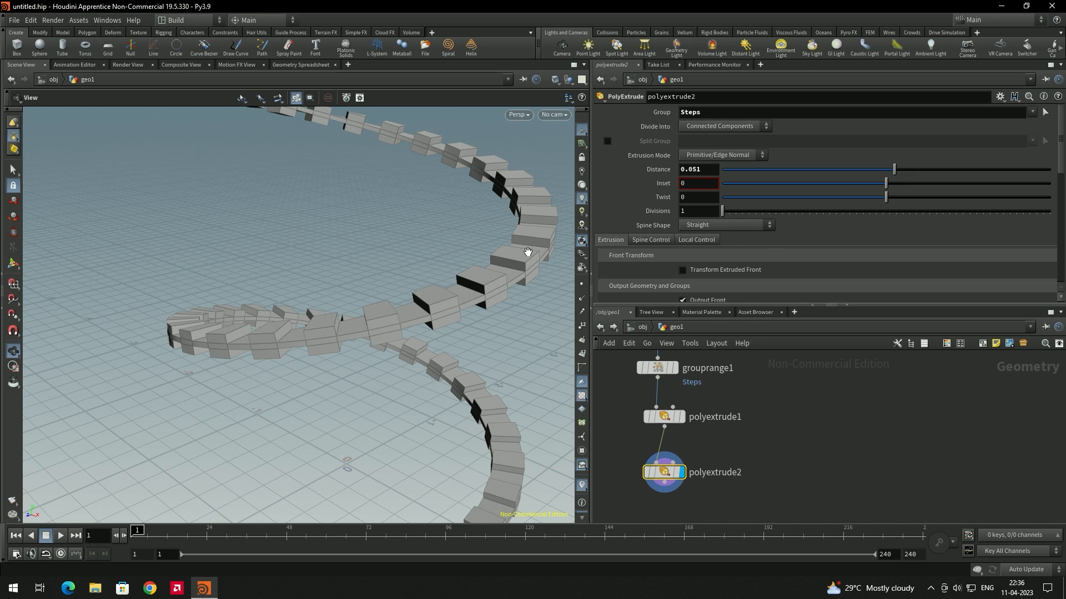
# Compare the polygons grouped on grouprange1 with the extruded result of polyextrude2 by displaying each node in turn
pyautogui.moveTo(739, 382); pyautogui.dragTo(724, 420, button='middle')
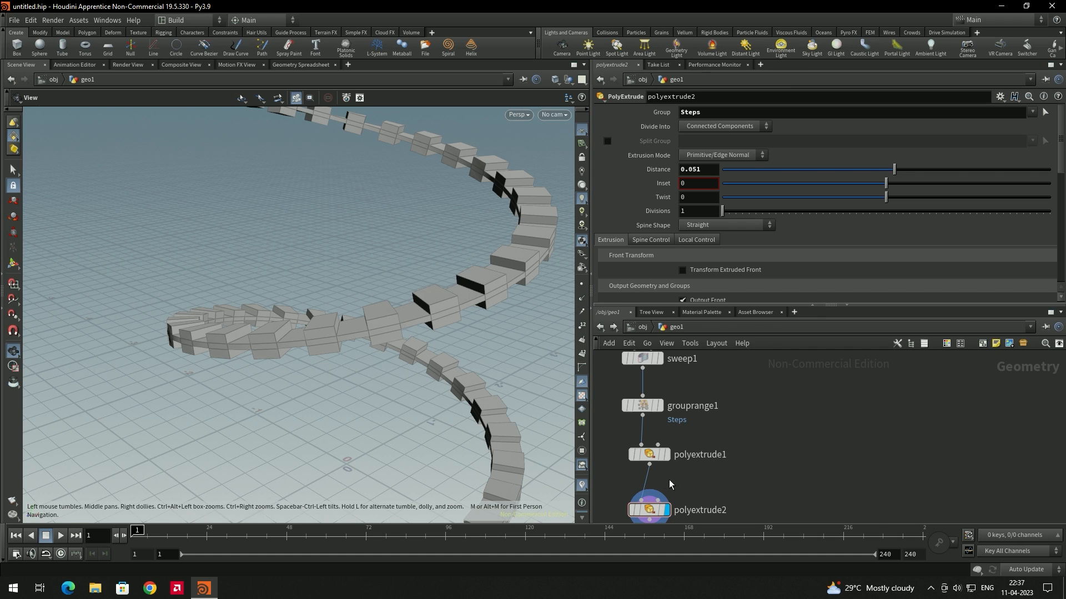
pyautogui.moveTo(465, 354); pyautogui.dragTo(429, 332, button='middle')
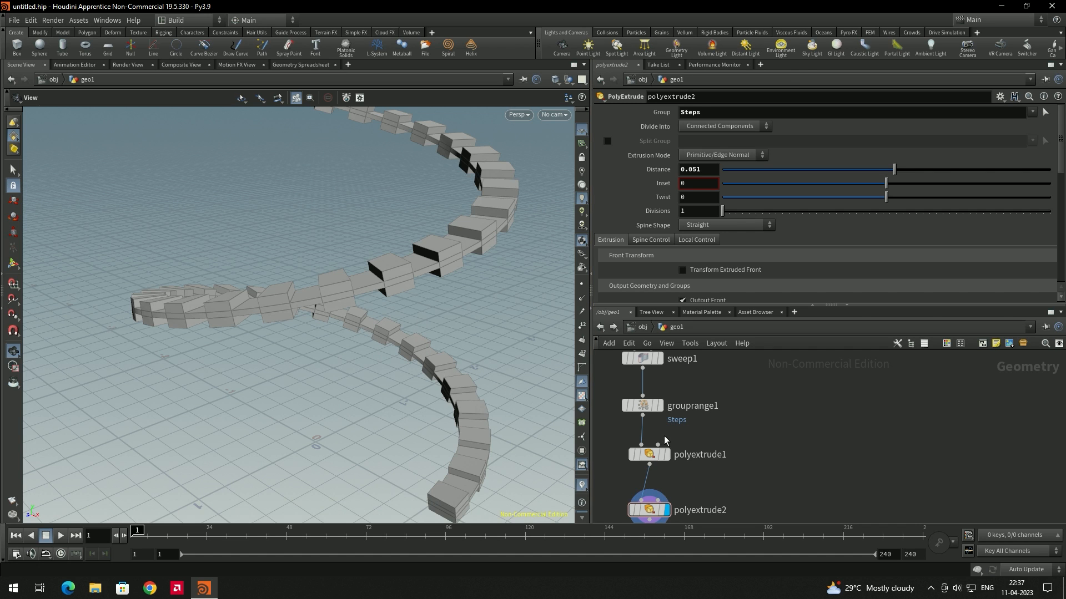
pyautogui.click(659, 405)
pyautogui.moveTo(459, 357); pyautogui.dragTo(535, 417)
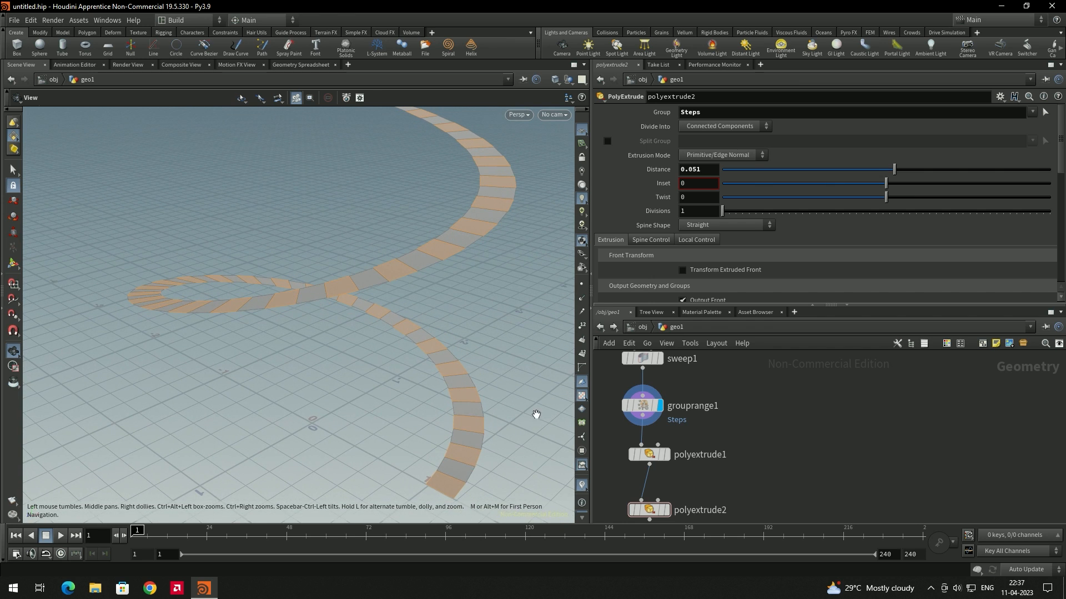
pyautogui.click(664, 510)
pyautogui.moveTo(388, 340); pyautogui.dragTo(402, 364)
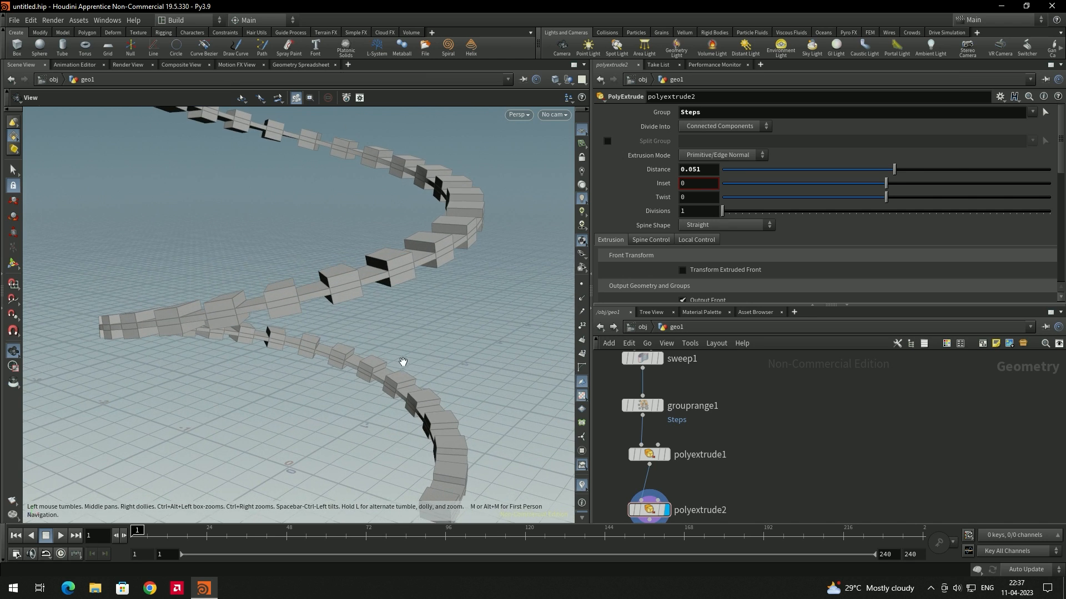
# Insert a Group Create node between polyextrude1 and polyextrude2 and display it
pyautogui.moveTo(705, 520); pyautogui.dragTo(680, 482, button='middle')
pyautogui.moveTo(624, 472); pyautogui.dragTo(629, 492)
pyautogui.moveTo(627, 421)
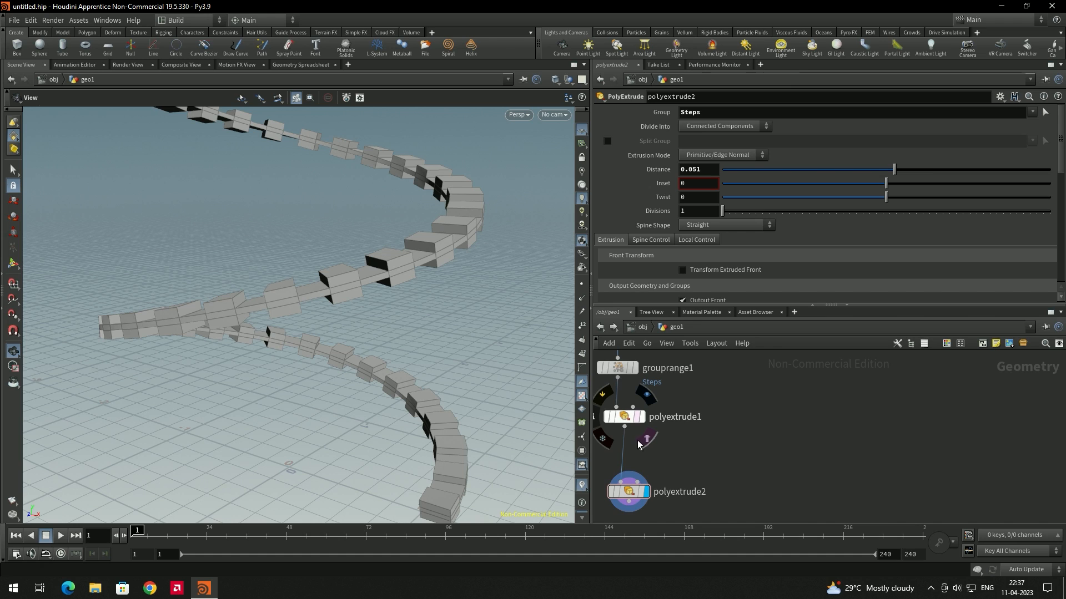
pyautogui.press('Tab')
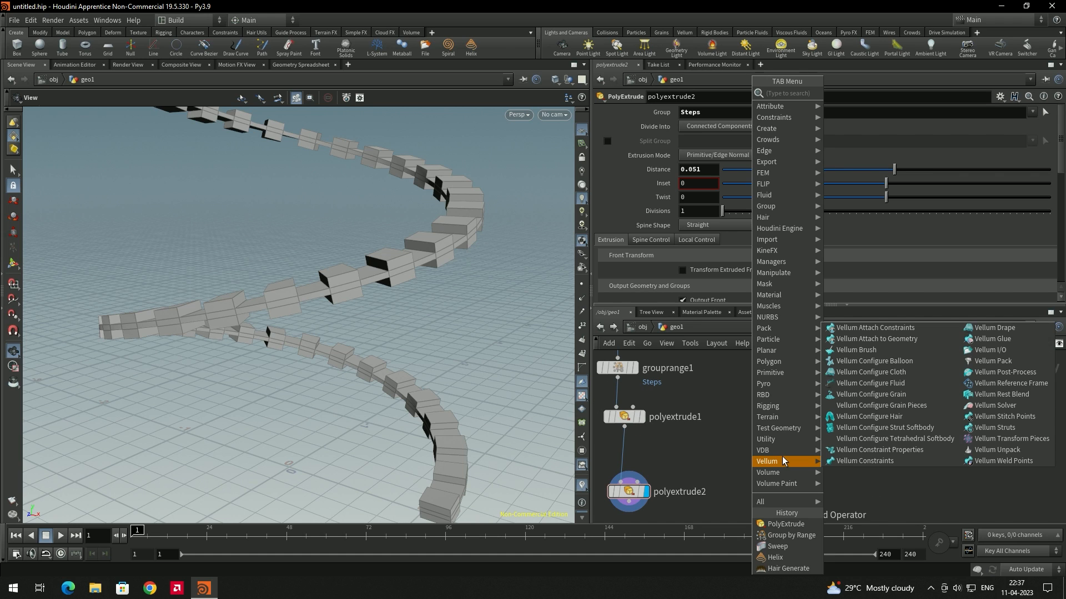
pyautogui.write('group')
pyautogui.press('Return')
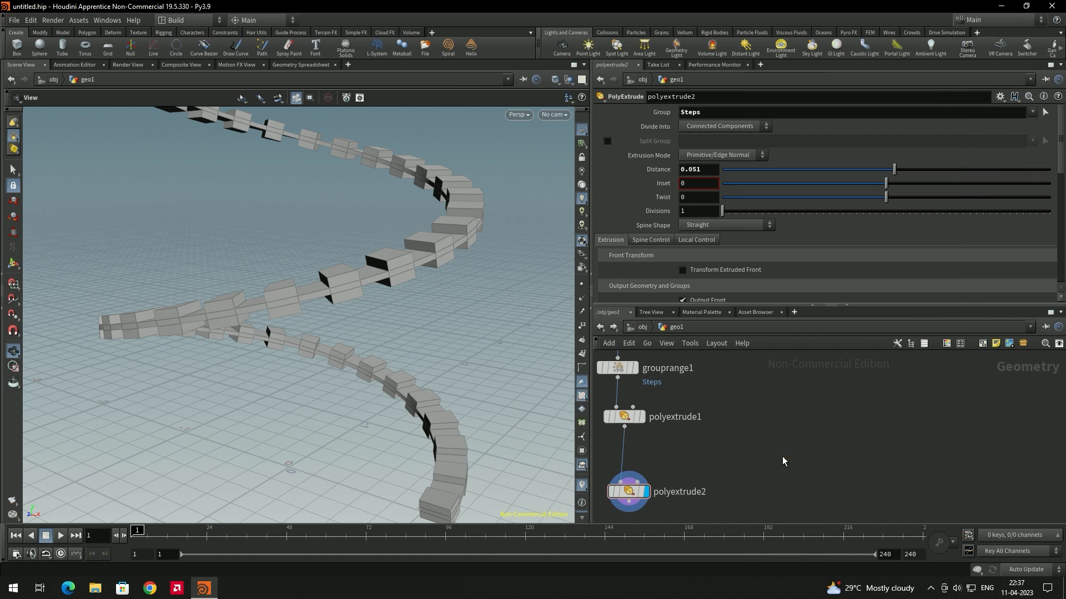
pyautogui.click(629, 449)
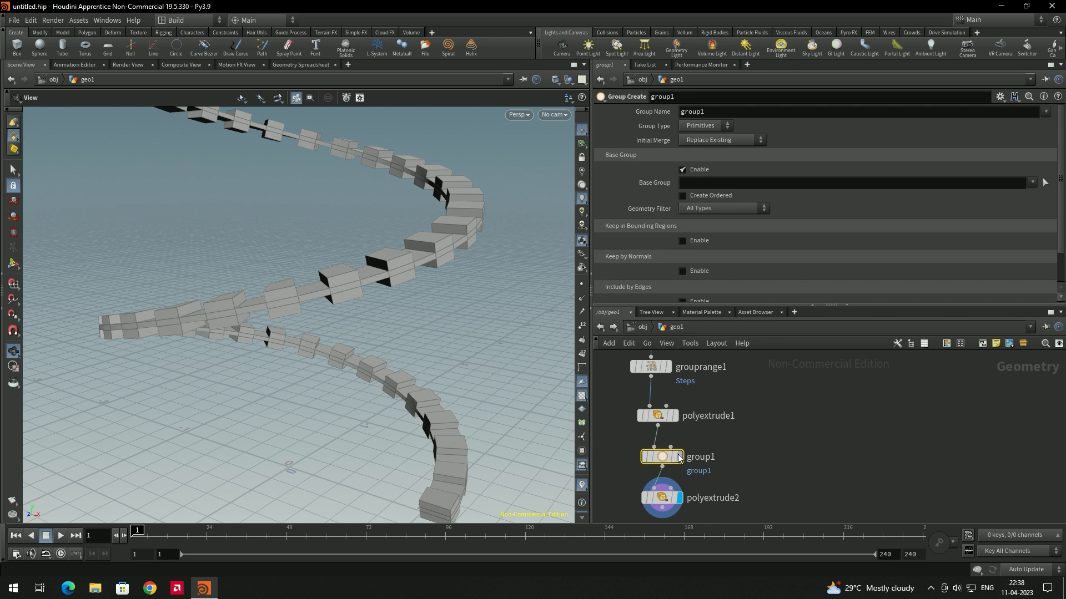
pyautogui.click(678, 457)
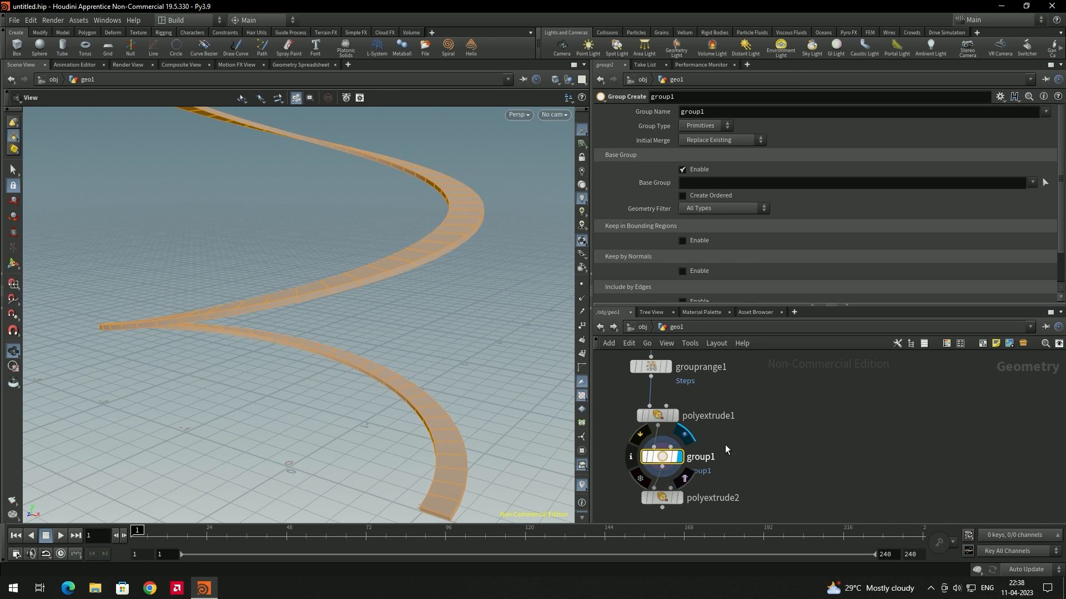
# Disable the Base Group option and enable Keep by Normals on the group1 node
pyautogui.click(682, 170)
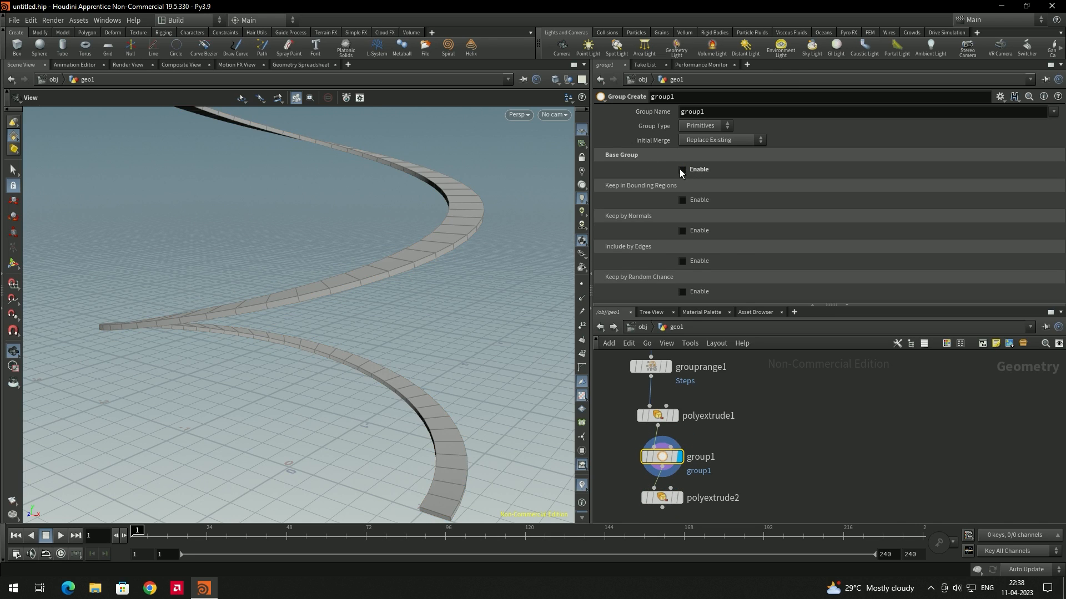
pyautogui.click(681, 230)
pyautogui.moveTo(536, 253); pyautogui.dragTo(568, 231)
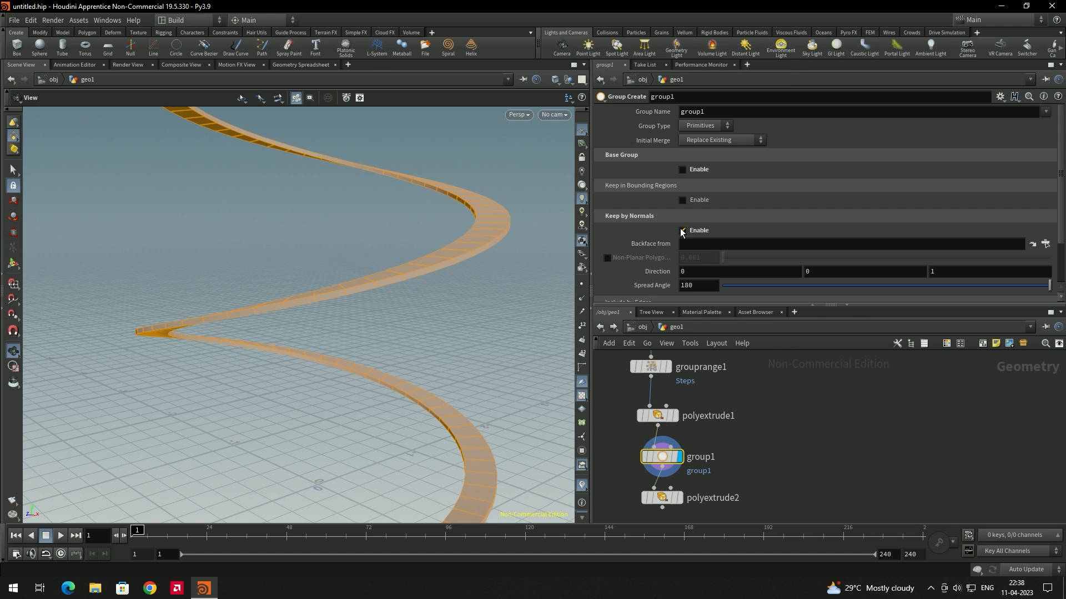
pyautogui.moveTo(497, 233); pyautogui.dragTo(491, 248)
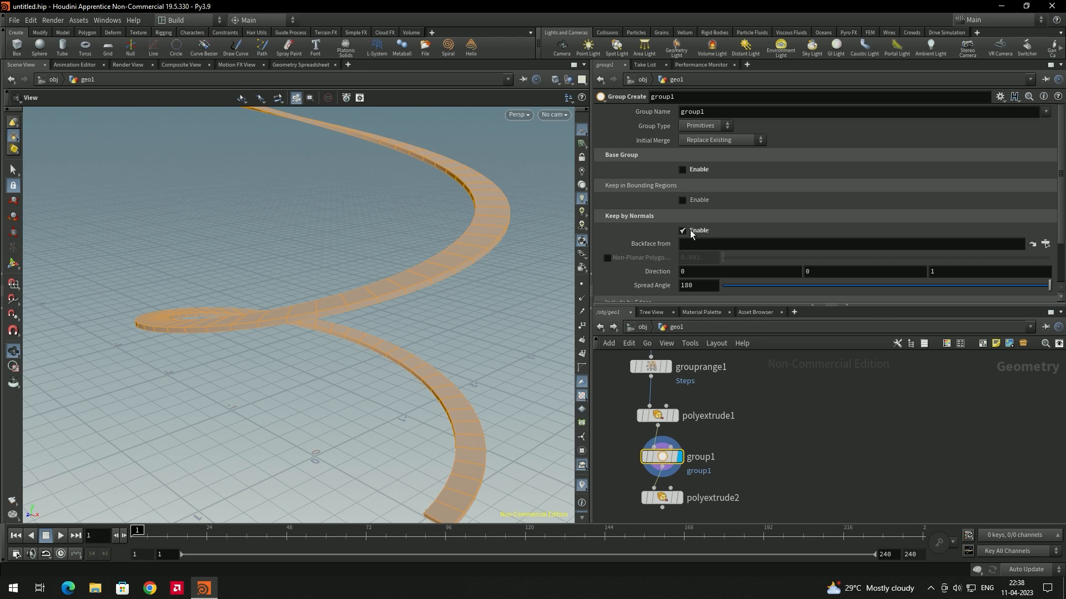
pyautogui.scroll(-1, 627, 244)
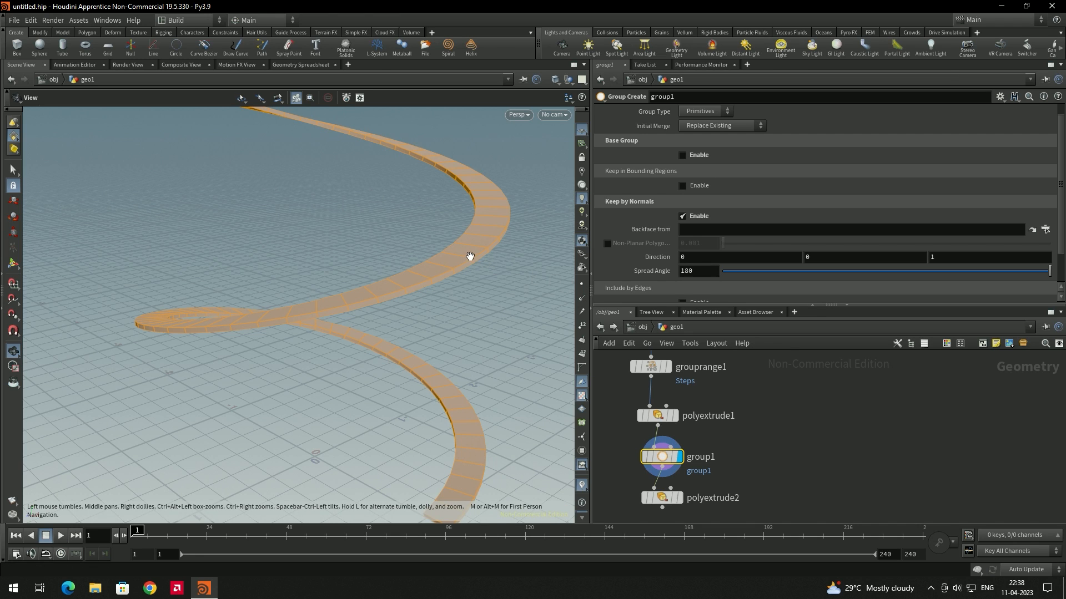
# Set the Keep by Normals direction of the group1 node to 0, 1, 0
pyautogui.moveTo(30, 508)
pyautogui.mouseDown()
pyautogui.moveTo(56, 497)
pyautogui.moveTo(40, 511)
pyautogui.mouseUp()
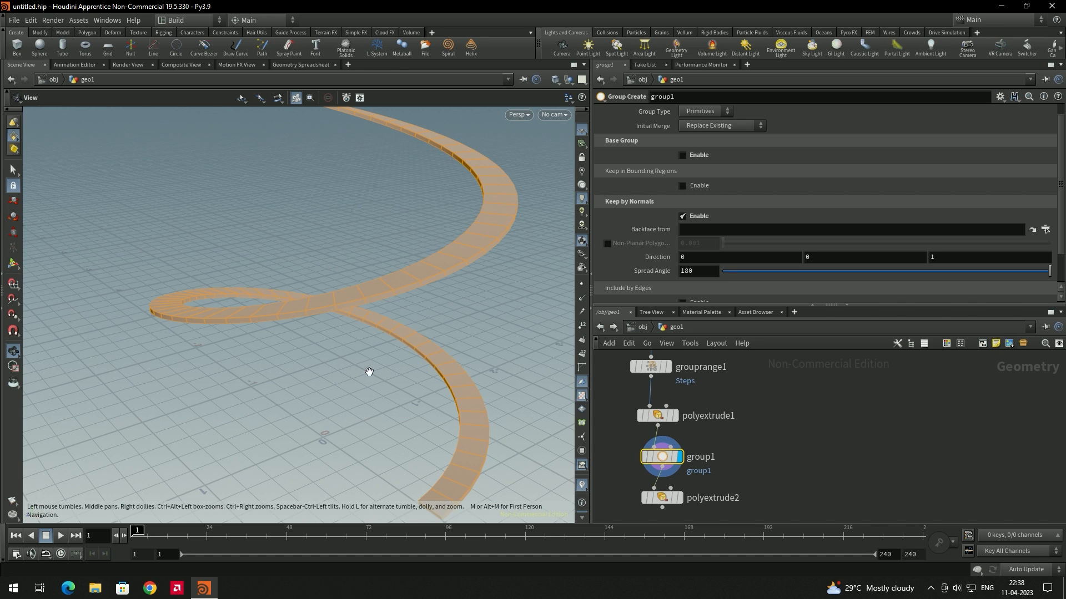
pyautogui.click(926, 256)
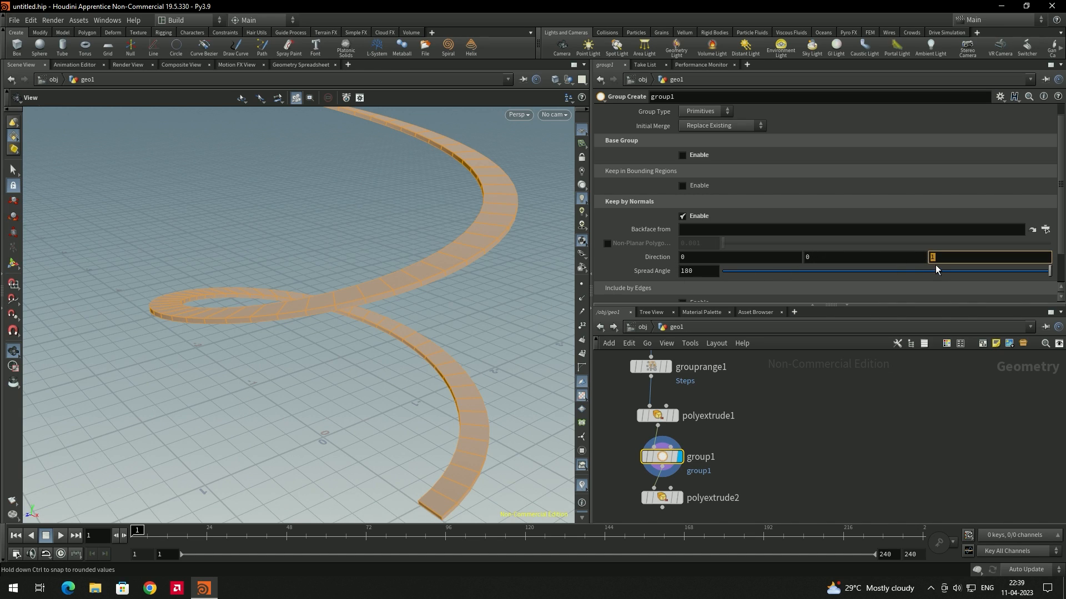
pyautogui.write('0')
pyautogui.click(817, 262)
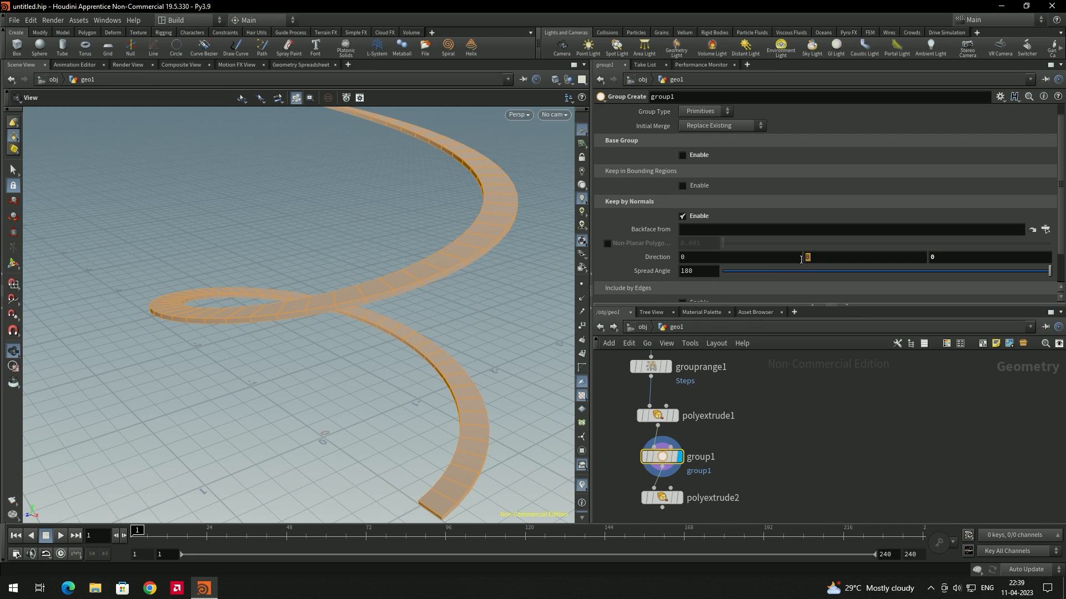
pyautogui.write('1')
pyautogui.hotkey('shift', 'Tab')
pyautogui.moveTo(481, 283)
pyautogui.mouseDown()
pyautogui.moveTo(469, 238)
pyautogui.moveTo(488, 209)
pyautogui.moveTo(469, 278)
pyautogui.mouseUp()
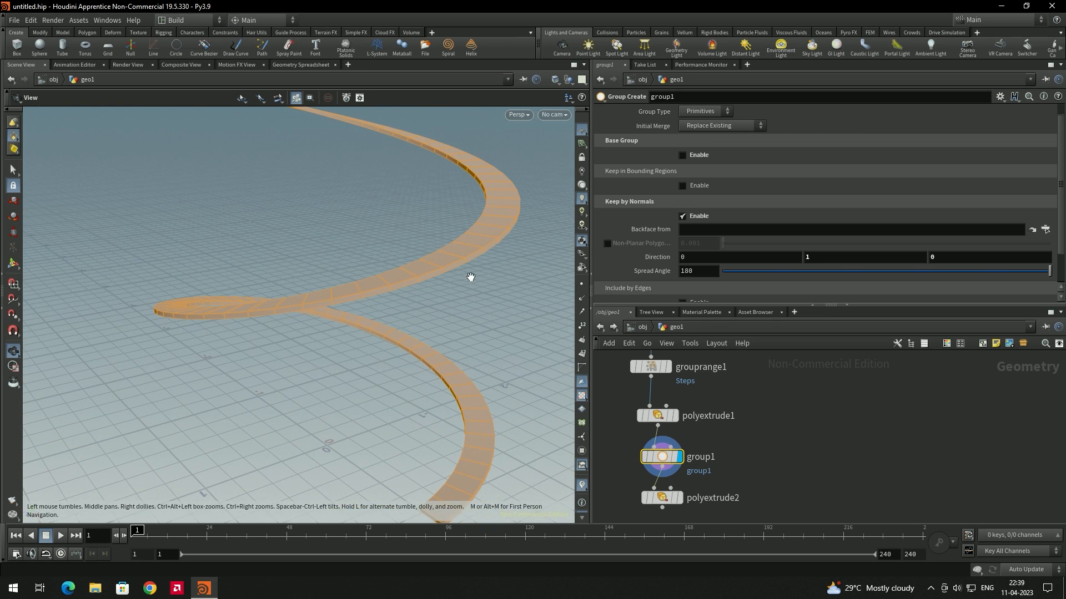
# Reduce the Keep by Normals spread angle to 82.1 so the group keeps only the upward-facing polygons
pyautogui.moveTo(1049, 271); pyautogui.dragTo(882, 286)
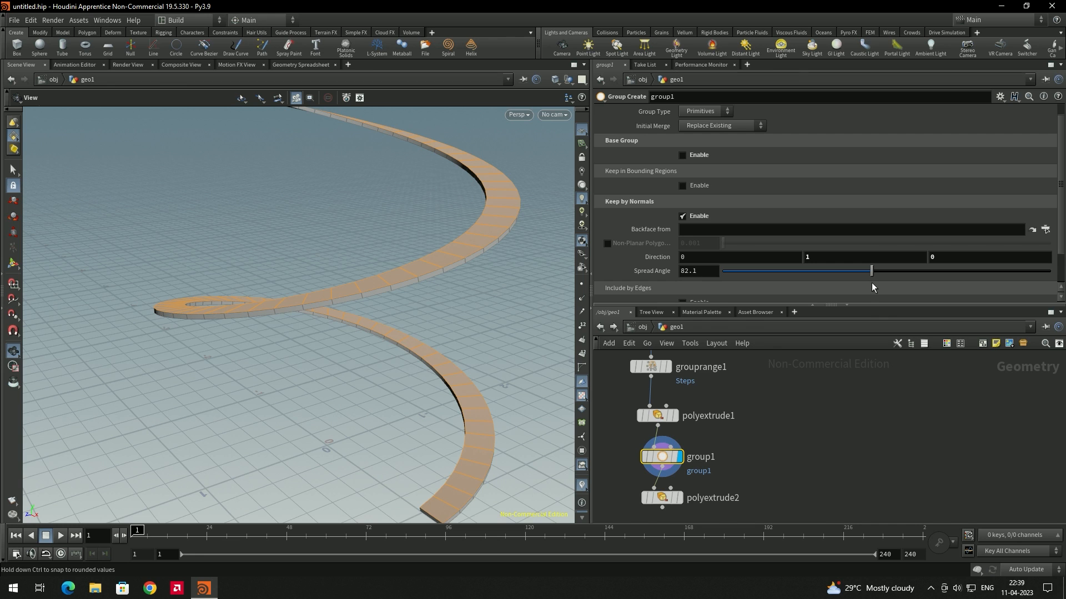
pyautogui.moveTo(469, 316); pyautogui.dragTo(534, 283)
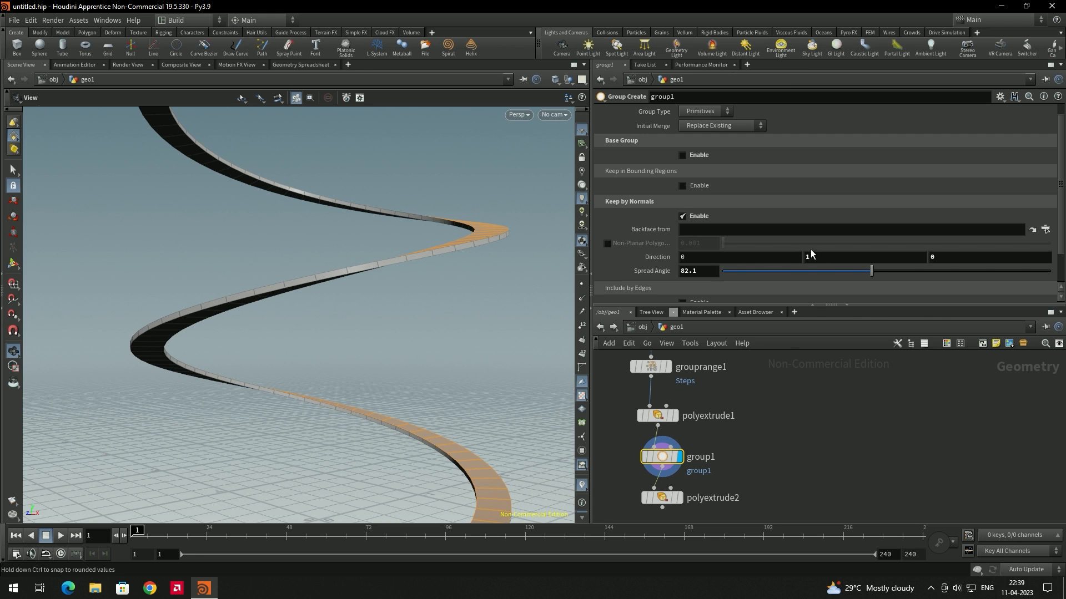
pyautogui.moveTo(459, 181); pyautogui.dragTo(461, 207)
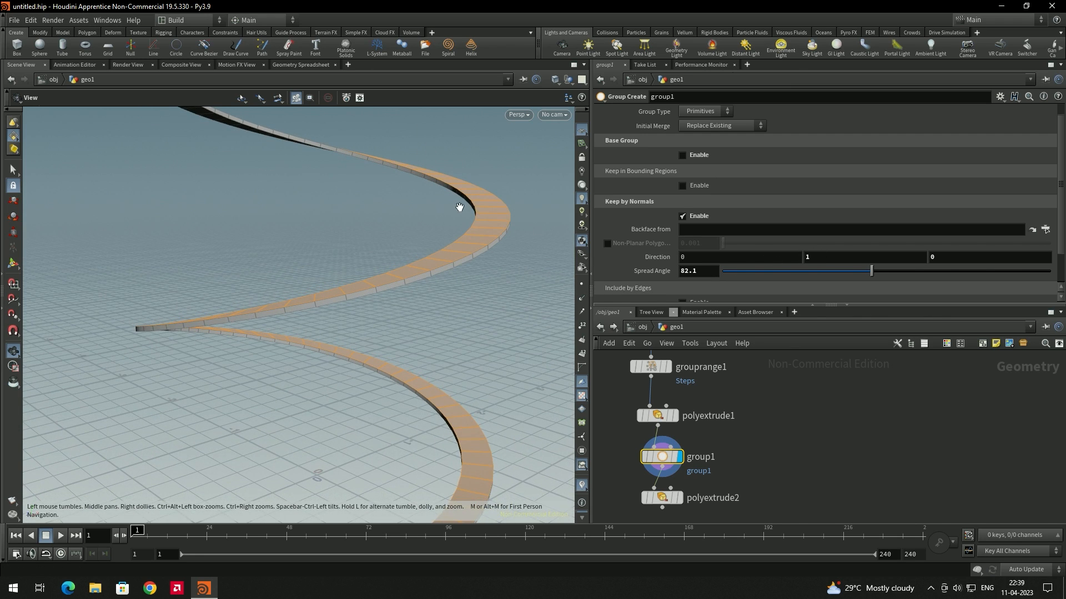
pyautogui.click(930, 395)
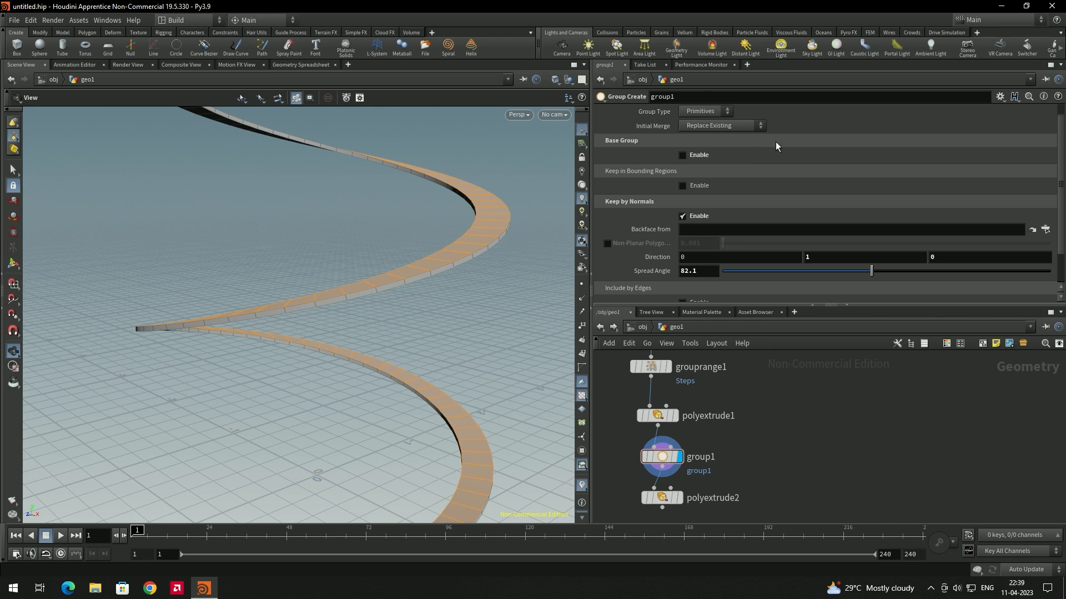
# Name the group created by the group1 node TopFaces
pyautogui.scroll(1, 801, 141)
pyautogui.click(676, 111)
pyautogui.write('TopFaces')
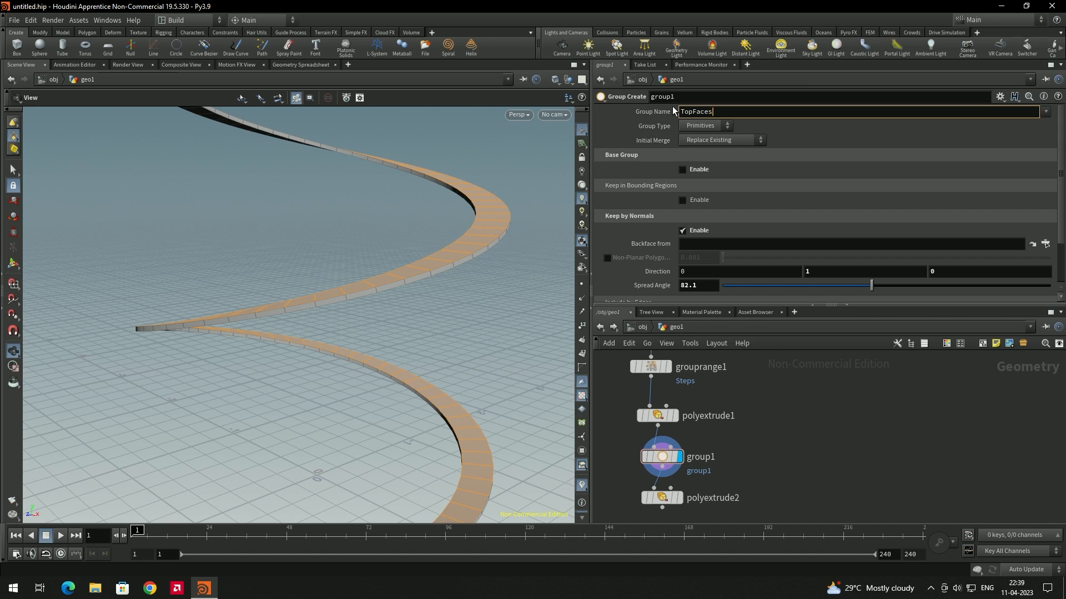
pyautogui.press('Return')
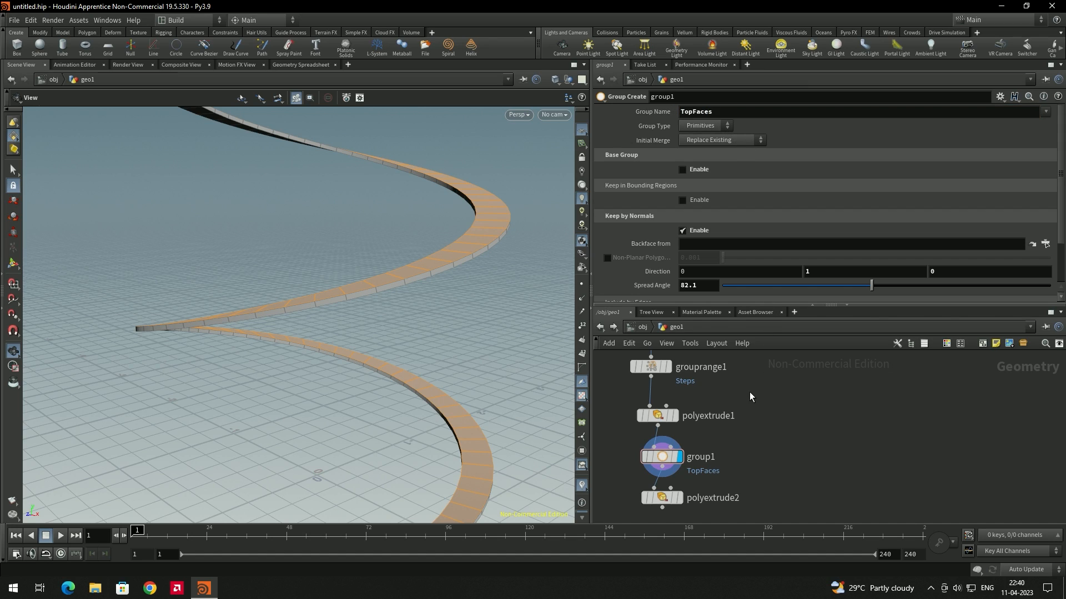
# Move the grouprange1 node out of its place above polyextrude1 and insert it between group1 and polyextrude2
pyautogui.scroll(-3, 759, 421)
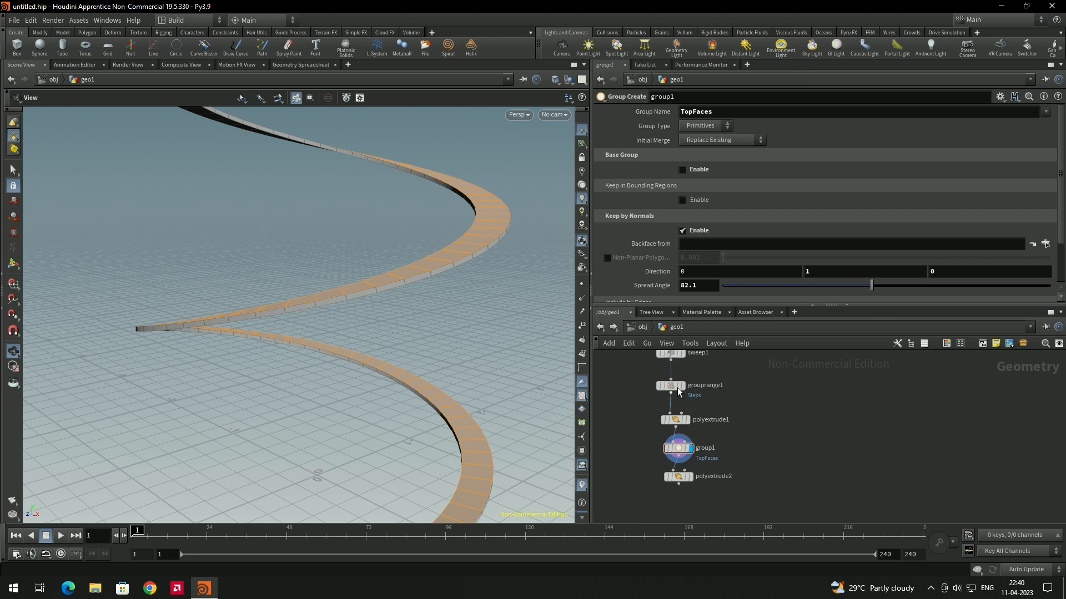
pyautogui.moveTo(676, 389); pyautogui.dragTo(745, 393)
pyautogui.moveTo(745, 448); pyautogui.dragTo(746, 439, button='middle')
pyautogui.scroll(2, 714, 461)
pyautogui.moveTo(666, 473); pyautogui.dragTo(671, 513)
pyautogui.scroll(-2, 760, 412)
pyautogui.moveTo(747, 378); pyautogui.dragTo(692, 452)
# Display the grouprange1 node and set its Base Group to TopFaces
pyautogui.click(702, 452)
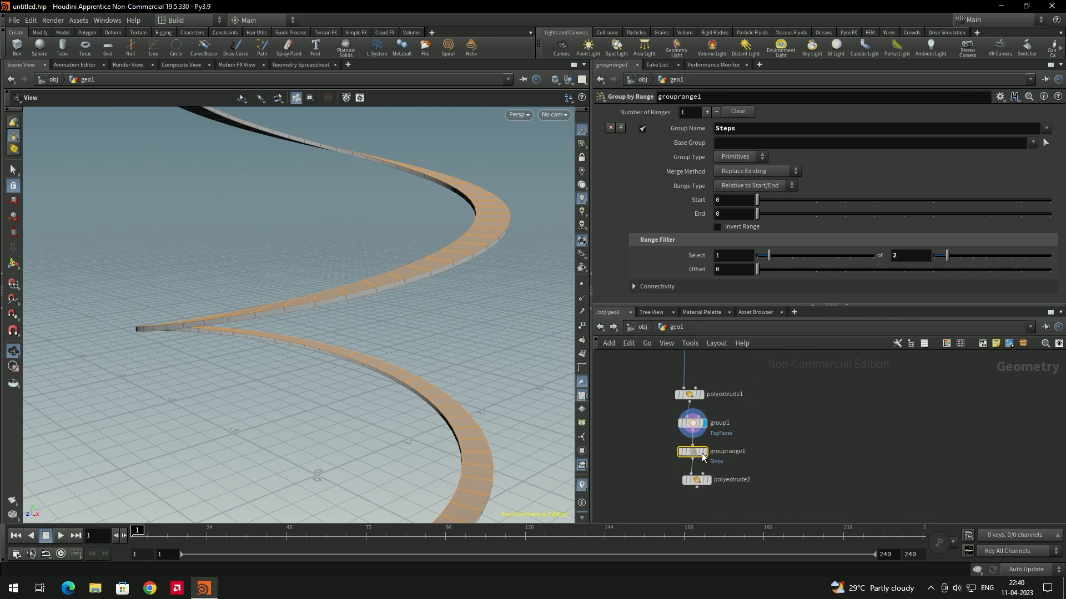
pyautogui.moveTo(443, 319); pyautogui.dragTo(424, 331)
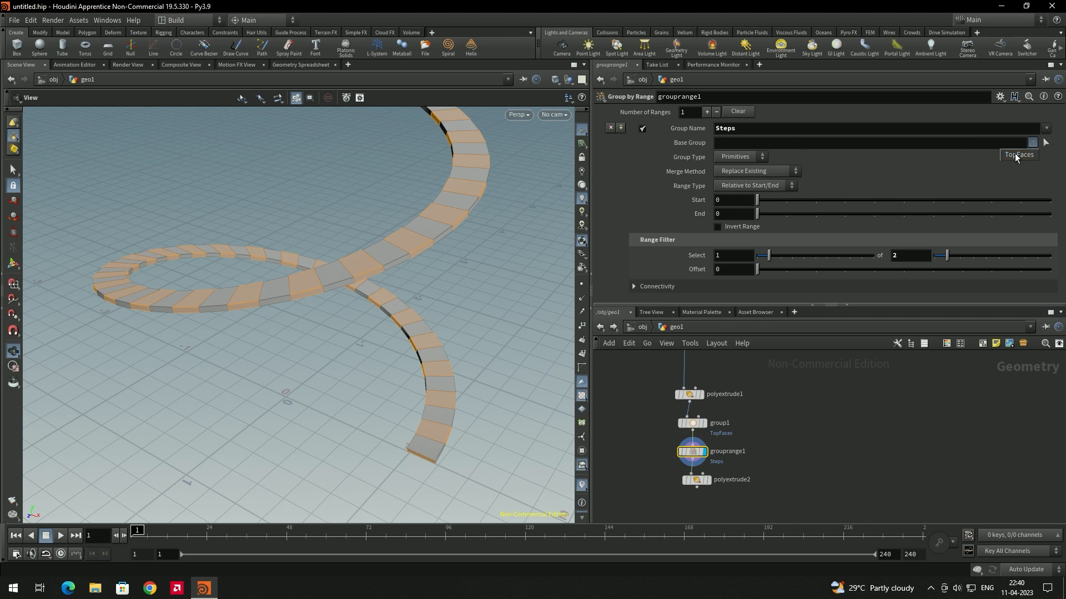
pyautogui.click(1028, 156)
pyautogui.moveTo(452, 259); pyautogui.dragTo(431, 254)
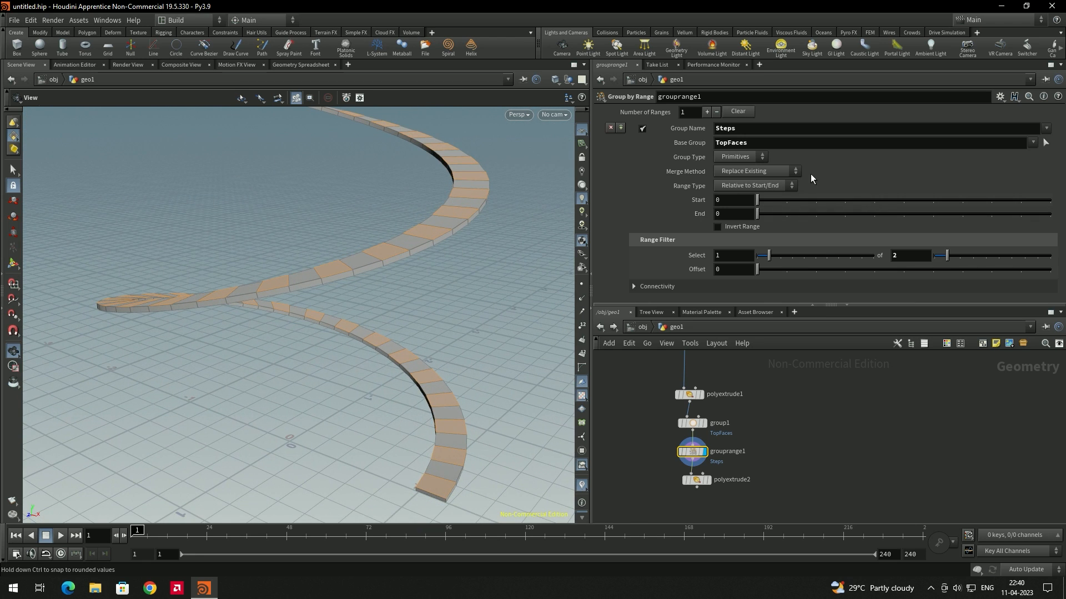
# Display the polyextrude2 node and inspect the extruded steps along the spiral
pyautogui.click(698, 480)
pyautogui.click(708, 480)
pyautogui.moveTo(438, 297); pyautogui.dragTo(411, 305)
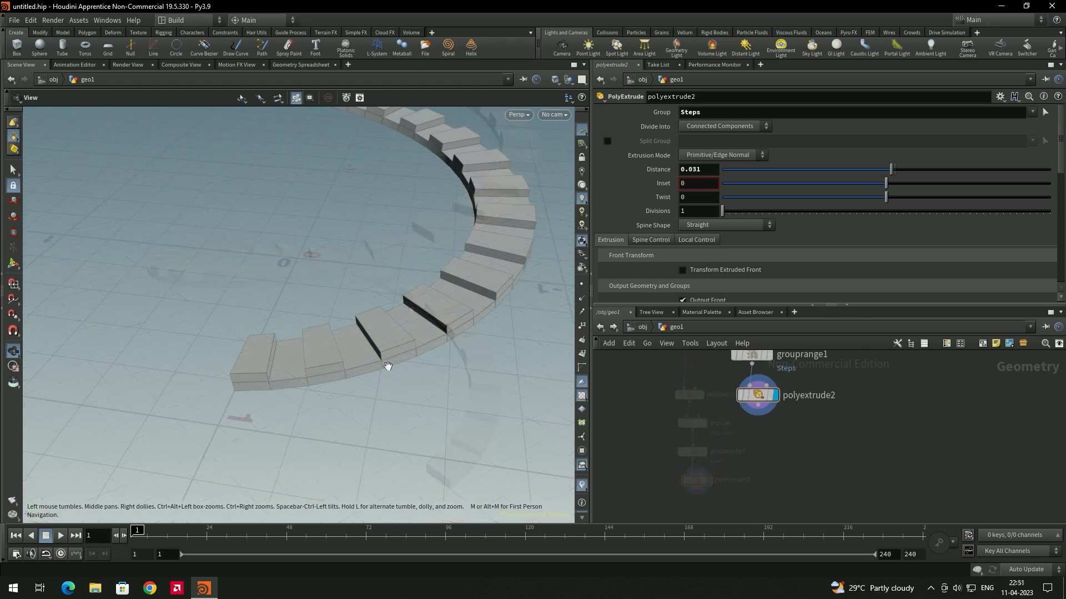
pyautogui.moveTo(386, 364); pyautogui.dragTo(439, 335)
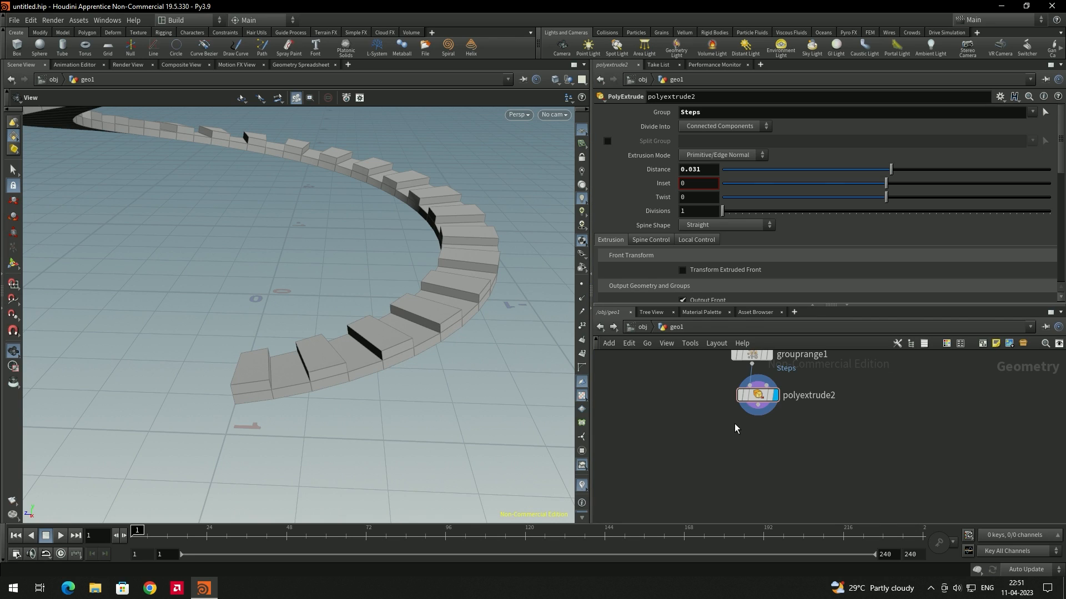
pyautogui.moveTo(421, 369); pyautogui.dragTo(273, 380)
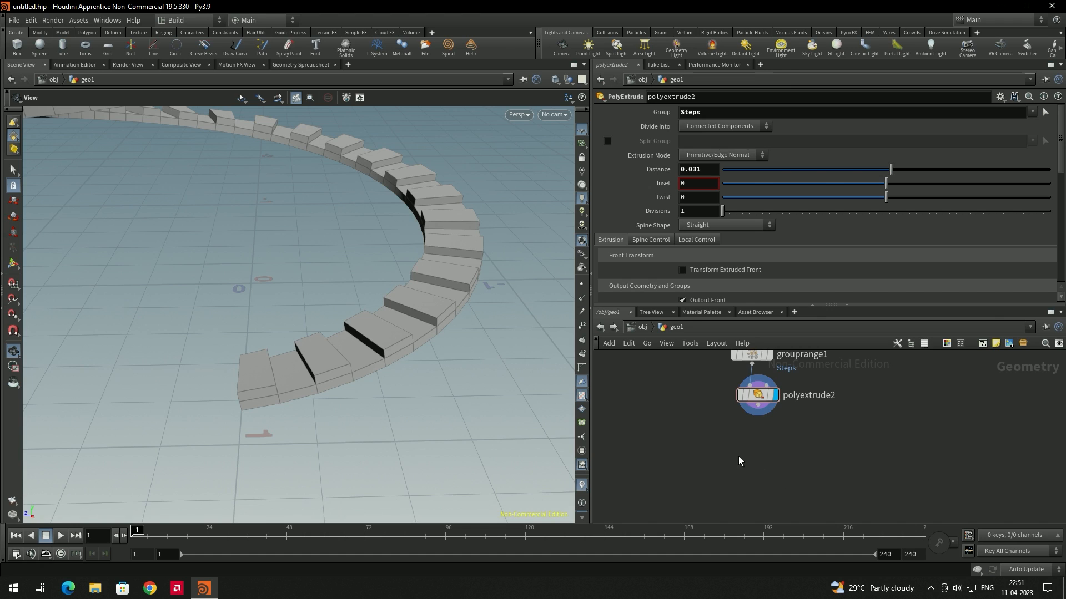
# Add a Blast node below polyextrude2, connect it to that node's output and display it
pyautogui.press('Tab')
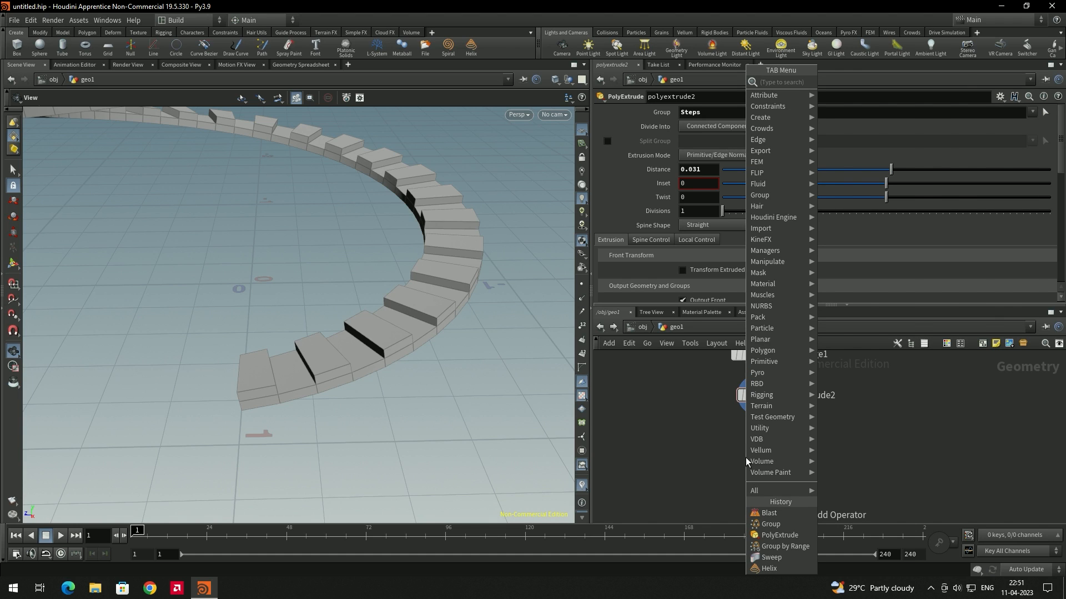
pyautogui.write('bla')
pyautogui.press('Return')
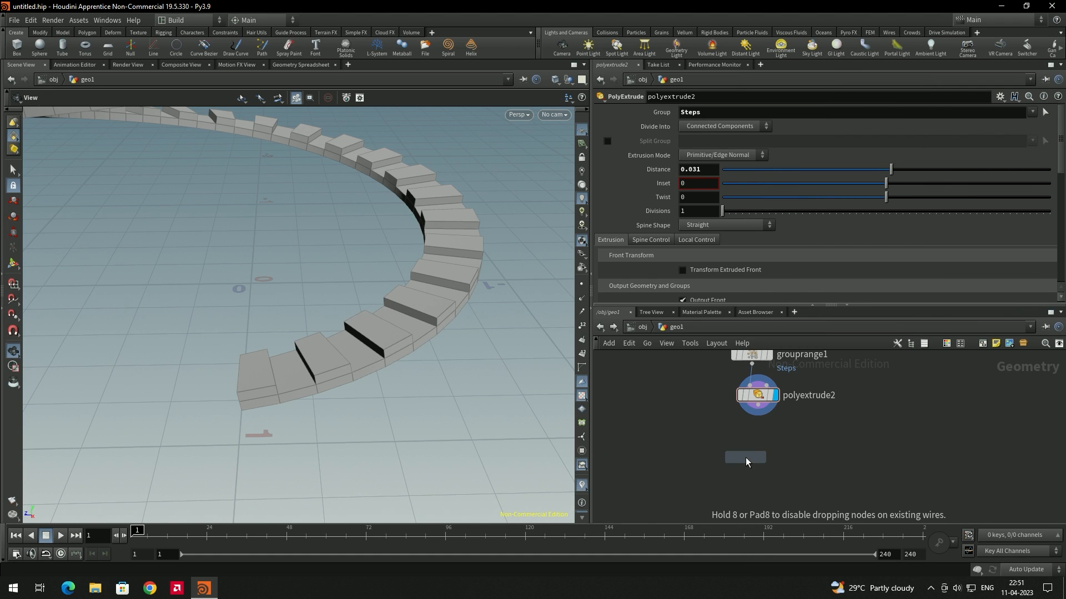
pyautogui.click(692, 455)
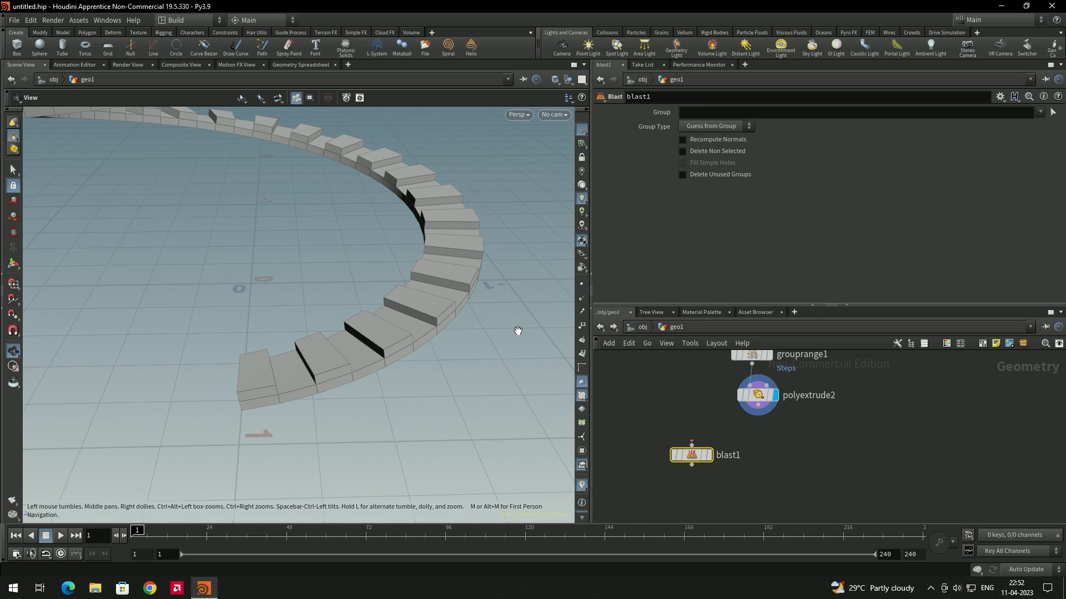
pyautogui.moveTo(691, 442); pyautogui.dragTo(758, 409)
pyautogui.click(711, 456)
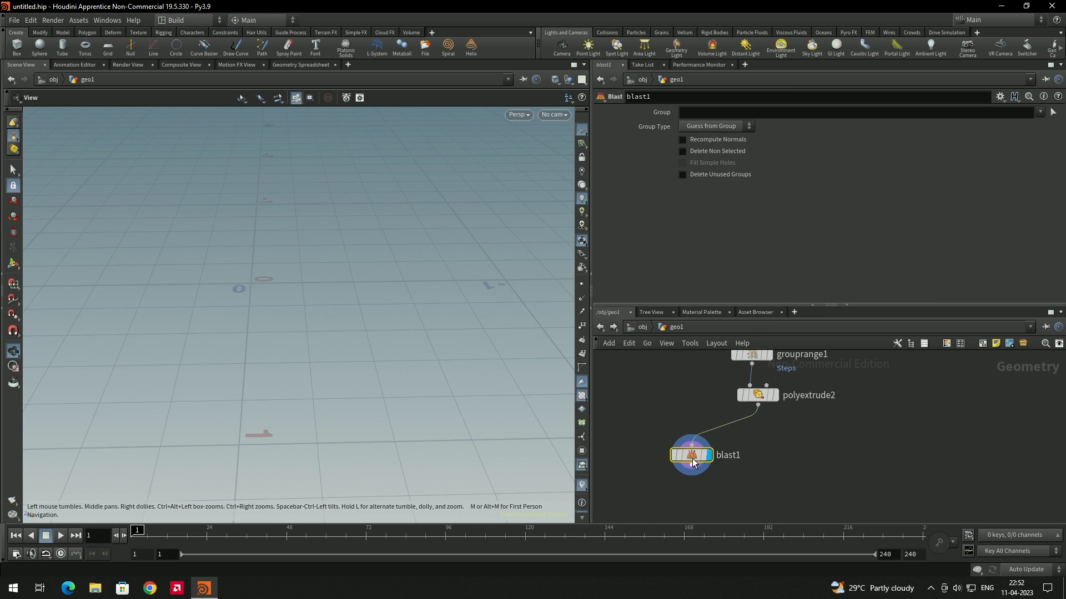
# Set the blast1 group to Steps and enable Delete Non Selected to isolate the step faces
pyautogui.click(1040, 113)
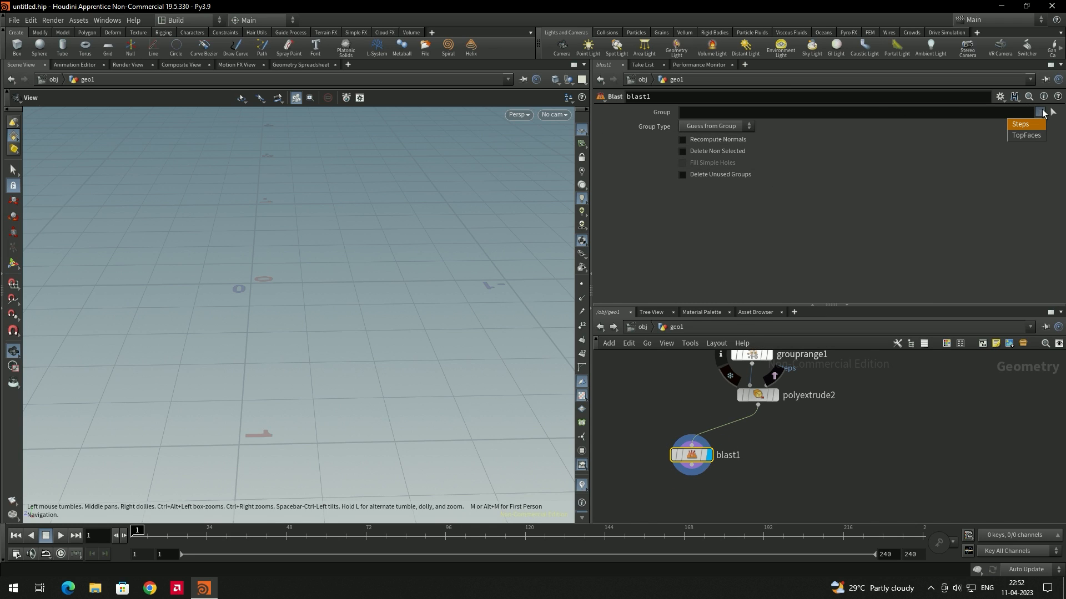
pyautogui.click(1027, 133)
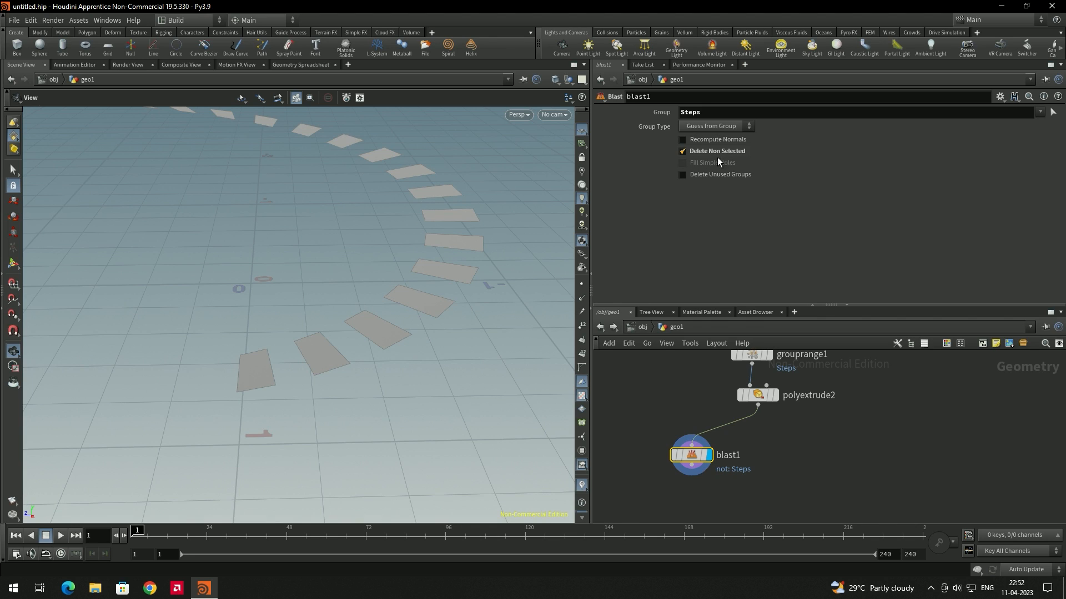
pyautogui.moveTo(698, 457)
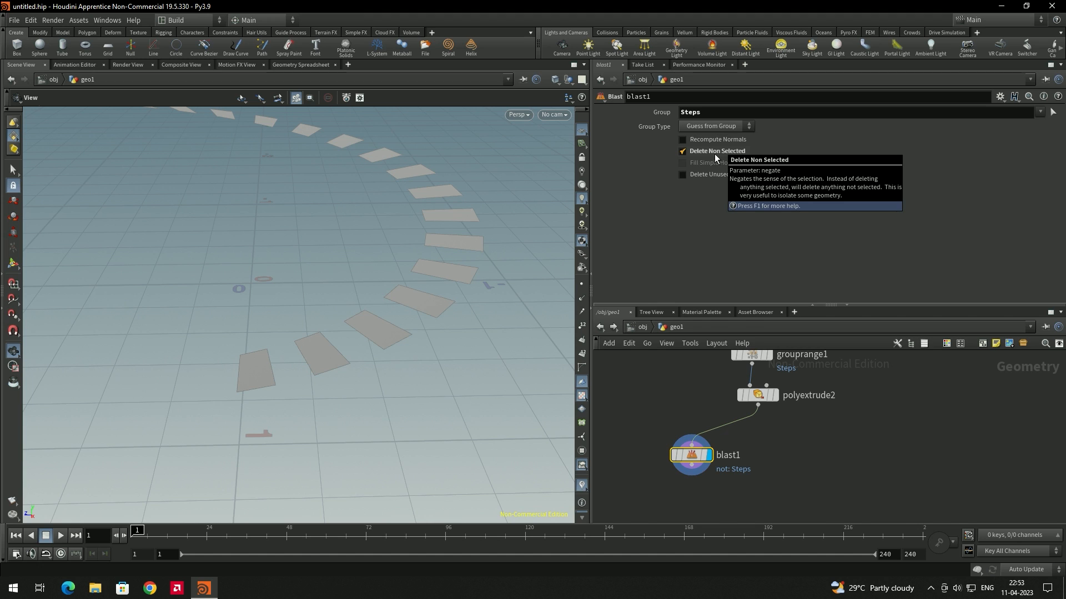
pyautogui.moveTo(417, 300); pyautogui.dragTo(311, 414)
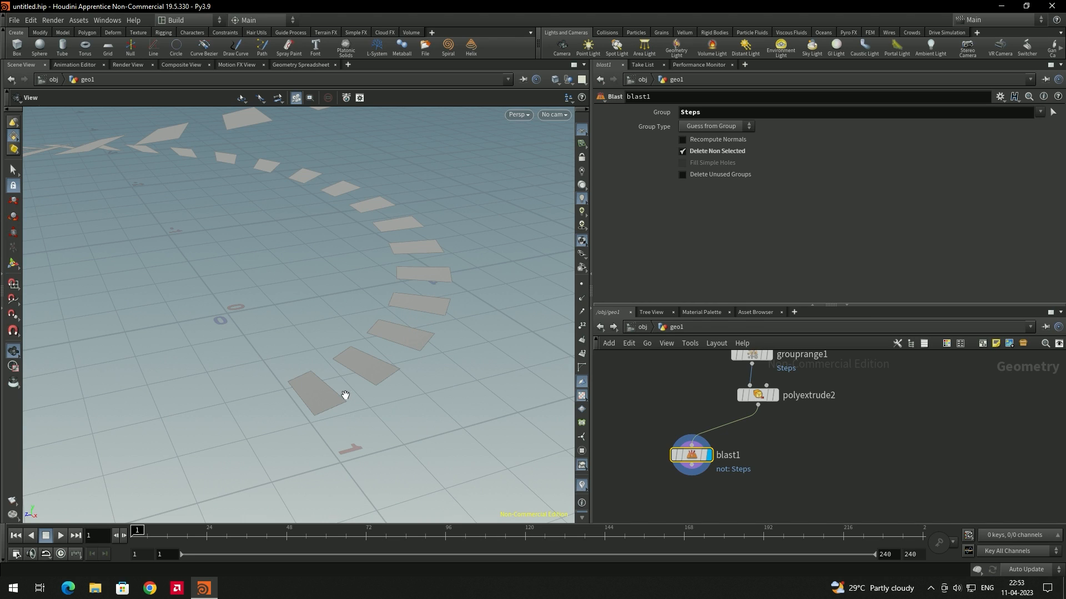
pyautogui.moveTo(328, 391); pyautogui.dragTo(353, 386)
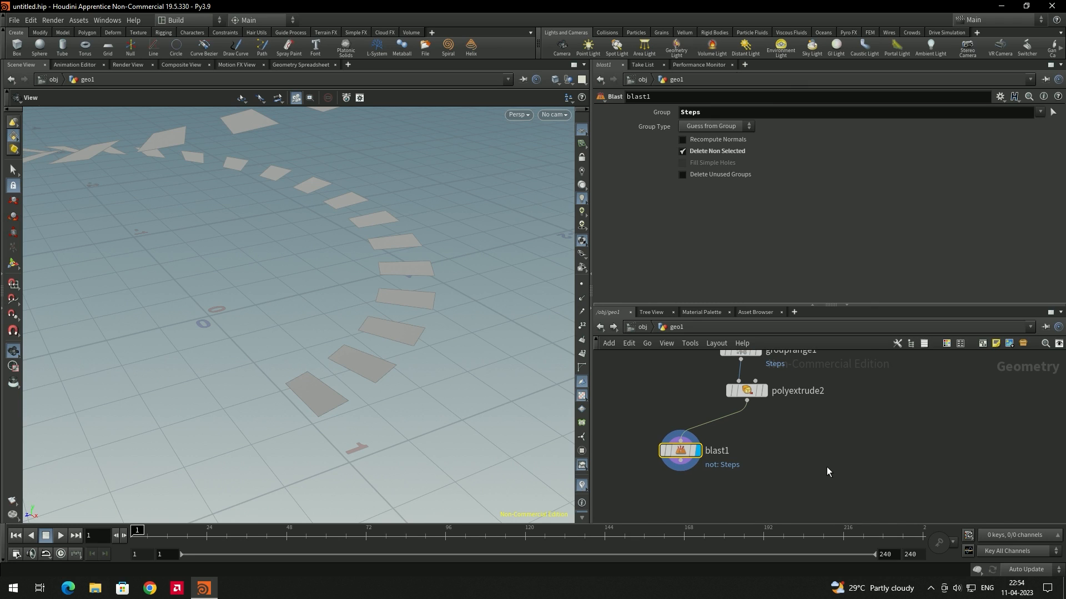
# Add a For-Each Connected Piece loop below blast1, with its connectivity node fed by the blast1 output
pyautogui.press('Tab')
pyautogui.write('for')
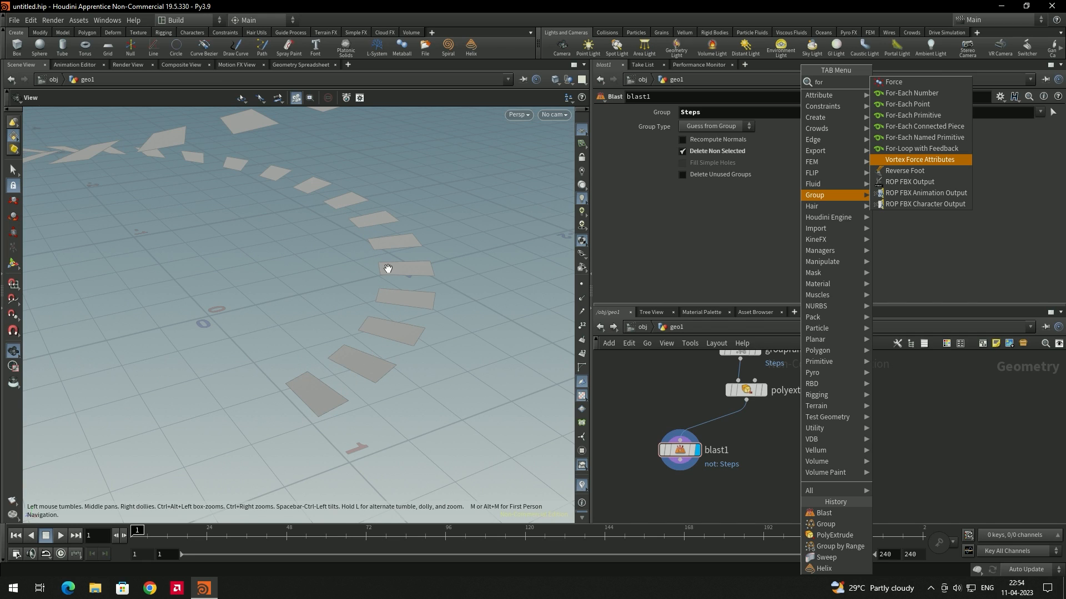
pyautogui.click(927, 127)
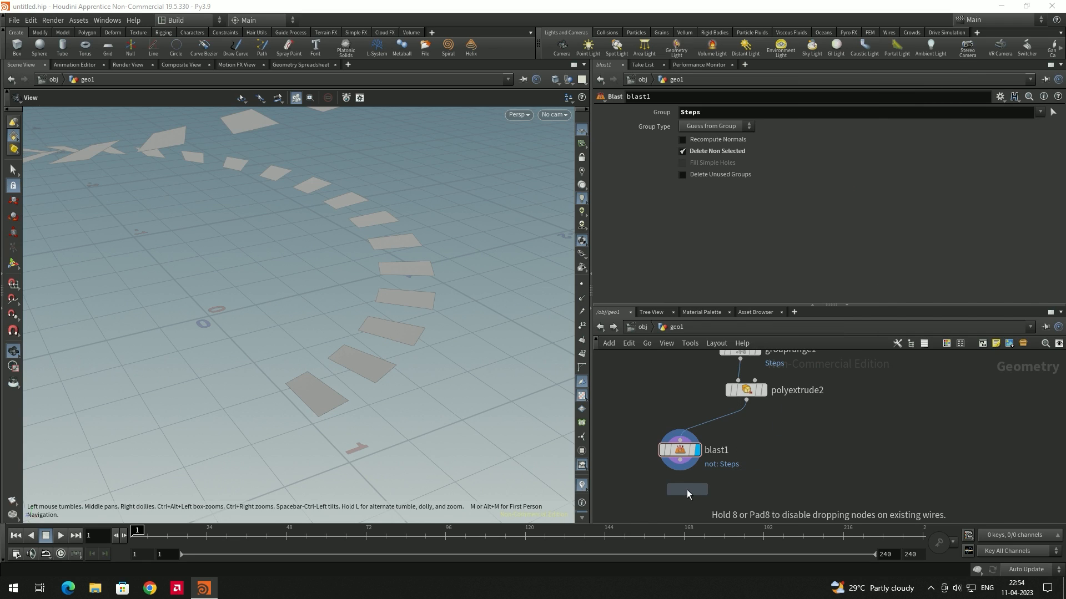
pyautogui.click(687, 489)
pyautogui.moveTo(790, 440); pyautogui.dragTo(766, 491, button='middle')
pyautogui.moveTo(683, 455); pyautogui.dragTo(684, 433)
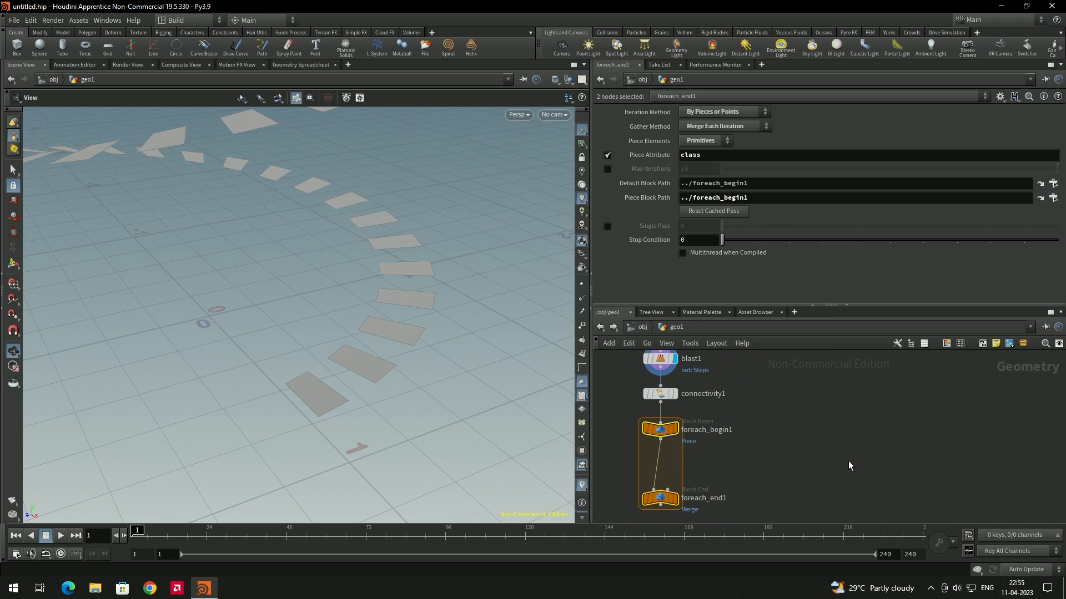
pyautogui.moveTo(848, 461); pyautogui.dragTo(850, 470, button='middle')
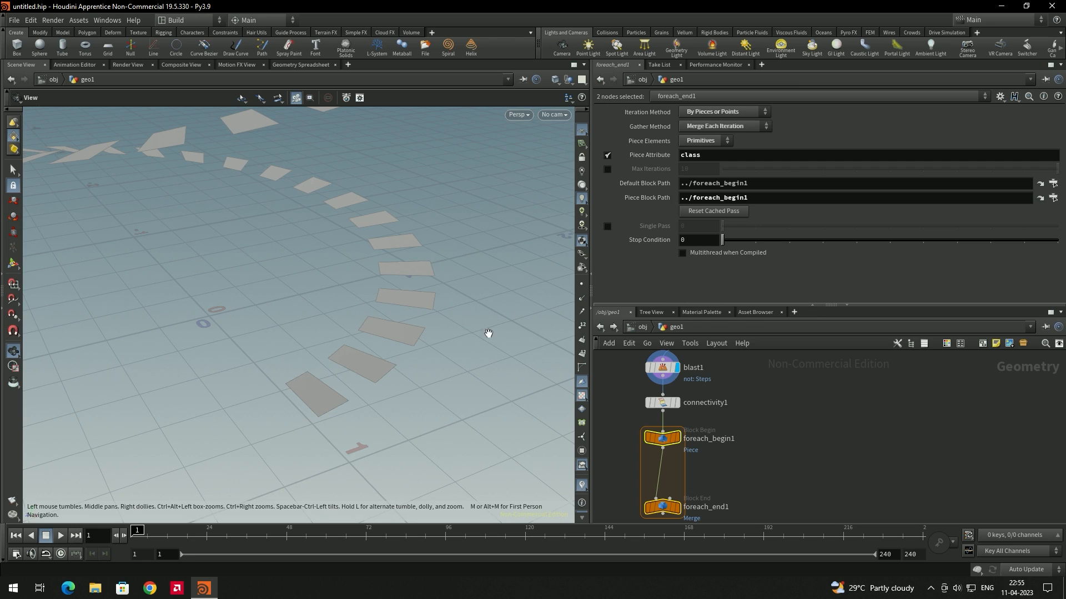
# Display the foreach_end1 node and enable its Single Pass option at 0
pyautogui.moveTo(680, 407)
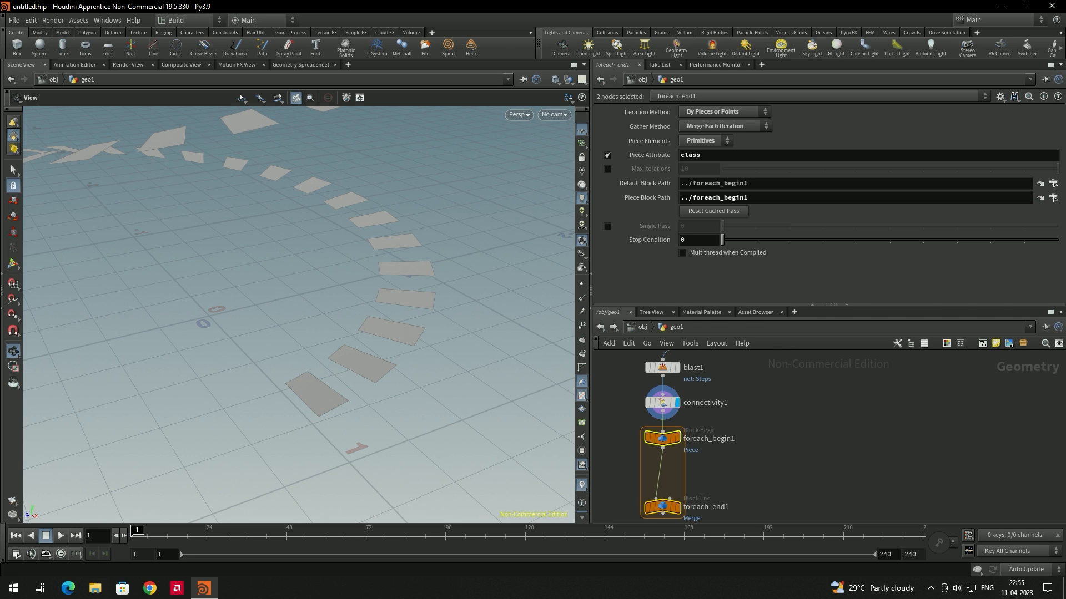
pyautogui.moveTo(757, 473); pyautogui.dragTo(775, 426, button='middle')
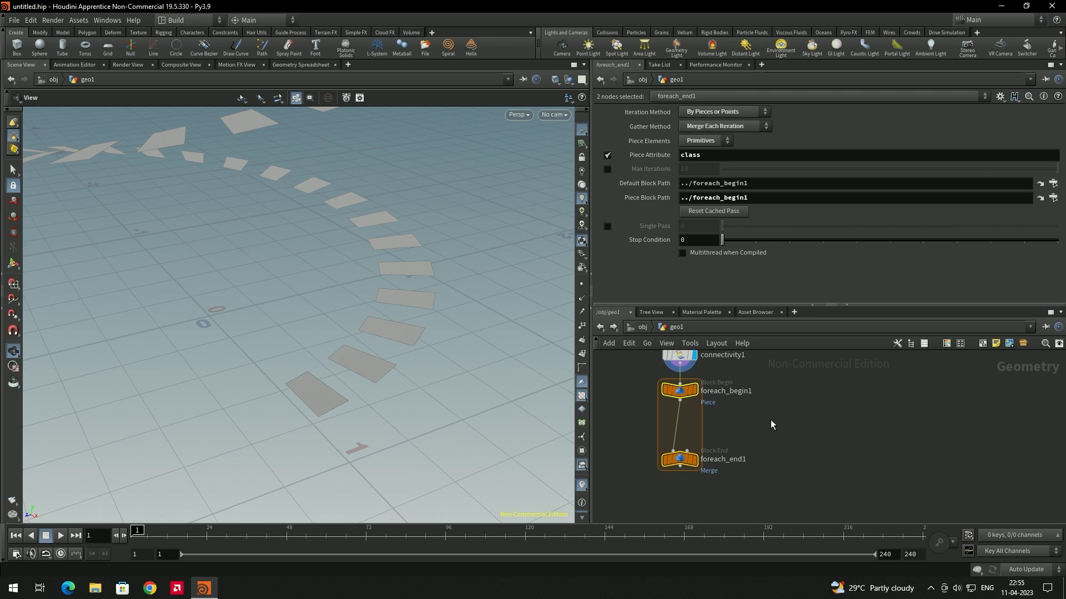
pyautogui.click(697, 460)
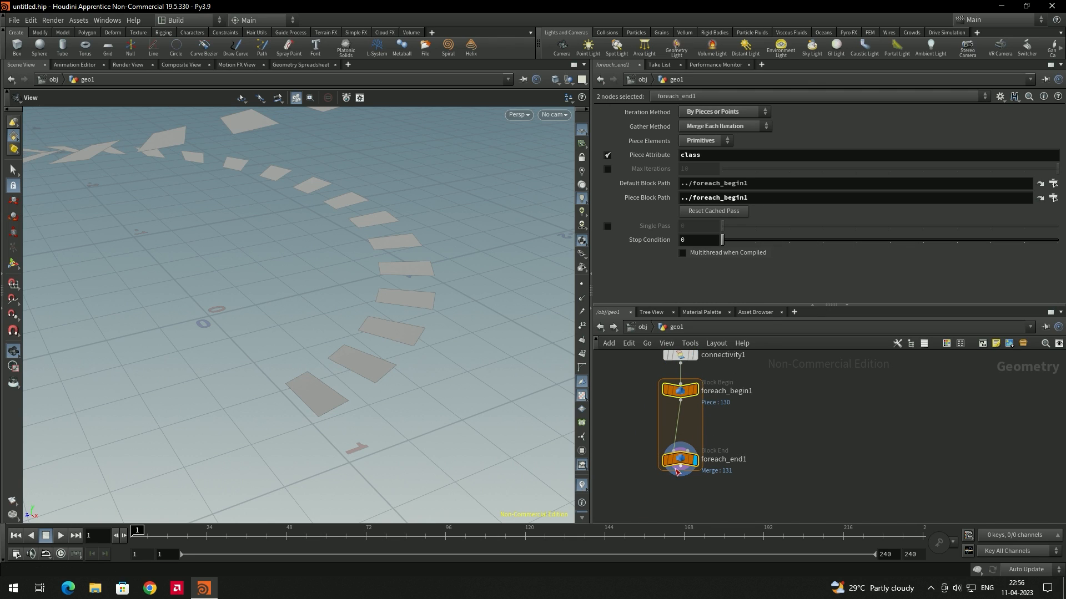
pyautogui.click(678, 465)
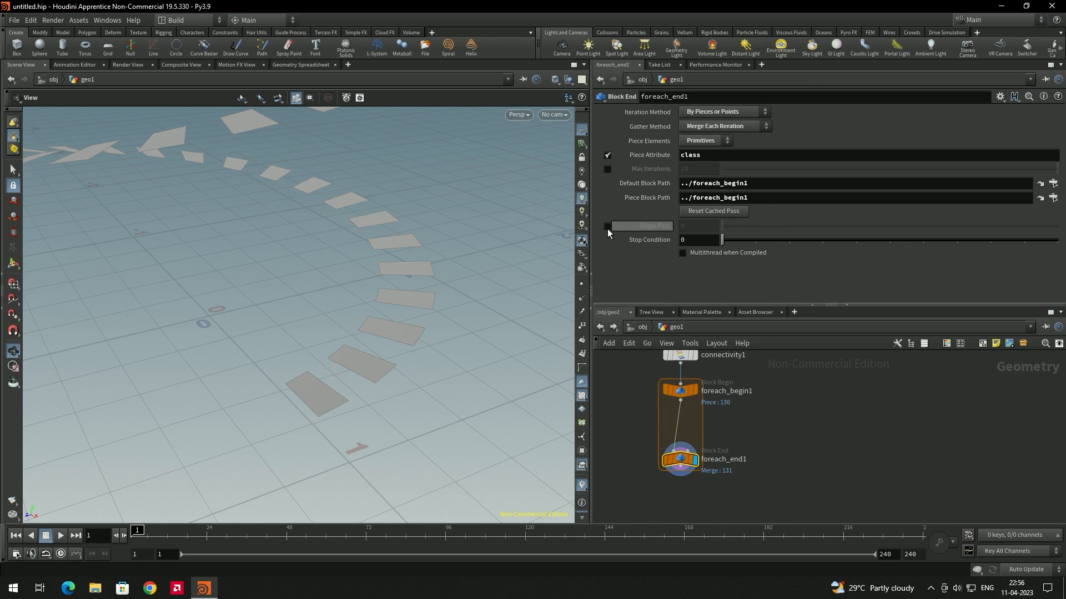
pyautogui.click(608, 228)
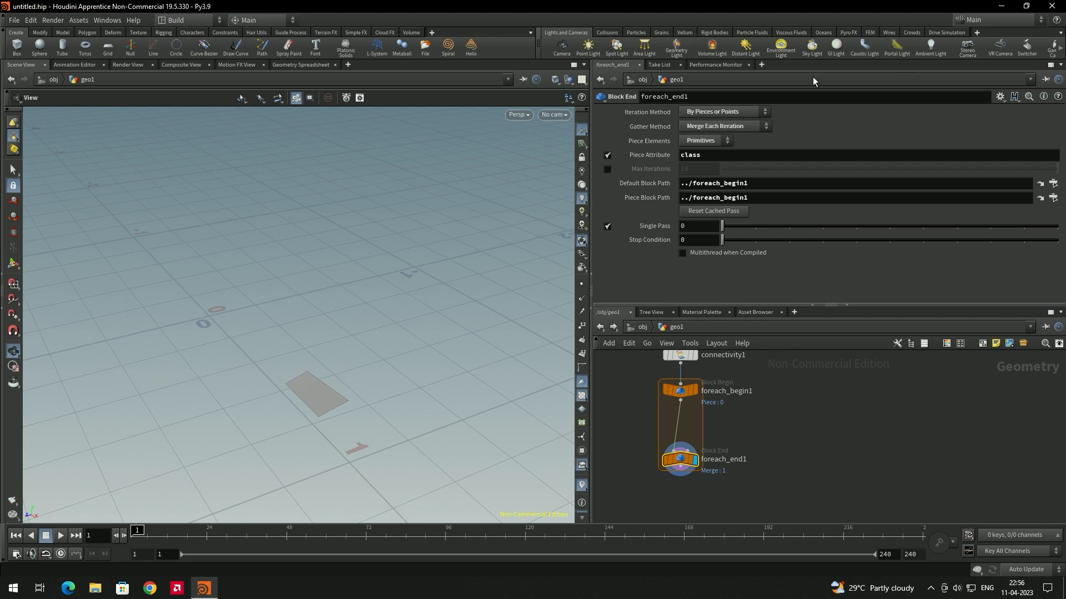
# Scrub foreach_end1's Single Pass up to 4 and back to 0 to preview individual step faces
pyautogui.moveTo(738, 230); pyautogui.dragTo(854, 231)
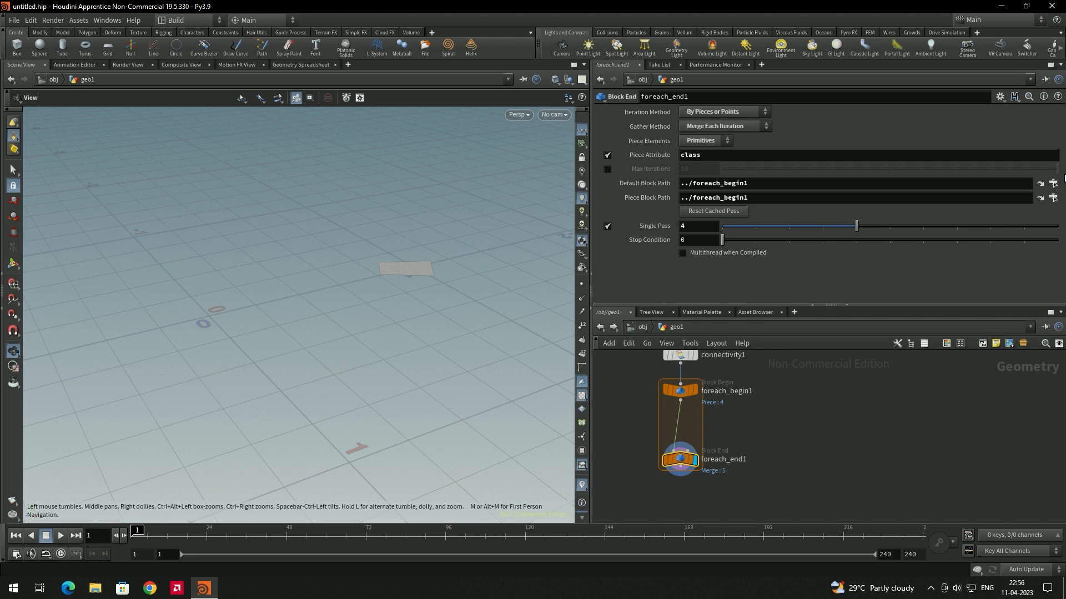
pyautogui.moveTo(856, 226); pyautogui.dragTo(654, 224)
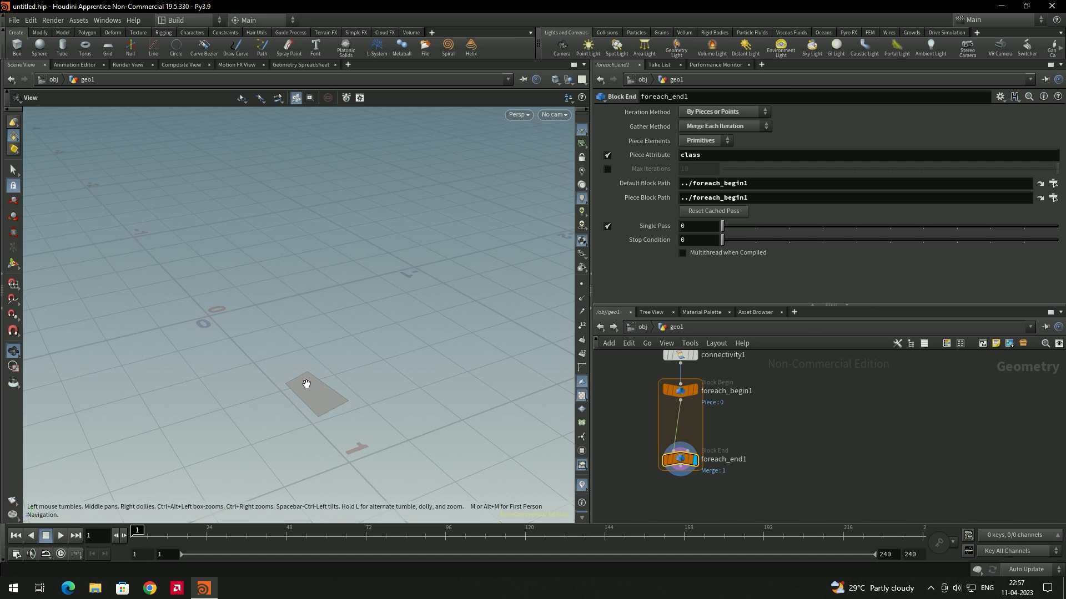
# Insert a Subdivide node between foreach_begin1 and foreach_end1 inside the loop
pyautogui.press('Tab')
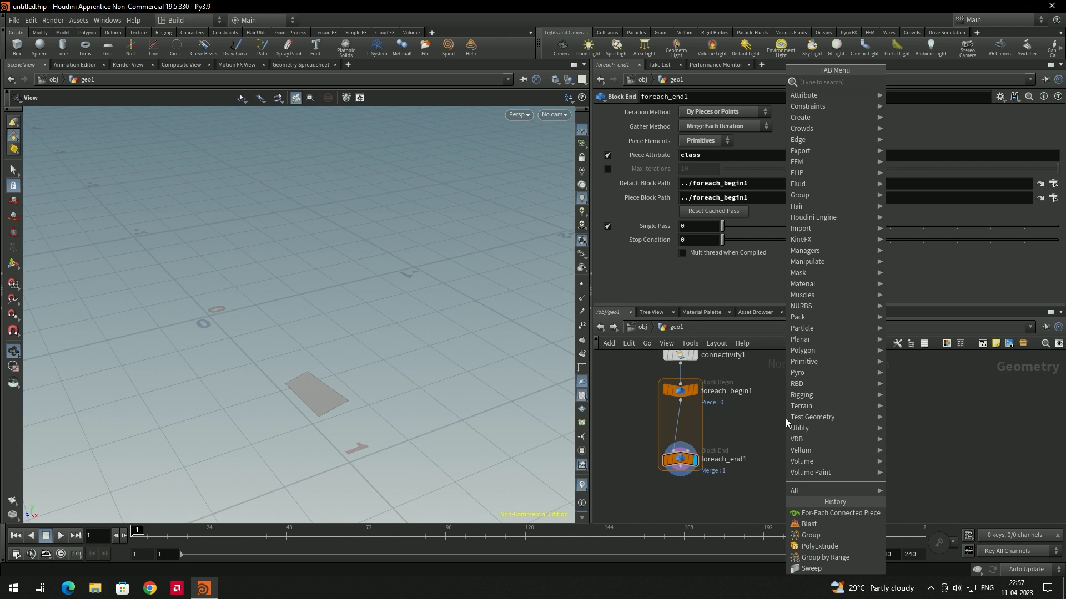
pyautogui.write('subdi')
pyautogui.press('Return')
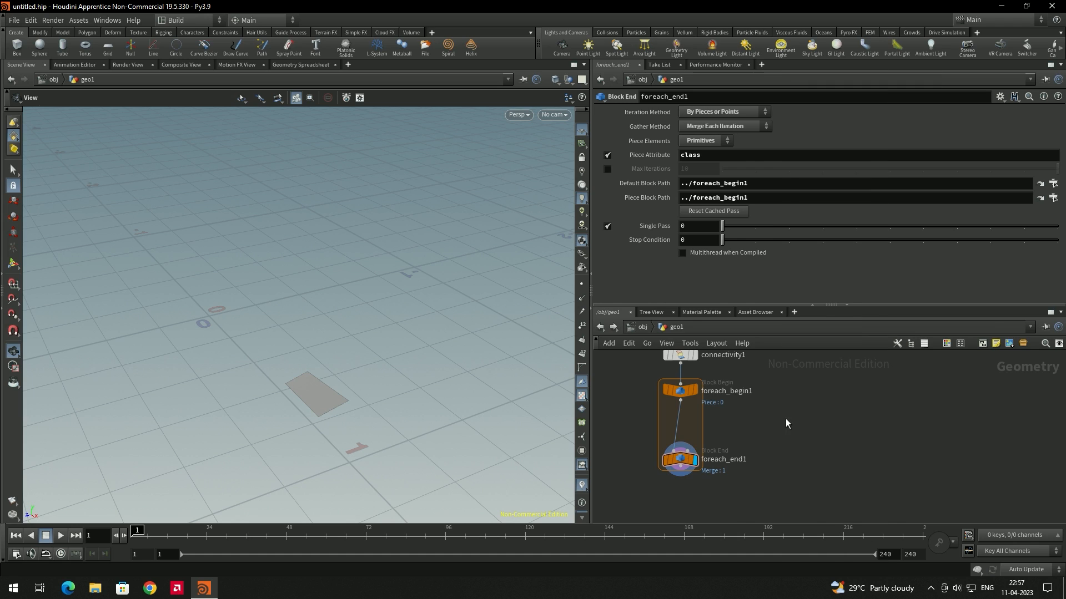
pyautogui.click(681, 421)
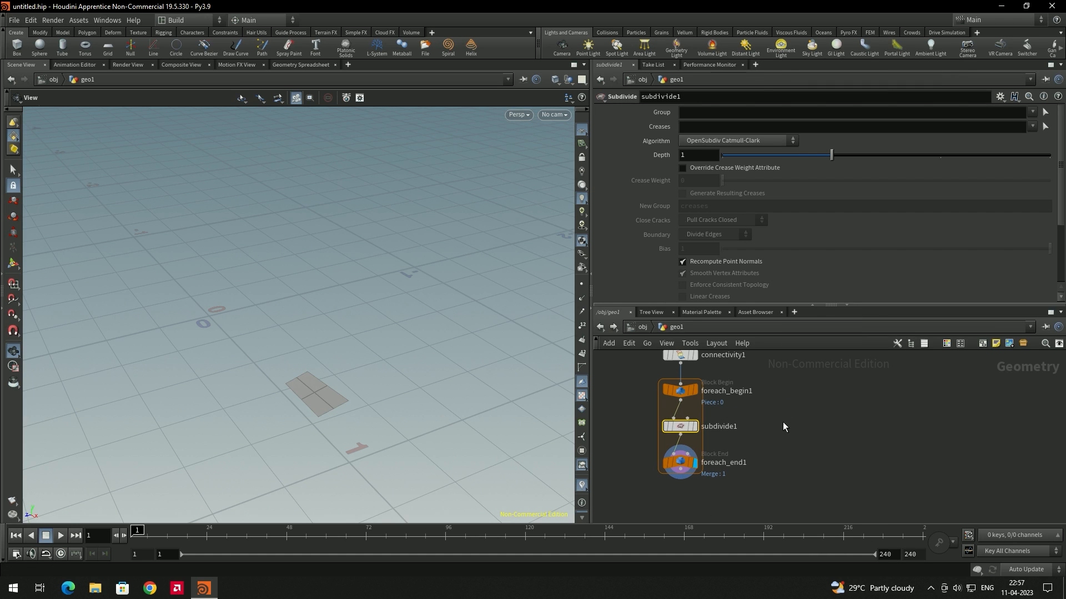
# Apply a PolyBevel to the two centre edges running across the subdivided step's width, with a distance of about 0.087
pyautogui.scroll(5, 309, 409)
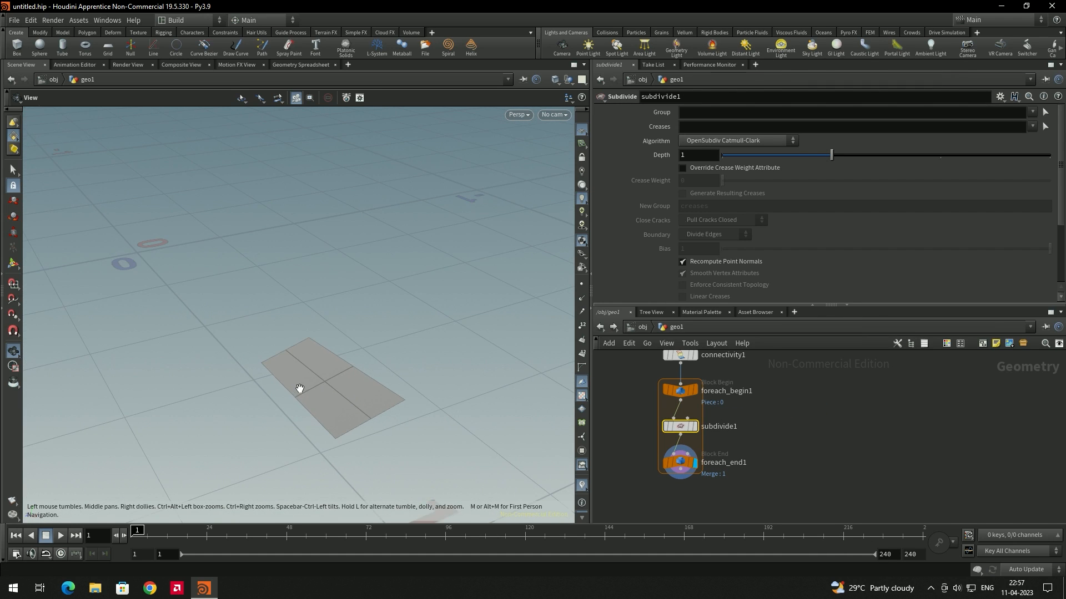
pyautogui.moveTo(344, 398); pyautogui.dragTo(379, 391)
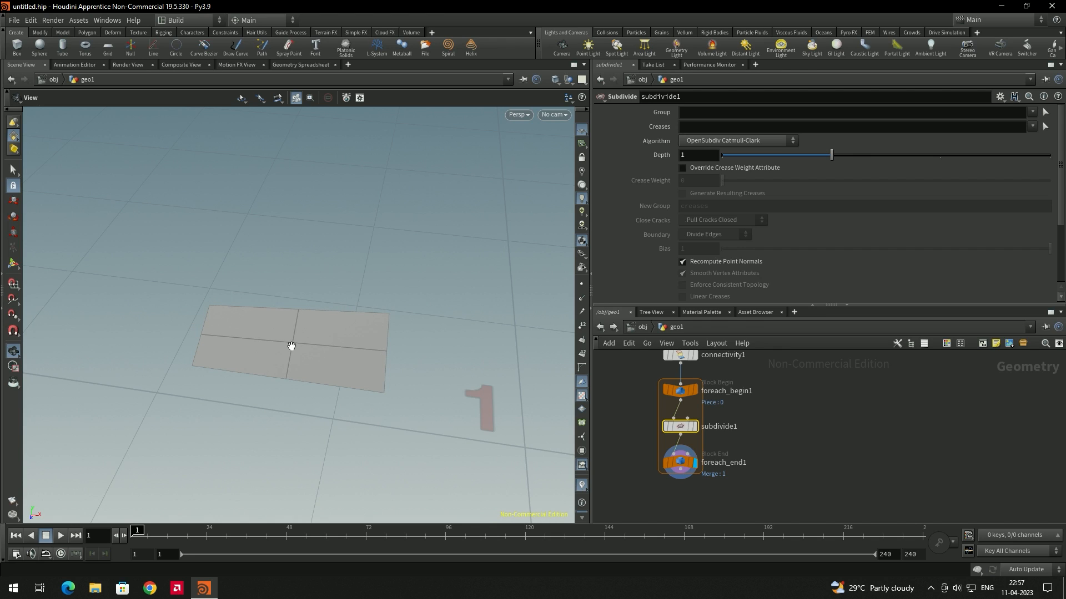
pyautogui.click(13, 170)
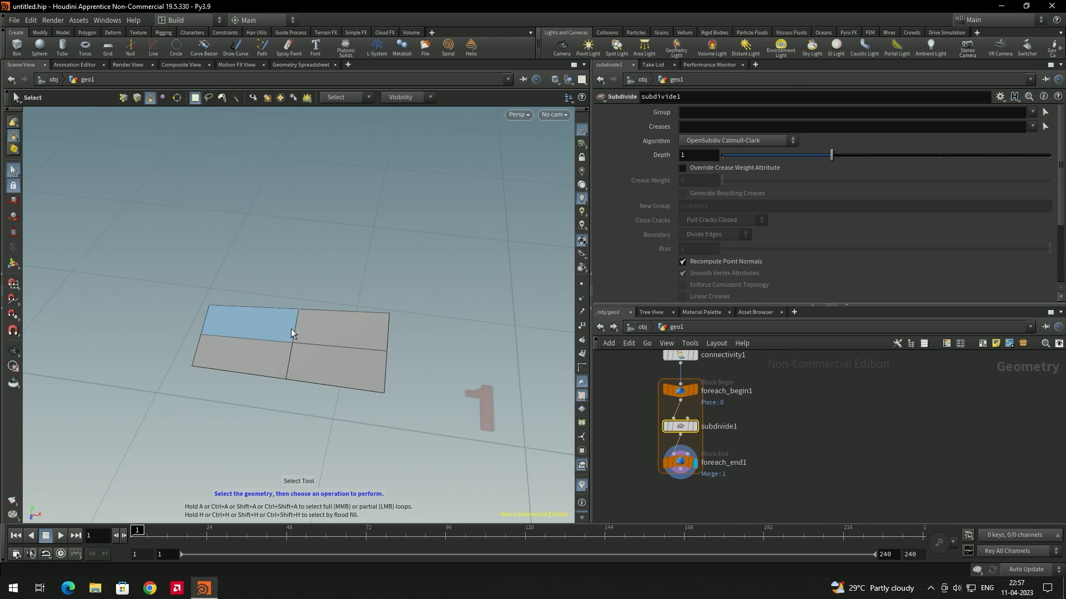
pyautogui.rightClick(15, 136)
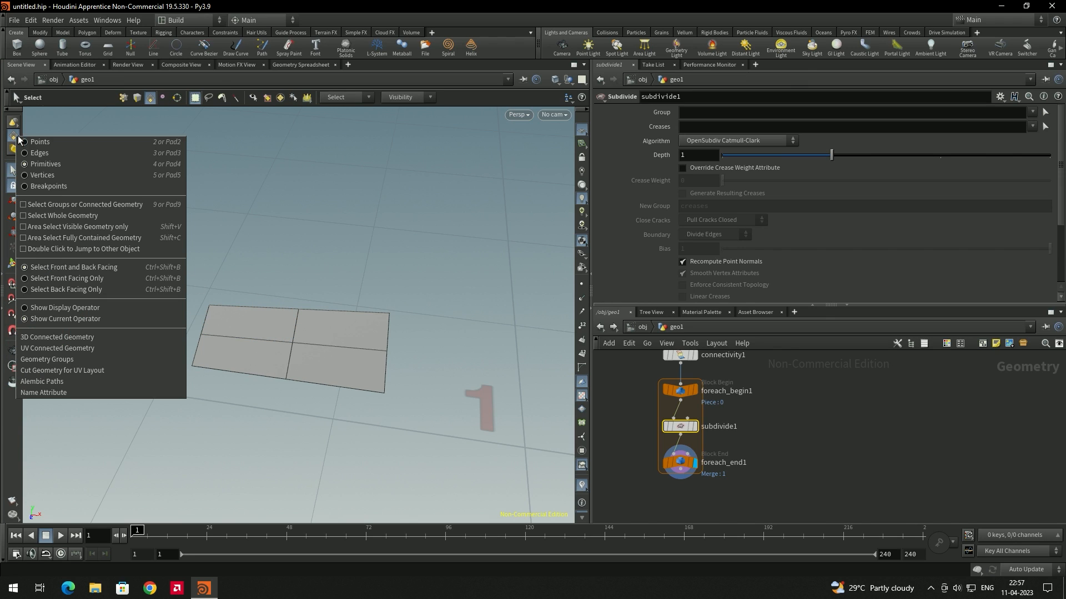
pyautogui.click(43, 154)
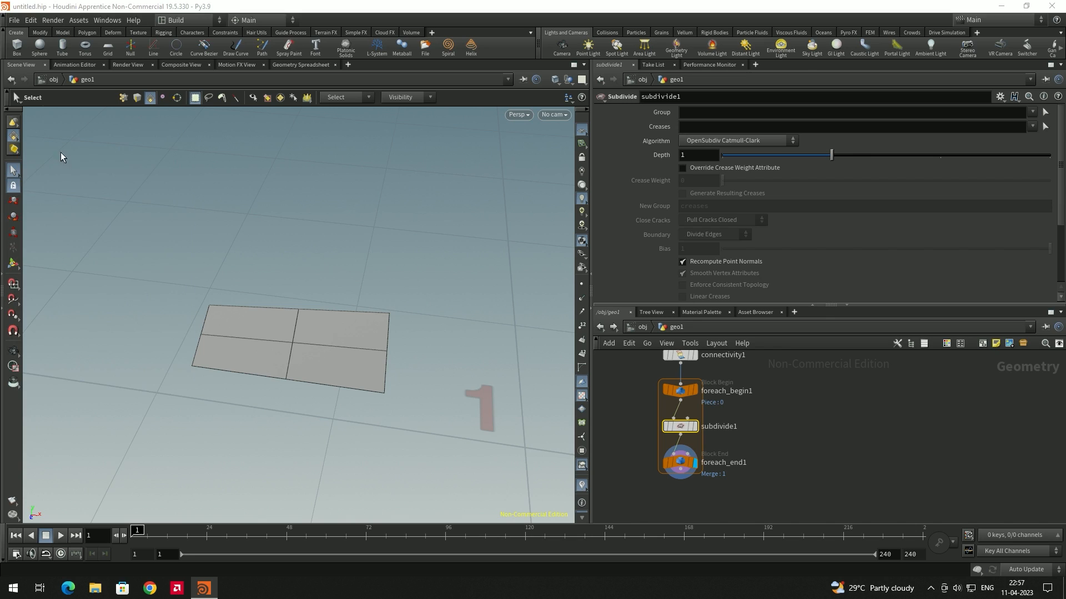
pyautogui.keyDown('shift'); pyautogui.click(289, 356); pyautogui.keyUp('shift')
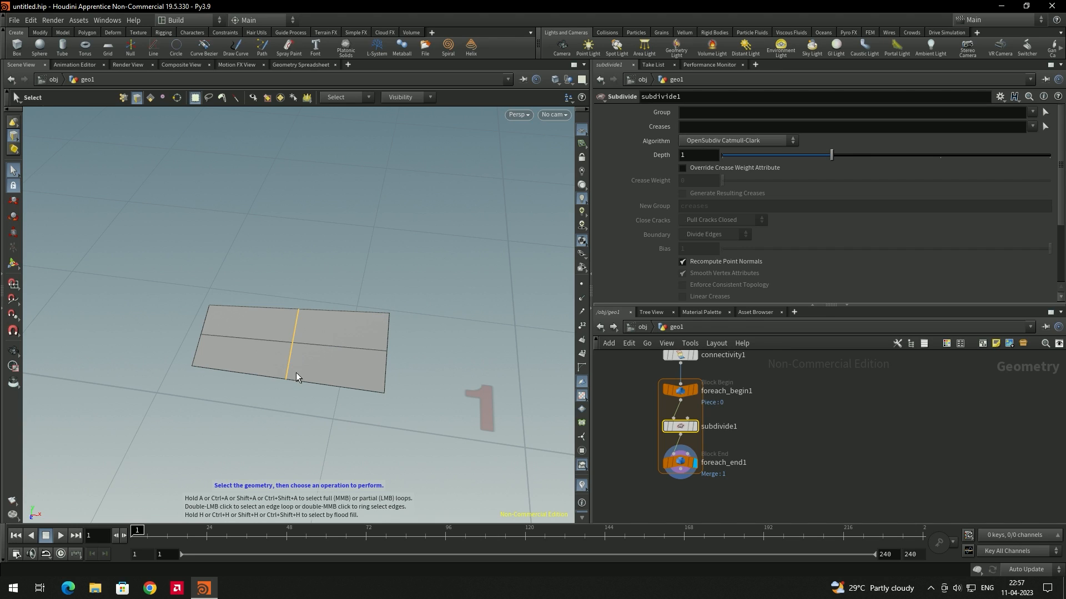
pyautogui.press('Tab')
pyautogui.write('poly')
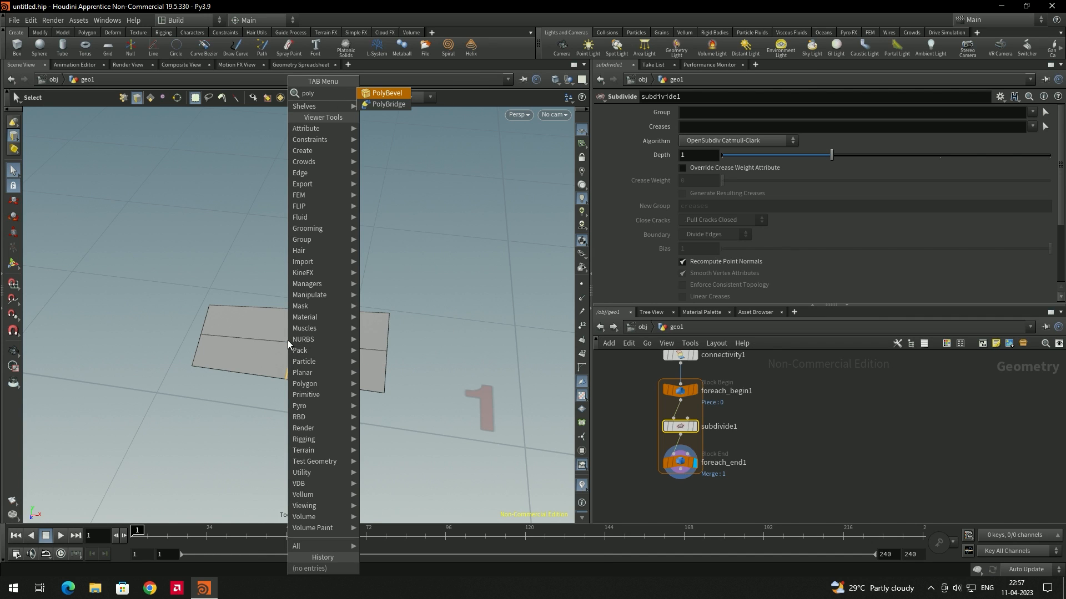
pyautogui.write('b')
pyautogui.press('Return')
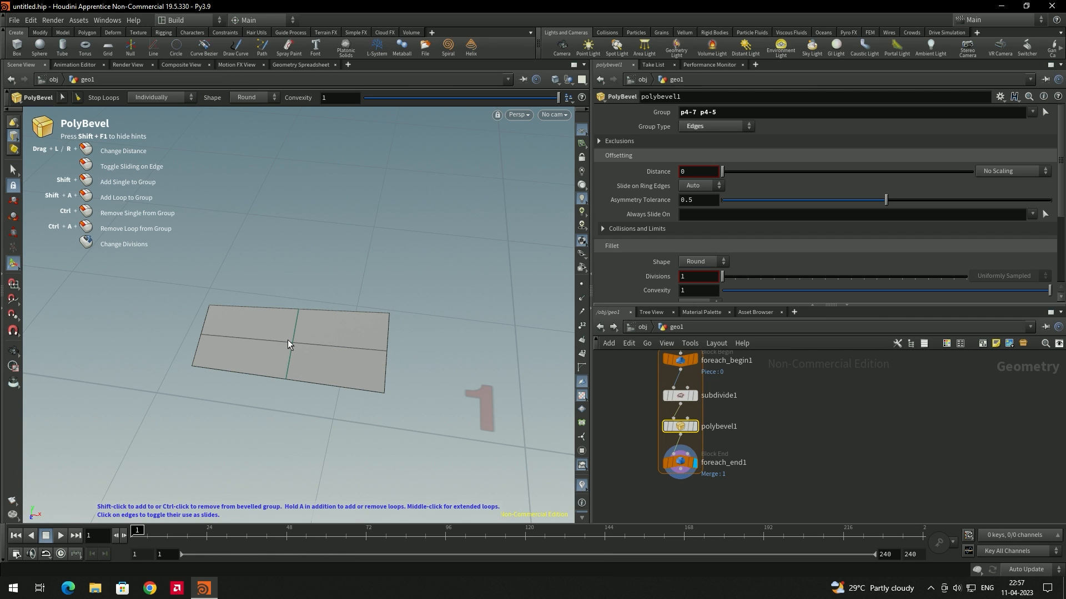
pyautogui.moveTo(723, 172); pyautogui.dragTo(744, 178)
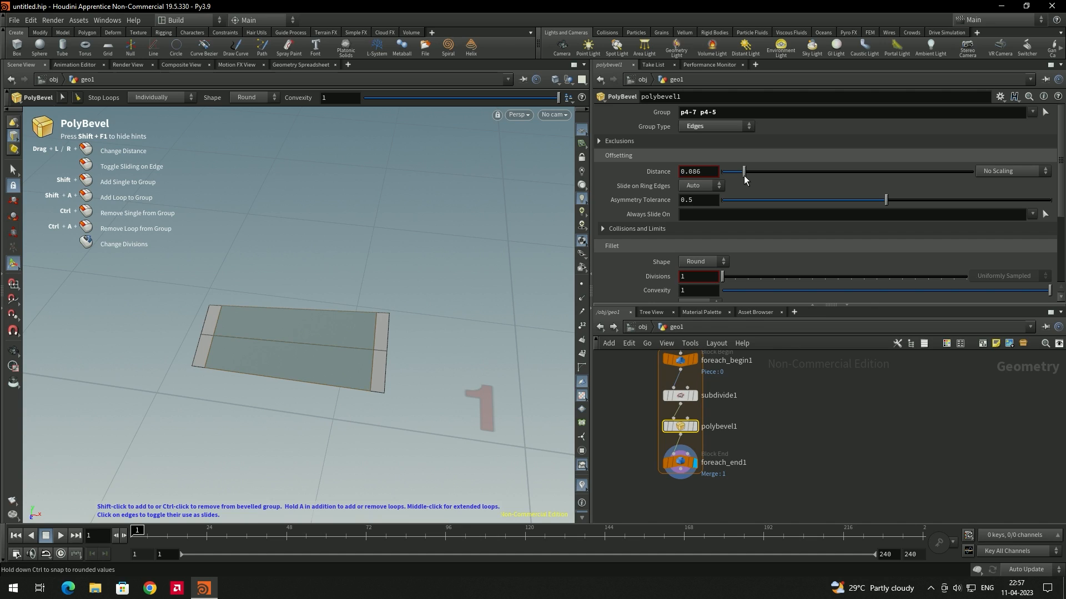
pyautogui.moveTo(744, 176); pyautogui.dragTo(745, 177)
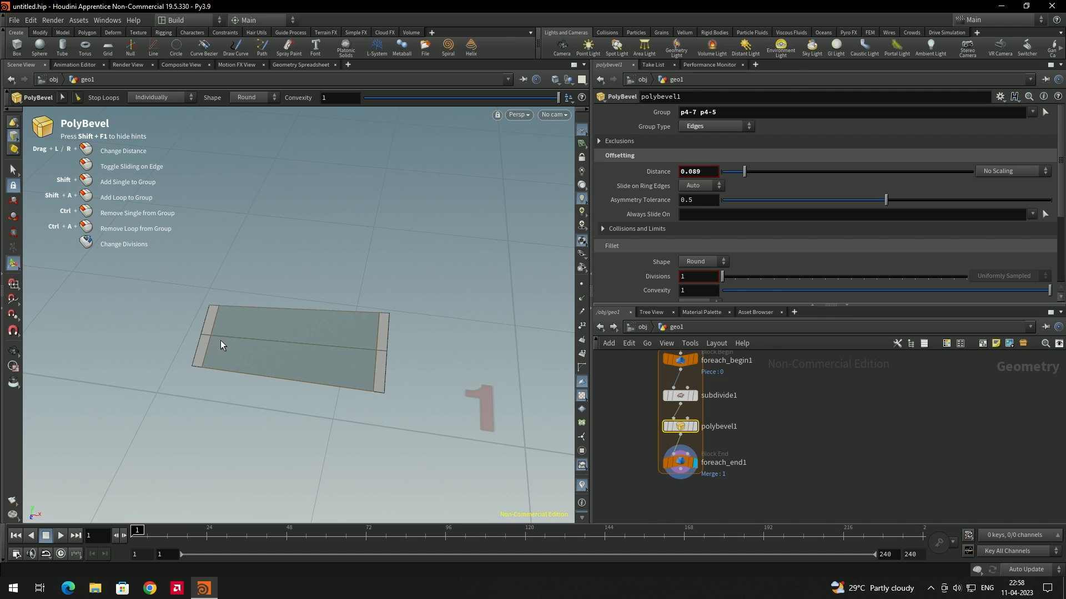
# Switch to point selection and pick the midpoint on each of the two bevelled cross edges in turn
pyautogui.rightClick(14, 137)
pyautogui.click(46, 145)
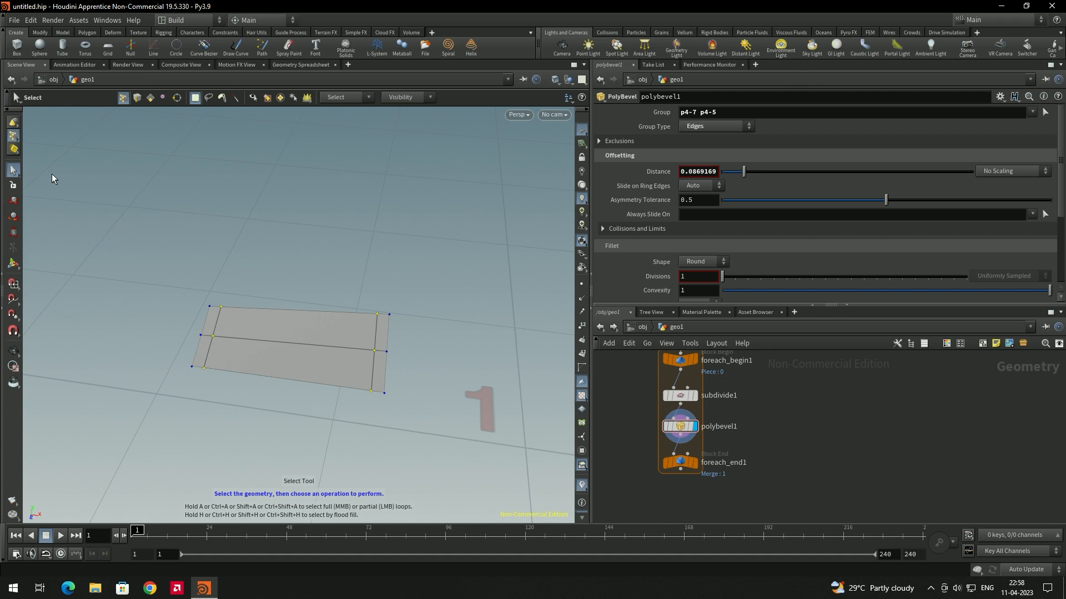
pyautogui.click(213, 335)
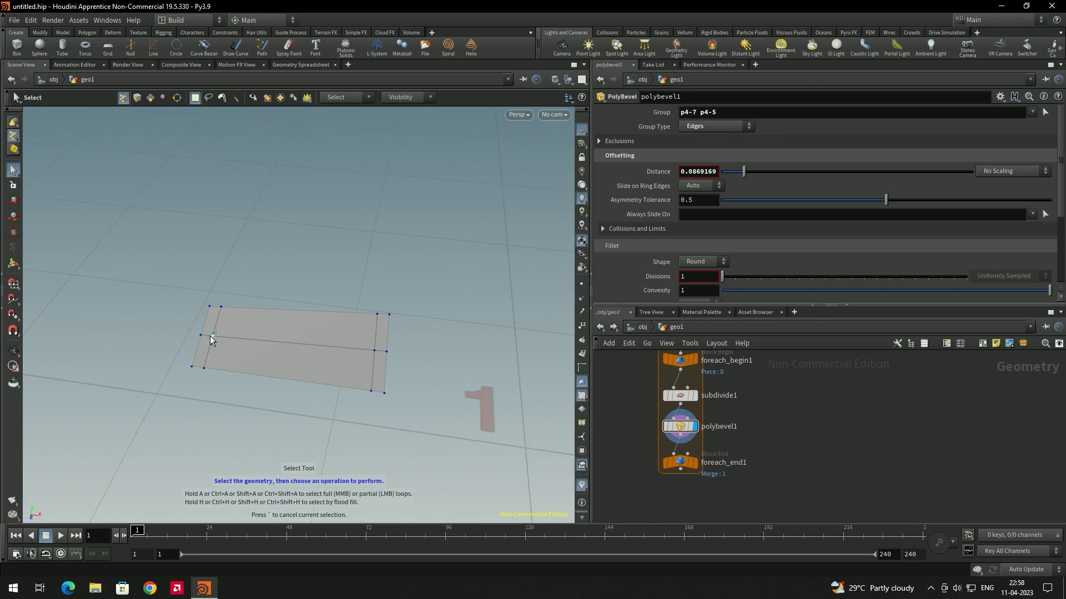
pyautogui.click(374, 351)
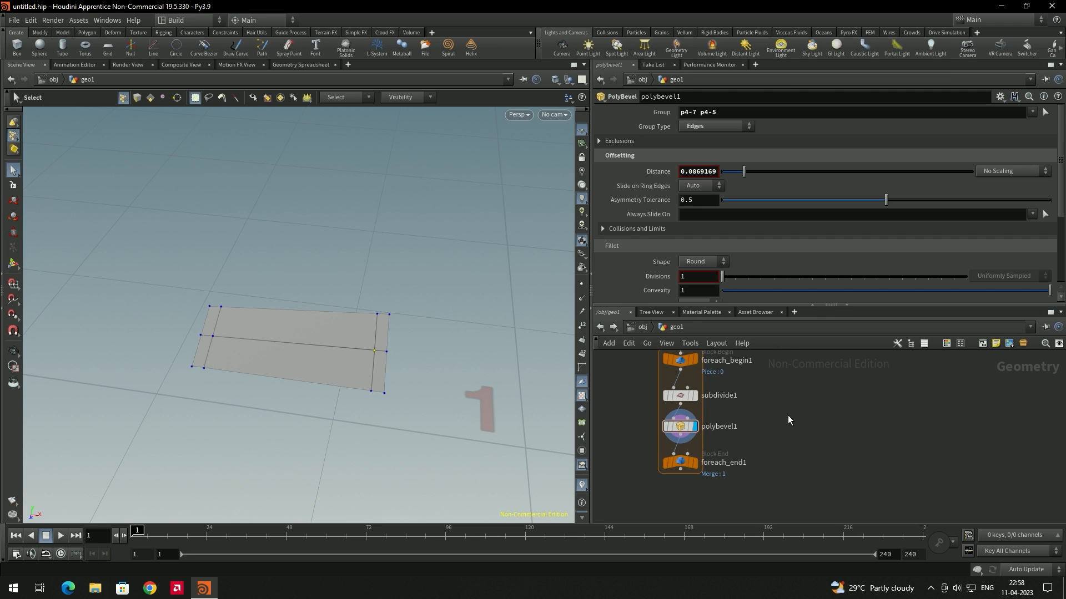
# Display foreach_end1 with Single Pass off to inspect all the steps, and re-enable Single Pass at 0
pyautogui.click(677, 491)
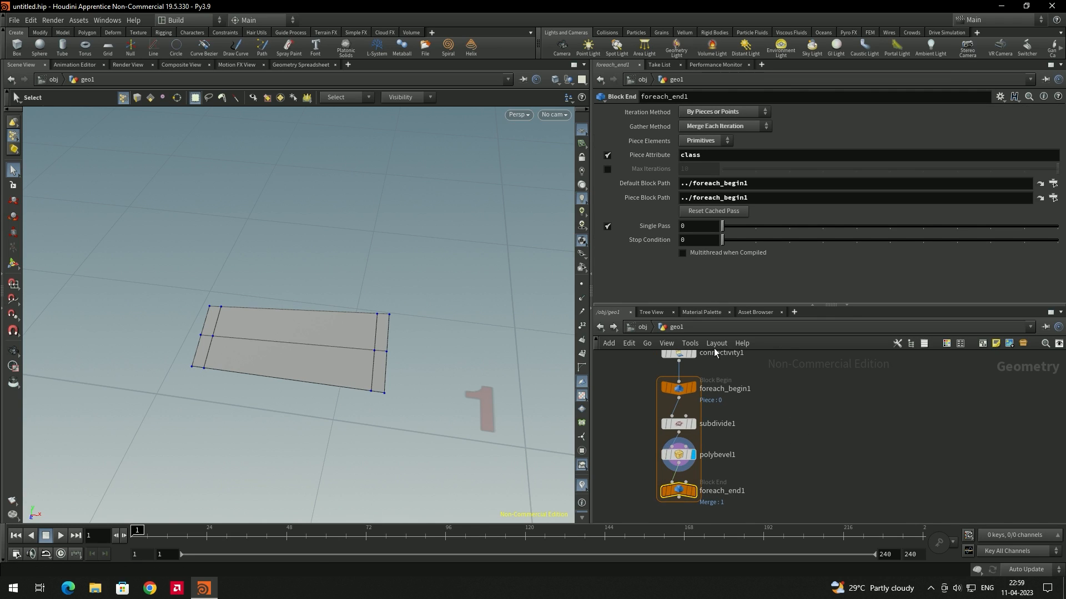
pyautogui.click(607, 226)
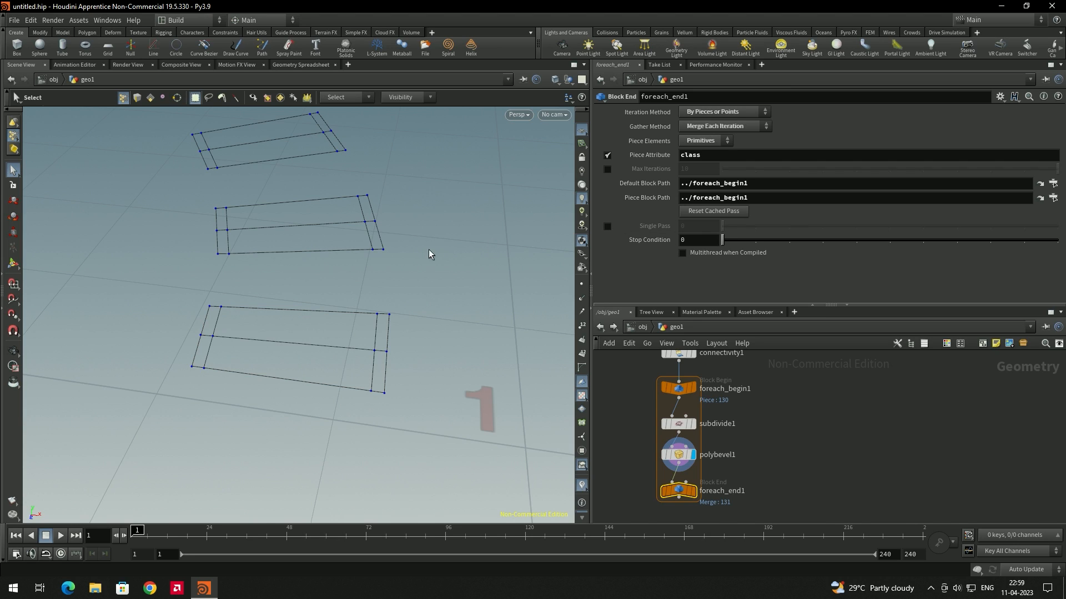
pyautogui.moveTo(440, 261); pyautogui.dragTo(466, 336)
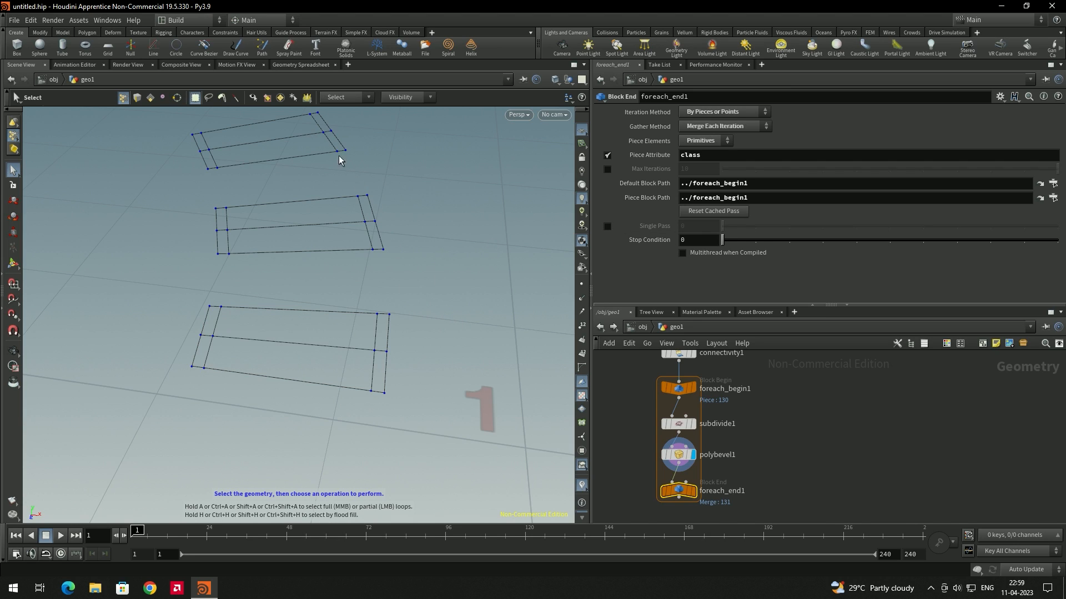
pyautogui.click(694, 491)
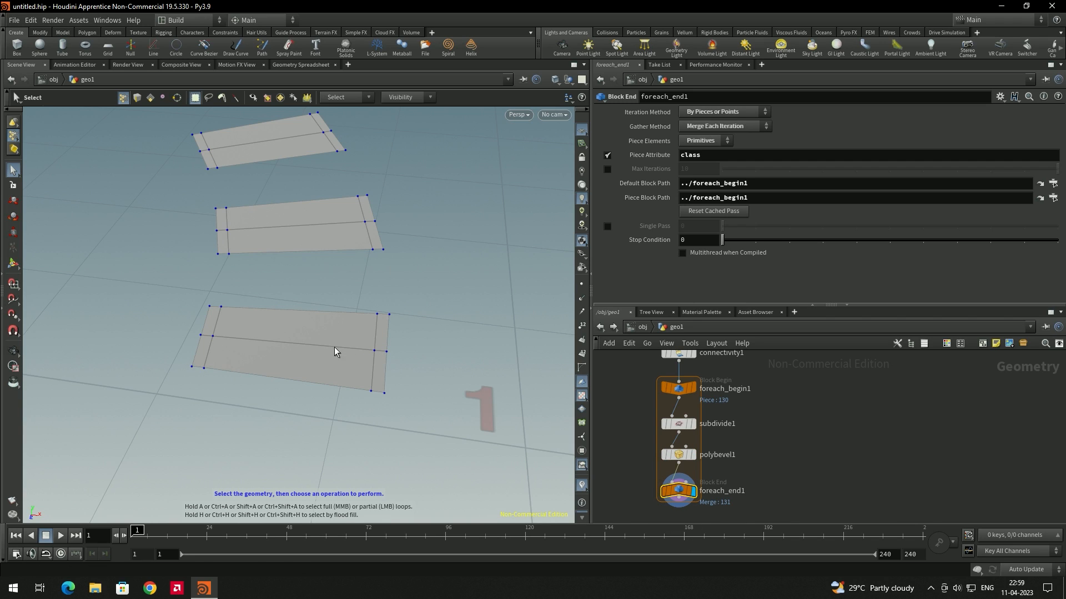
pyautogui.click(215, 337)
pyautogui.click(607, 226)
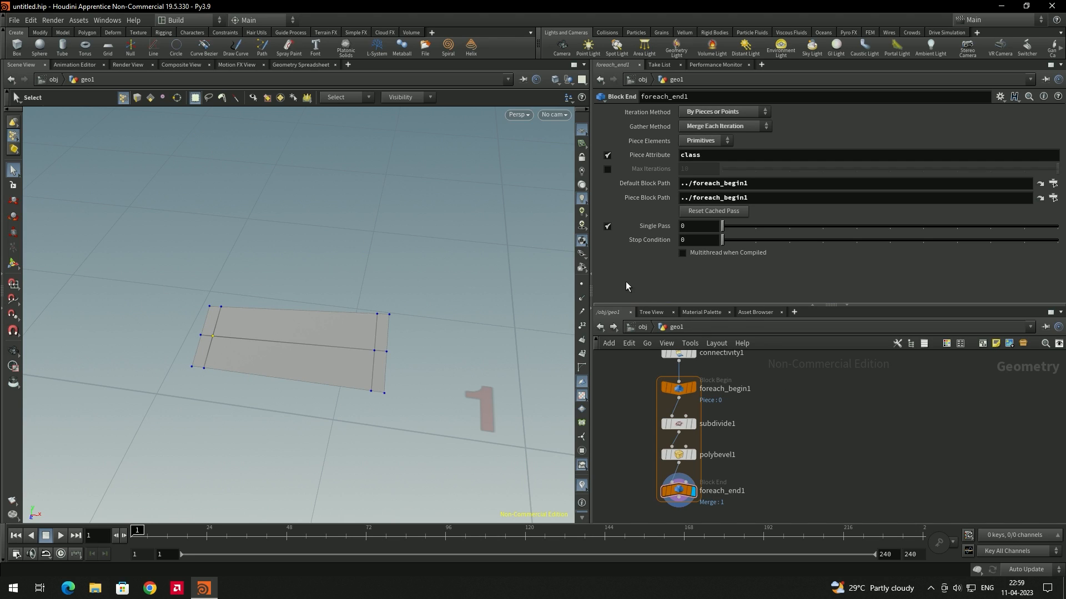
# Show point numbers in the viewport and pick the step's inner middle points 11 and 8 to identify them
pyautogui.click(582, 330)
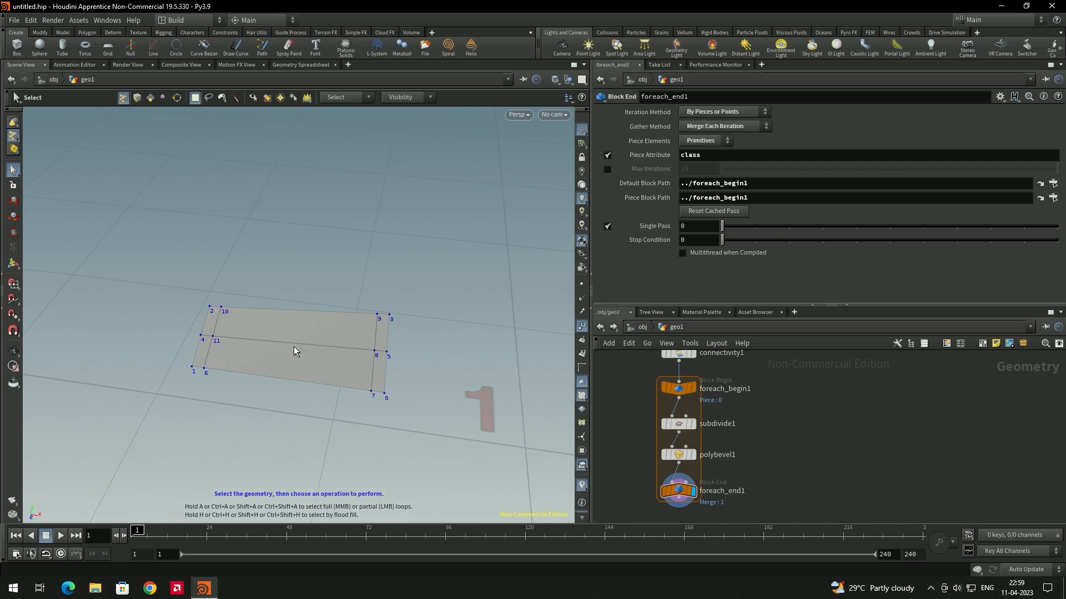
pyautogui.click(225, 337)
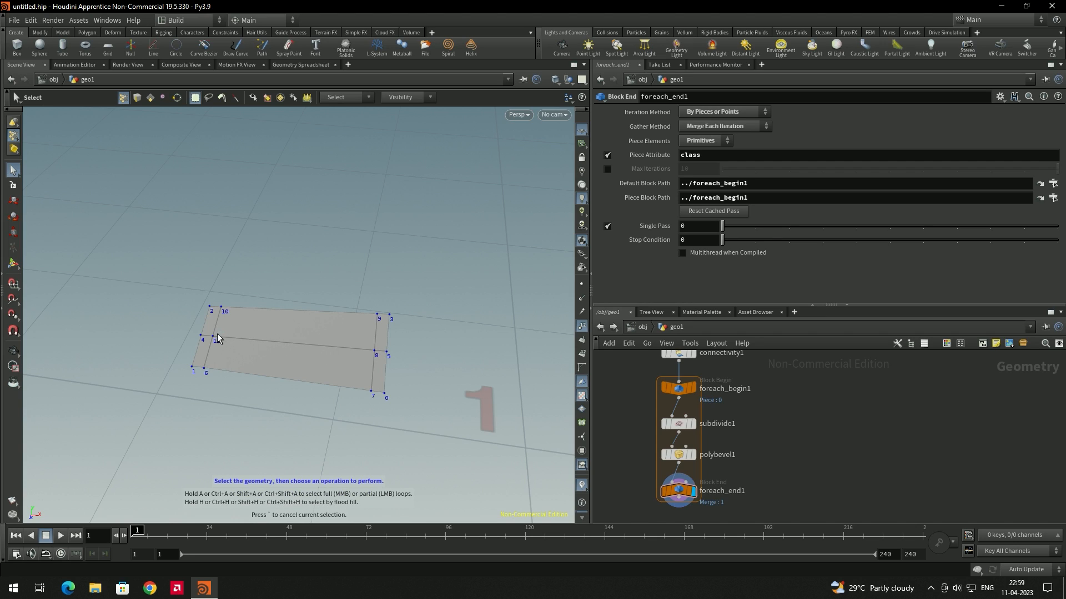
pyautogui.moveTo(210, 338); pyautogui.dragTo(209, 340)
pyautogui.moveTo(363, 342); pyautogui.dragTo(380, 361)
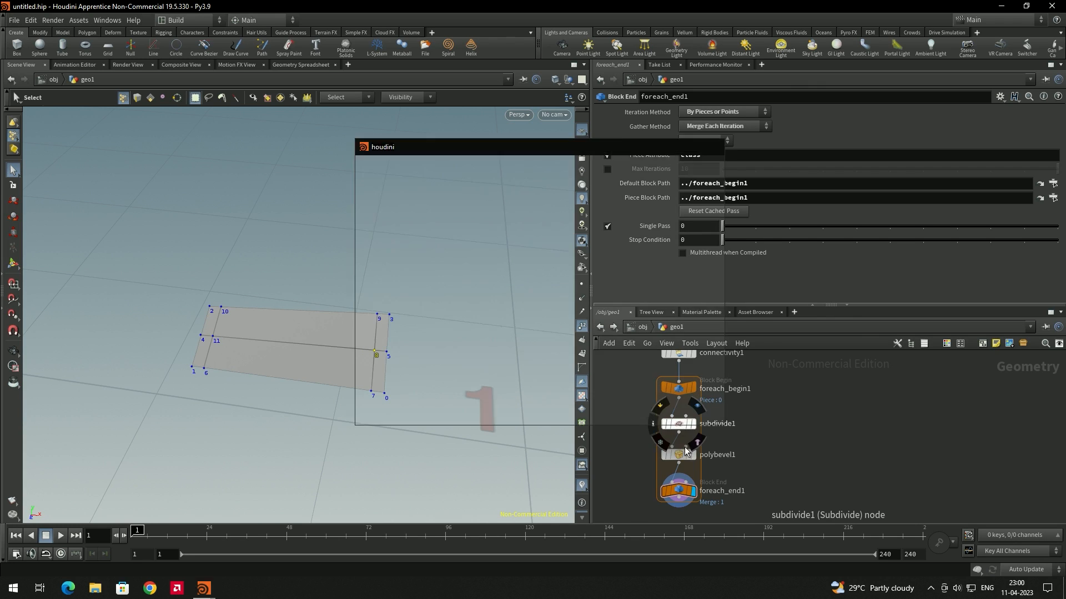
# Add a Blast node inside the loop, inserted between polybevel1 and foreach_end1
pyautogui.moveTo(785, 411); pyautogui.dragTo(763, 472, button='middle')
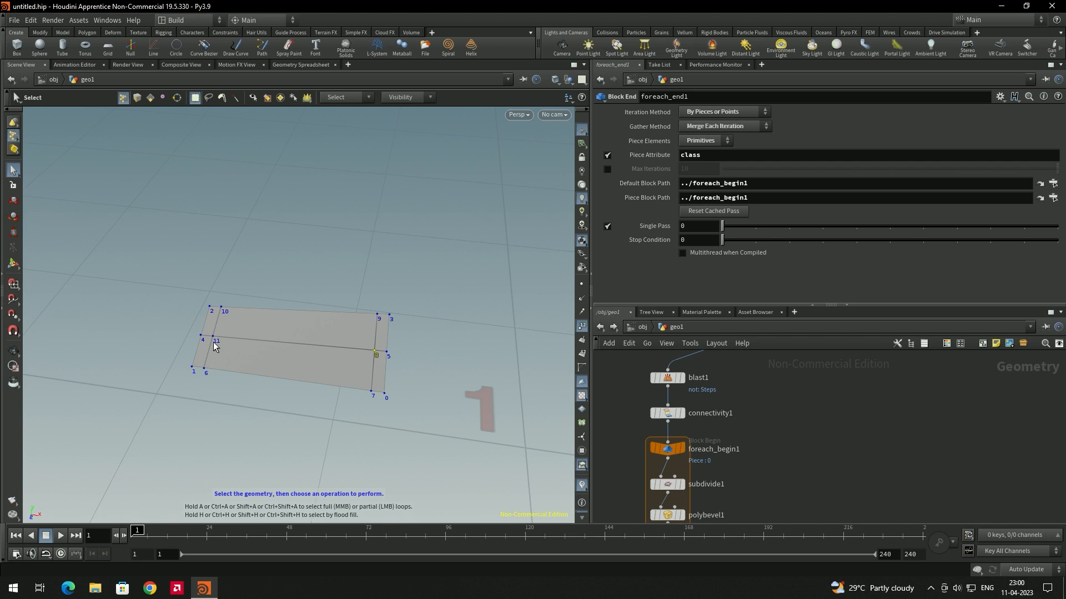
pyautogui.moveTo(799, 464); pyautogui.dragTo(790, 421, button='middle')
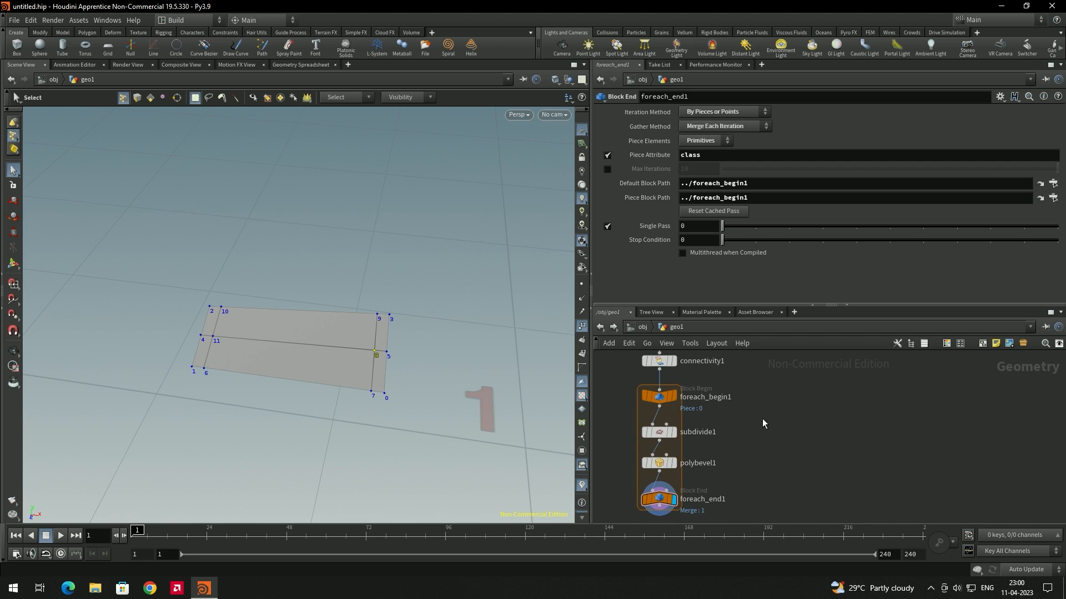
pyautogui.press('Tab')
pyautogui.write('bl')
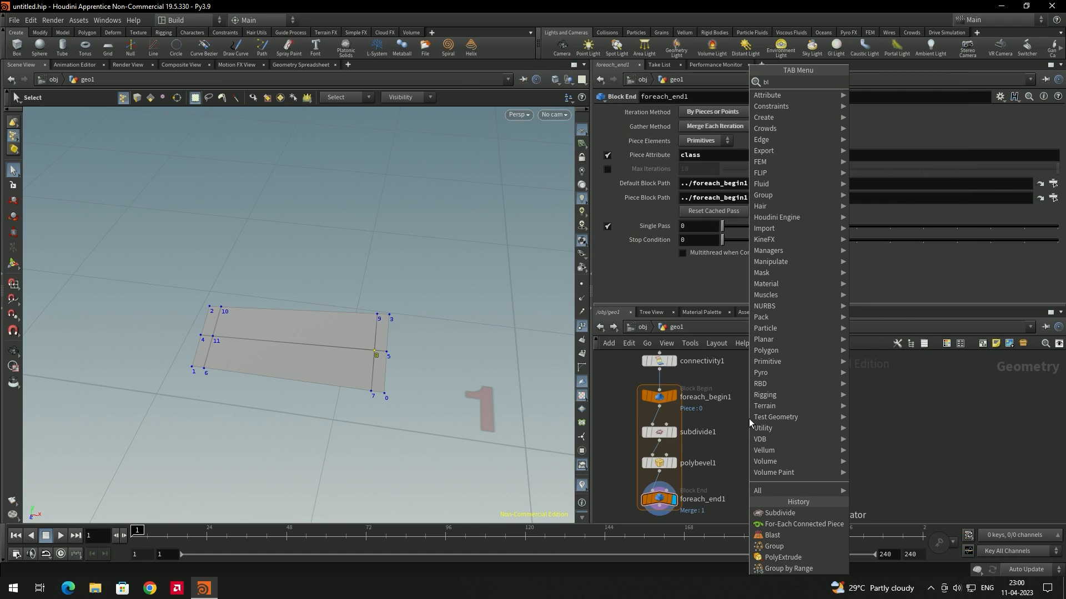
pyautogui.press('Return')
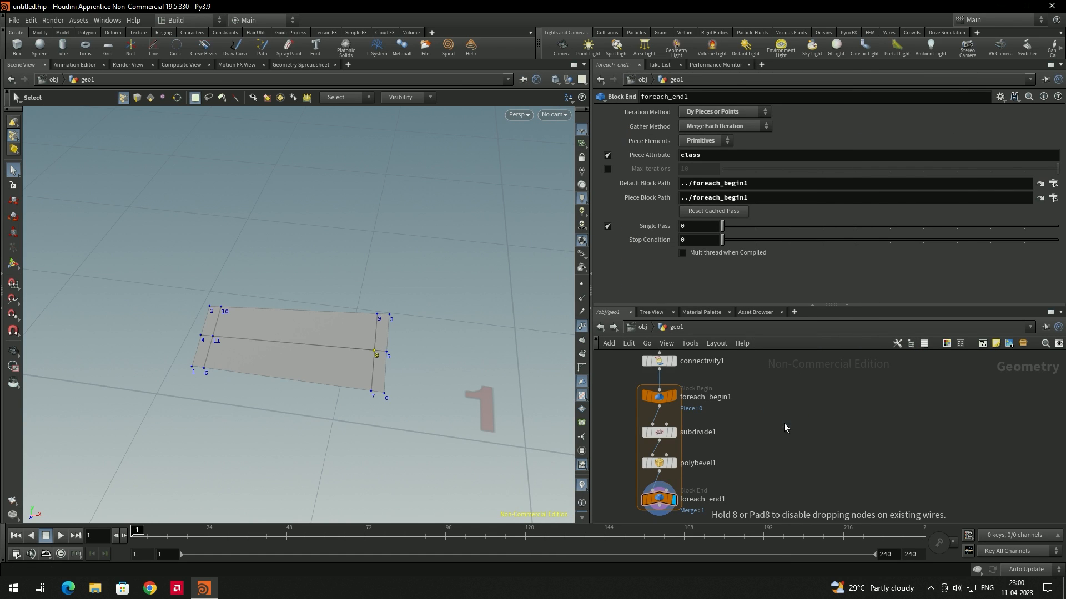
pyautogui.click(784, 423)
pyautogui.moveTo(799, 473); pyautogui.dragTo(790, 446, button='middle')
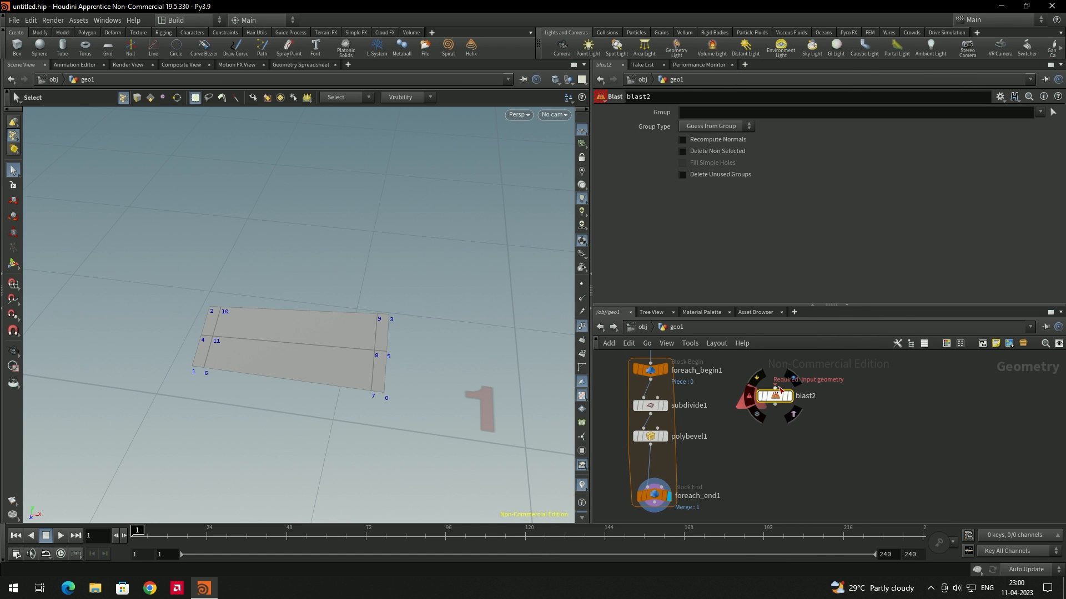
pyautogui.moveTo(780, 390); pyautogui.dragTo(656, 467)
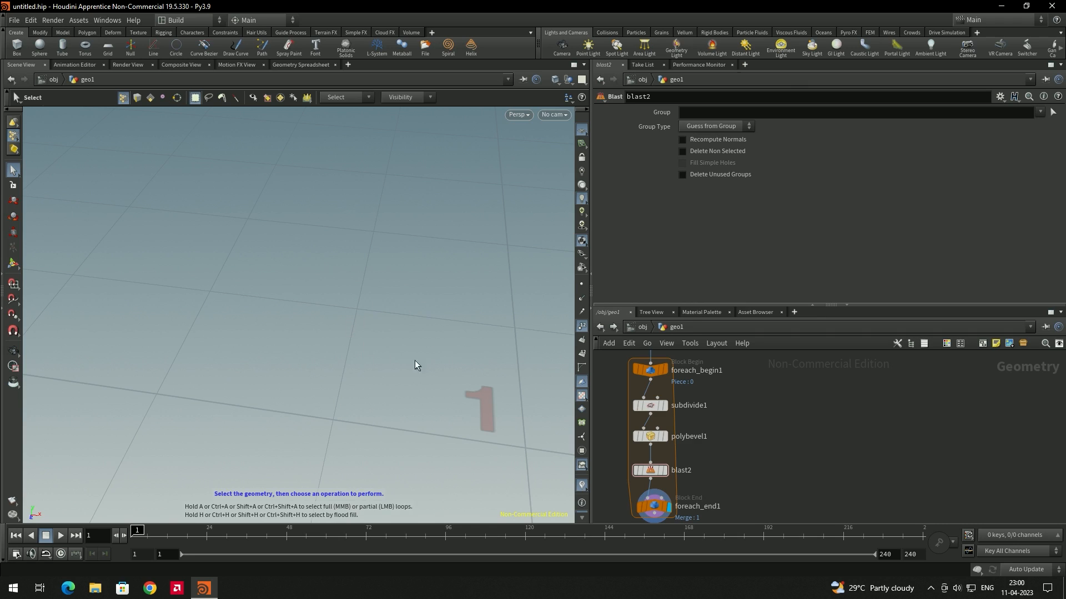
# Display the blast2 node and set its Group Type to Points
pyautogui.click(665, 470)
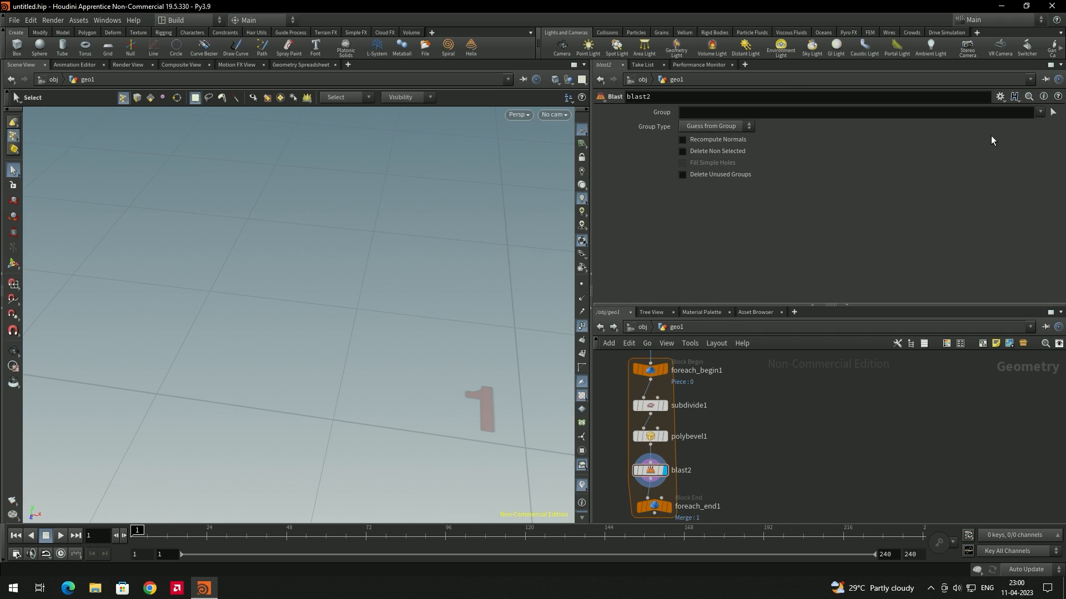
pyautogui.click(716, 126)
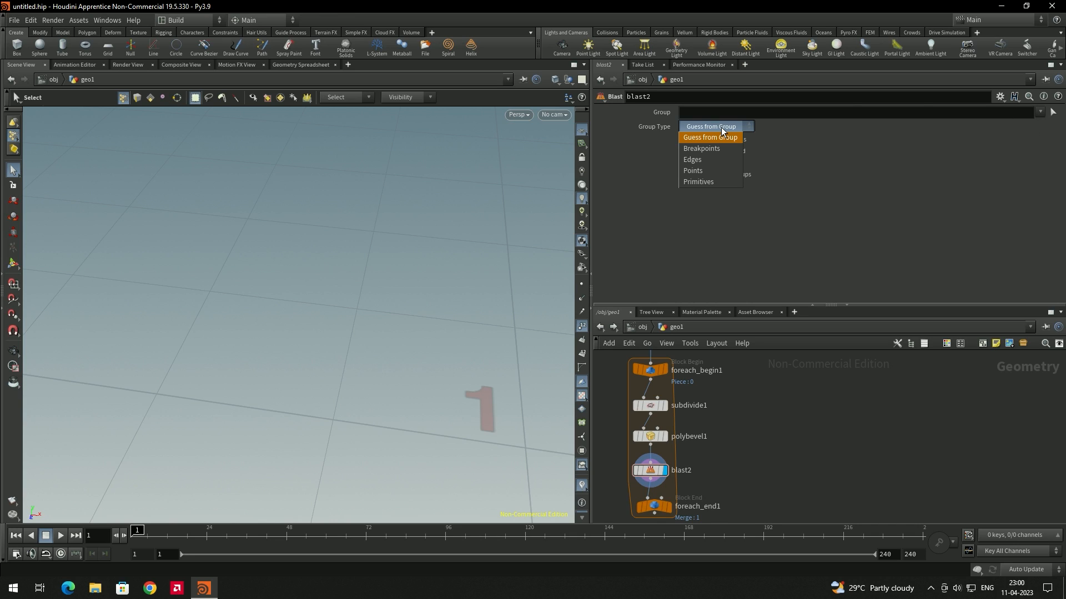
pyautogui.click(694, 170)
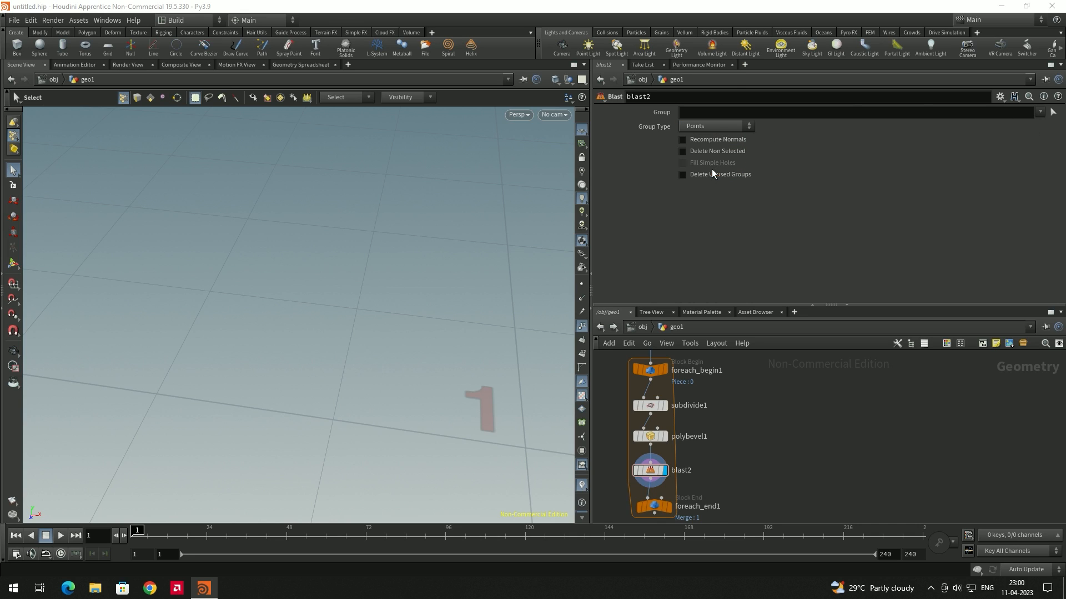
# Detach blast2 from the loop to read the inner middle points' numbers, and reinsert and display it between polybevel1 and foreach_end1
pyautogui.click(715, 113)
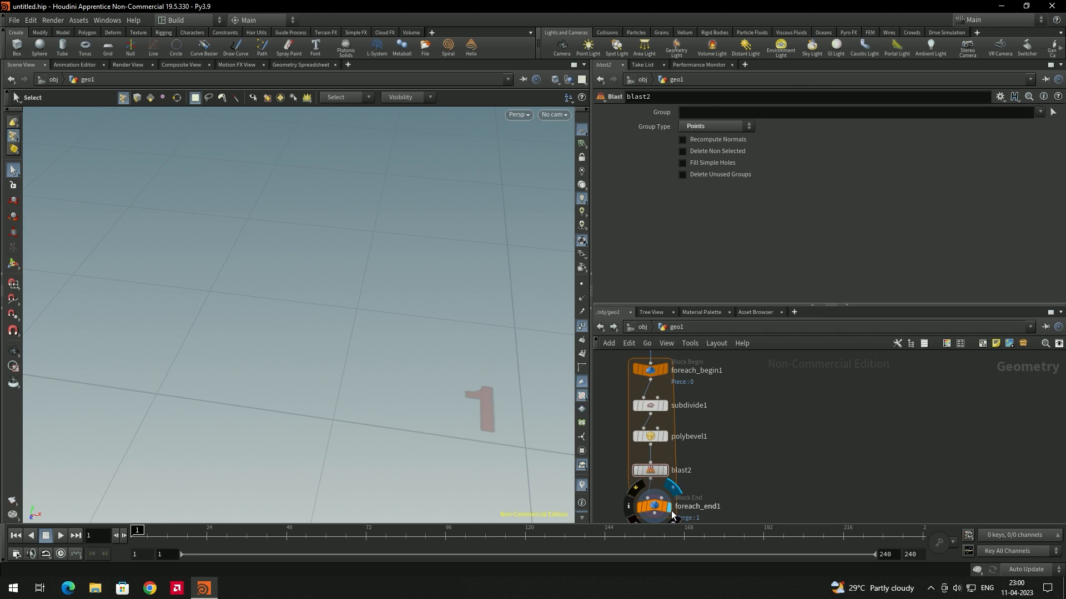
pyautogui.moveTo(657, 472); pyautogui.dragTo(745, 464)
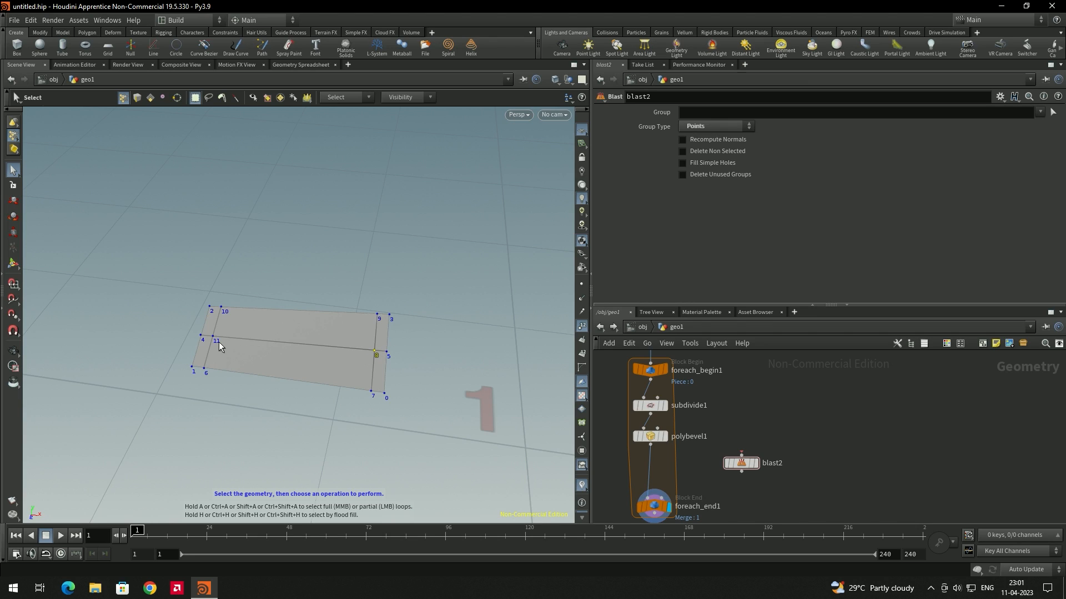
pyautogui.moveTo(740, 465)
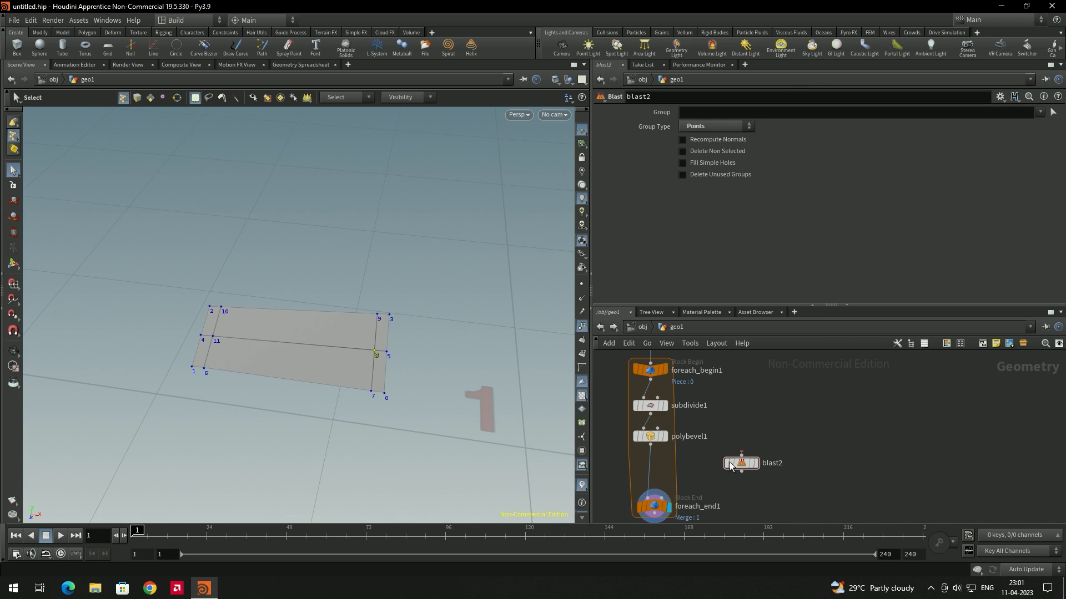
pyautogui.moveTo(740, 463); pyautogui.dragTo(650, 470)
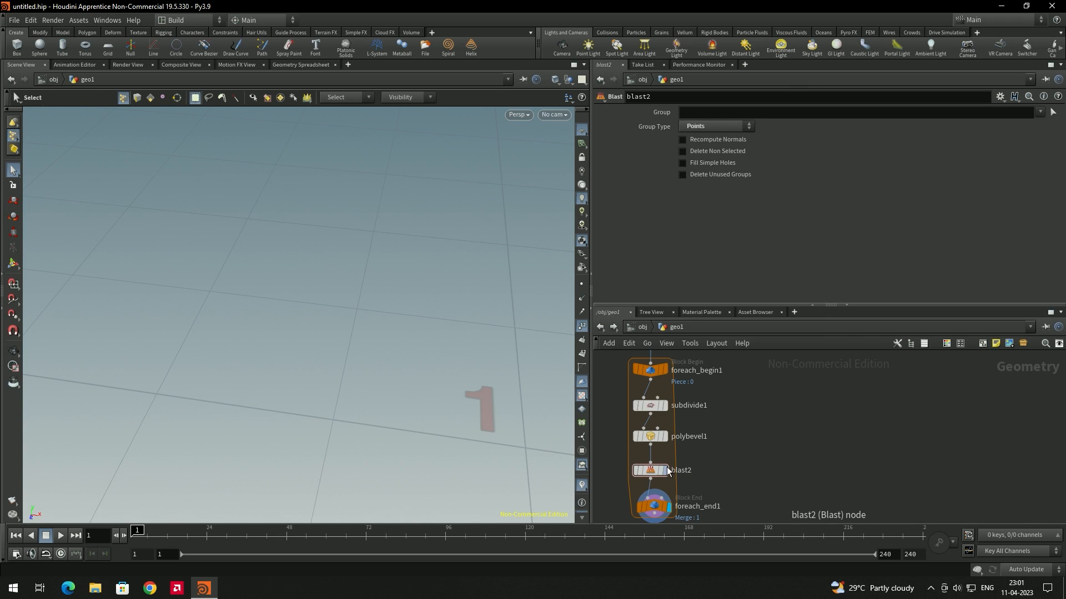
pyautogui.click(665, 471)
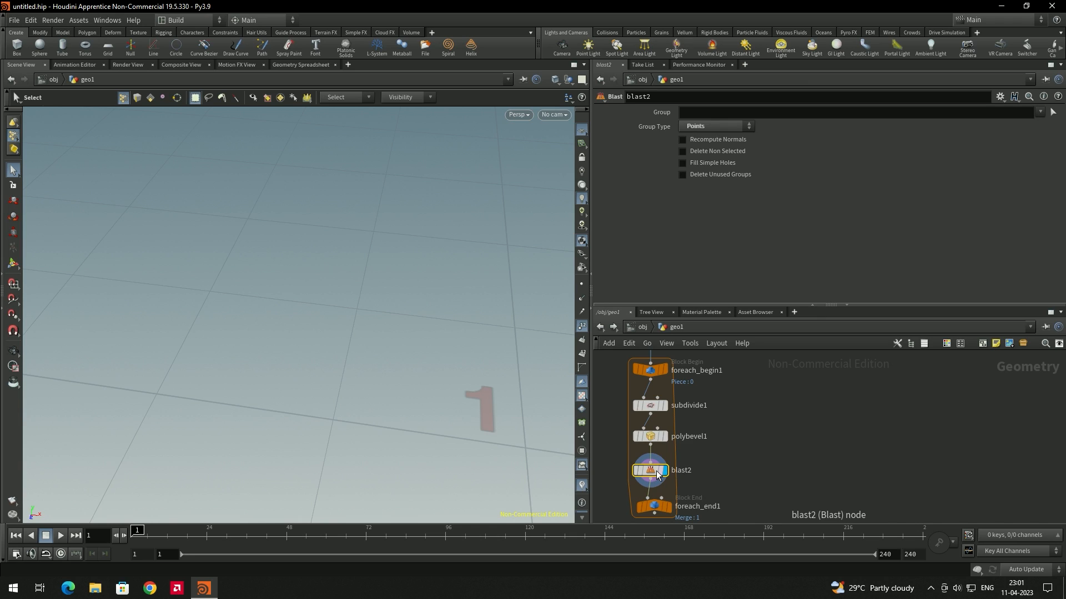
# Set blast2's Group to points 8 11 and enable Delete Non Selected so only those points are kept
pyautogui.click(710, 114)
pyautogui.write('8 10')
pyautogui.press('Return')
pyautogui.write('11')
pyautogui.press('Return')
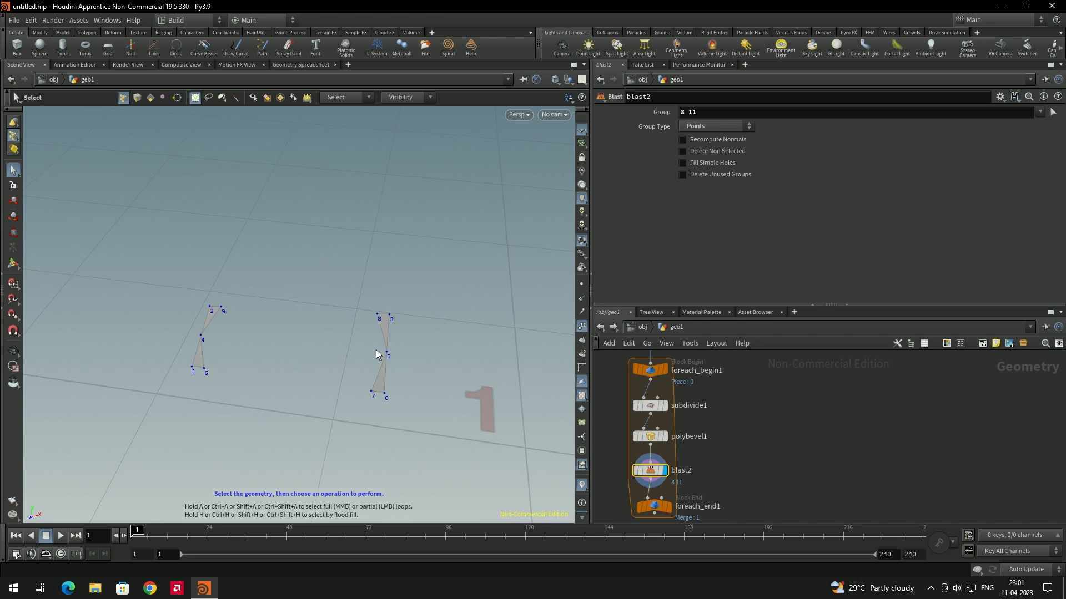
pyautogui.click(697, 152)
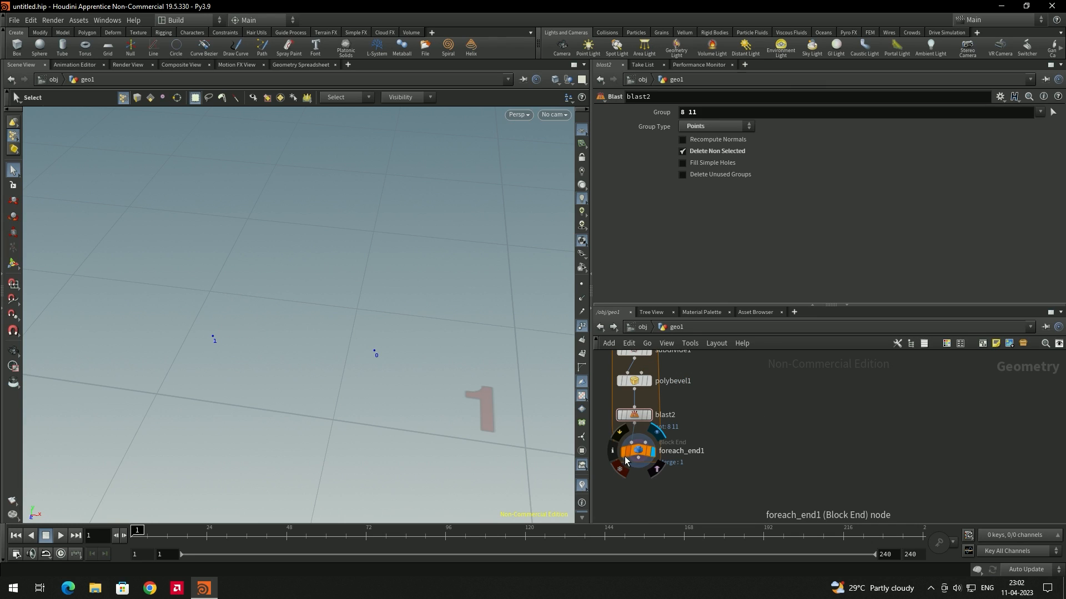
# Display foreach_end1 with Single Pass turned off to output the inner points of every step
pyautogui.click(638, 449)
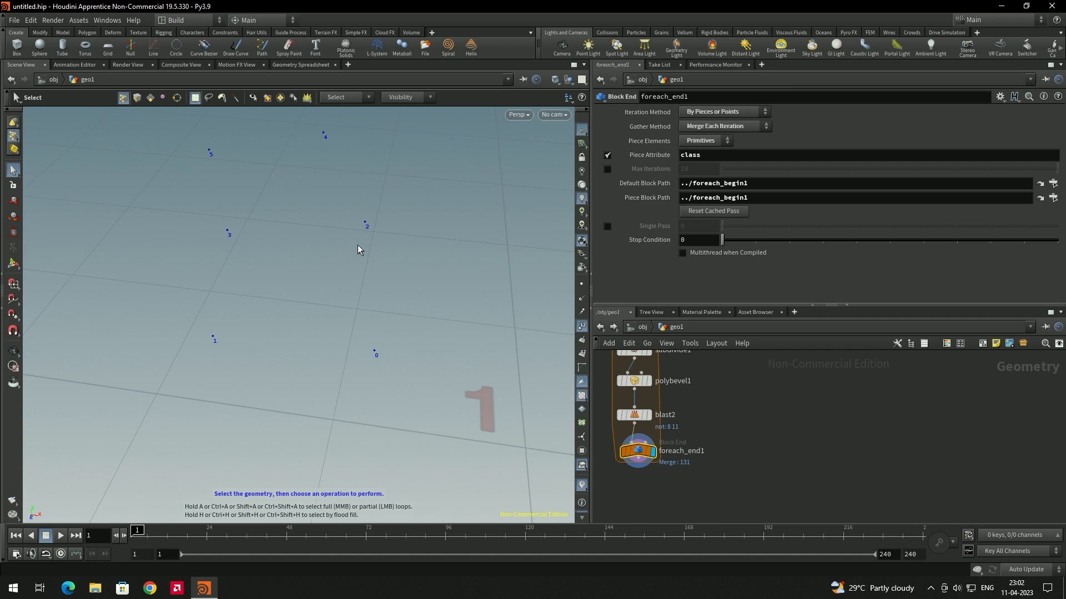
pyautogui.keyDown('alt'); pyautogui.moveTo(355, 259); pyautogui.dragTo(381, 297); pyautogui.keyUp('alt')
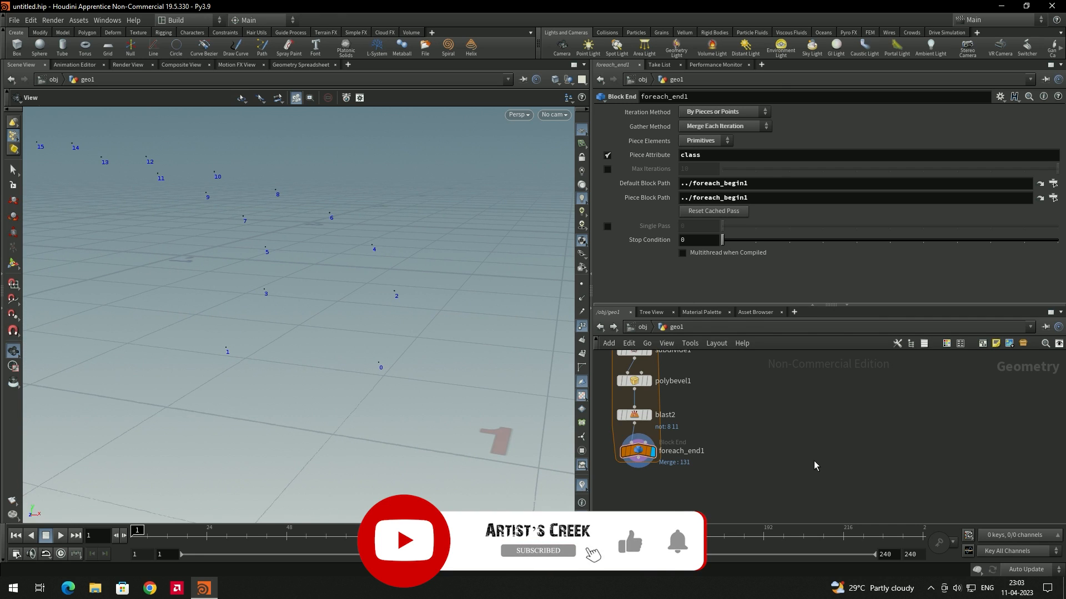
# Add a Line node beside the for-each loop, preview it, and return the display to foreach_end1
pyautogui.moveTo(801, 445); pyautogui.dragTo(926, 446, button='middle')
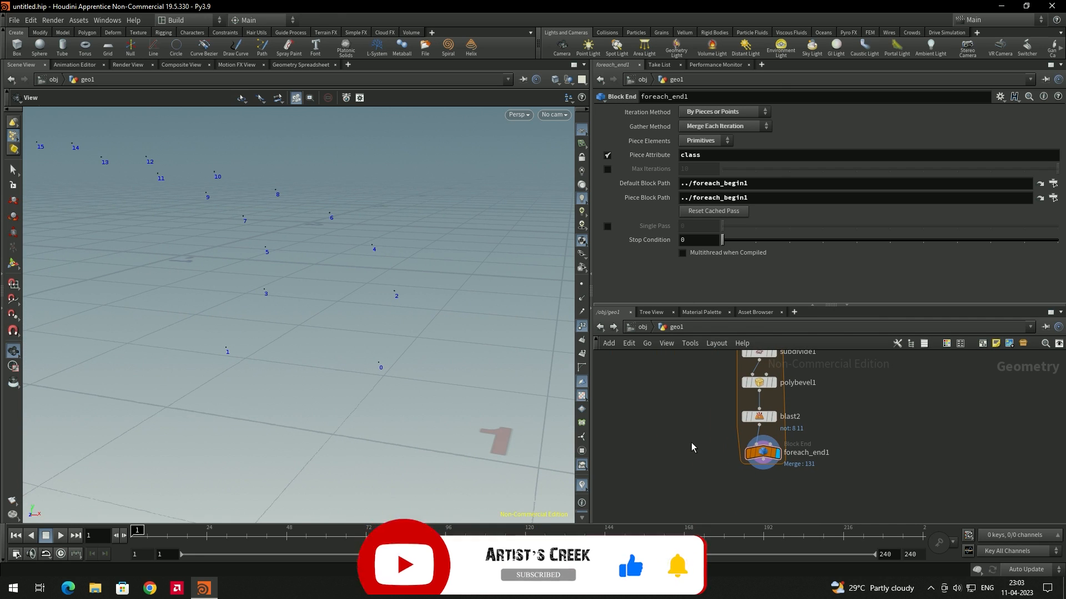
pyautogui.press('Tab')
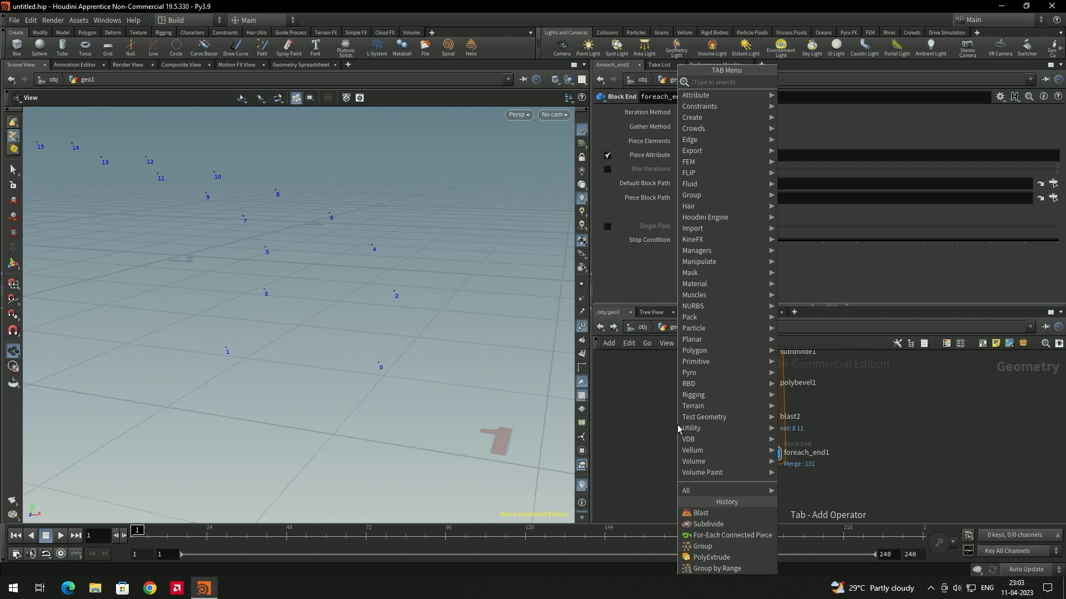
pyautogui.write('lin')
pyautogui.press('Return')
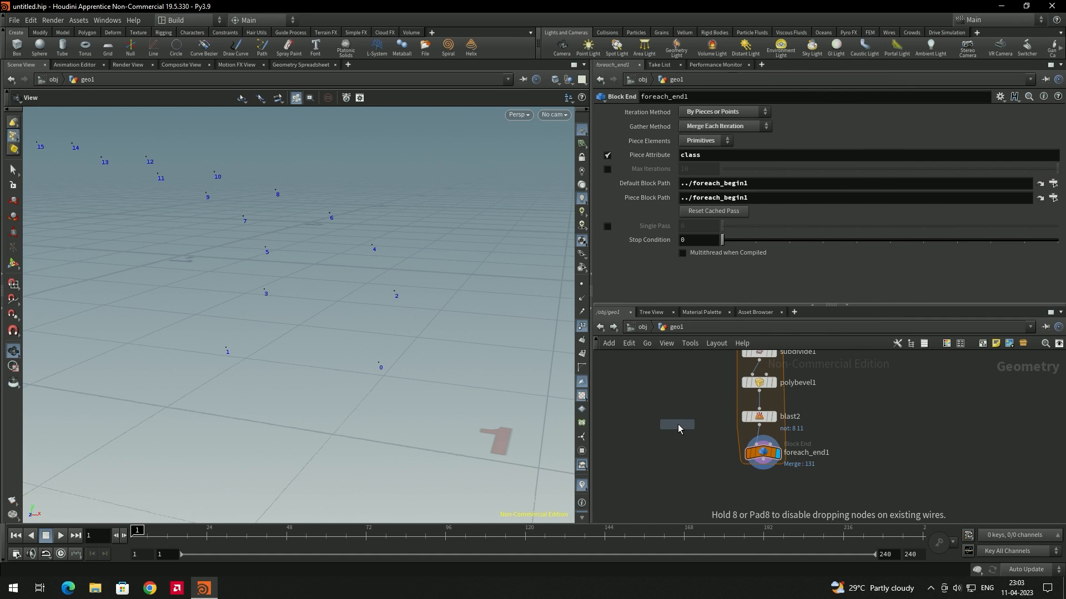
pyautogui.click(638, 404)
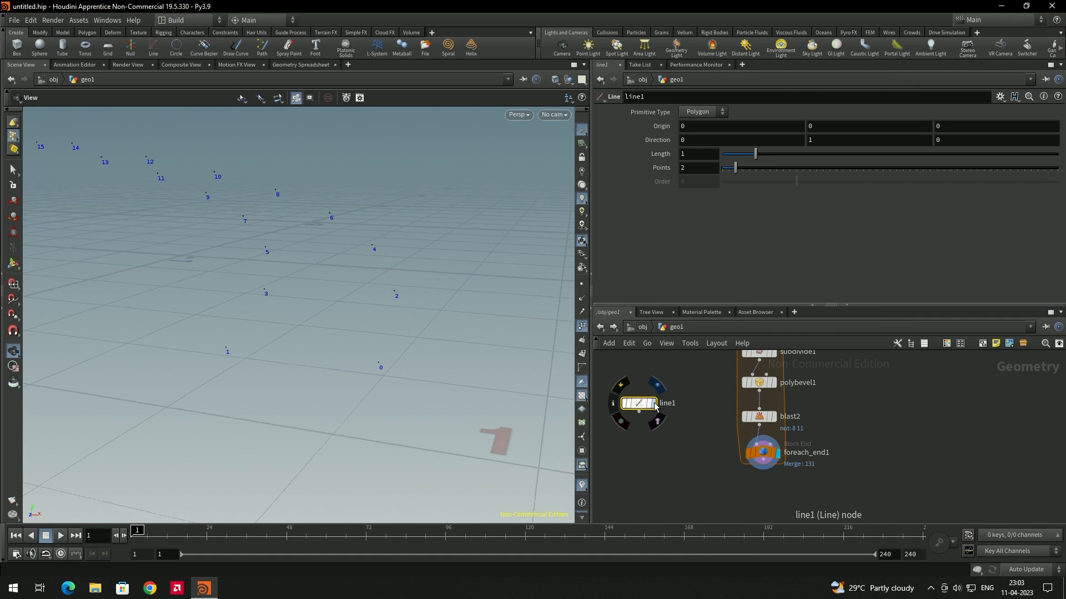
pyautogui.click(653, 404)
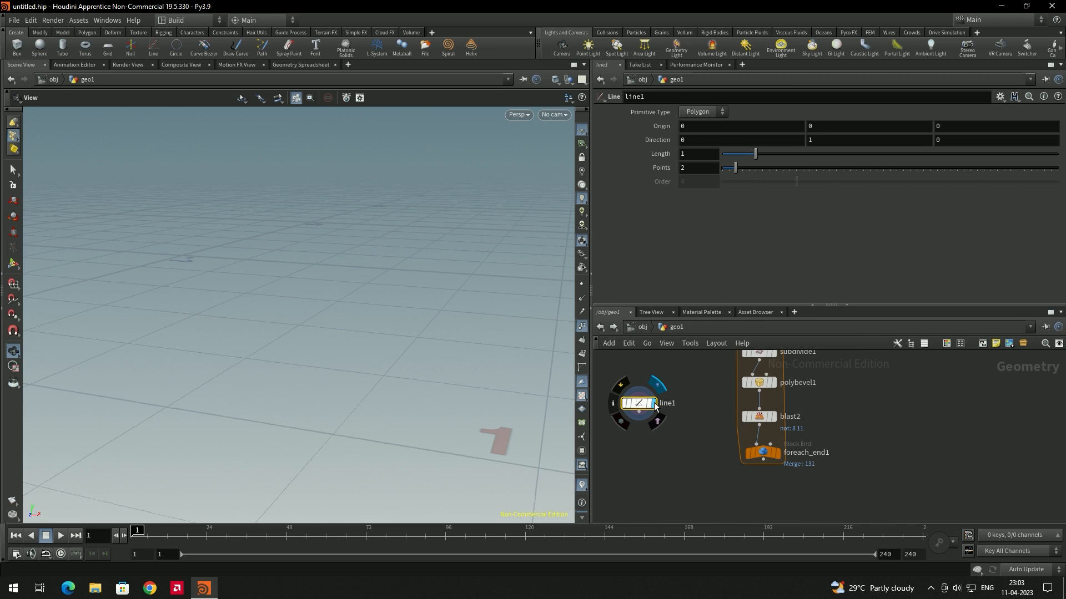
pyautogui.click(778, 454)
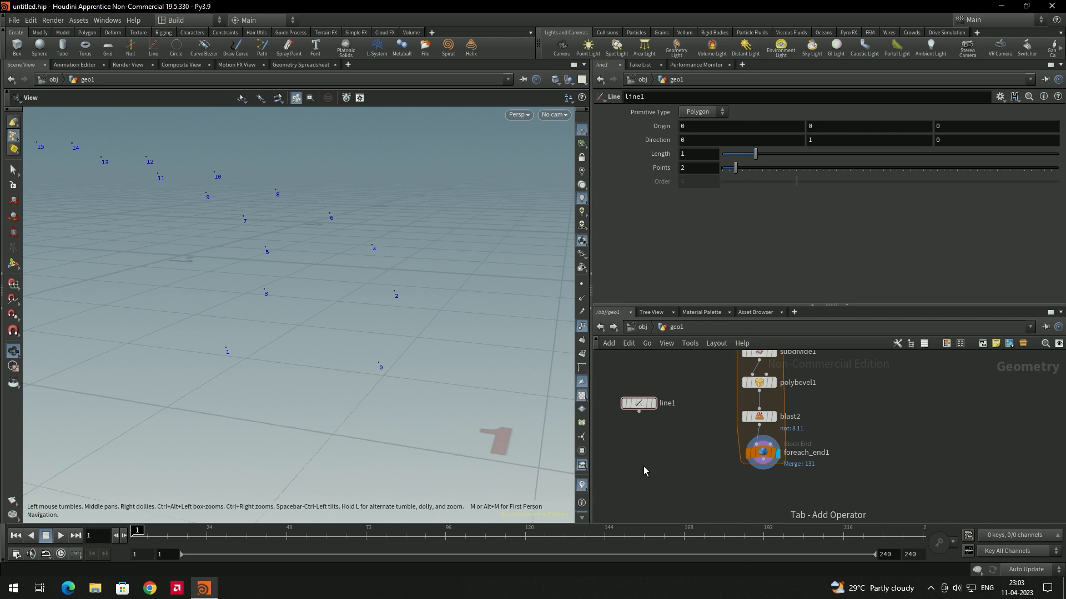
# Add a Copy to Points node with line1 as source and foreach_end1 as target points, and display it
pyautogui.press('Tab')
pyautogui.write('copyto')
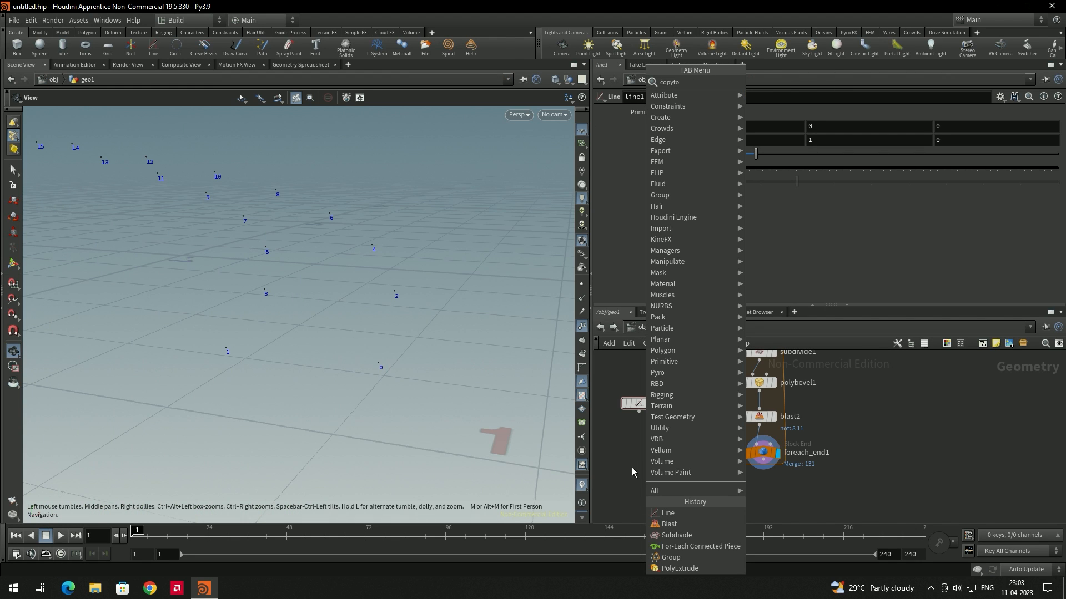
pyautogui.press('Return')
pyautogui.click(695, 463)
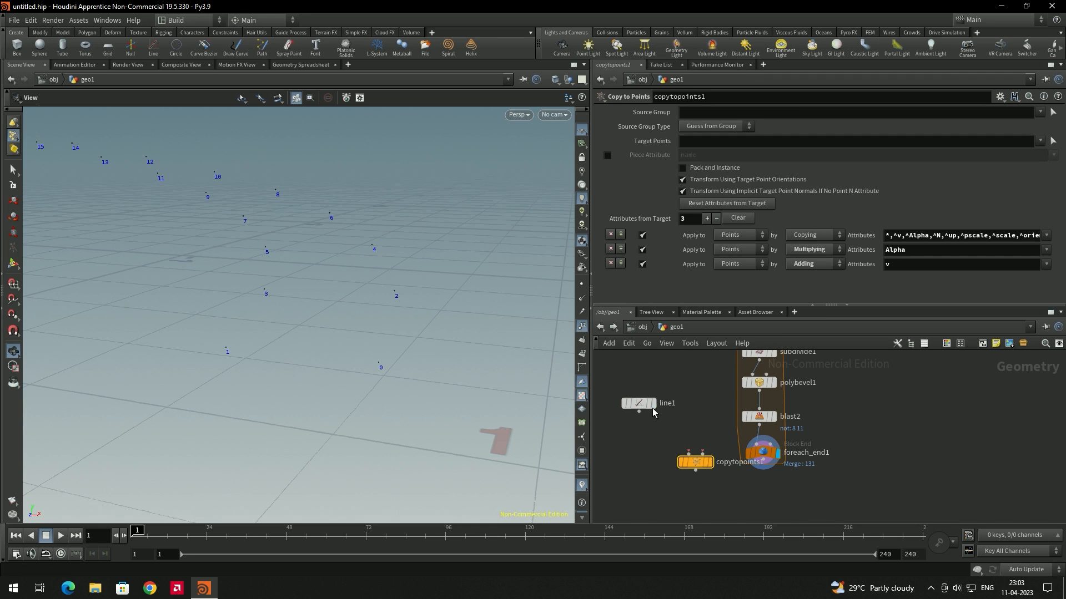
pyautogui.moveTo(640, 412); pyautogui.dragTo(681, 484)
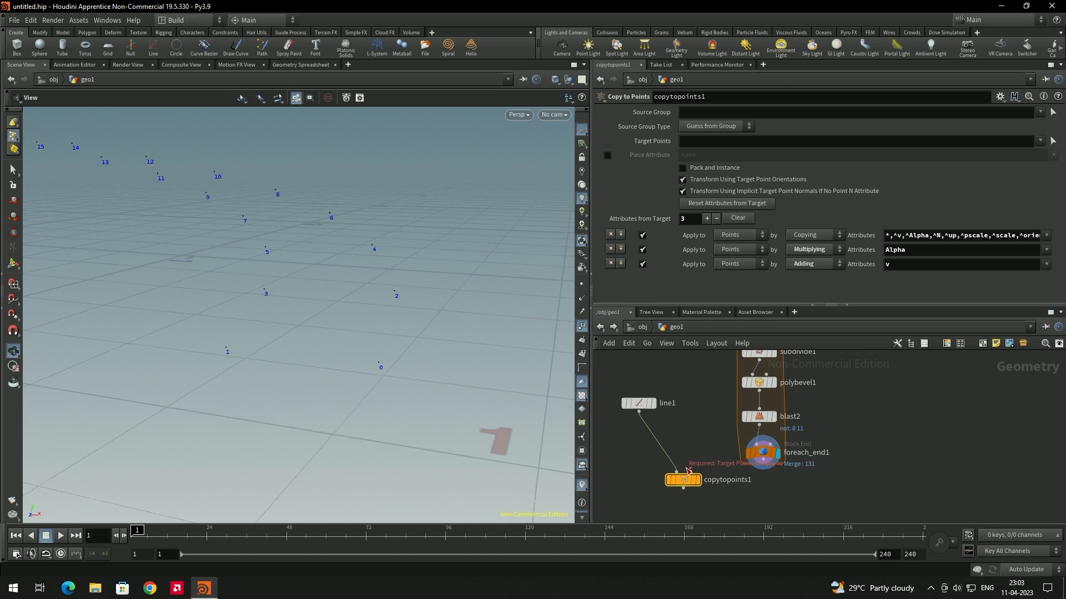
pyautogui.moveTo(687, 471); pyautogui.dragTo(763, 460)
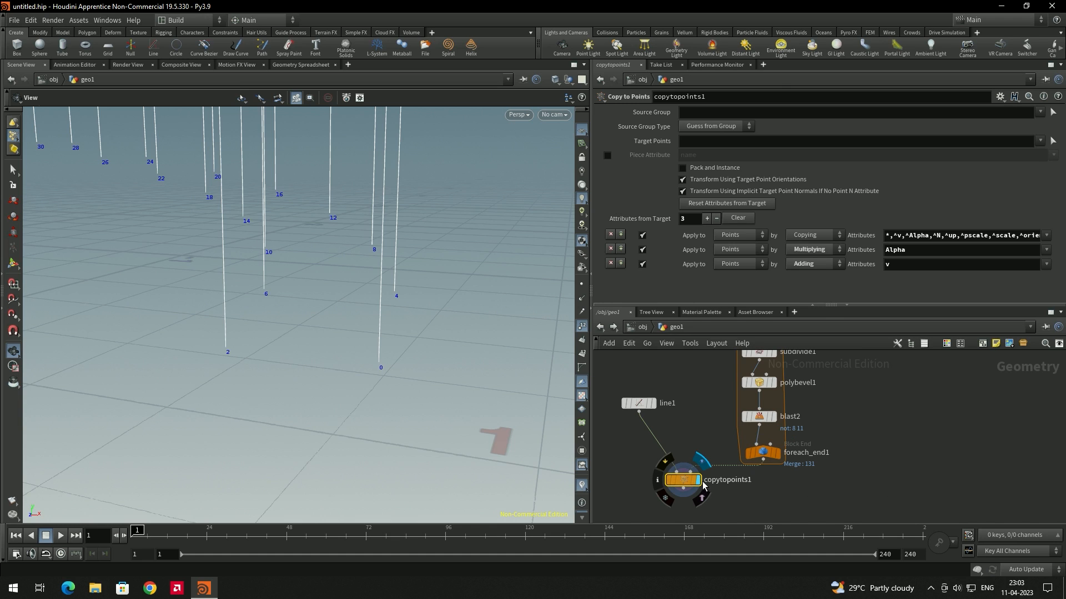
# Shorten line1 to a length of 0.17 for the copied baluster lines
pyautogui.moveTo(459, 359); pyautogui.dragTo(454, 380, button='middle')
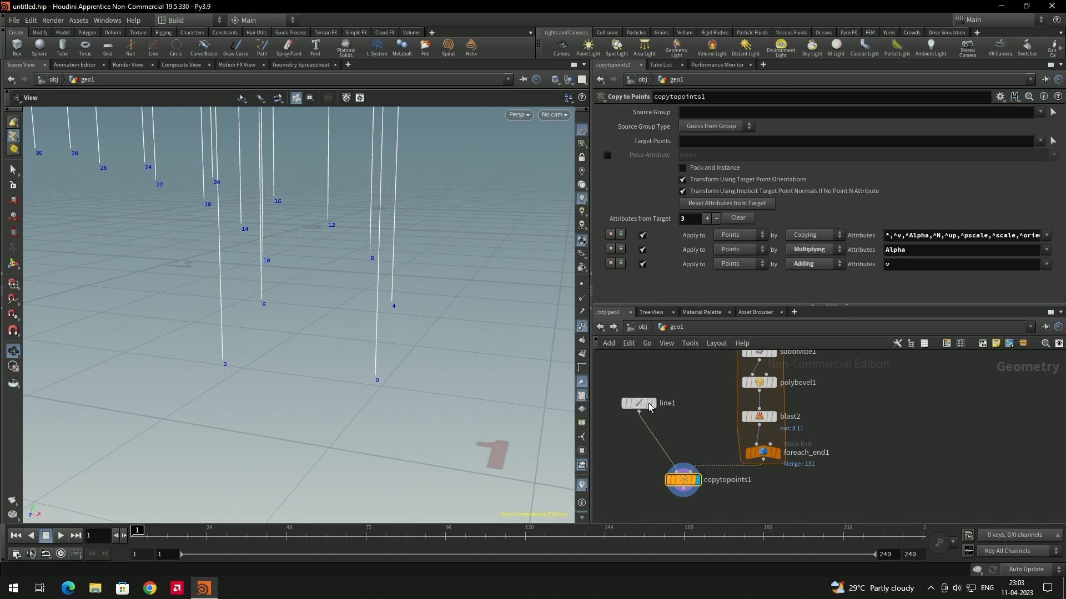
pyautogui.scroll(-8, 423, 333)
pyautogui.moveTo(381, 278)
pyautogui.mouseDown()
pyautogui.moveTo(368, 302)
pyautogui.moveTo(378, 276)
pyautogui.moveTo(357, 244)
pyautogui.moveTo(385, 287)
pyautogui.moveTo(373, 277)
pyautogui.moveTo(387, 270)
pyautogui.mouseUp()
pyautogui.click(638, 404)
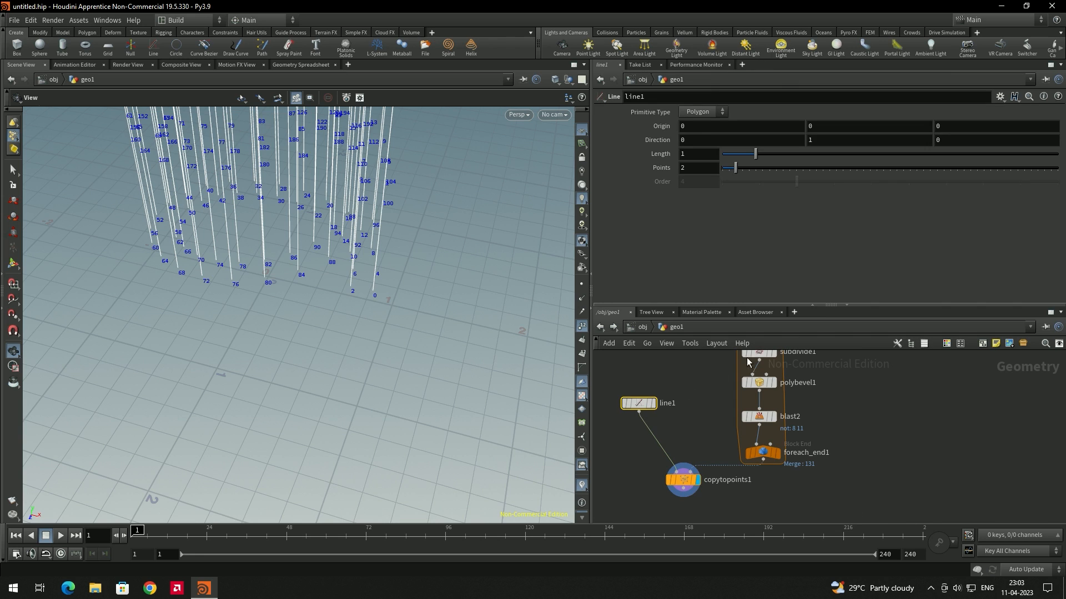
pyautogui.moveTo(754, 154); pyautogui.dragTo(731, 153)
pyautogui.moveTo(322, 294); pyautogui.dragTo(363, 260)
pyautogui.moveTo(731, 154); pyautogui.dragTo(727, 150)
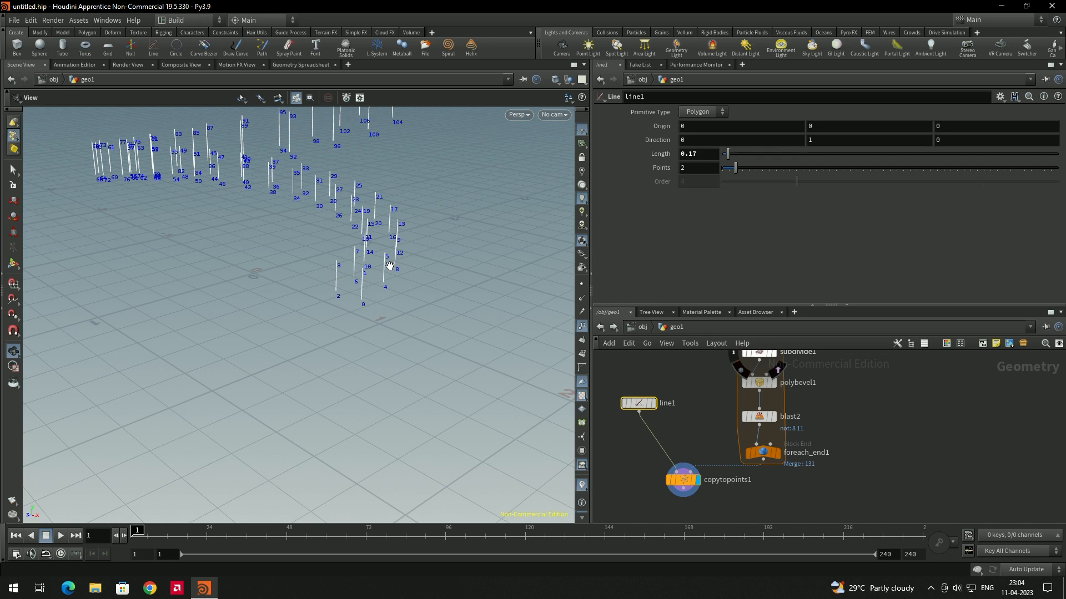
# Turn off point numbers in the viewport and inspect the copied lines along the staircase
pyautogui.click(582, 325)
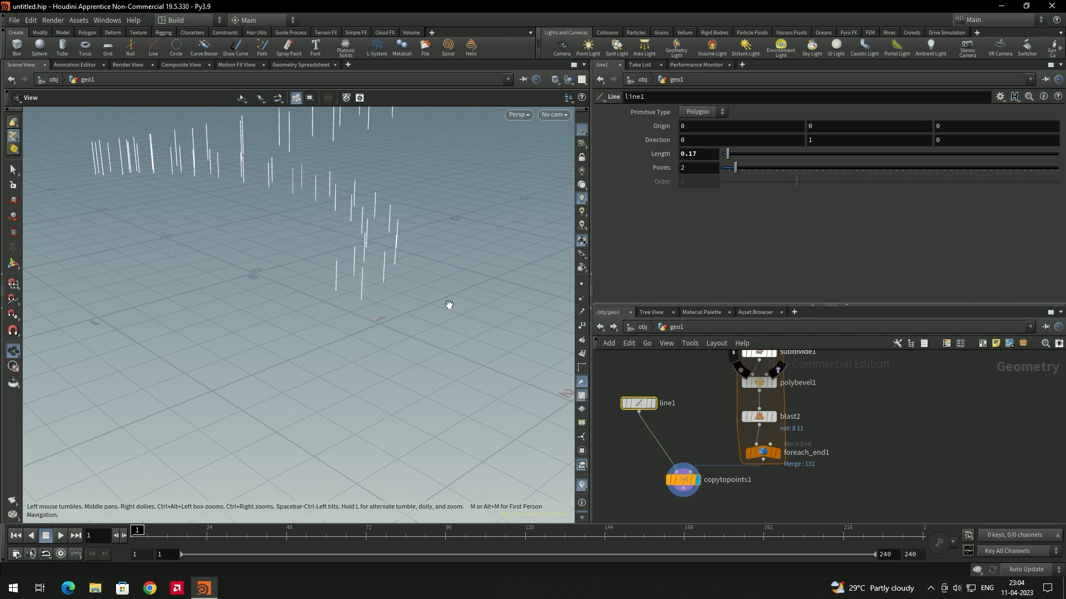
pyautogui.click(778, 456)
pyautogui.moveTo(376, 293); pyautogui.dragTo(433, 307)
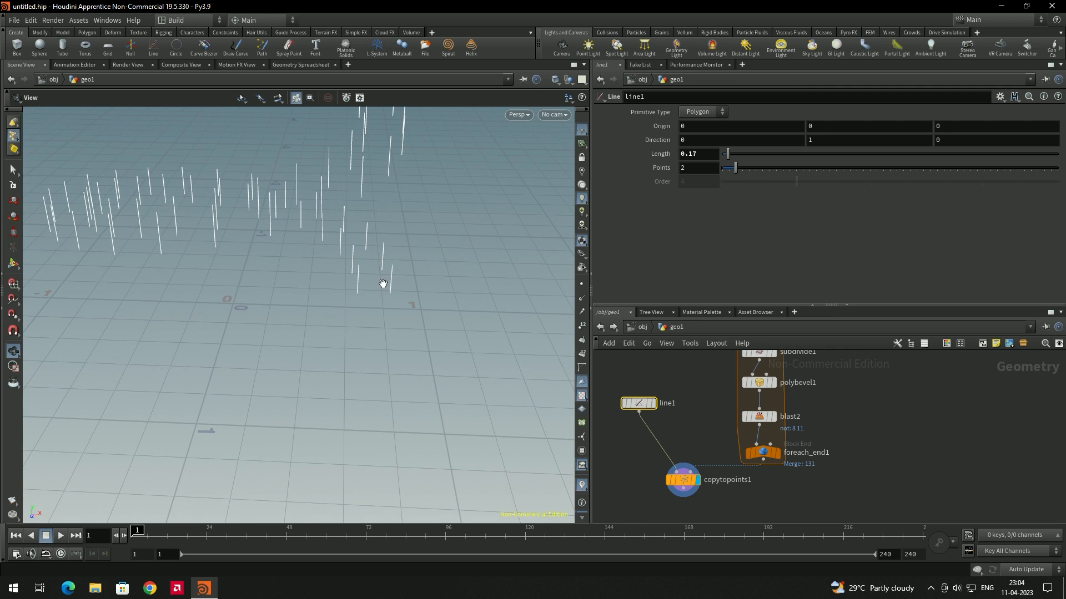
pyautogui.moveTo(369, 264); pyautogui.dragTo(374, 279)
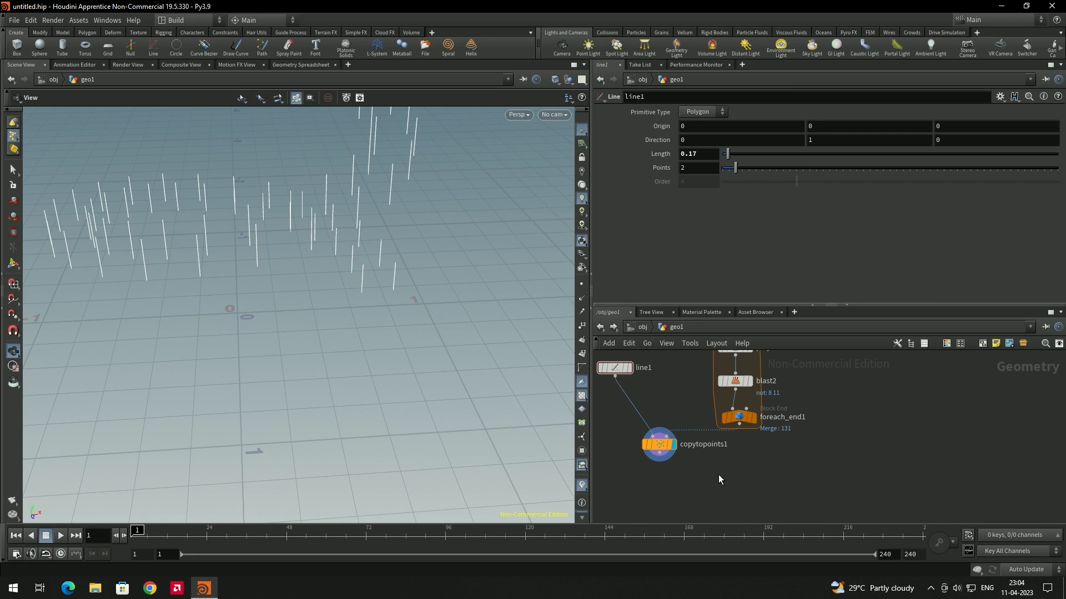
# Add a Sweep node connected after copytopoints1 and display it
pyautogui.press('Tab')
pyautogui.write('sweep')
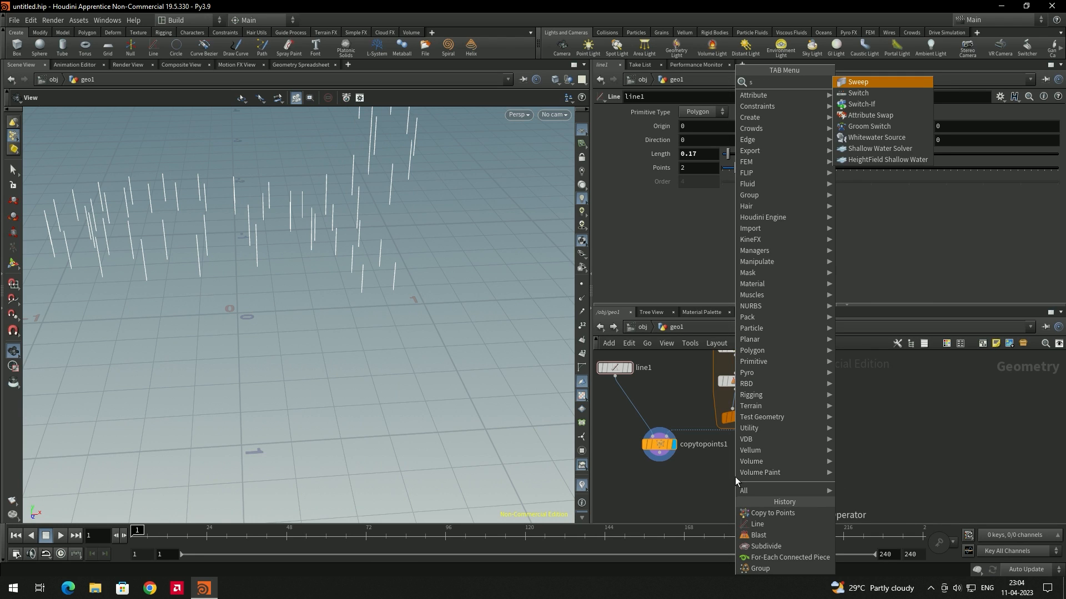
pyautogui.press('Return')
pyautogui.click(735, 476)
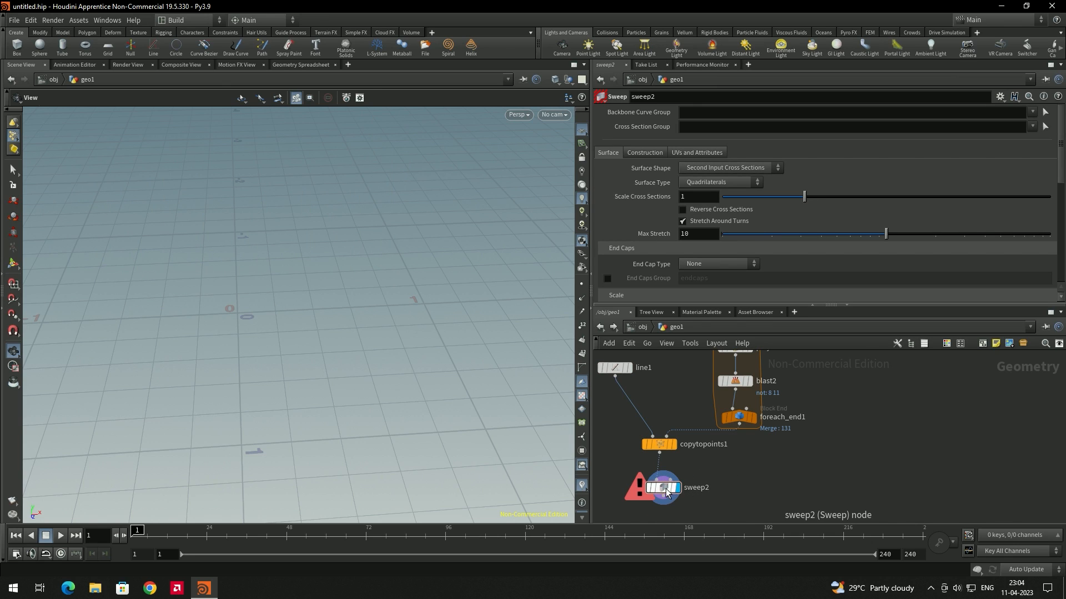
# Set sweep2's Surface Shape to Round Tube and its Radius to 0.017
pyautogui.click(700, 169)
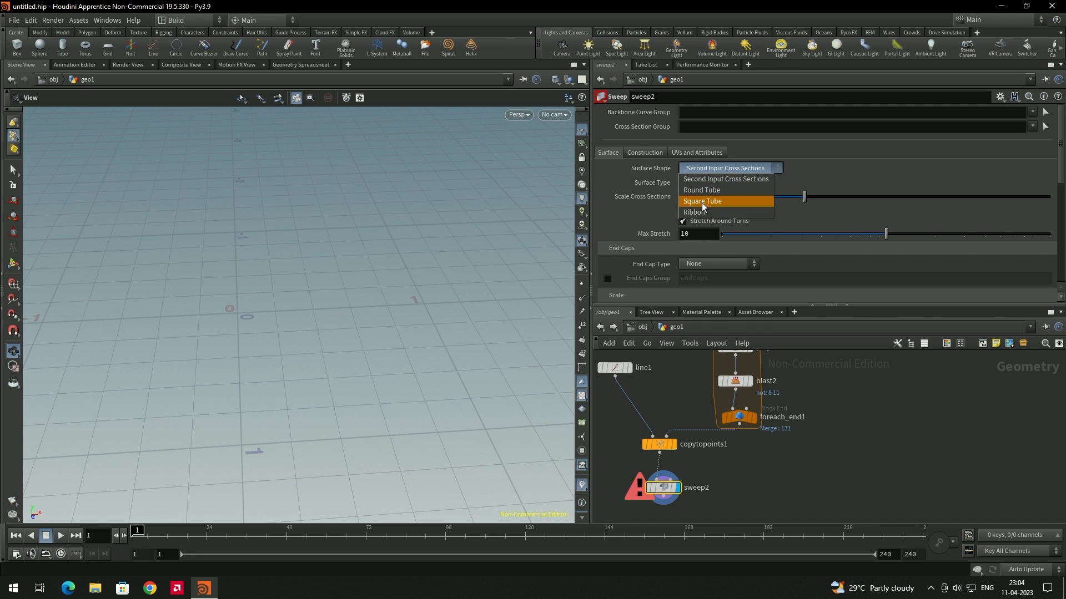
pyautogui.click(703, 191)
pyautogui.scroll(2, 409, 259)
pyautogui.moveTo(408, 259); pyautogui.dragTo(369, 281)
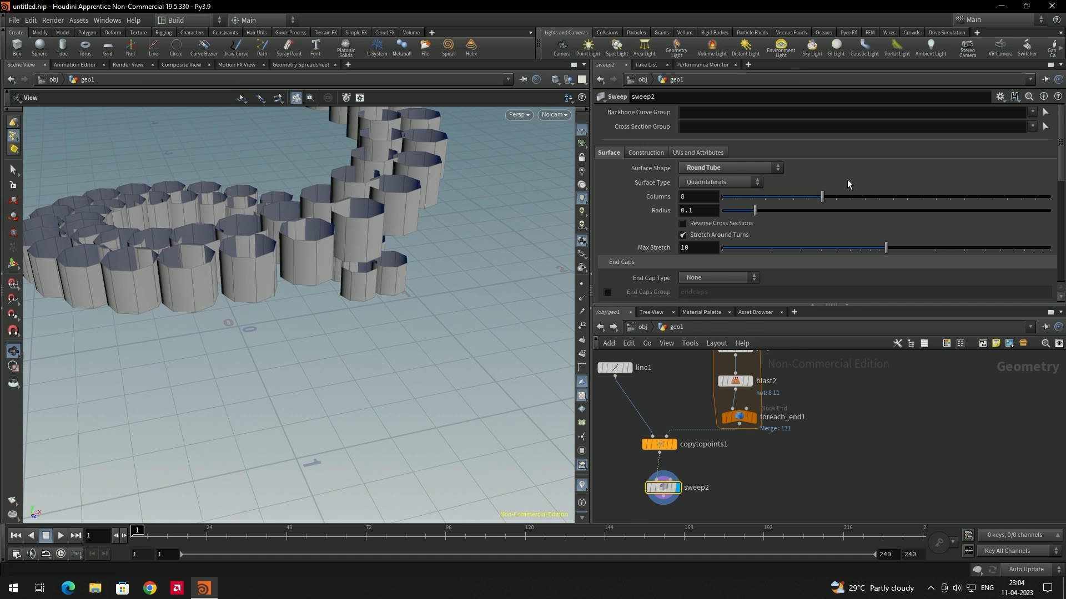
pyautogui.moveTo(755, 220); pyautogui.dragTo(728, 218)
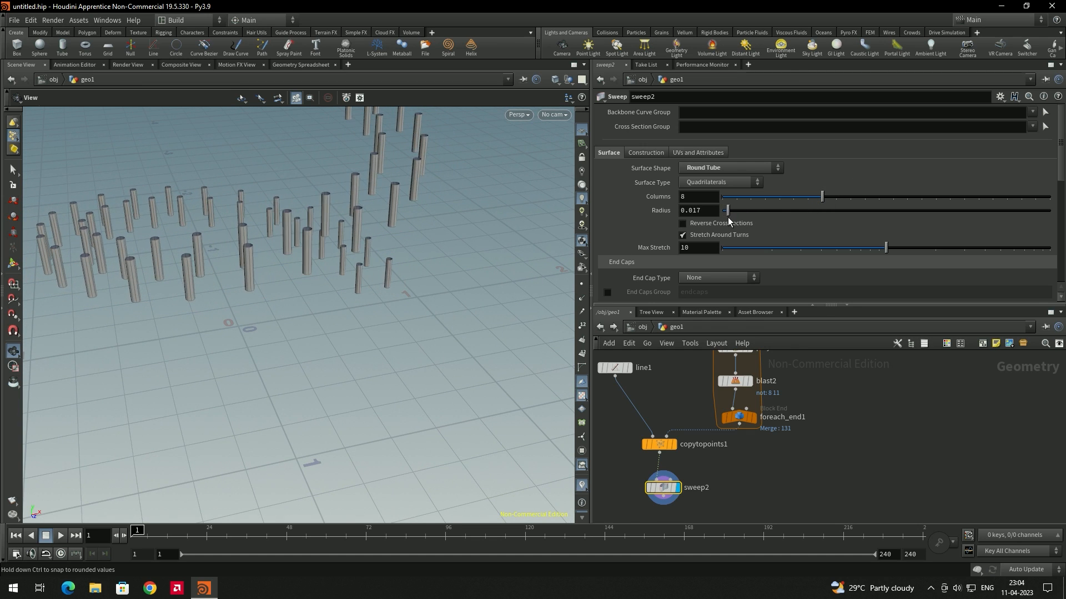
# Close the open tube ends of sweep2 by setting End Cap Type to Single Polygon
pyautogui.moveTo(388, 244); pyautogui.dragTo(428, 309)
pyautogui.scroll(5, 290, 373)
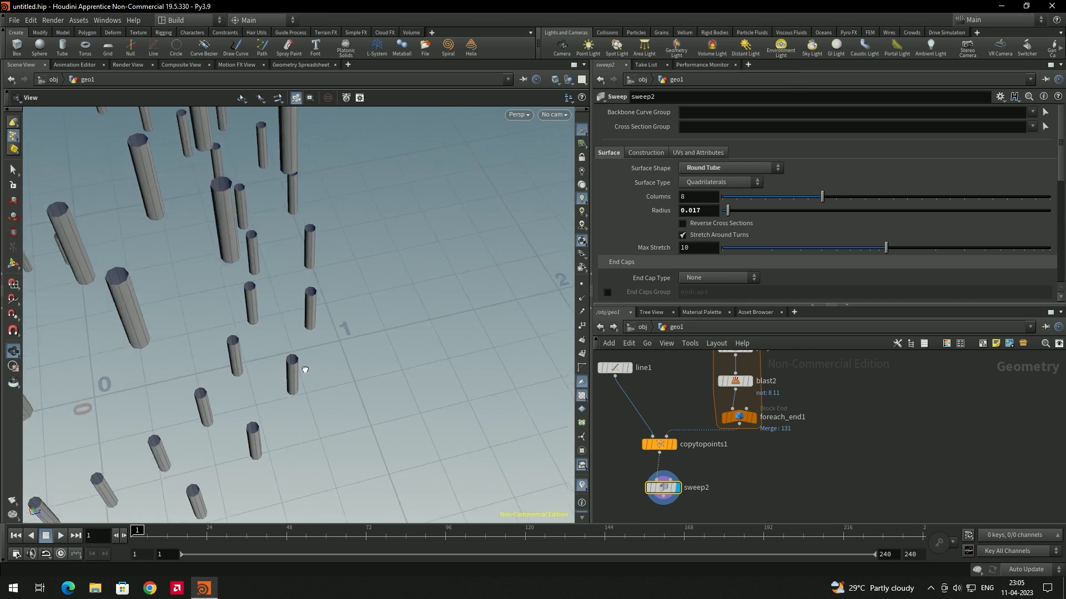
pyautogui.scroll(-1, 624, 228)
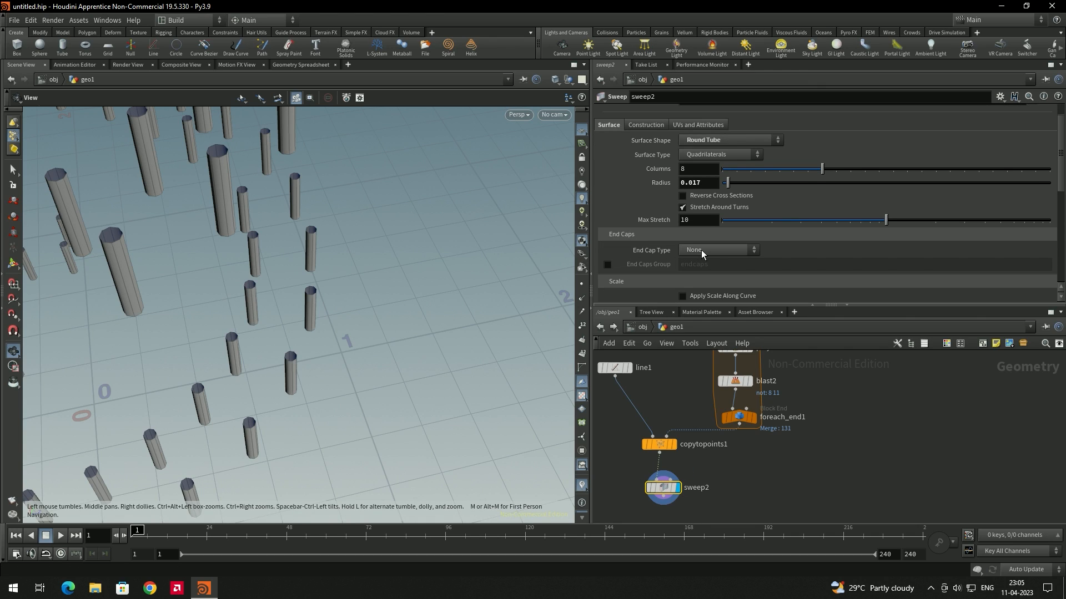
pyautogui.click(719, 250)
pyautogui.click(716, 271)
pyautogui.moveTo(333, 322); pyautogui.dragTo(330, 347)
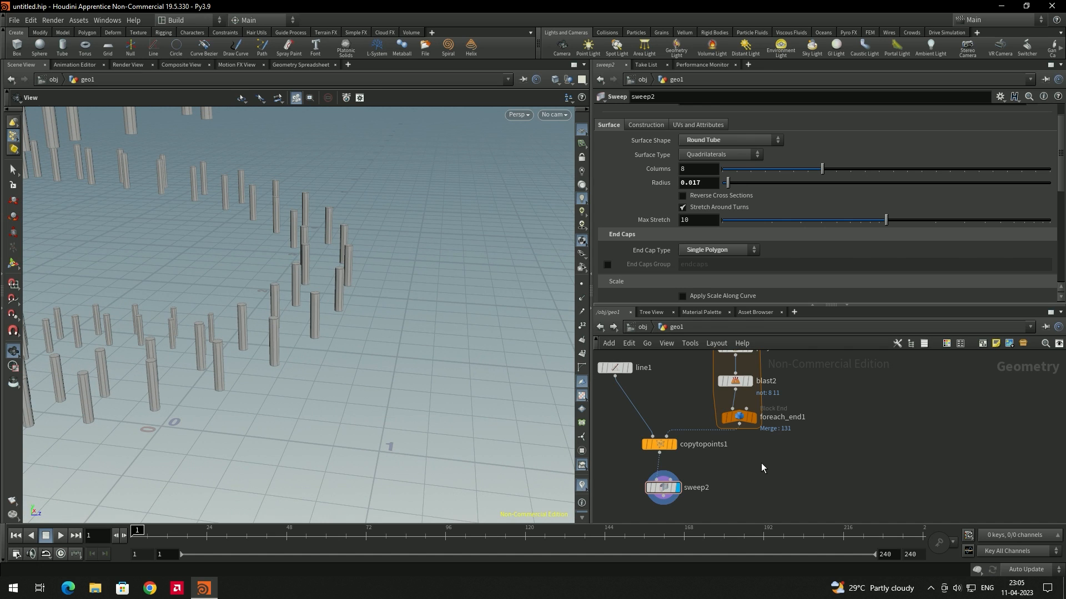
# Display the polyextrude2 node to check the extruded stair geometry
pyautogui.scroll(-4, 758, 463)
pyautogui.moveTo(787, 453); pyautogui.dragTo(768, 472, button='middle')
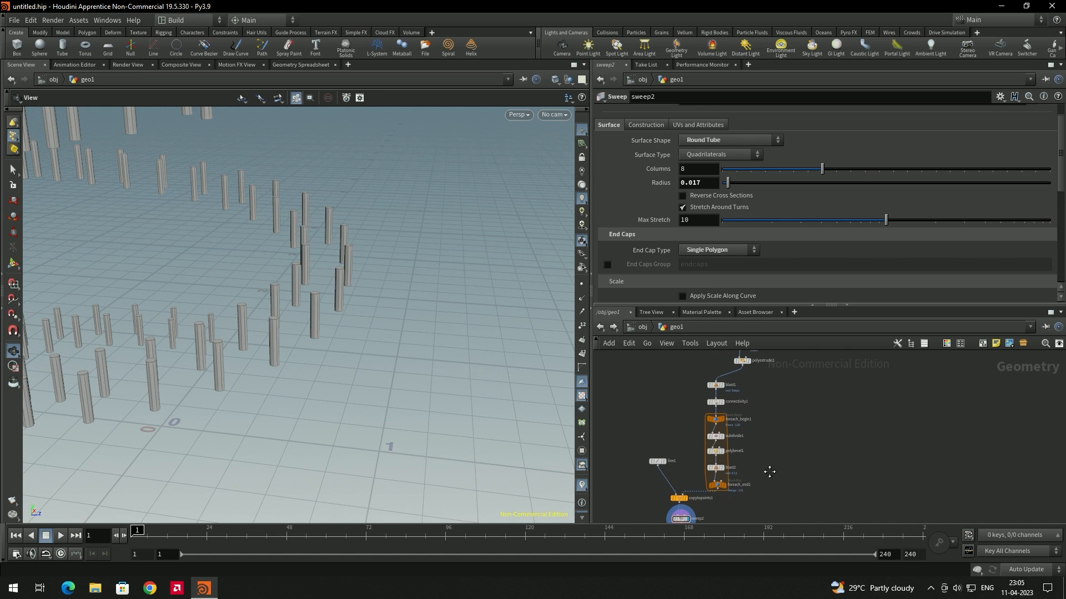
pyautogui.moveTo(771, 368); pyautogui.dragTo(764, 440, button='middle')
pyautogui.scroll(4, 732, 429)
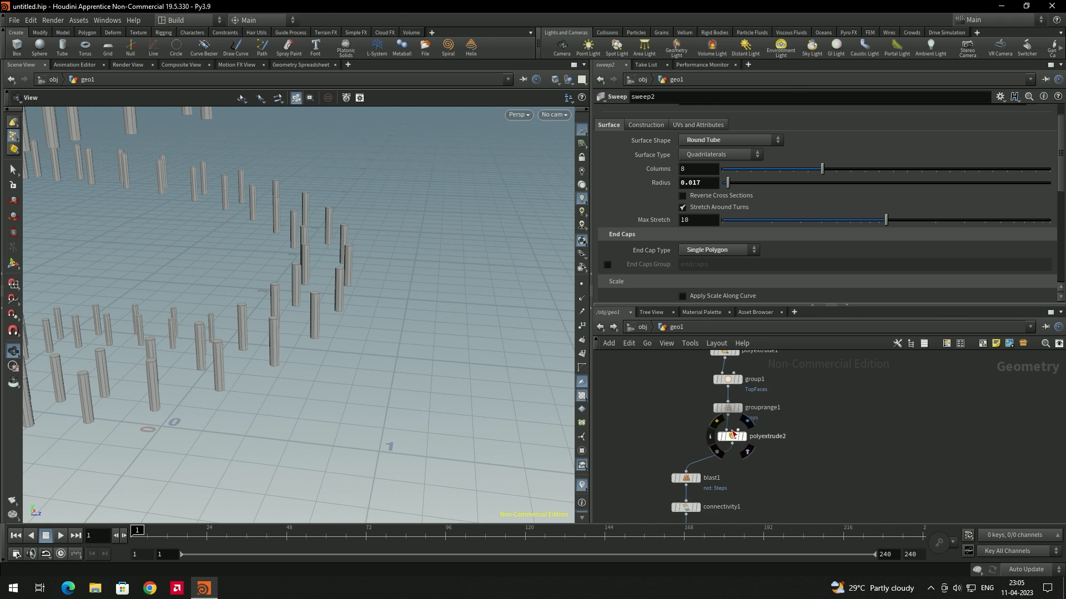
pyautogui.click(746, 438)
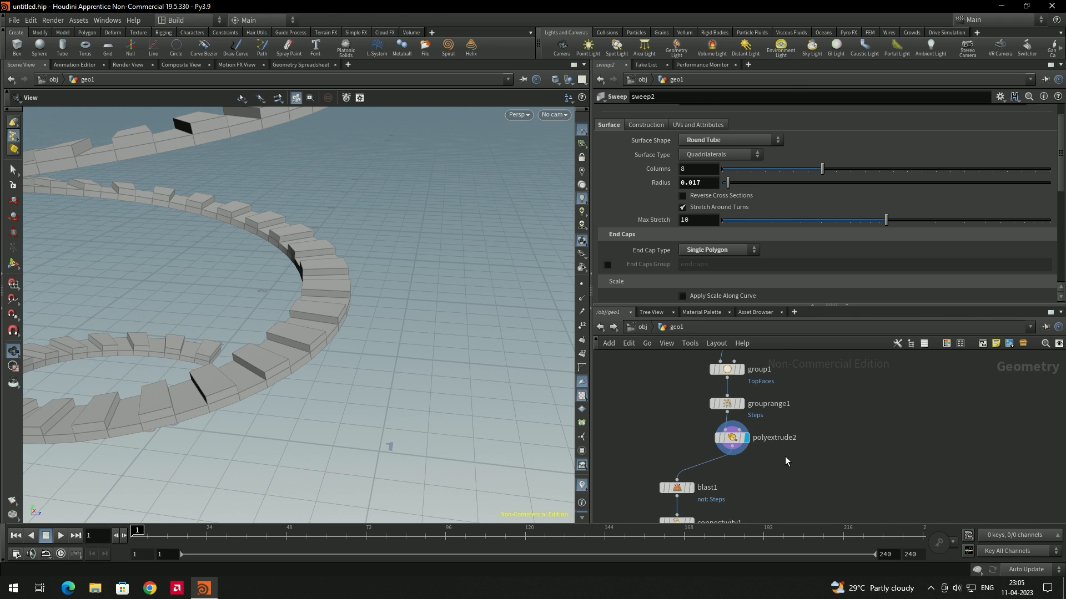
pyautogui.scroll(-5, 783, 461)
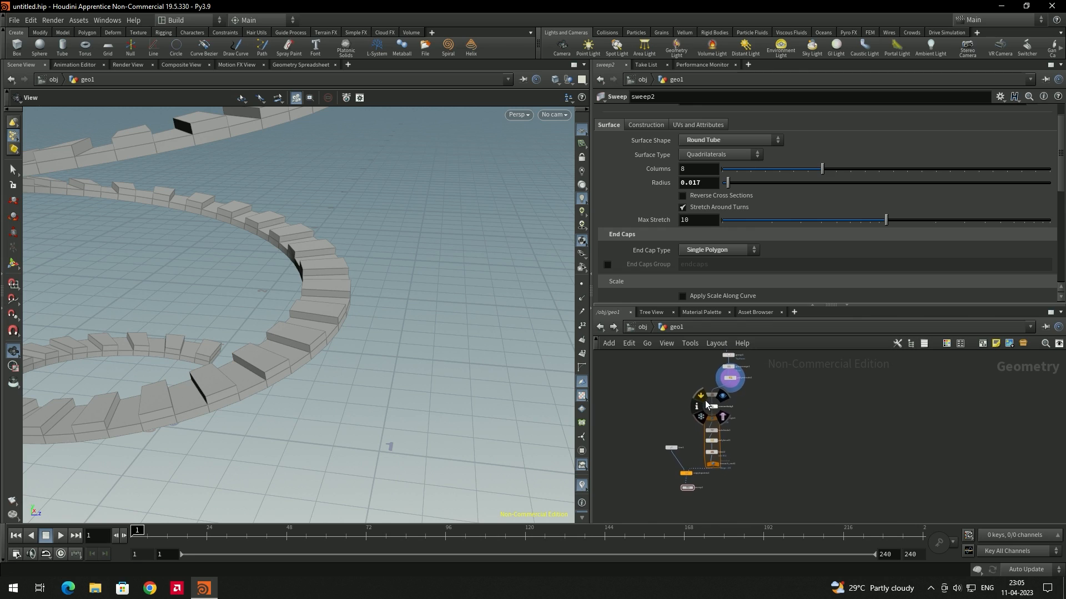
pyautogui.moveTo(706, 405); pyautogui.dragTo(751, 388, button='middle')
pyautogui.moveTo(700, 375); pyautogui.dragTo(776, 485)
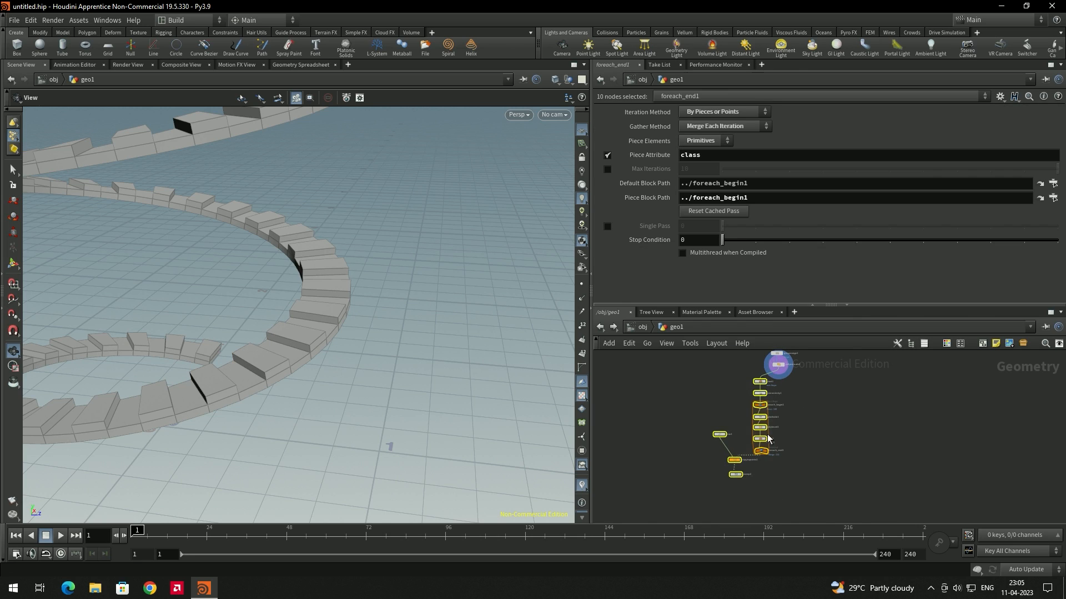
pyautogui.click(799, 431)
# Add a Merge node to the network beside the sweep2 node
pyautogui.scroll(4, 799, 430)
pyautogui.scroll(-3, 792, 428)
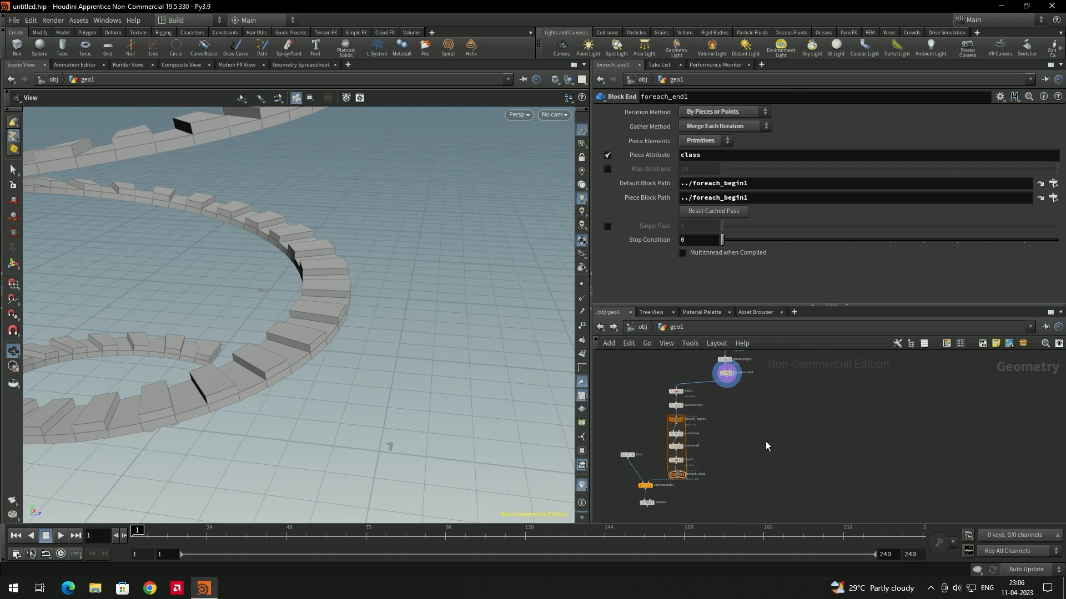
pyautogui.moveTo(769, 461); pyautogui.dragTo(768, 445, button='middle')
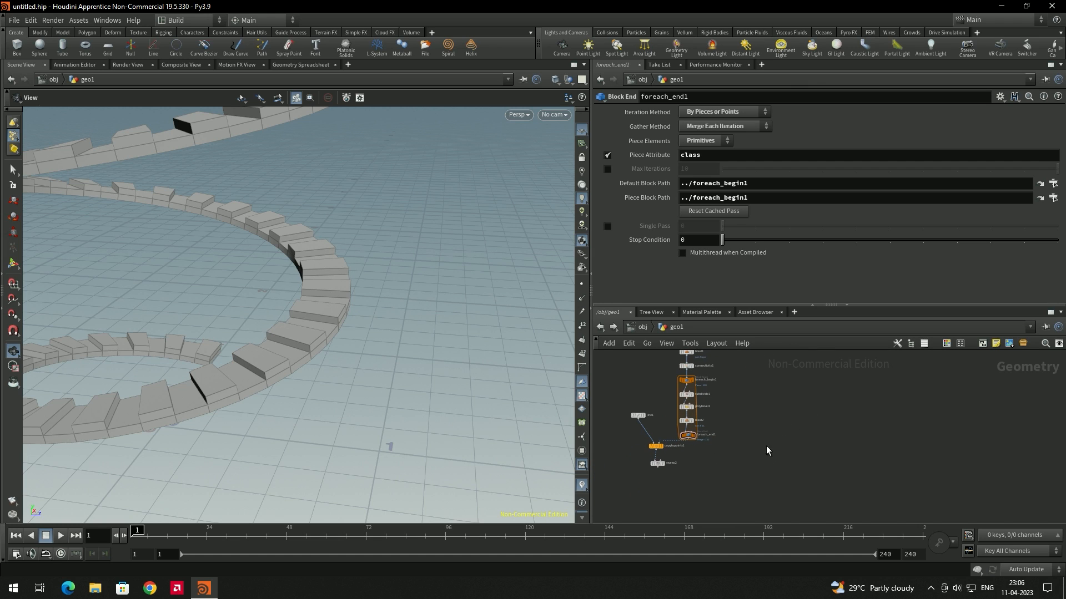
pyautogui.press('Tab')
pyautogui.write('me')
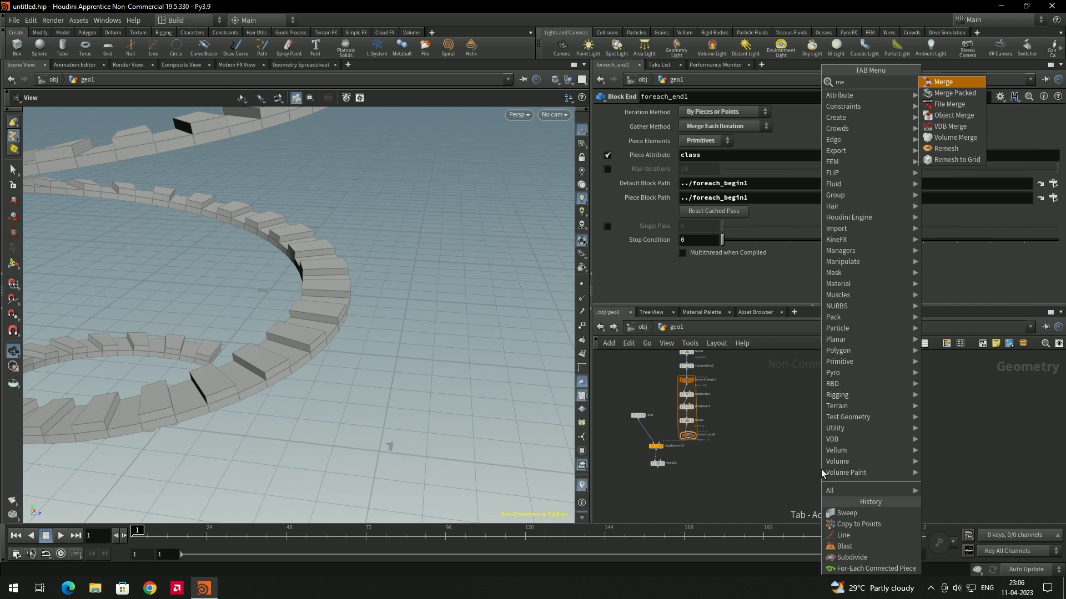
pyautogui.press('Return')
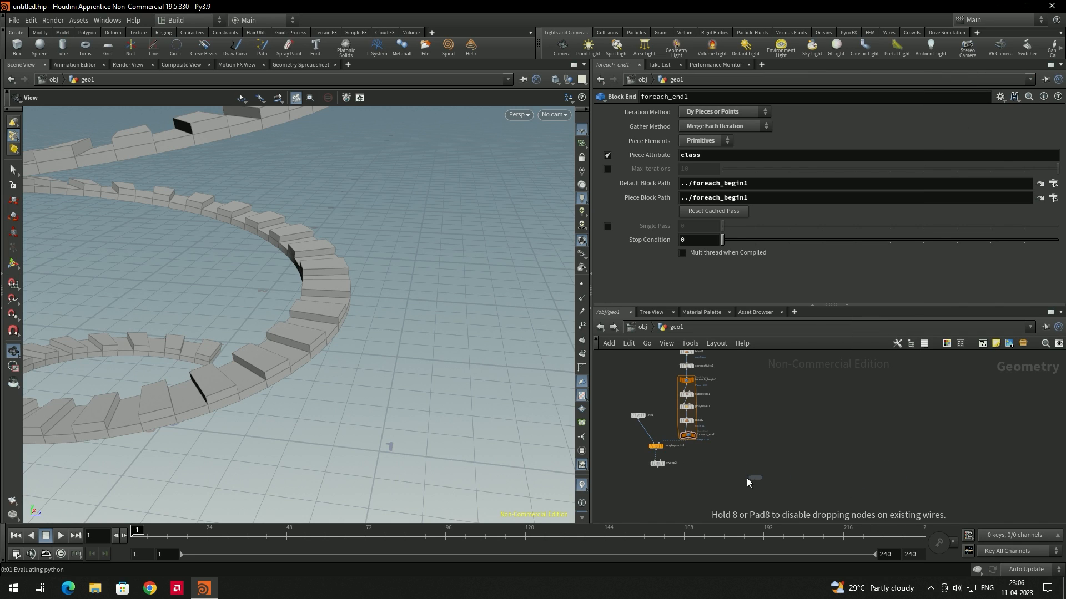
pyautogui.click(722, 486)
# Connect the outputs of sweep2 and polyextrude2 into merge1 to combine the balusters with the stairs
pyautogui.scroll(4, 723, 487)
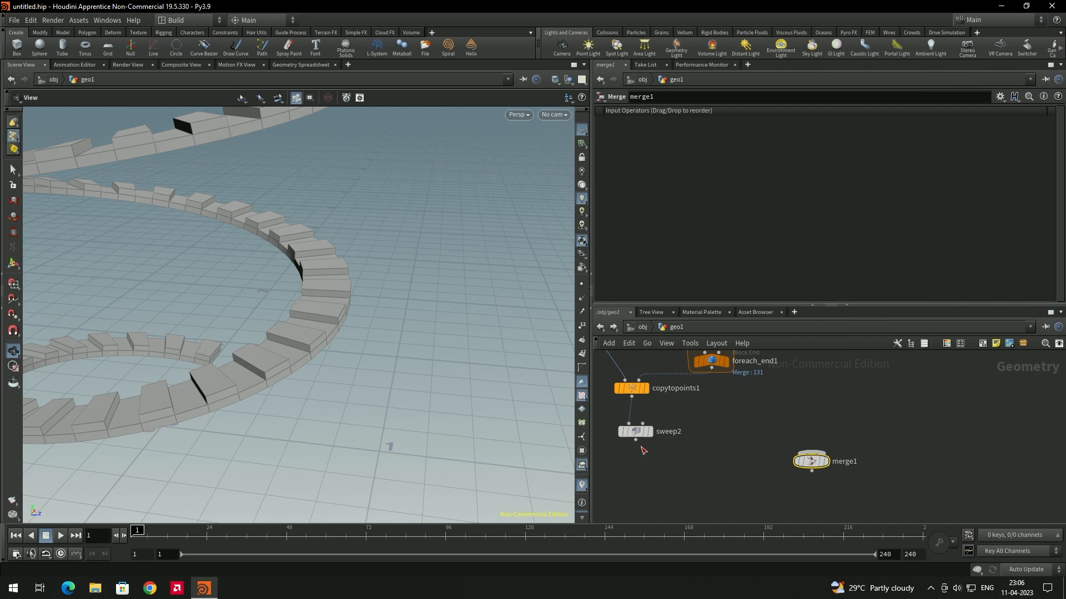
pyautogui.moveTo(636, 440); pyautogui.dragTo(810, 454)
pyautogui.scroll(-4, 799, 461)
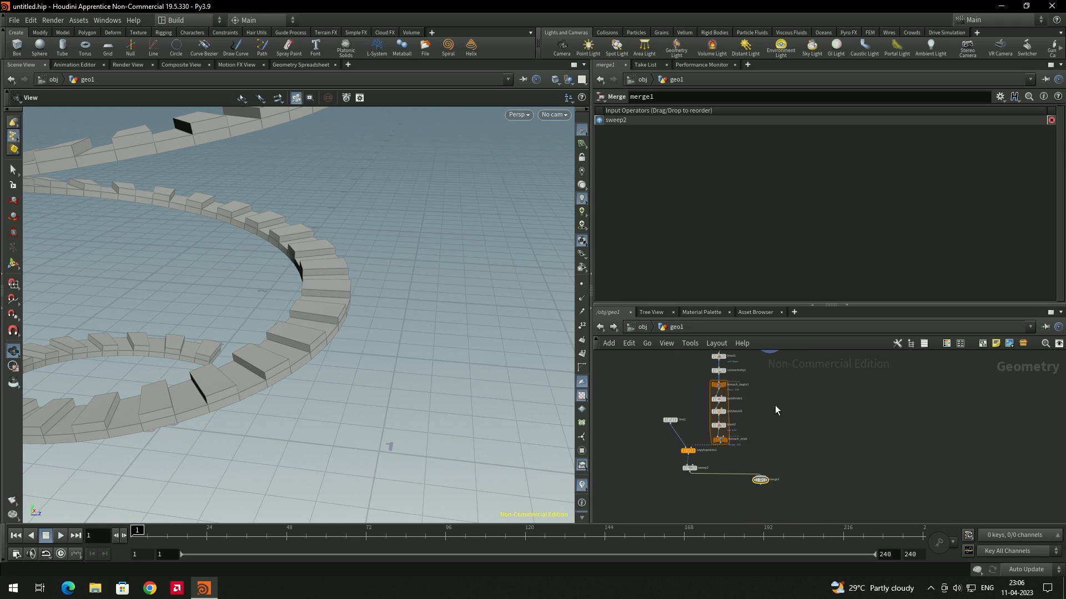
pyautogui.moveTo(761, 414); pyautogui.dragTo(767, 445, button='middle')
pyautogui.moveTo(777, 377); pyautogui.dragTo(769, 509)
pyautogui.scroll(4, 771, 439)
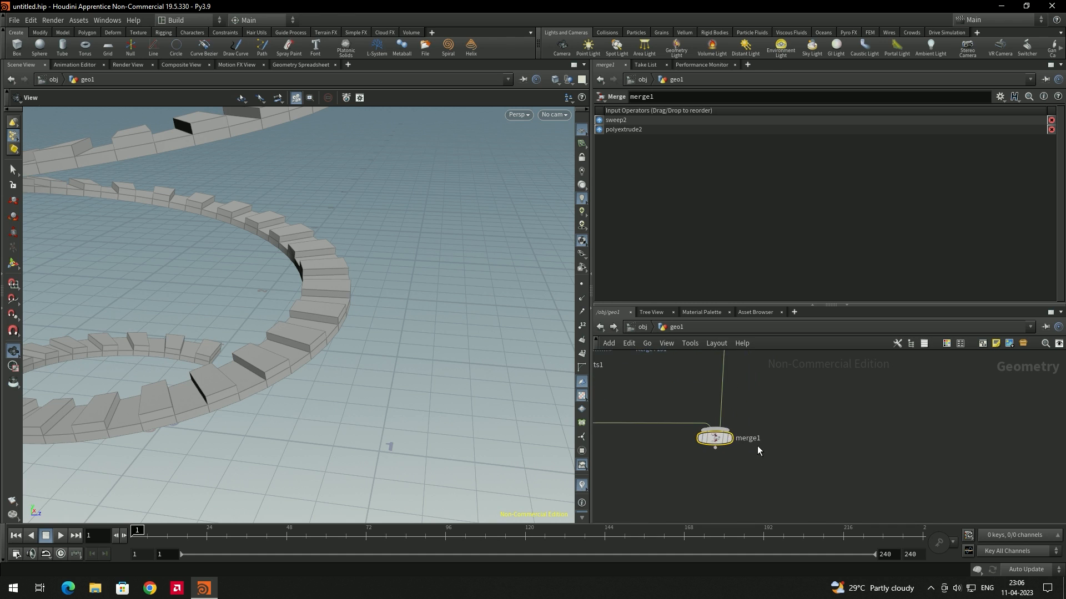
# Display merge1 and inspect the balusters standing on the steps
pyautogui.scroll(3, 758, 450)
pyautogui.click(749, 391)
pyautogui.moveTo(215, 284); pyautogui.dragTo(354, 336)
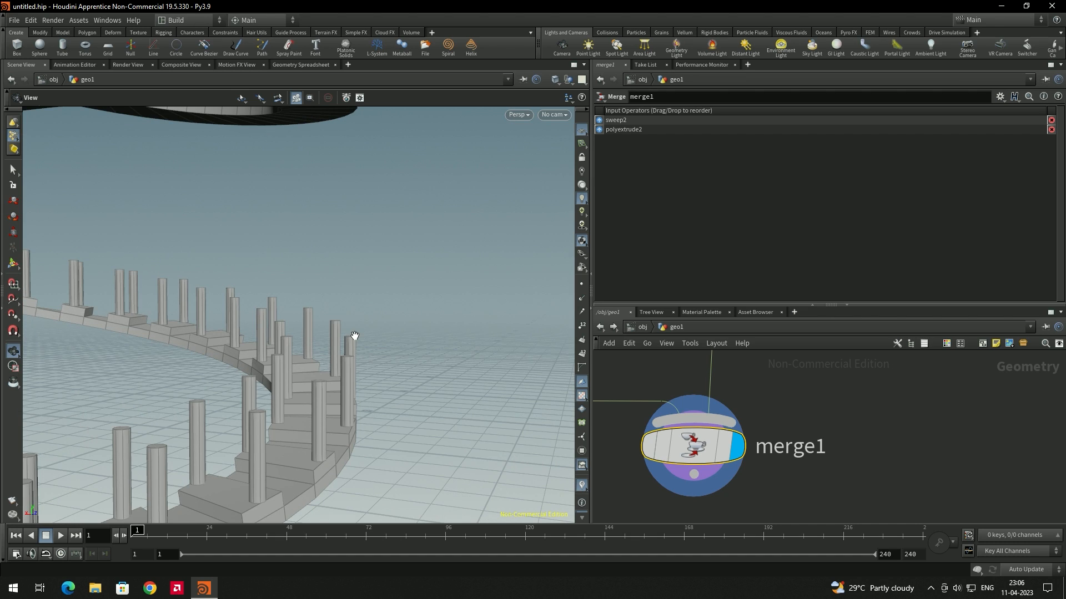
# Set line1's Length to 0.22 and check the baluster height along the staircase
pyautogui.moveTo(655, 408); pyautogui.dragTo(821, 406, button='middle')
pyautogui.scroll(-3, 680, 403)
pyautogui.moveTo(714, 397); pyautogui.dragTo(881, 418, button='middle')
pyautogui.moveTo(782, 404); pyautogui.dragTo(775, 456, button='middle')
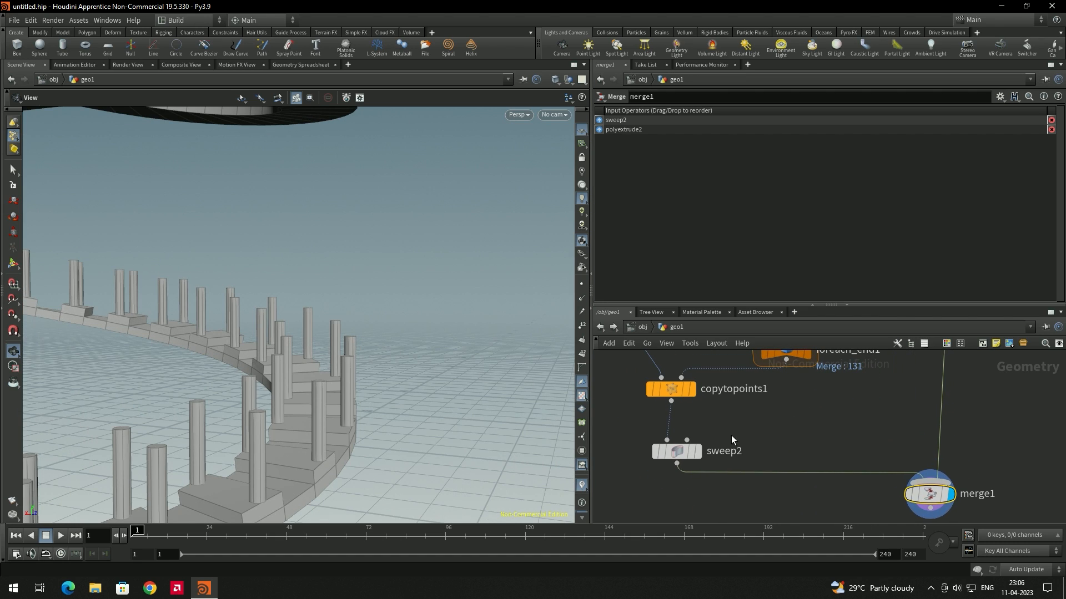
pyautogui.click(694, 449)
pyautogui.moveTo(706, 360); pyautogui.dragTo(755, 503, button='middle')
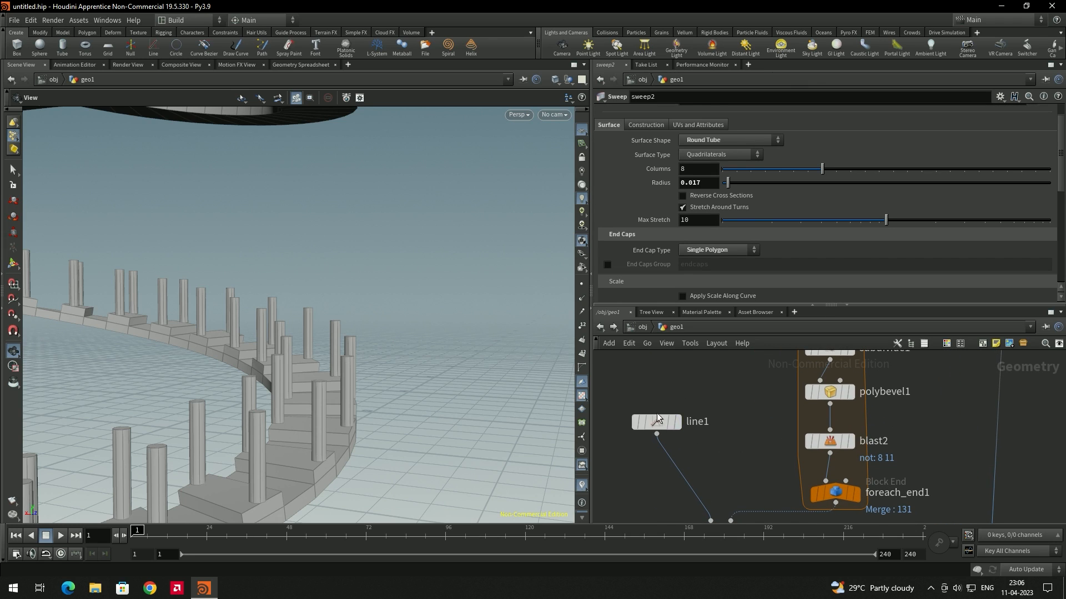
pyautogui.click(656, 422)
pyautogui.moveTo(720, 150); pyautogui.dragTo(731, 156)
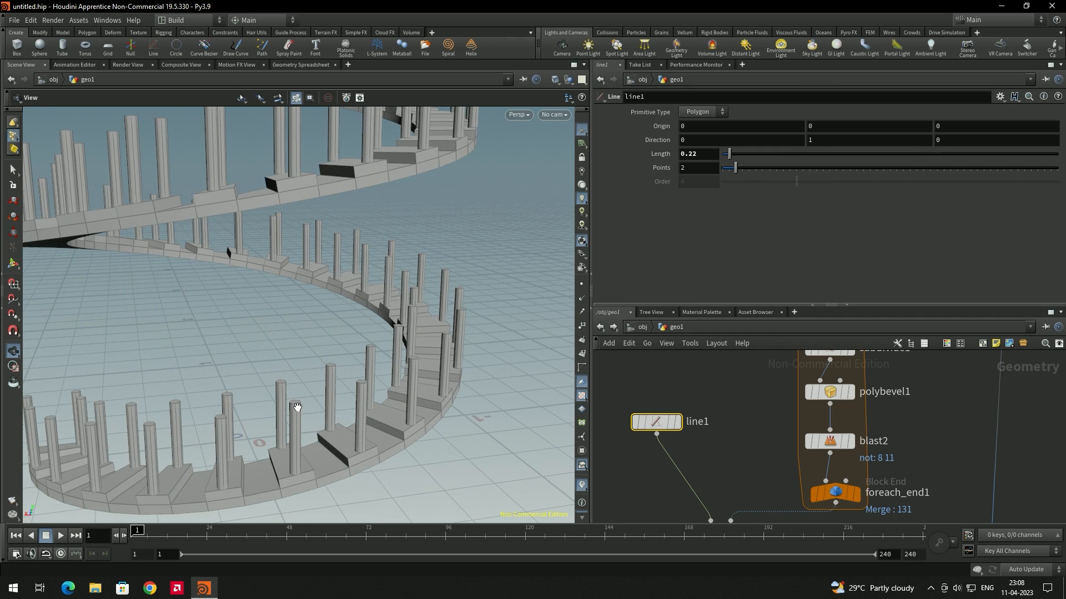
pyautogui.moveTo(330, 409); pyautogui.dragTo(59, 449)
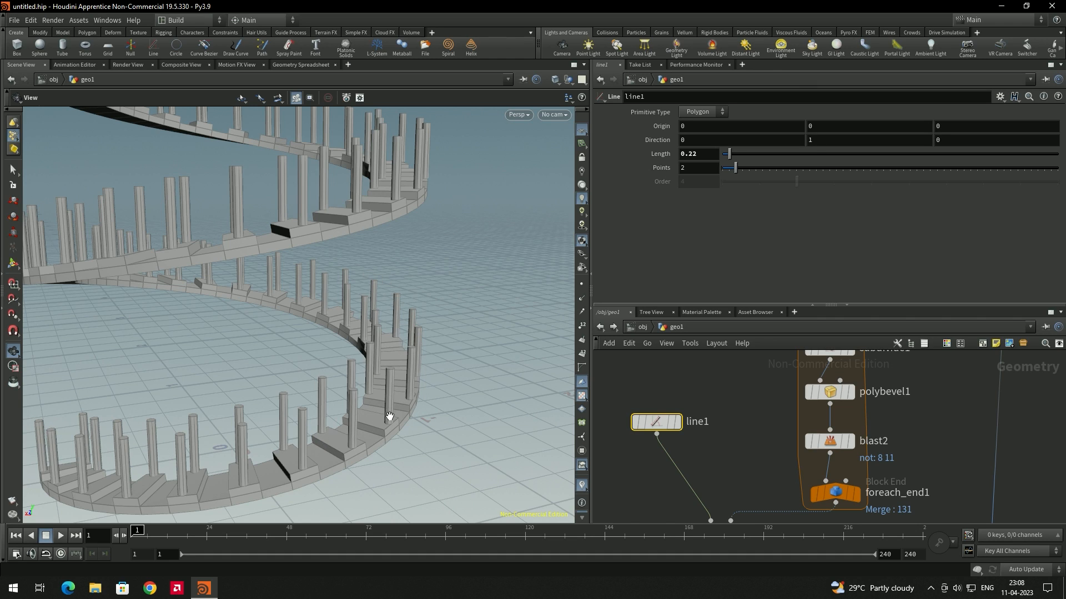
# Display line1 on its own with points and point numbers turned on in the viewport
pyautogui.scroll(-1, 717, 429)
pyautogui.scroll(-3, 717, 428)
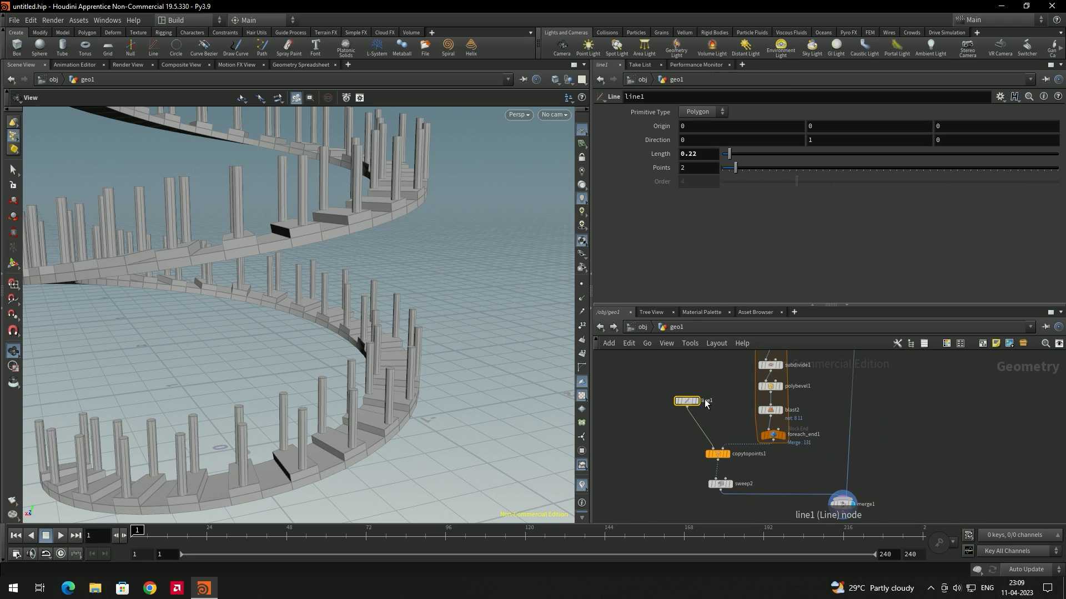
pyautogui.click(699, 402)
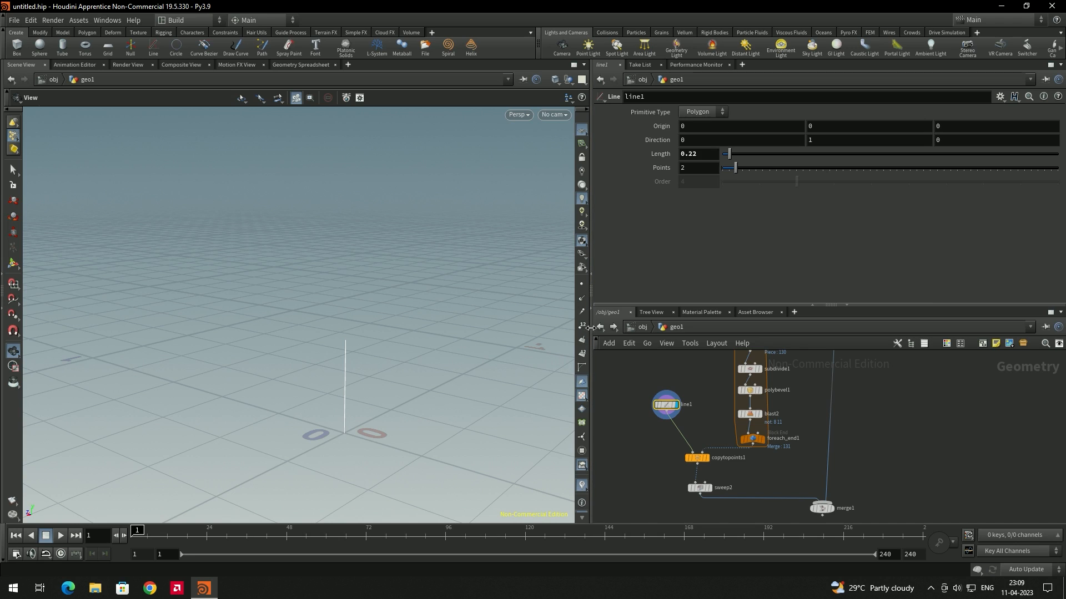
pyautogui.click(583, 285)
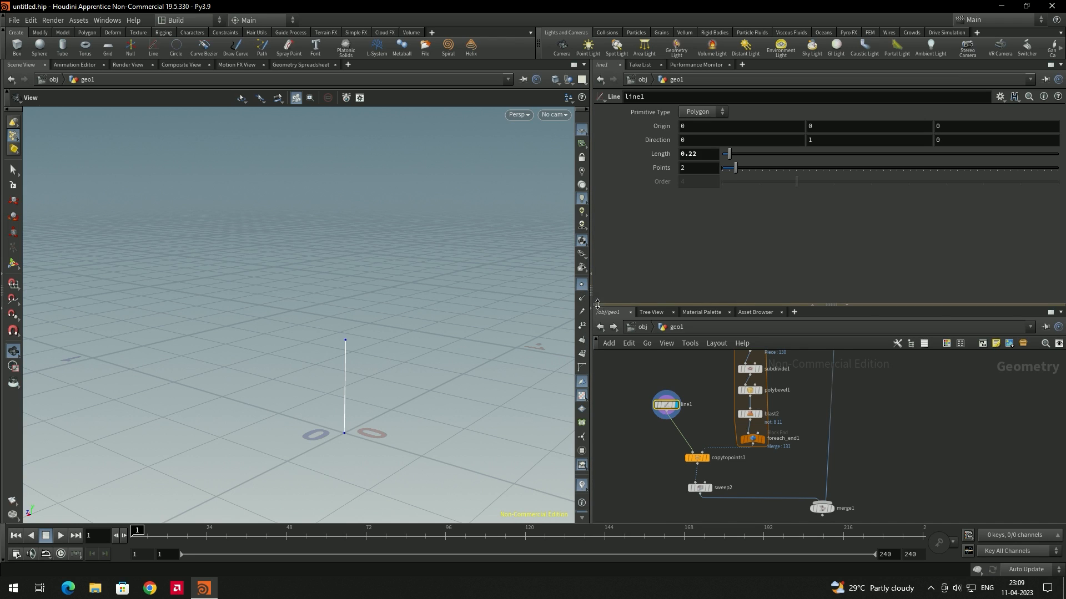
pyautogui.scroll(4, 371, 369)
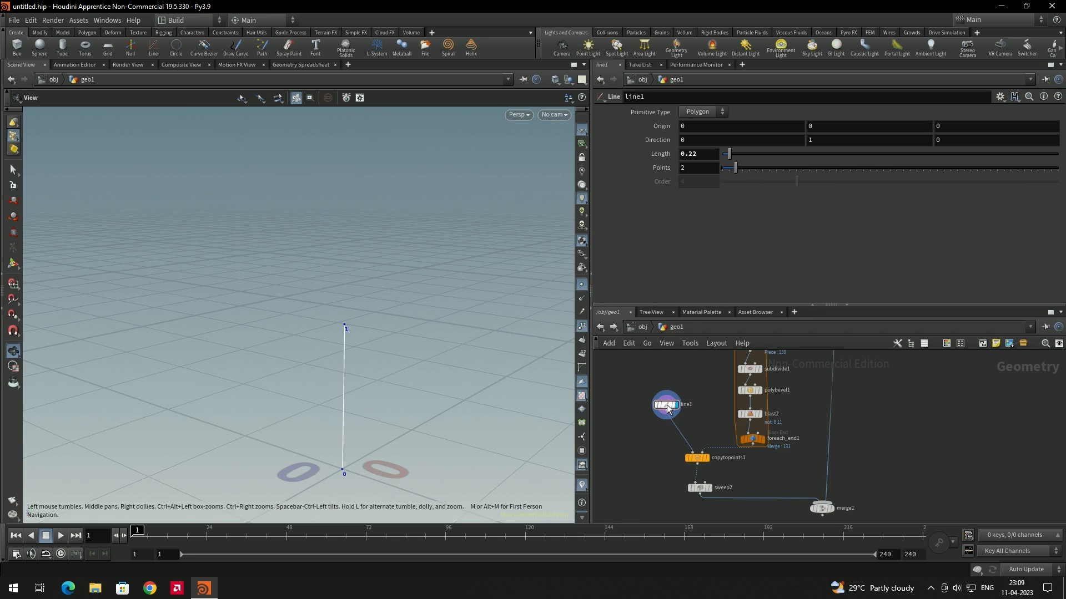
# Insert a Group node between line1 and copytopoints1
pyautogui.moveTo(667, 410); pyautogui.dragTo(660, 407)
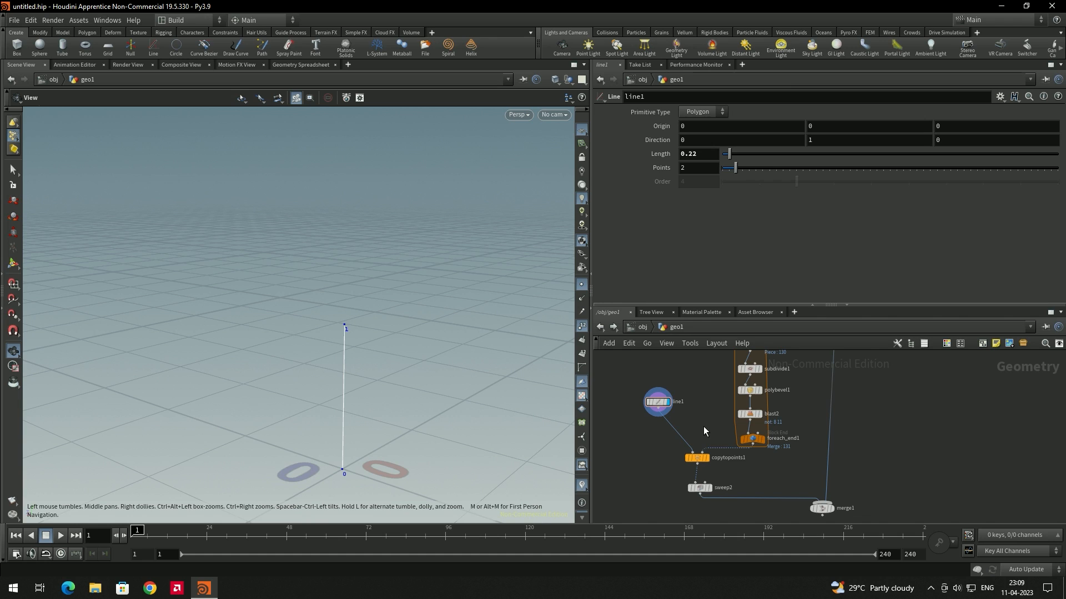
pyautogui.press('Tab')
pyautogui.write('gro')
pyautogui.press('Return')
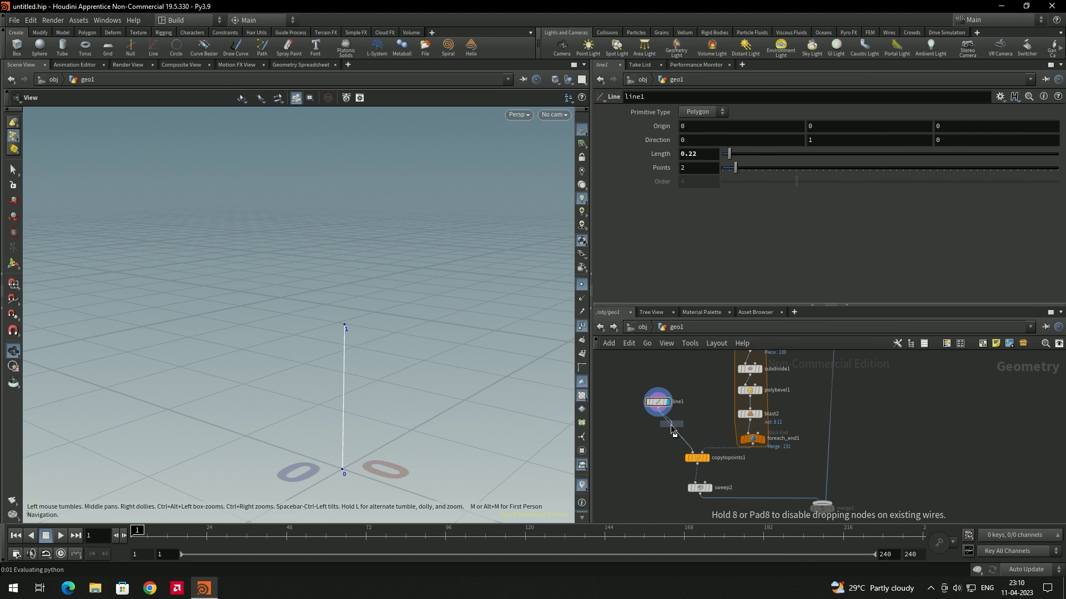
pyautogui.click(673, 430)
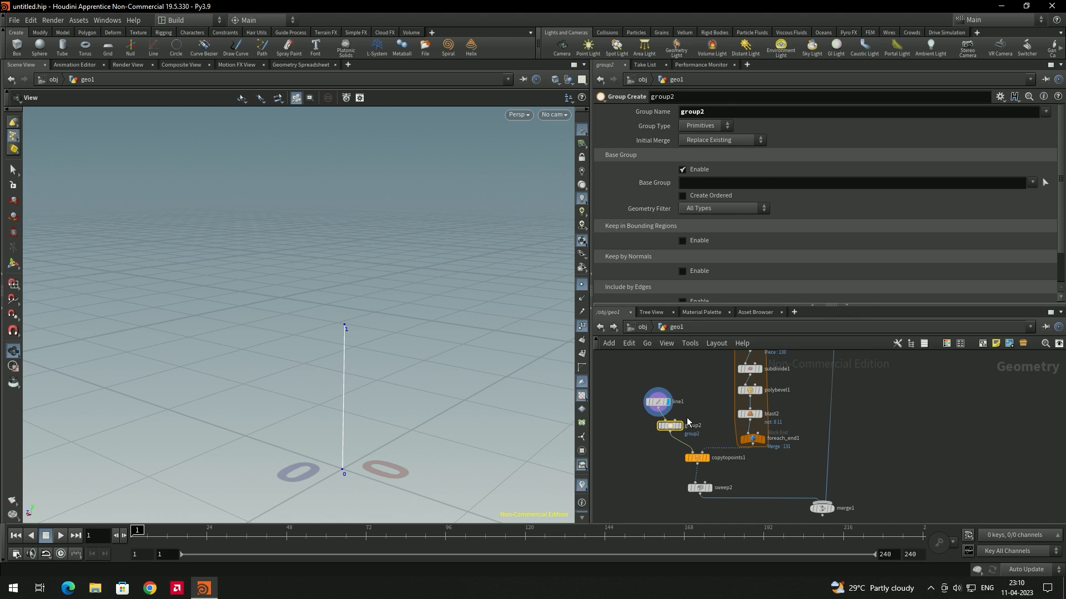
# Set group2's Group Type to Points and name the group TopPoint
pyautogui.click(704, 126)
pyautogui.click(708, 148)
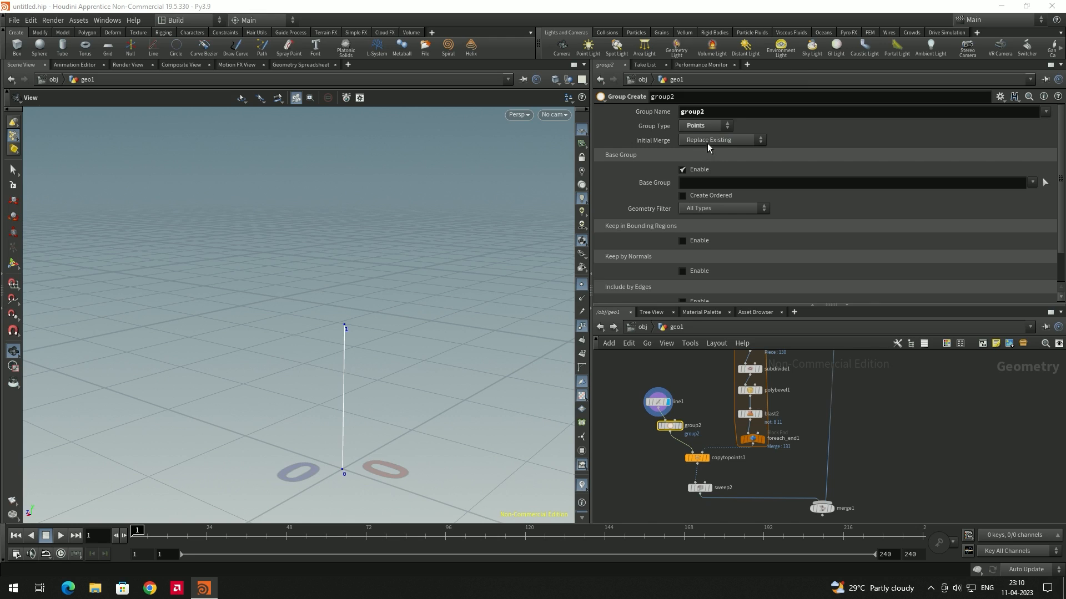
pyautogui.doubleClick(710, 113)
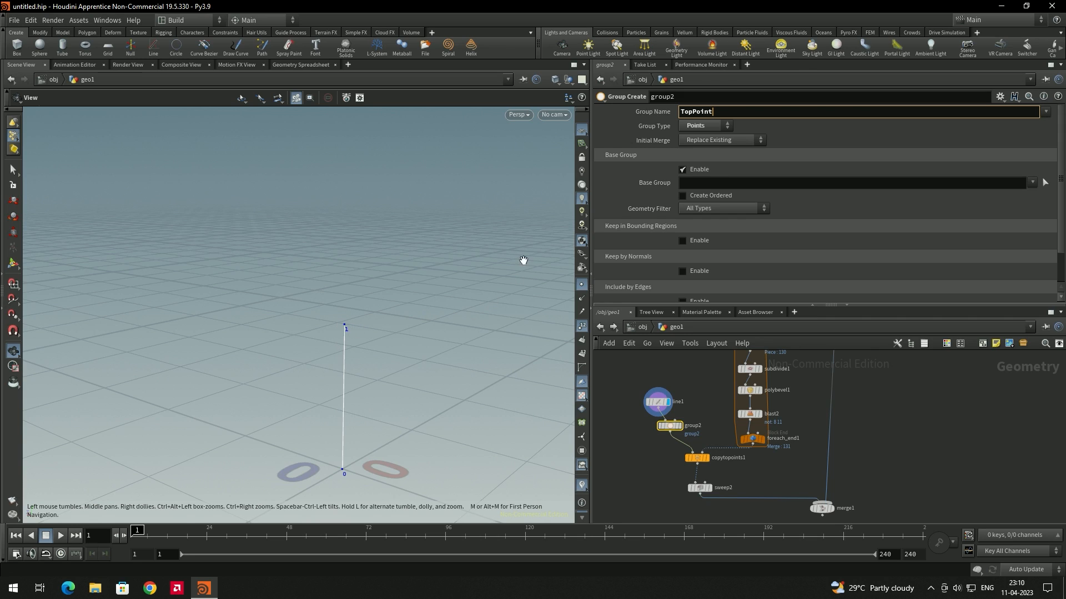
# Set the Base Group of group2 to point 1 and display the node
pyautogui.click(689, 184)
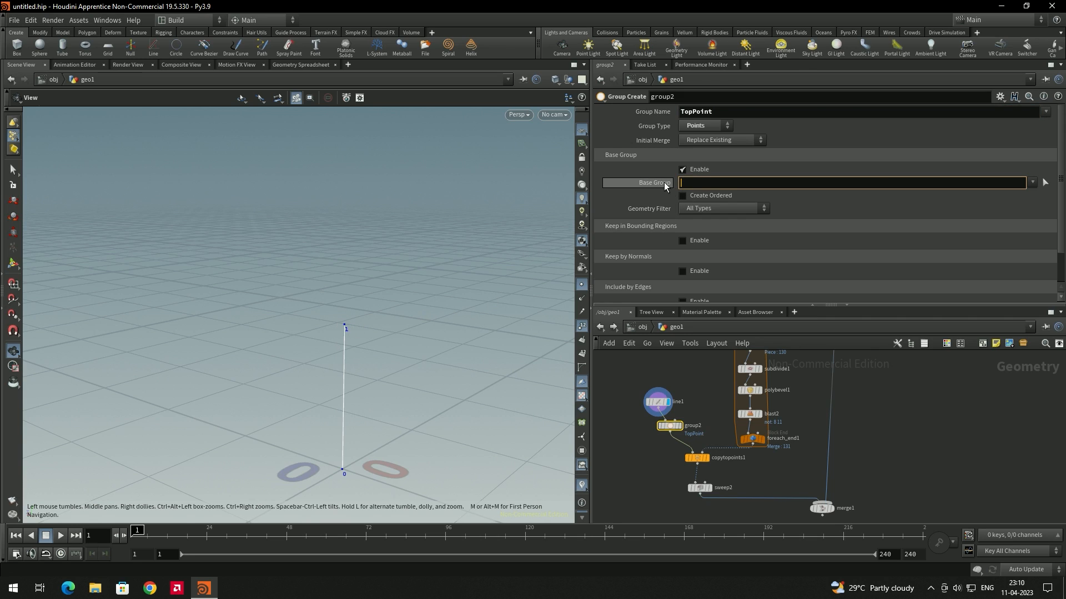
pyautogui.write('1')
pyautogui.press('Return')
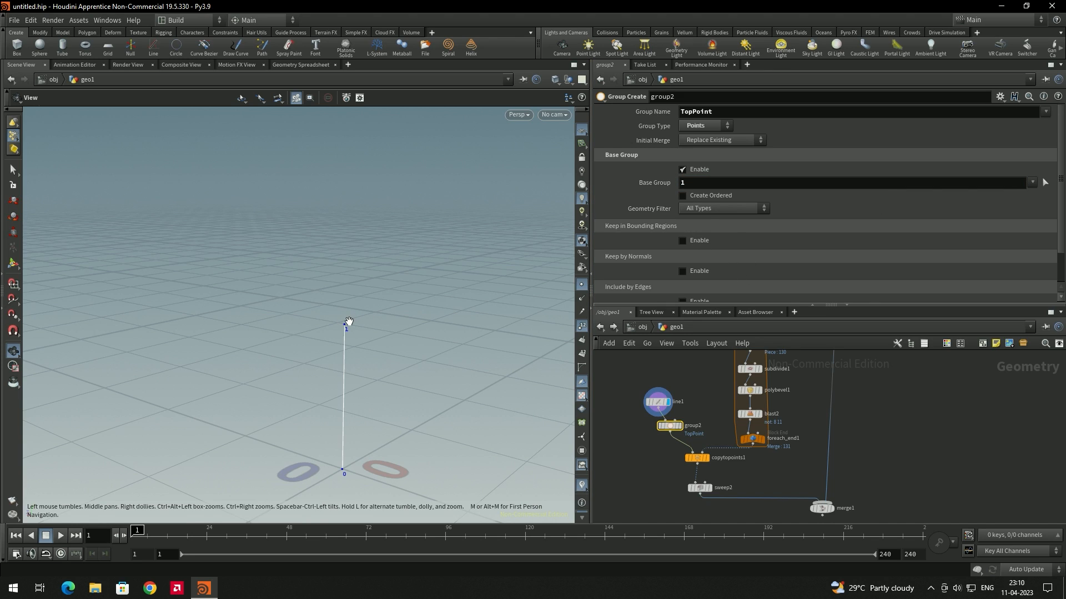
pyautogui.click(679, 425)
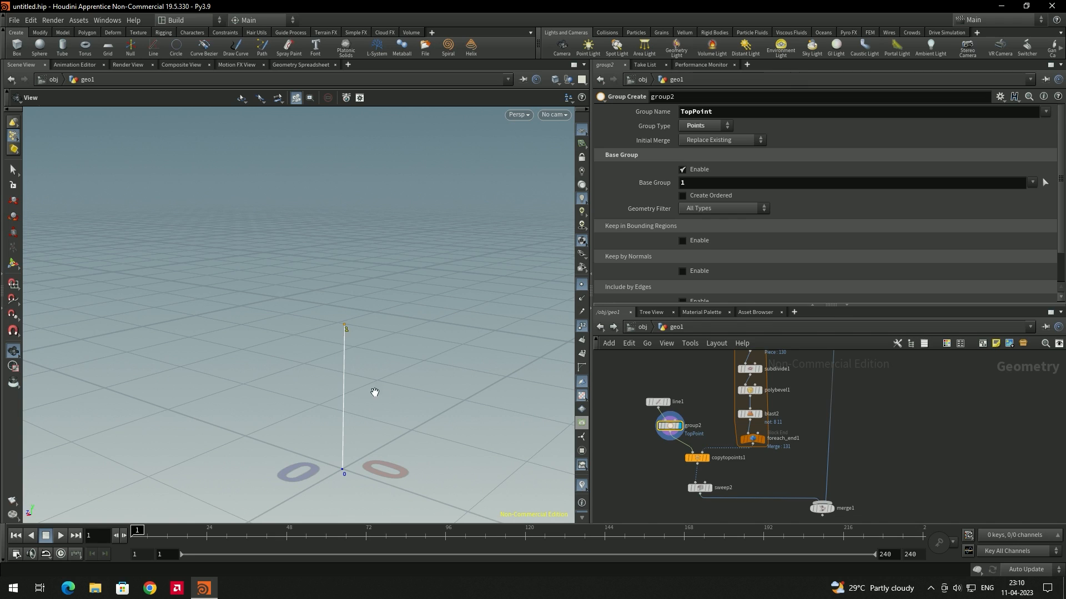
# Move sweep2 aside, add a Blast node fed by copytopoints1 as a separate branch, and display it
pyautogui.moveTo(860, 484); pyautogui.dragTo(928, 451, button='middle')
pyautogui.scroll(3, 798, 502)
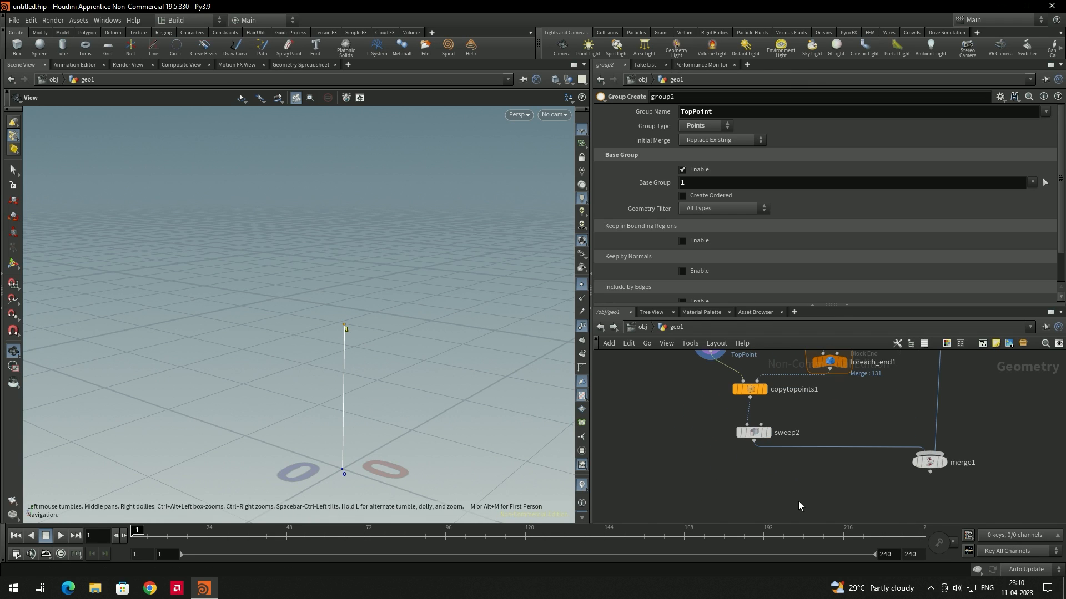
pyautogui.moveTo(810, 498); pyautogui.dragTo(803, 518, button='middle')
pyautogui.moveTo(748, 440); pyautogui.dragTo(783, 436)
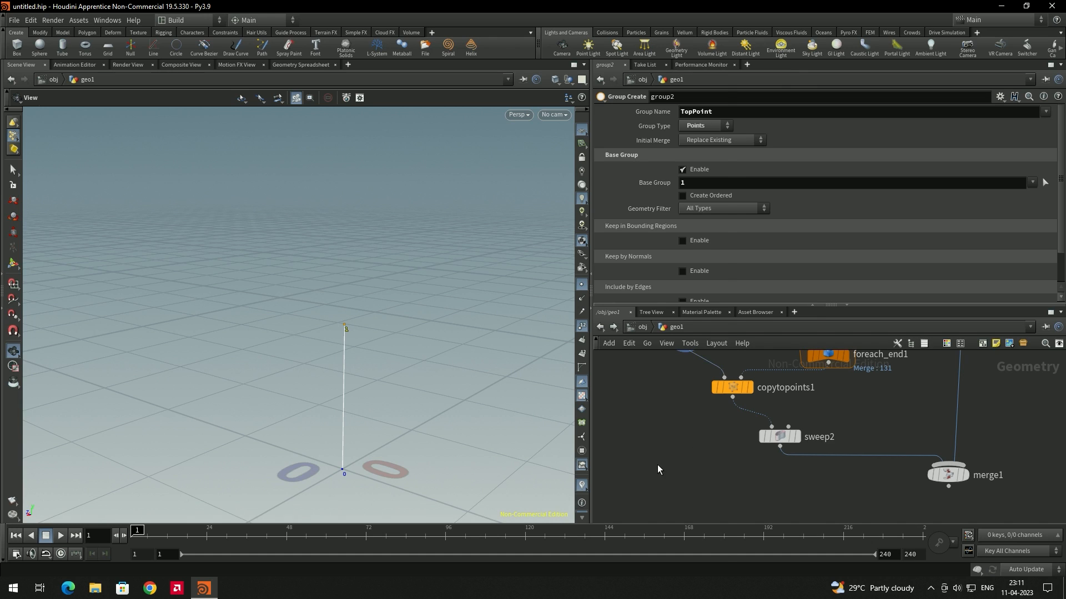
pyautogui.press('Tab')
pyautogui.write('bla')
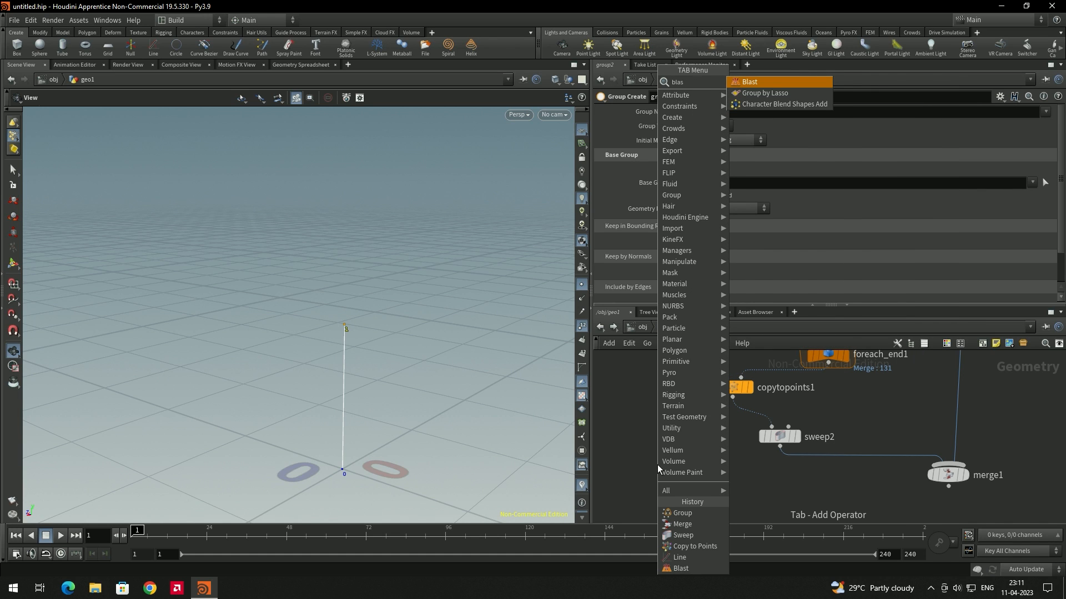
pyautogui.press('Return')
pyautogui.click(678, 461)
pyautogui.moveTo(679, 449); pyautogui.dragTo(733, 397)
pyautogui.click(697, 461)
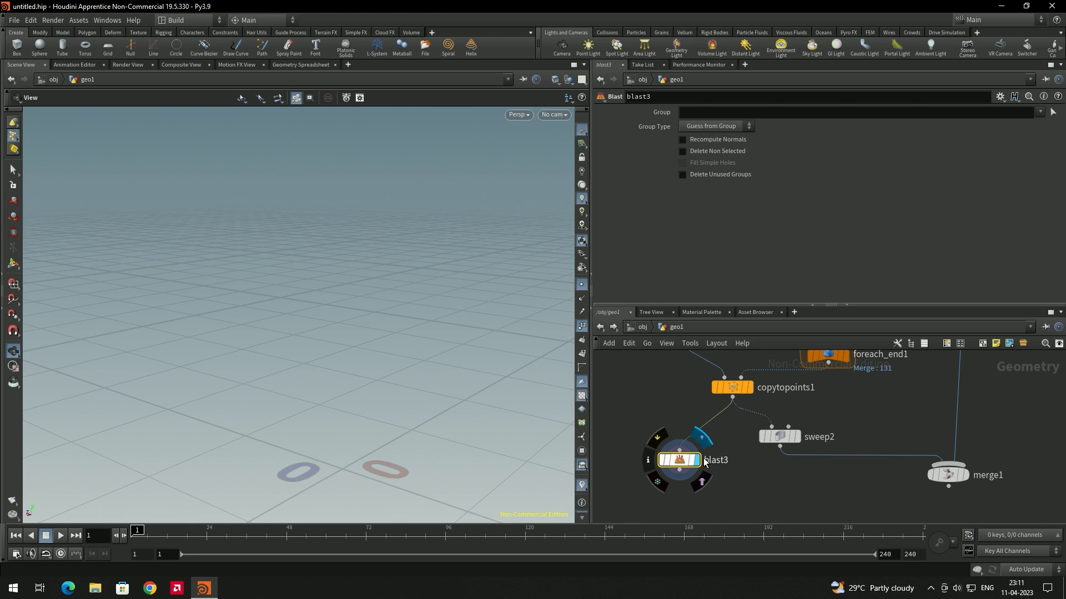
# Set blast3 to Group Type Points with group TopPoint, and enable Delete Non Selected to keep only those points
pyautogui.click(705, 126)
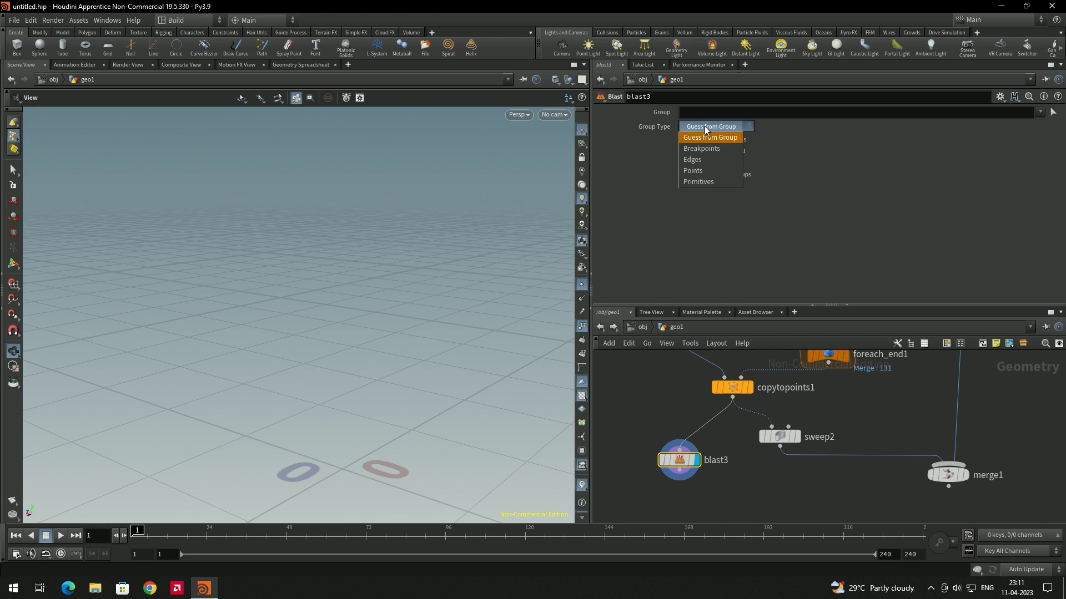
pyautogui.click(710, 168)
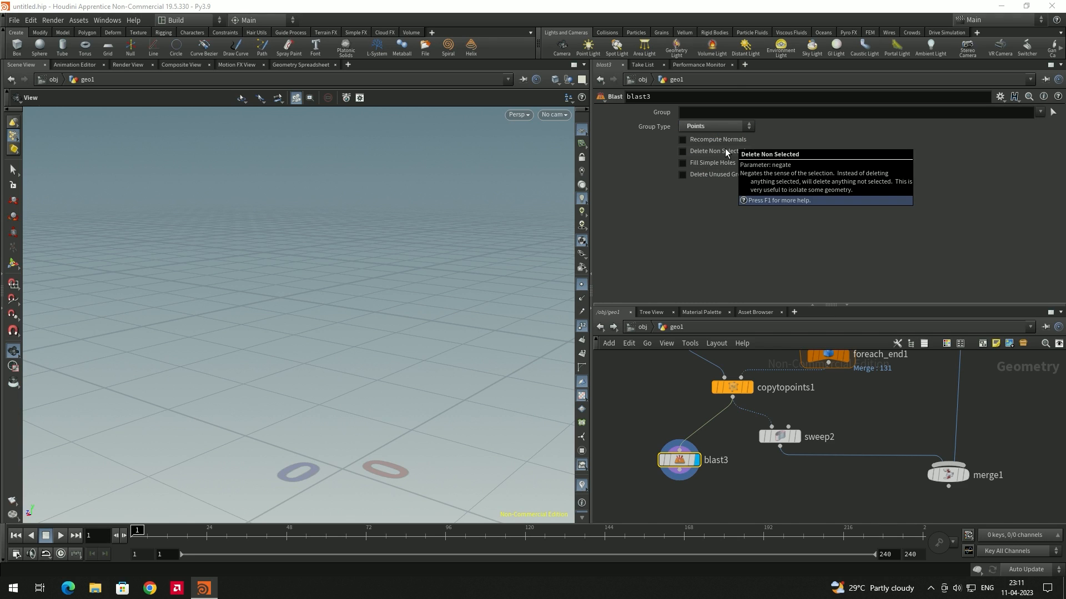
pyautogui.click(1041, 113)
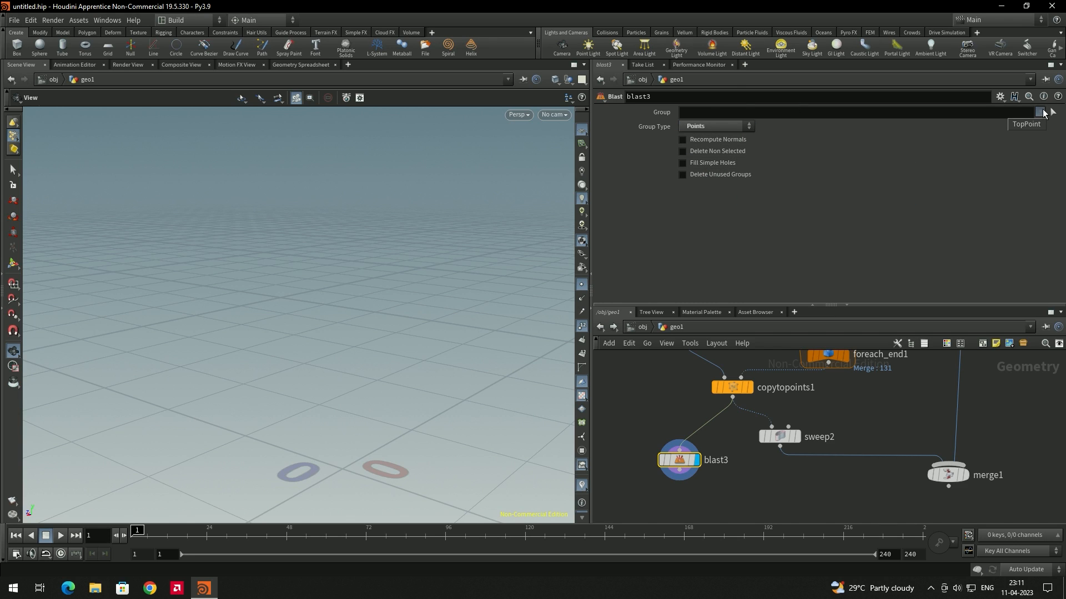
pyautogui.click(1026, 124)
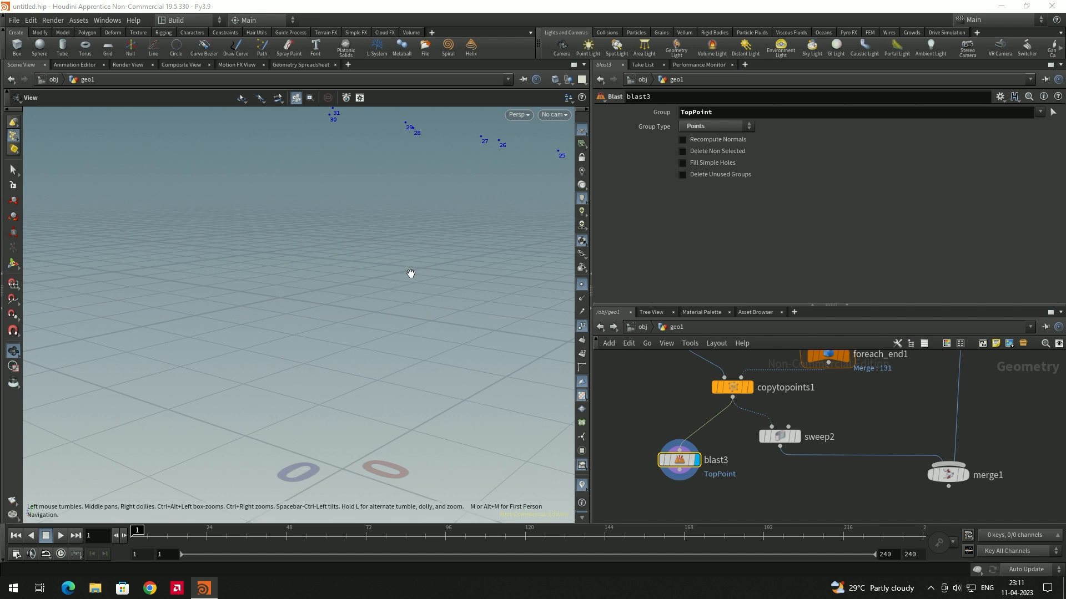
pyautogui.scroll(-10, 473, 253)
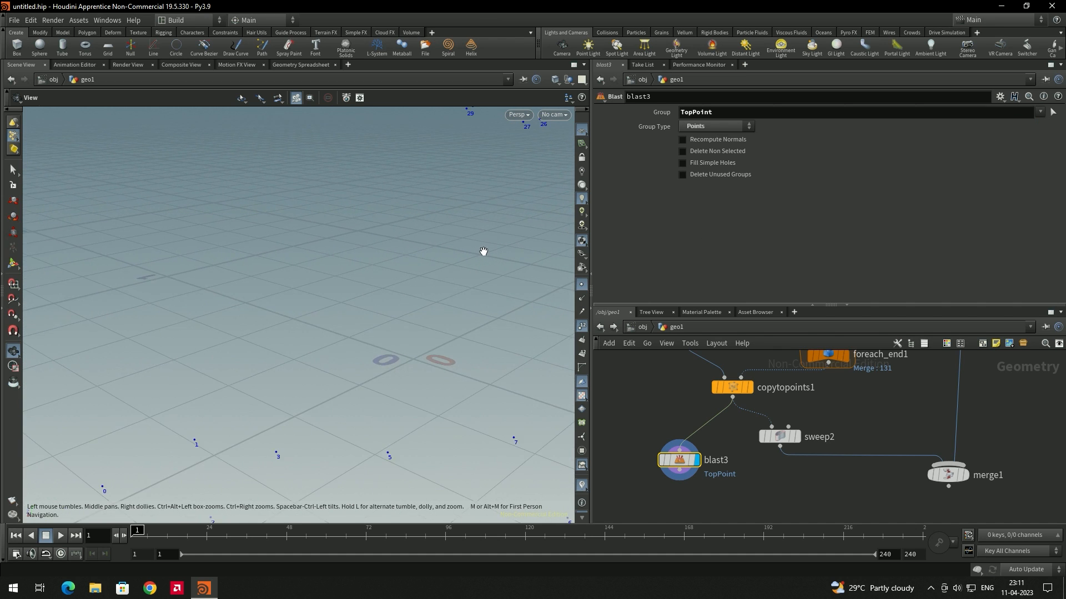
pyautogui.moveTo(483, 280); pyautogui.dragTo(502, 249)
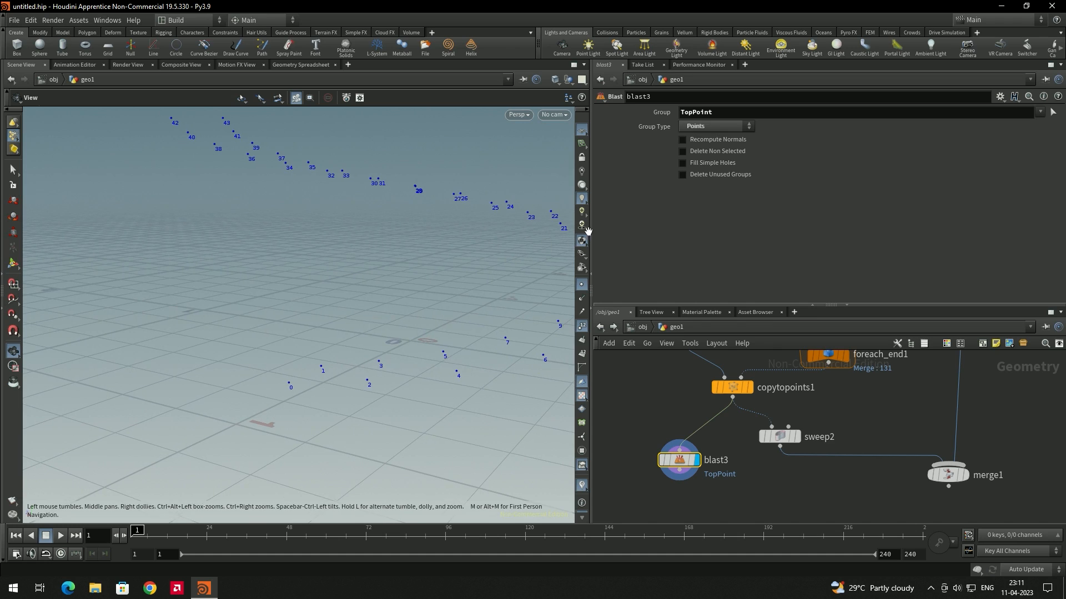
pyautogui.click(704, 151)
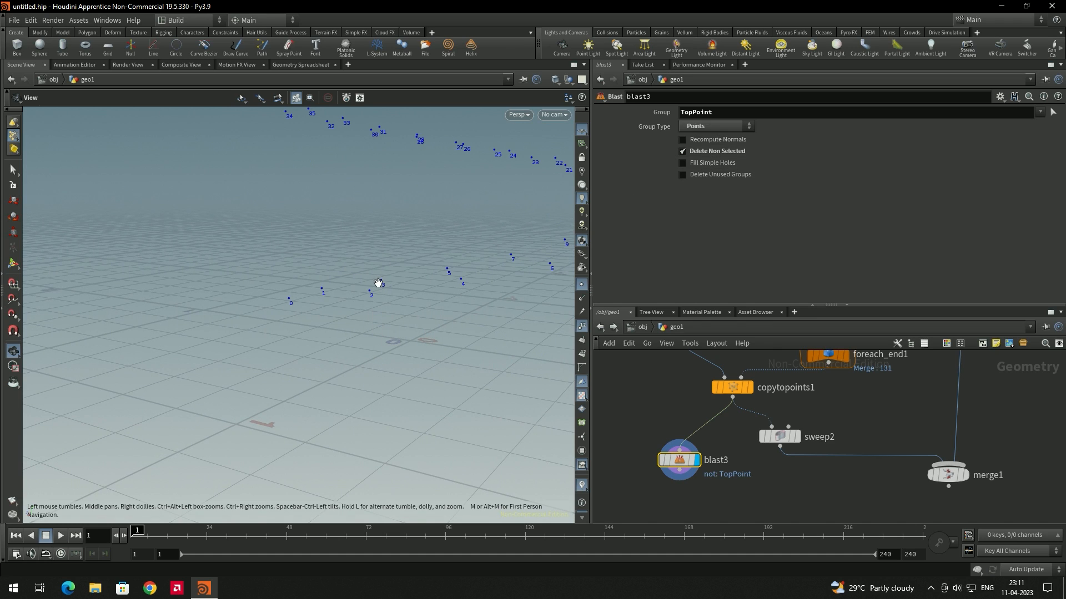
pyautogui.moveTo(322, 296); pyautogui.dragTo(390, 361)
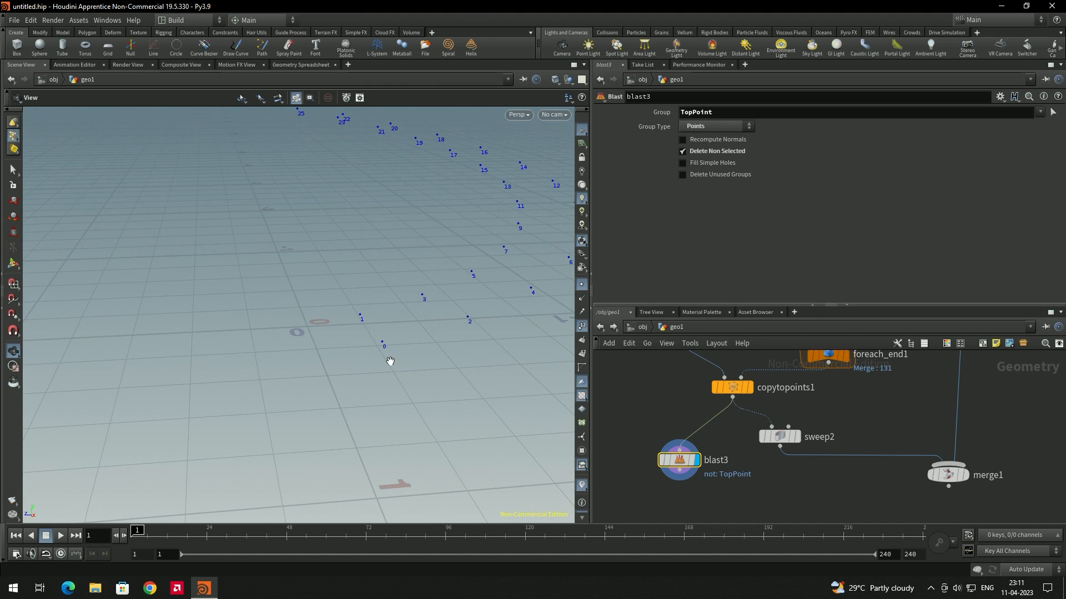
pyautogui.moveTo(547, 262); pyautogui.dragTo(478, 312)
# Create an Add node below blast3, wire blast3 into it, and display it
pyautogui.moveTo(742, 478); pyautogui.dragTo(714, 449, button='middle')
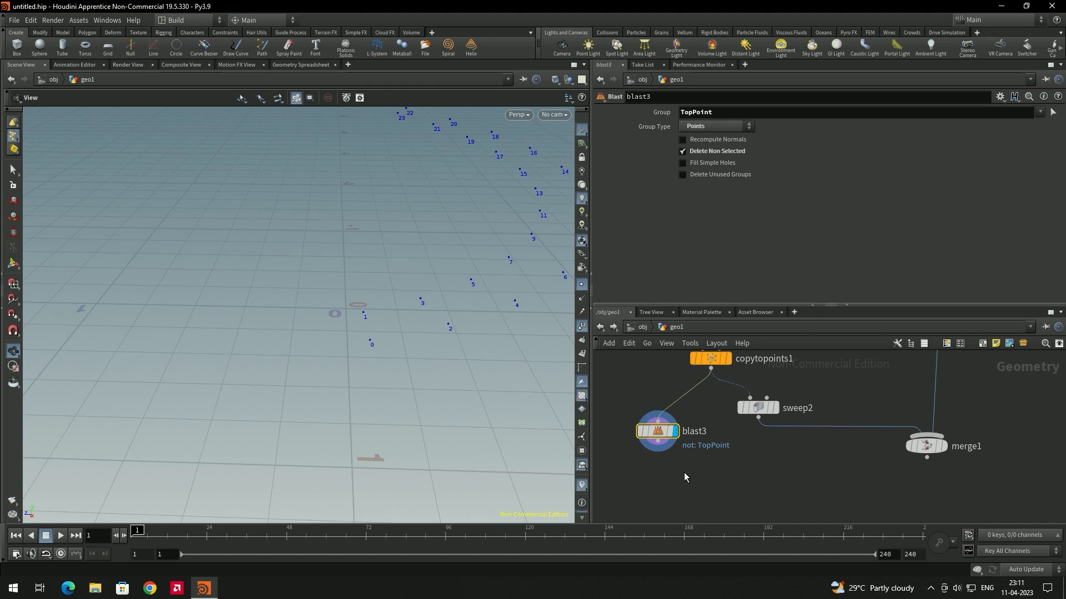
pyautogui.press('Tab')
pyautogui.write('add')
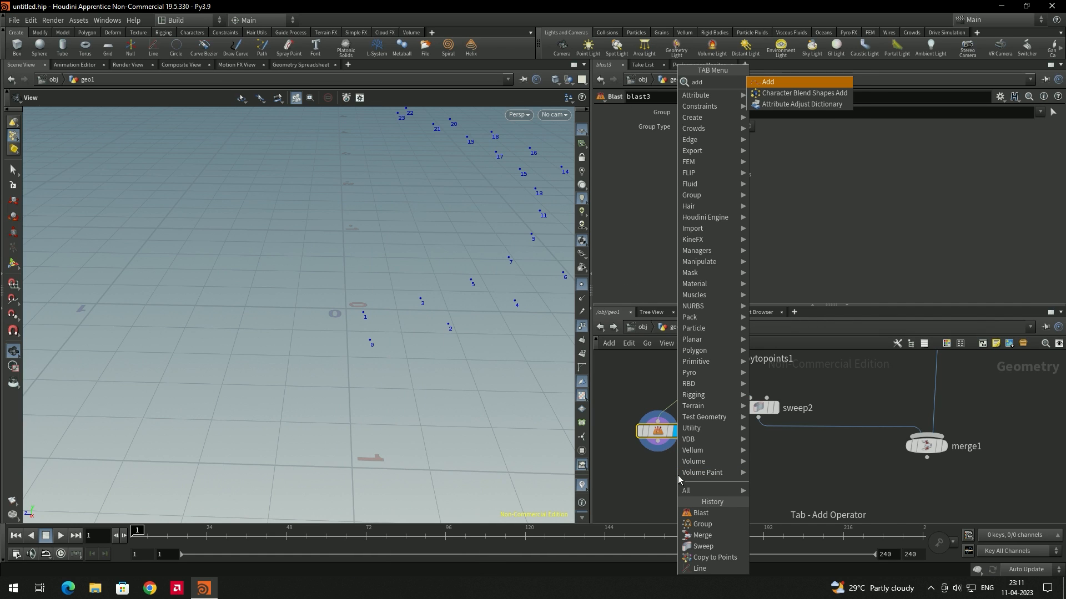
pyautogui.press('Return')
pyautogui.click(677, 474)
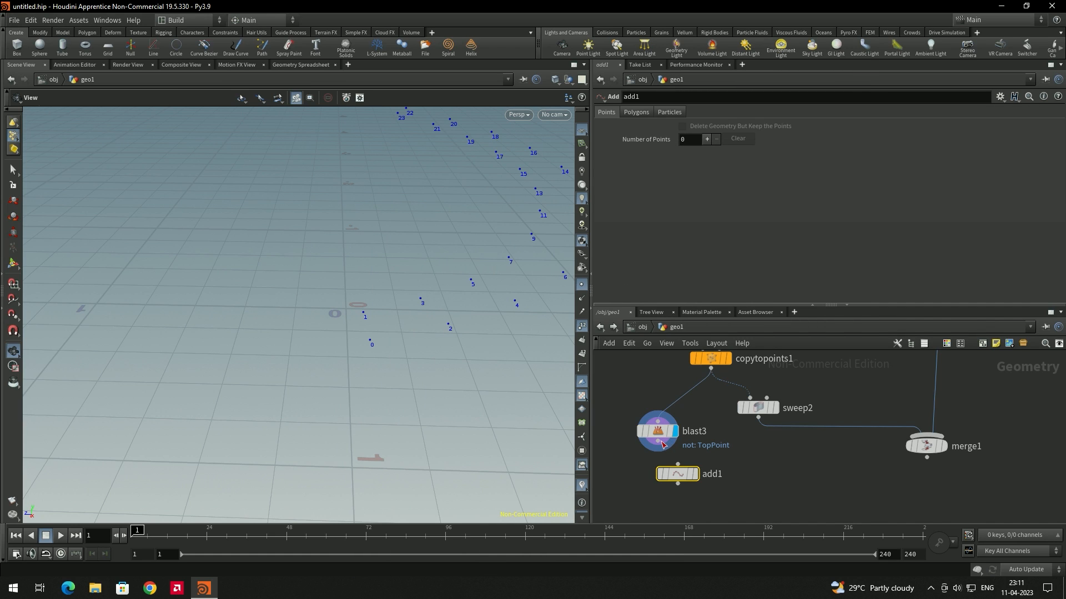
pyautogui.click(678, 467)
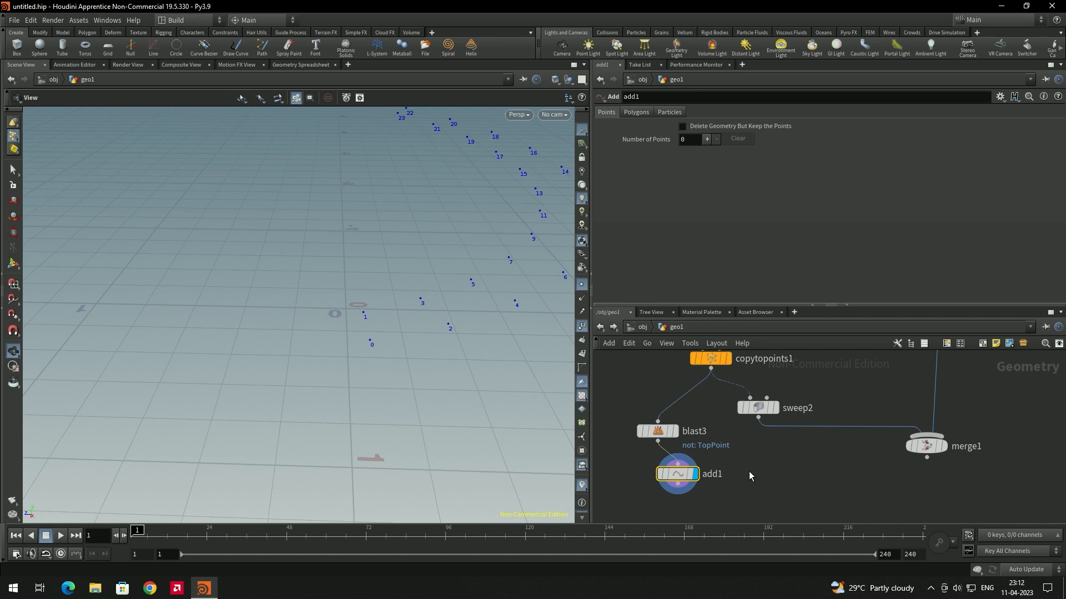
# Set add1 to build polygons By Group so that all the top points are connected
pyautogui.scroll(-2, 445, 314)
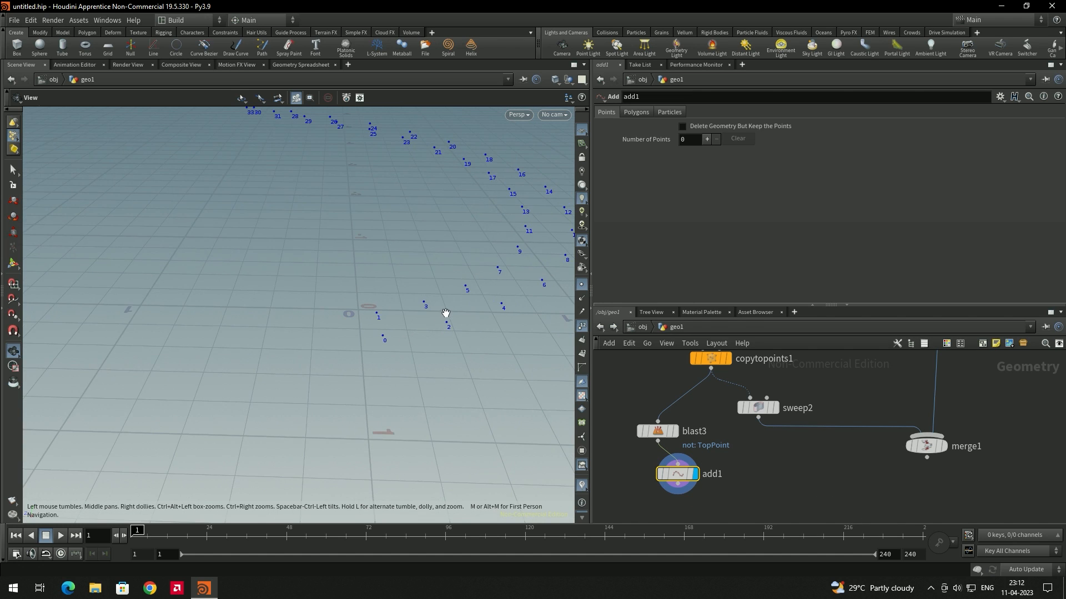
pyautogui.scroll(-2, 444, 314)
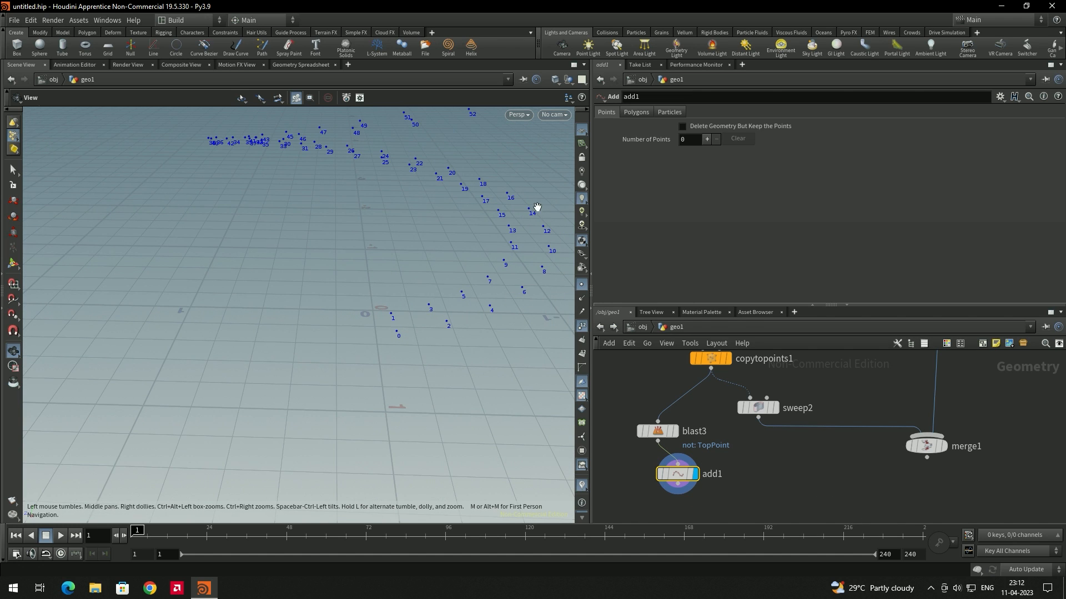
pyautogui.moveTo(371, 145); pyautogui.dragTo(461, 357)
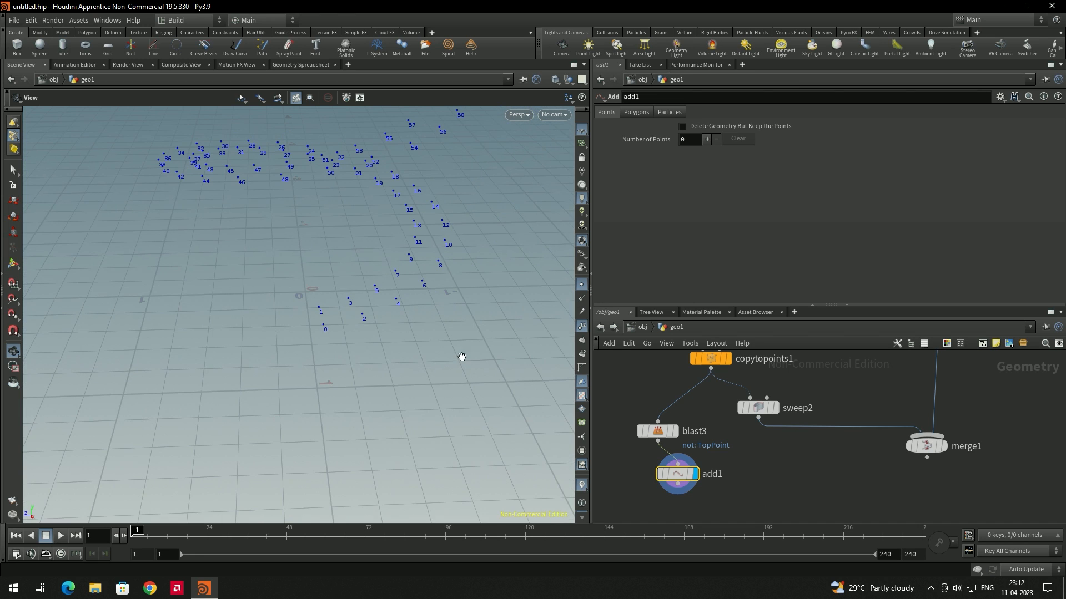
pyautogui.click(642, 110)
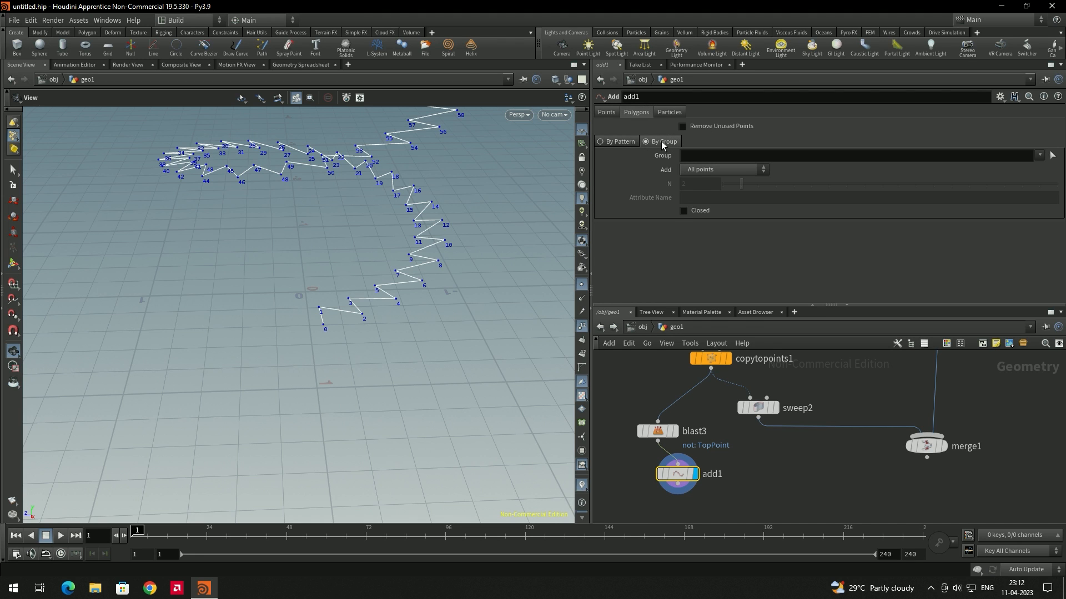
pyautogui.moveTo(543, 225); pyautogui.dragTo(360, 369)
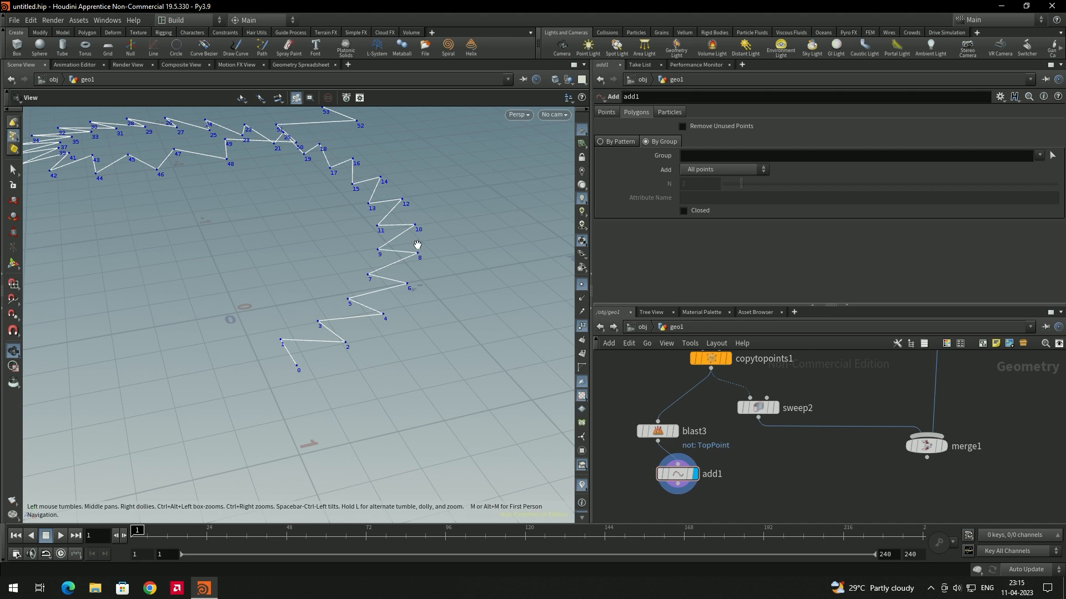
# Display foreach_end1 and move the nodes from blast1 through blast2 upward to make room above foreach_end1
pyautogui.moveTo(723, 406); pyautogui.dragTo(742, 446, button='middle')
pyautogui.click(740, 451)
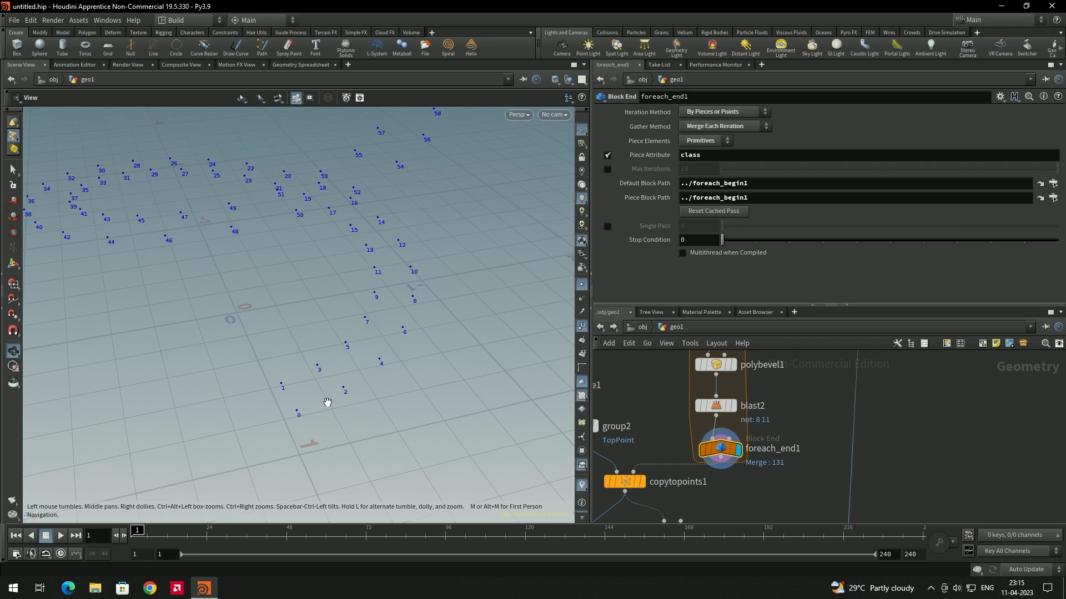
pyautogui.moveTo(799, 427); pyautogui.dragTo(794, 466, button='middle')
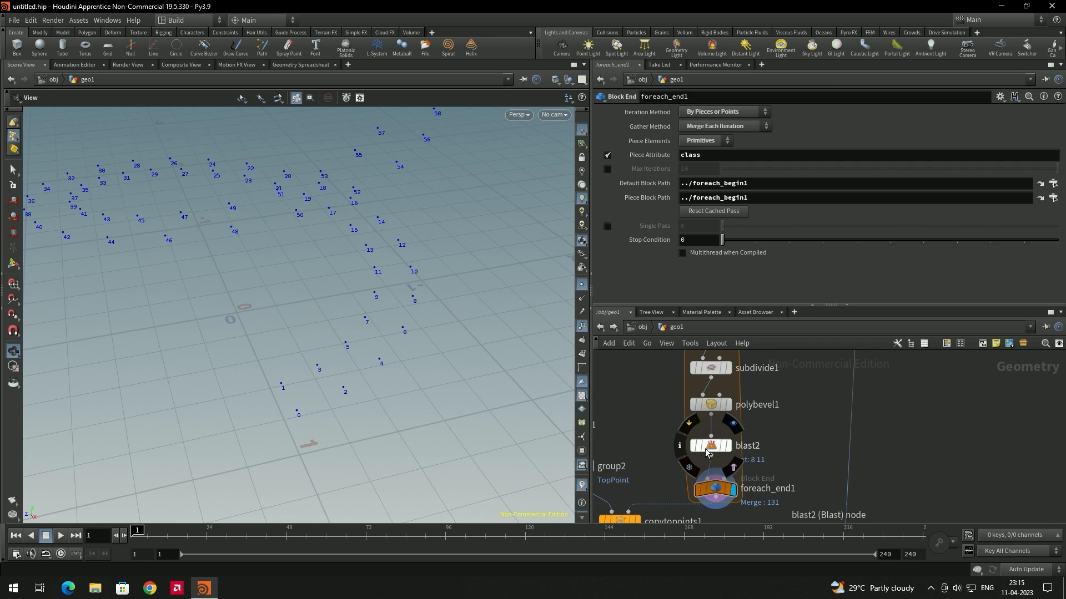
pyautogui.moveTo(816, 437); pyautogui.dragTo(789, 390, button='middle')
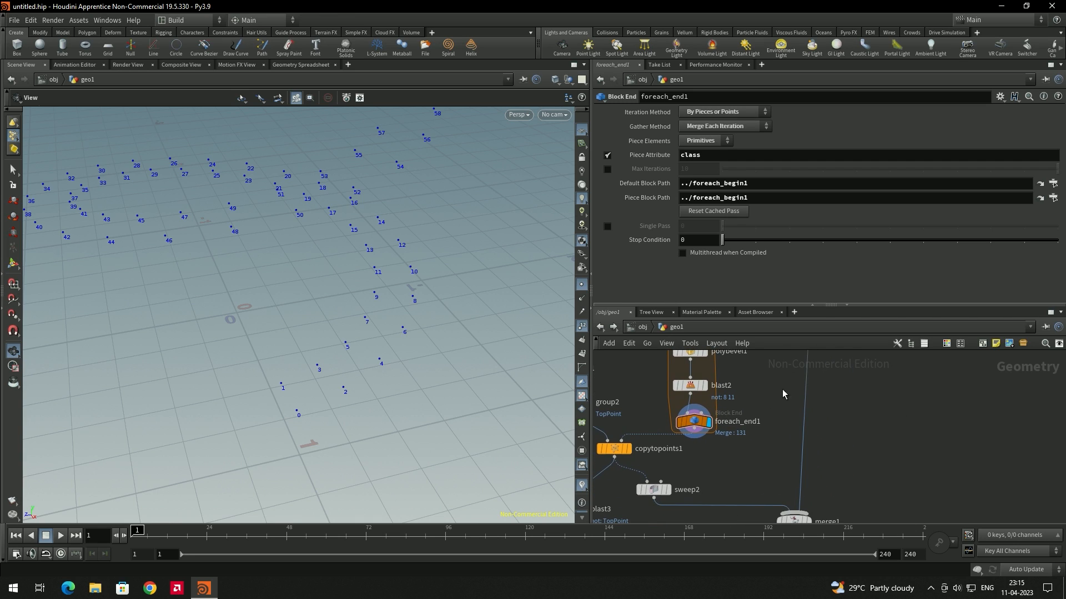
pyautogui.scroll(-5, 760, 477)
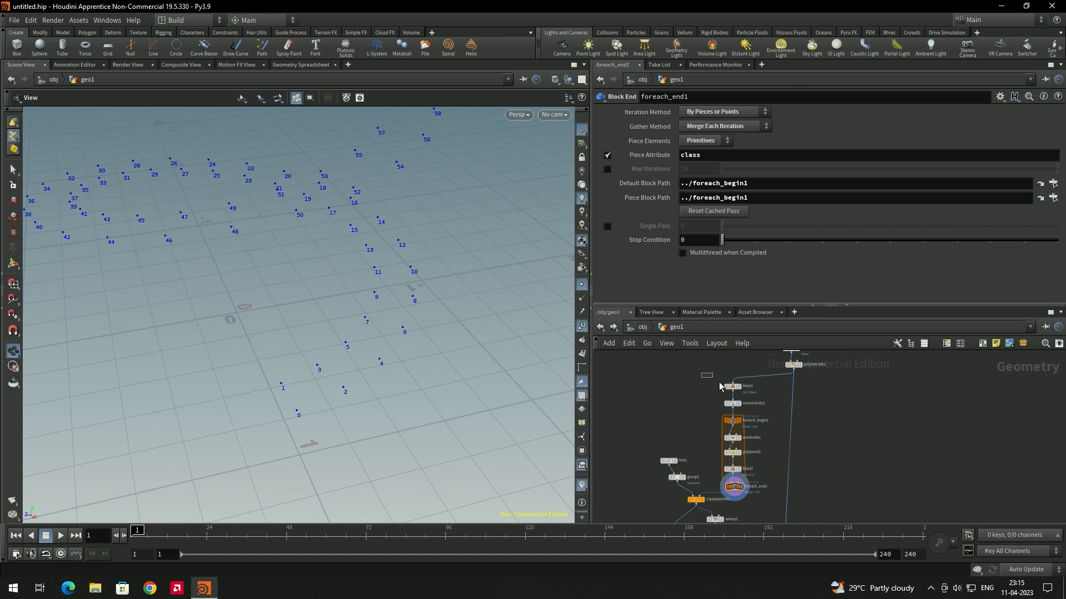
pyautogui.moveTo(762, 473); pyautogui.dragTo(732, 455)
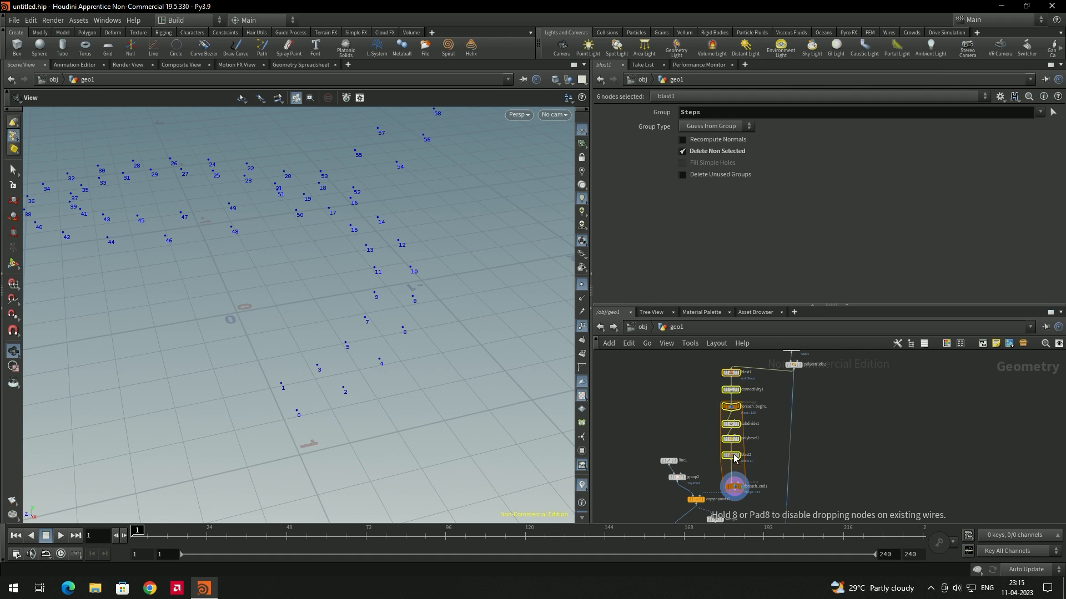
pyautogui.scroll(5, 763, 452)
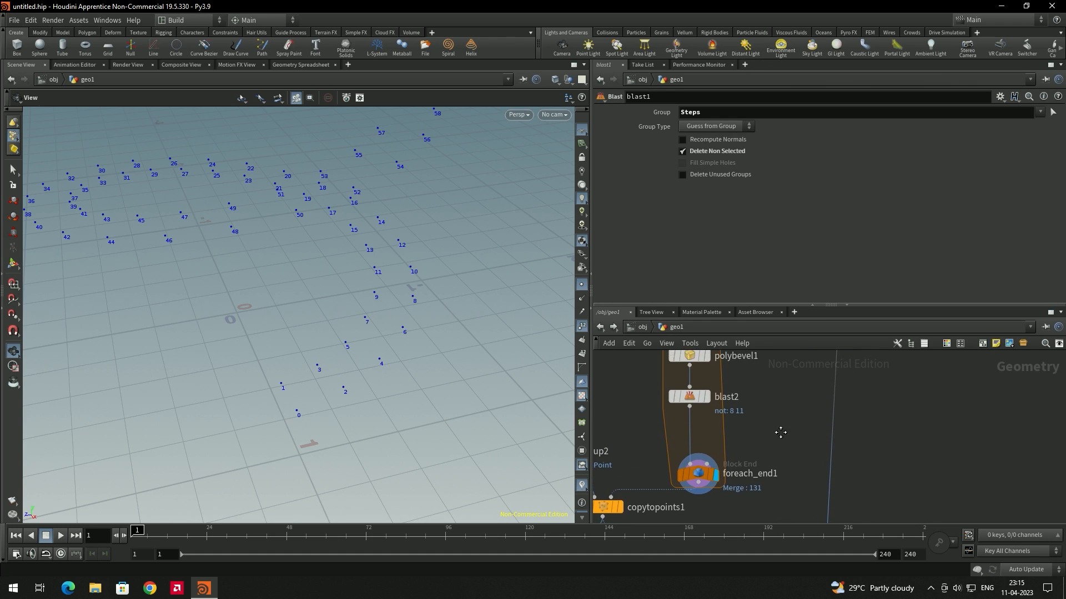
# Insert an Attribute Create node between blast2 and foreach_end1 inside the loop
pyautogui.press('Tab')
pyautogui.write('a')
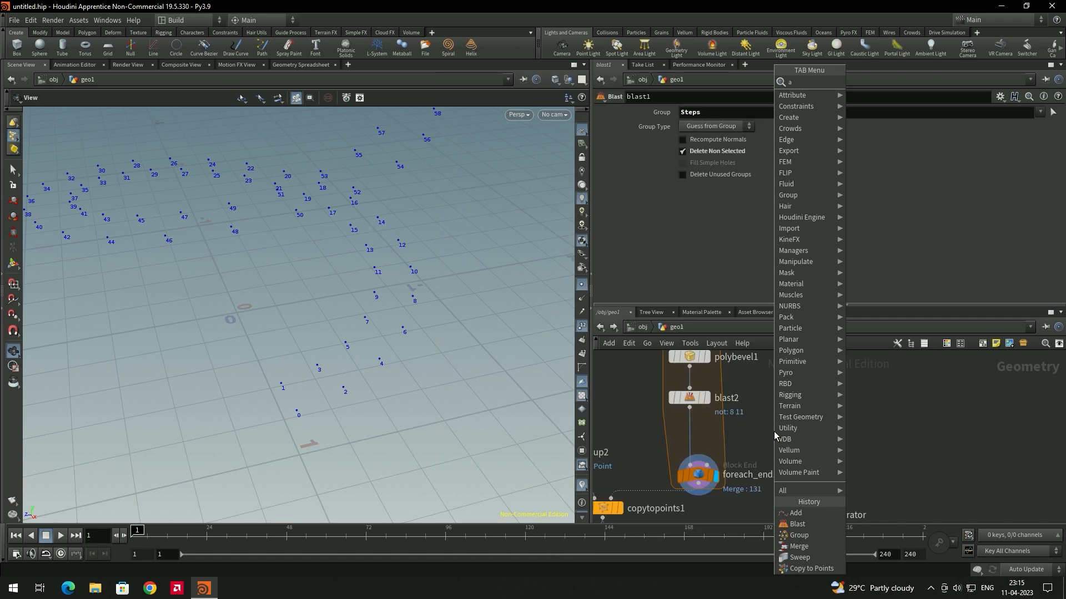
pyautogui.write('ttric')
pyautogui.press('Down')
pyautogui.press('Down')
pyautogui.press('Down')
pyautogui.press('Down')
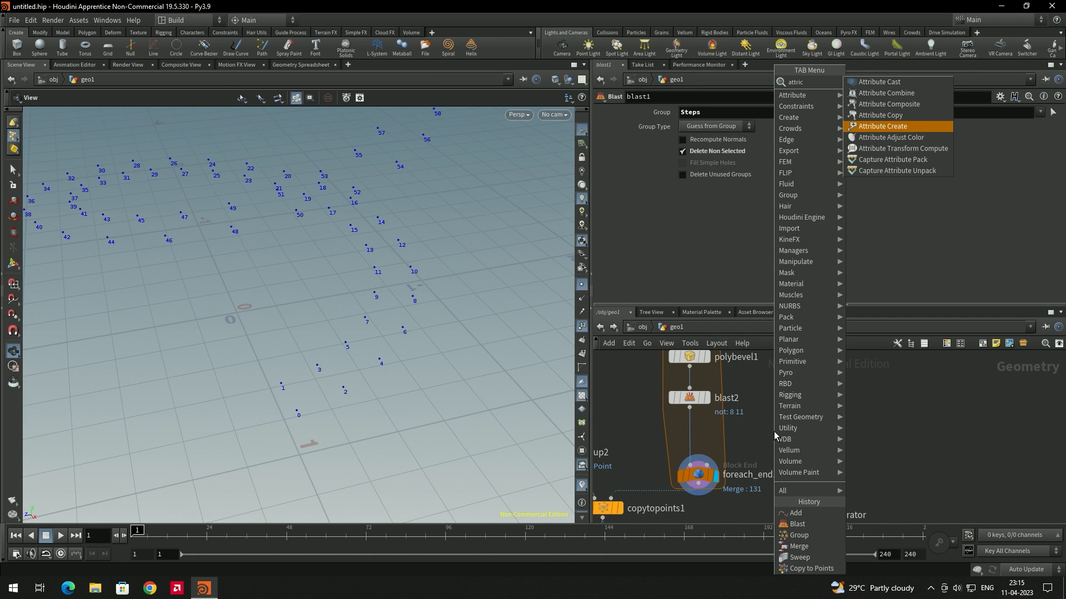
pyautogui.press('Return')
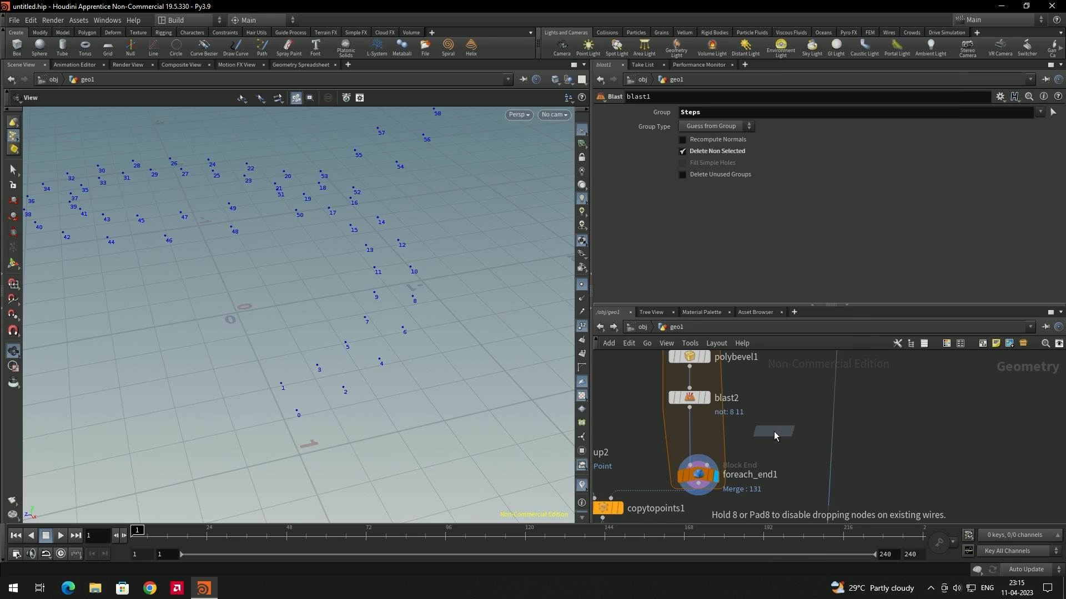
pyautogui.click(774, 431)
pyautogui.moveTo(774, 431); pyautogui.dragTo(691, 427)
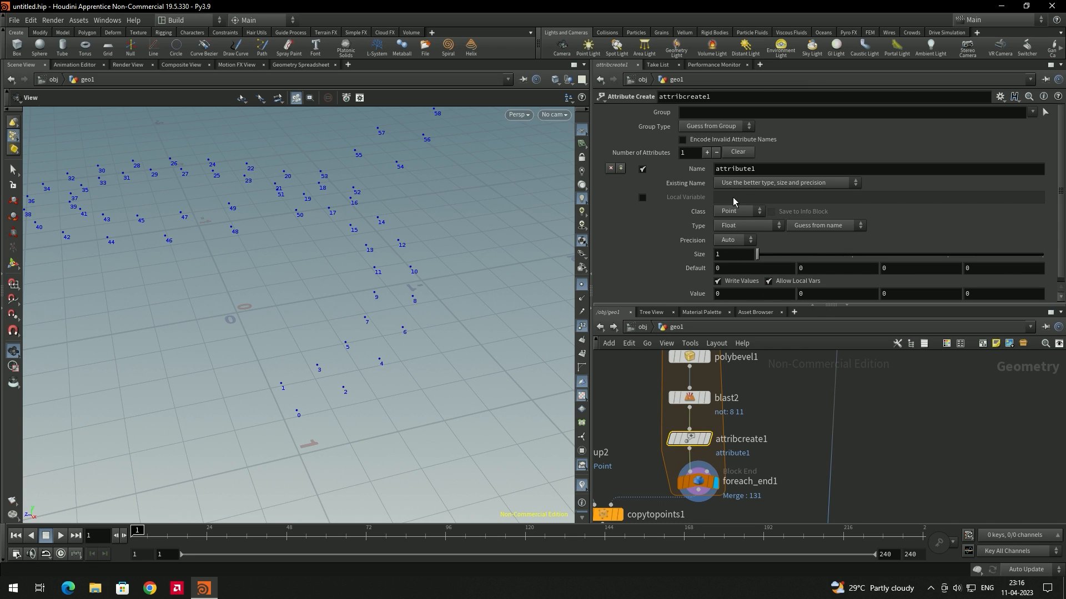
# Name the attribute of attribcreate1 id and set its Group Type to Points
pyautogui.doubleClick(752, 167)
pyautogui.press('BackSpace')
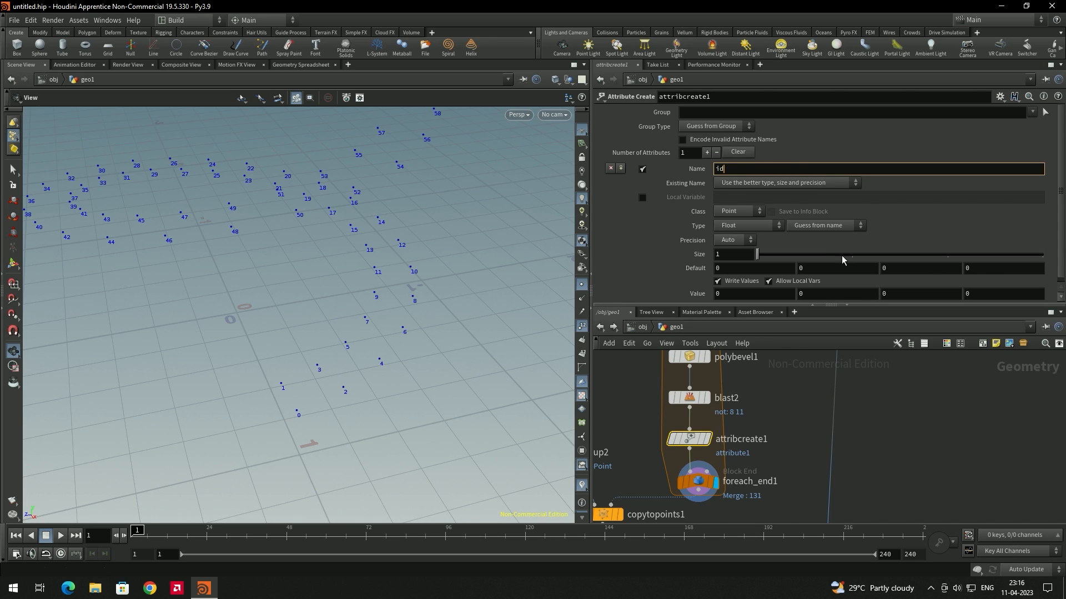
pyautogui.click(710, 128)
pyautogui.click(694, 167)
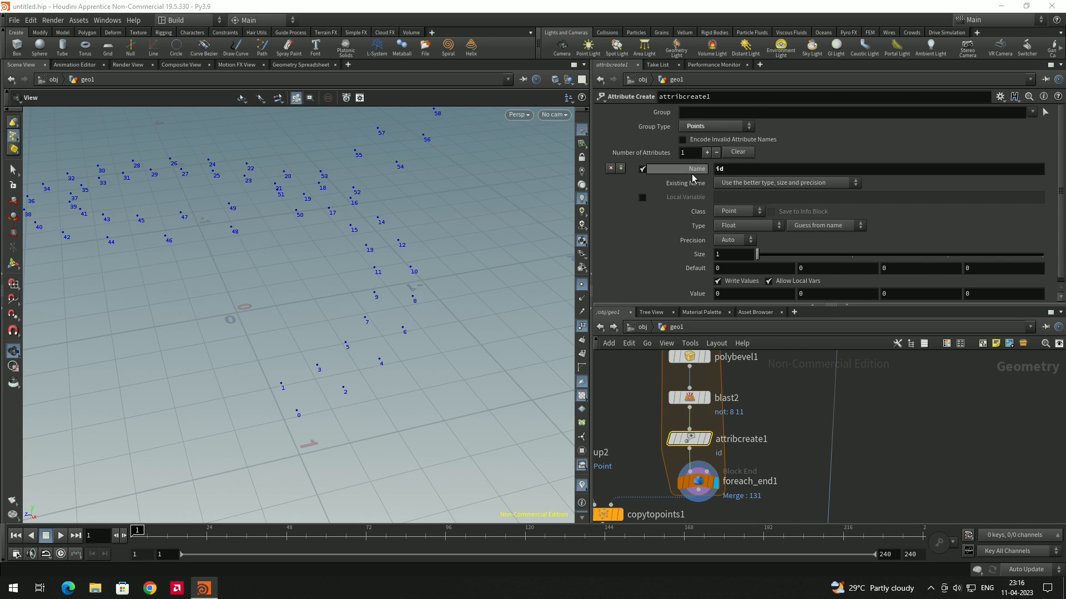
# Set the Group of attribcreate1 to point 0, with 0 as the attribute's first value
pyautogui.moveTo(309, 448); pyautogui.dragTo(366, 418)
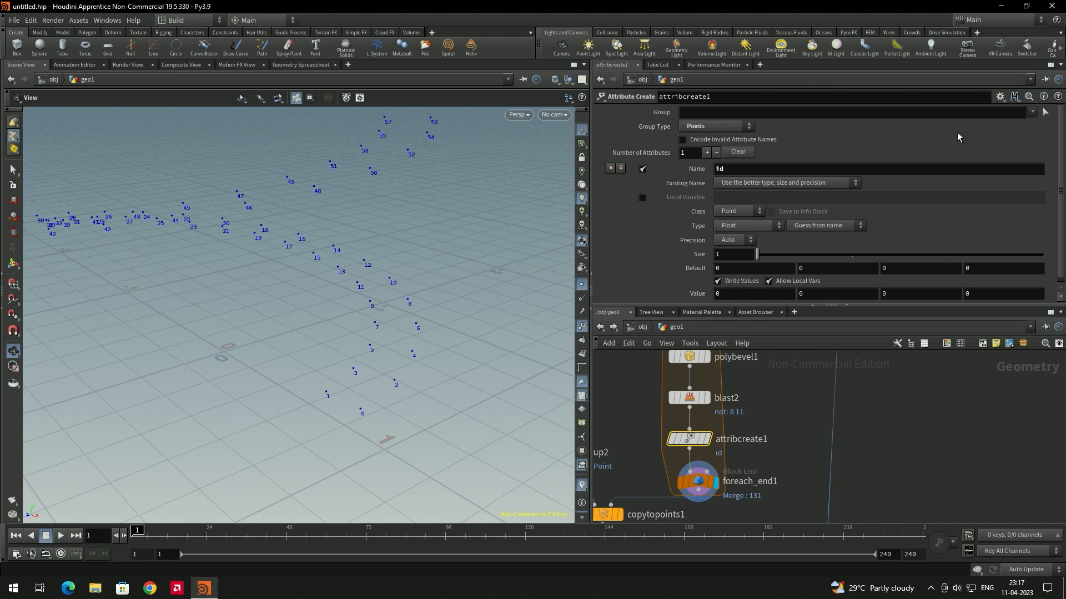
pyautogui.click(704, 115)
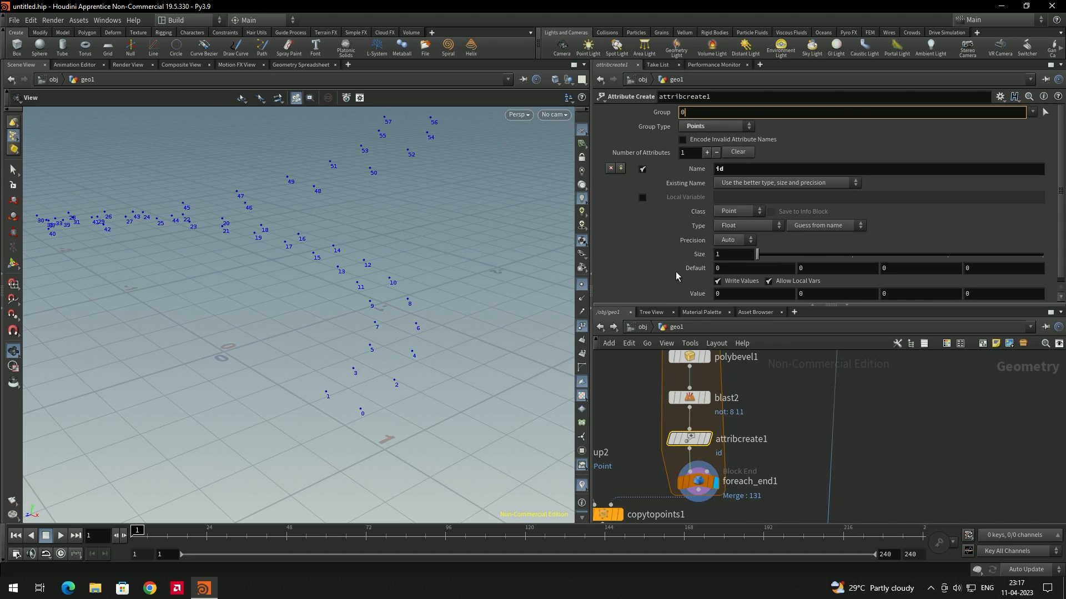
pyautogui.scroll(-1, 675, 272)
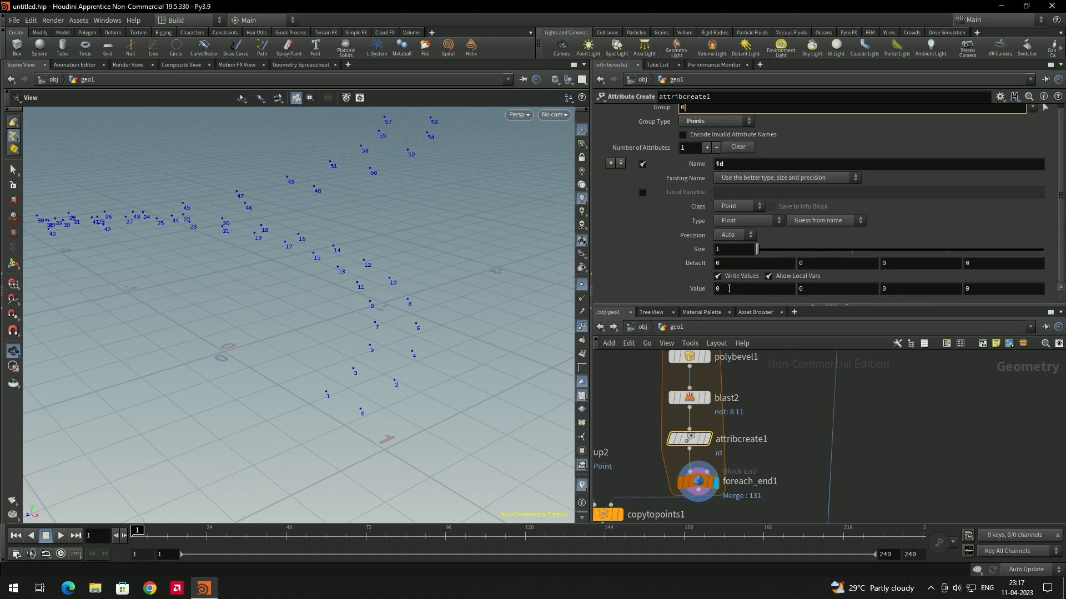
pyautogui.click(729, 289)
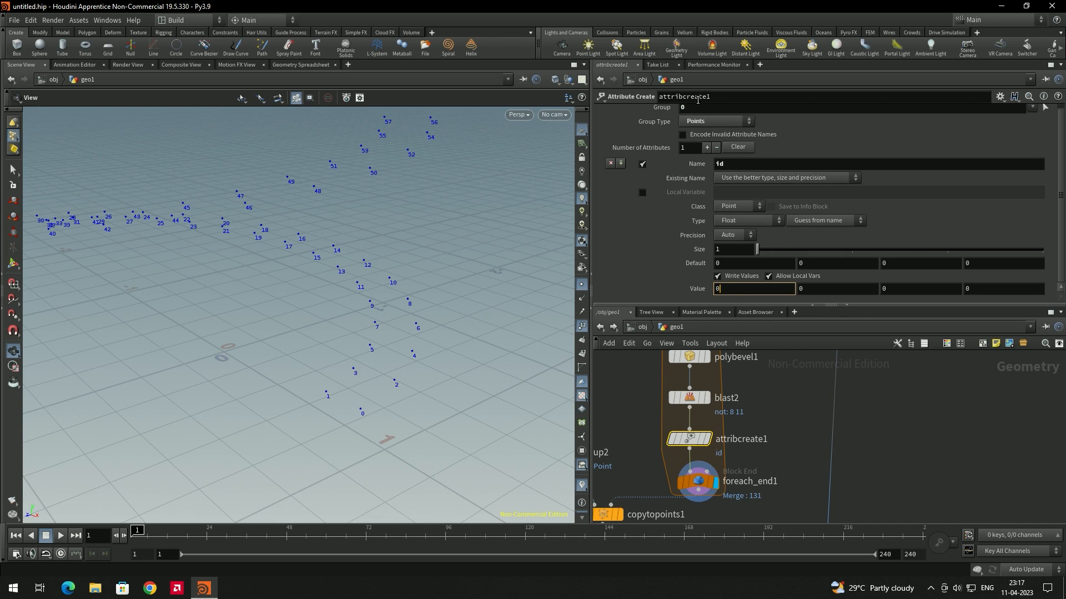
pyautogui.scroll(1, 694, 107)
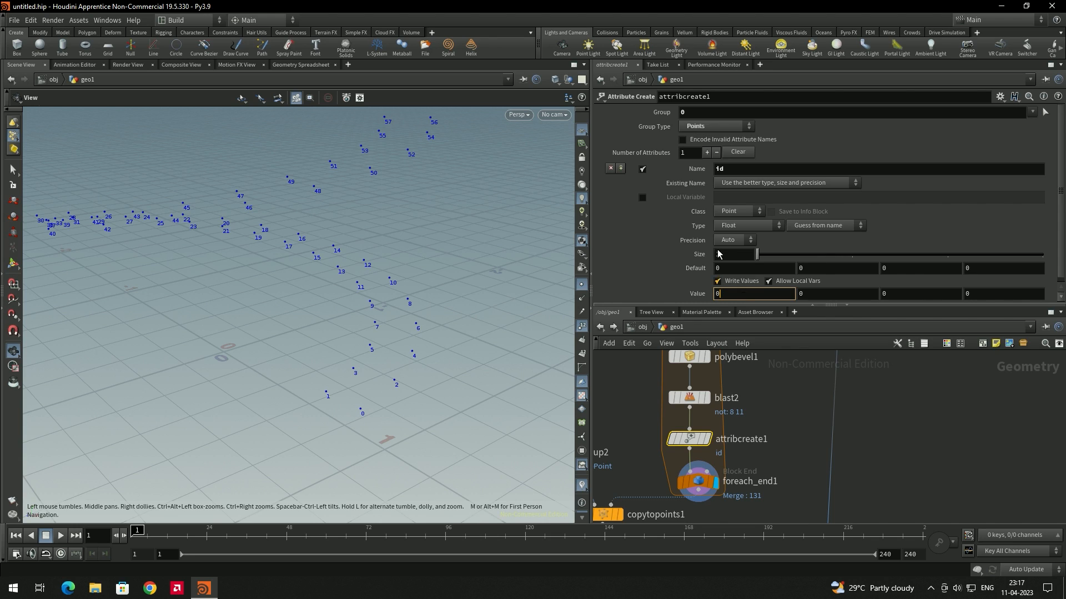
pyautogui.moveTo(772, 422); pyautogui.dragTo(735, 445, button='middle')
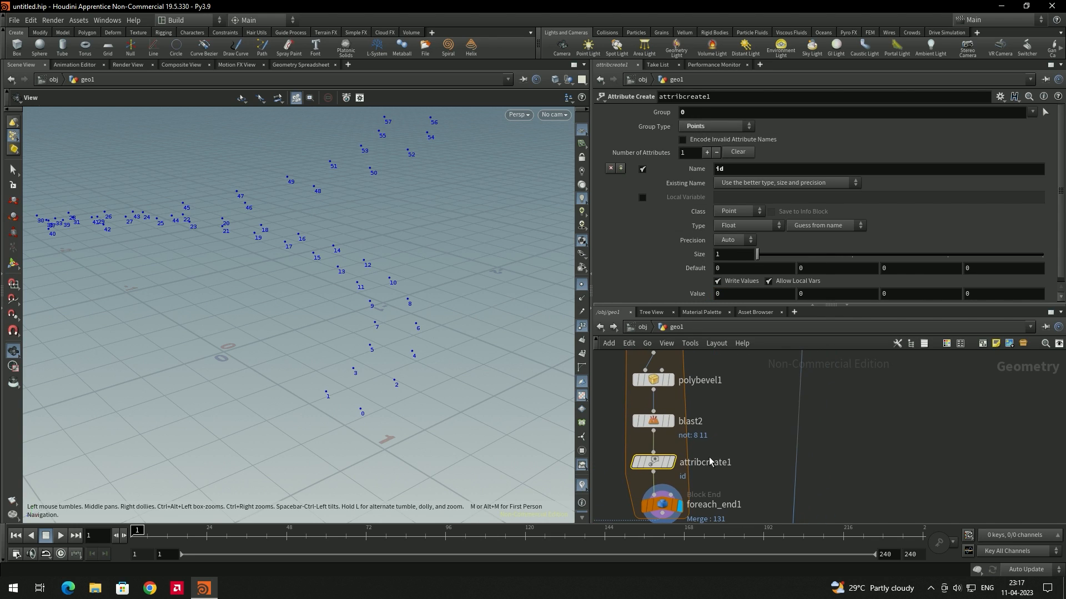
# Duplicate attribcreate1 and insert the copy between attribcreate1 and foreach_end1 inside the loop
pyautogui.moveTo(656, 464); pyautogui.dragTo(655, 454)
pyautogui.hotkey('ctrl', 'c')
pyautogui.hotkey('ctrl', 'v')
pyautogui.click(755, 438)
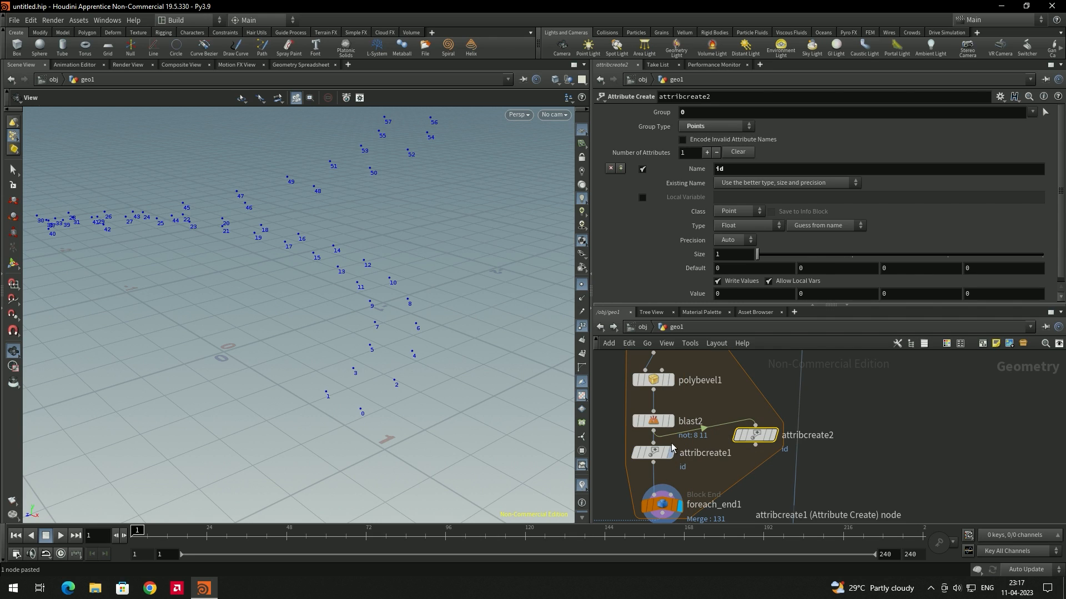
pyautogui.moveTo(755, 435); pyautogui.dragTo(647, 478)
pyautogui.scroll(1, 691, 451)
pyautogui.moveTo(716, 436); pyautogui.dragTo(762, 390, button='middle')
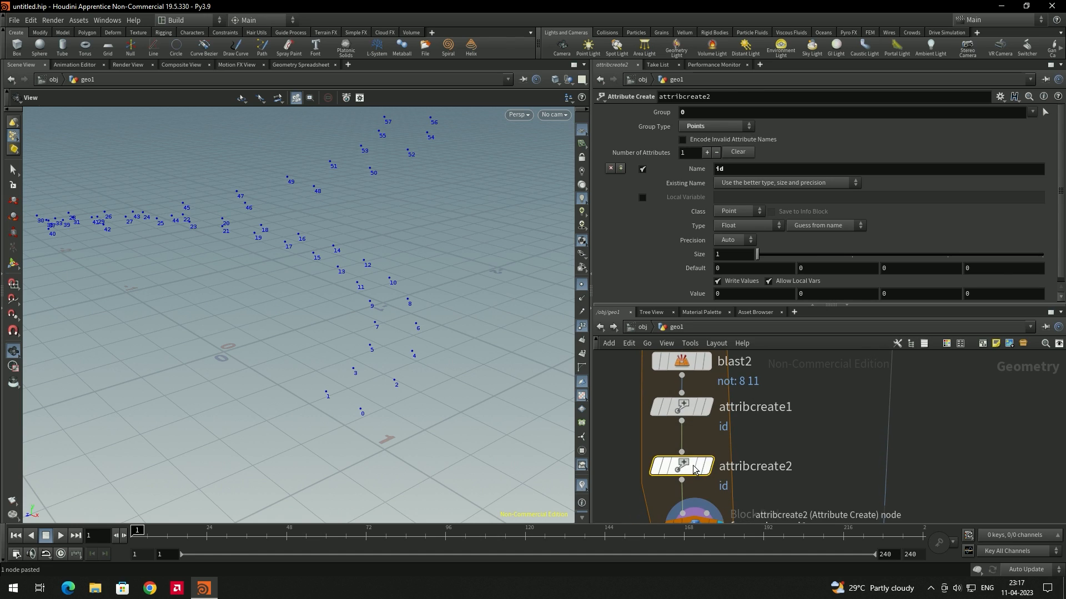
# Set the Group of attribcreate2 to point 1, with 1 as the attribute's first value
pyautogui.doubleClick(691, 113)
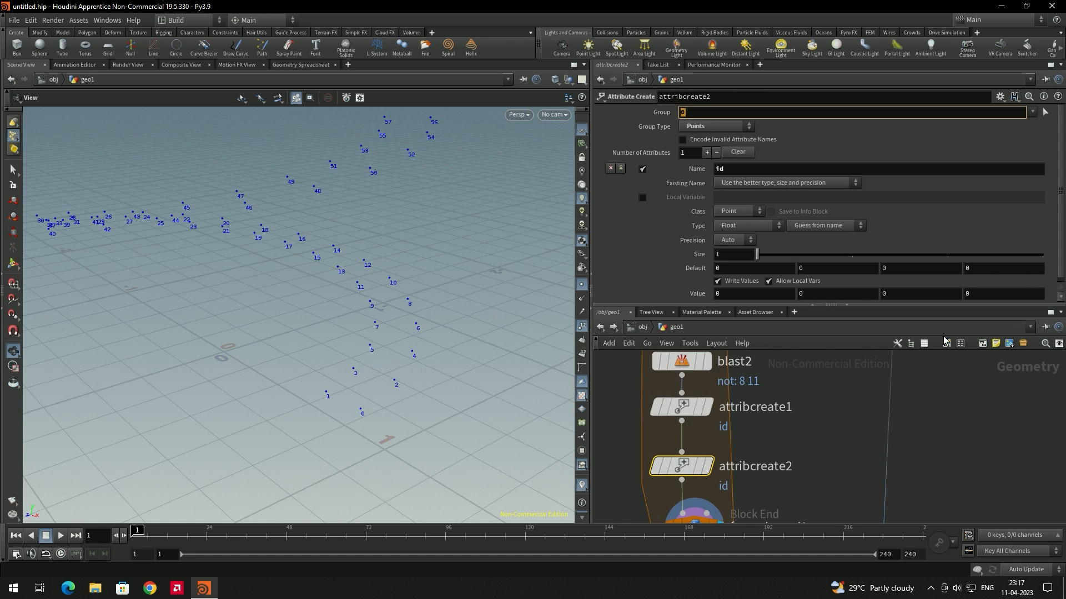
pyautogui.write('1')
pyautogui.click(739, 292)
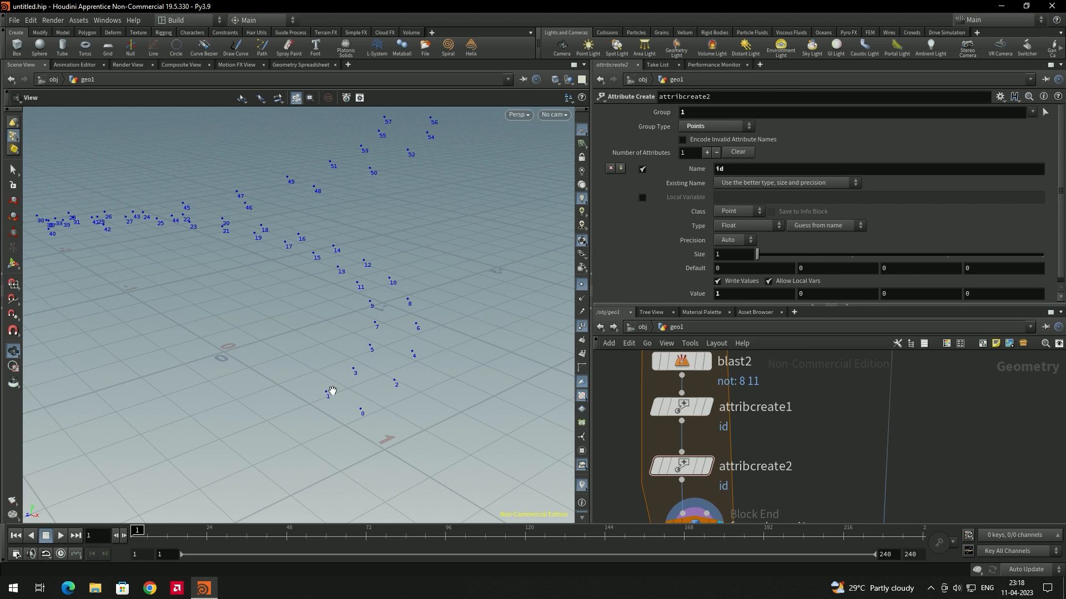
# Review the settings of attribcreate1, and display copytopoints1 to inspect its node information
pyautogui.click(791, 407)
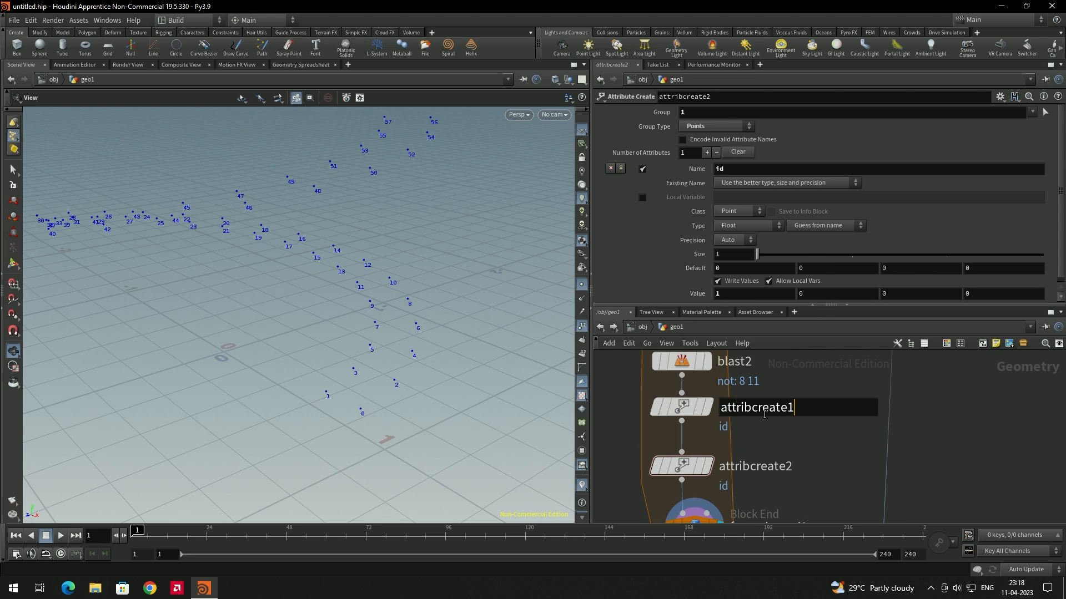
pyautogui.click(686, 408)
pyautogui.click(742, 415)
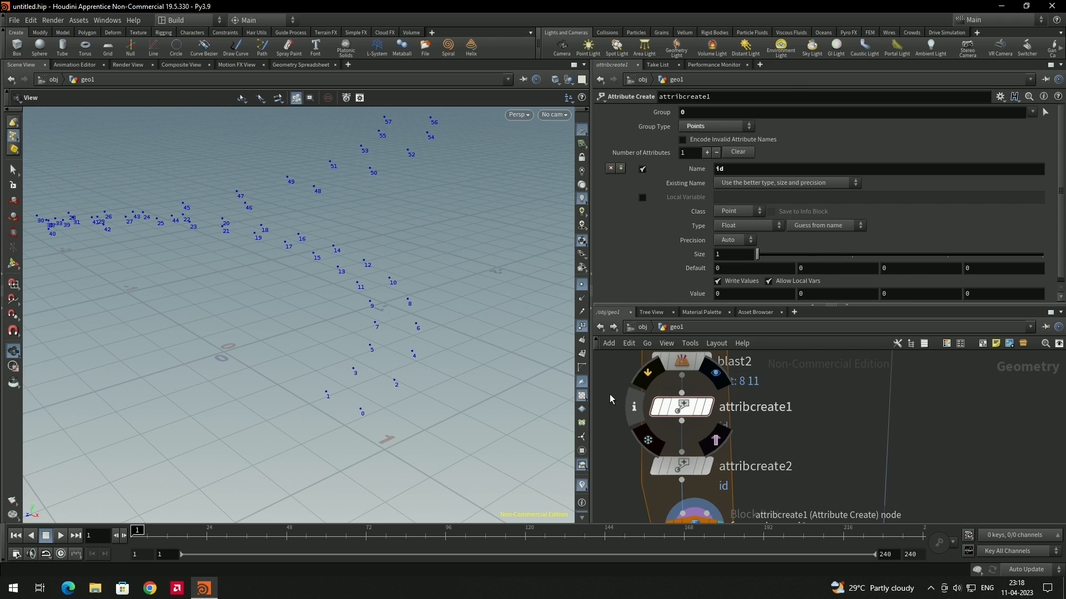
pyautogui.scroll(-5, 693, 451)
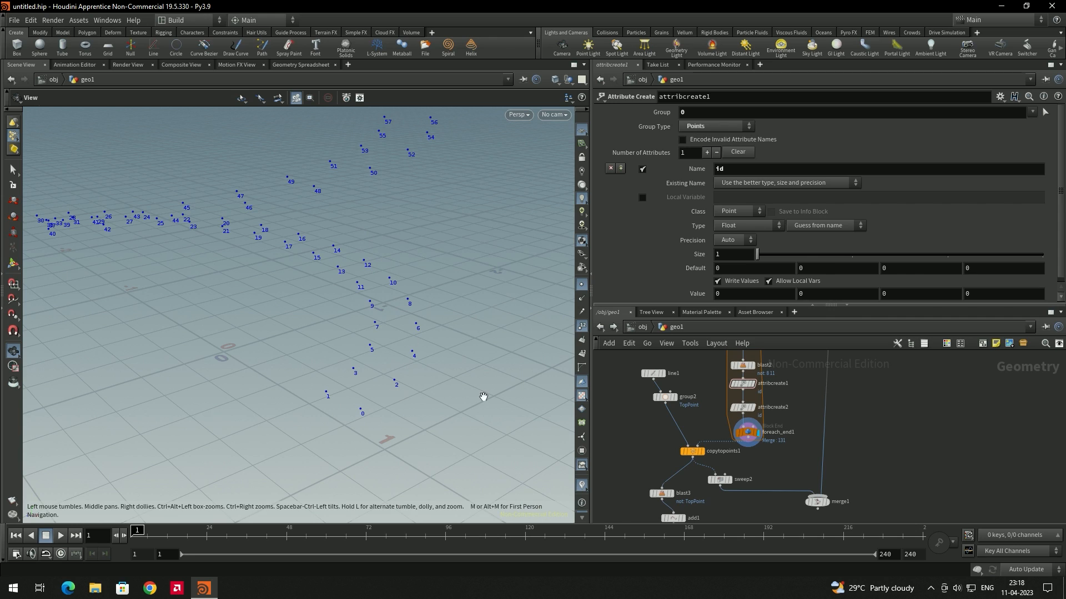
pyautogui.scroll(2, 790, 434)
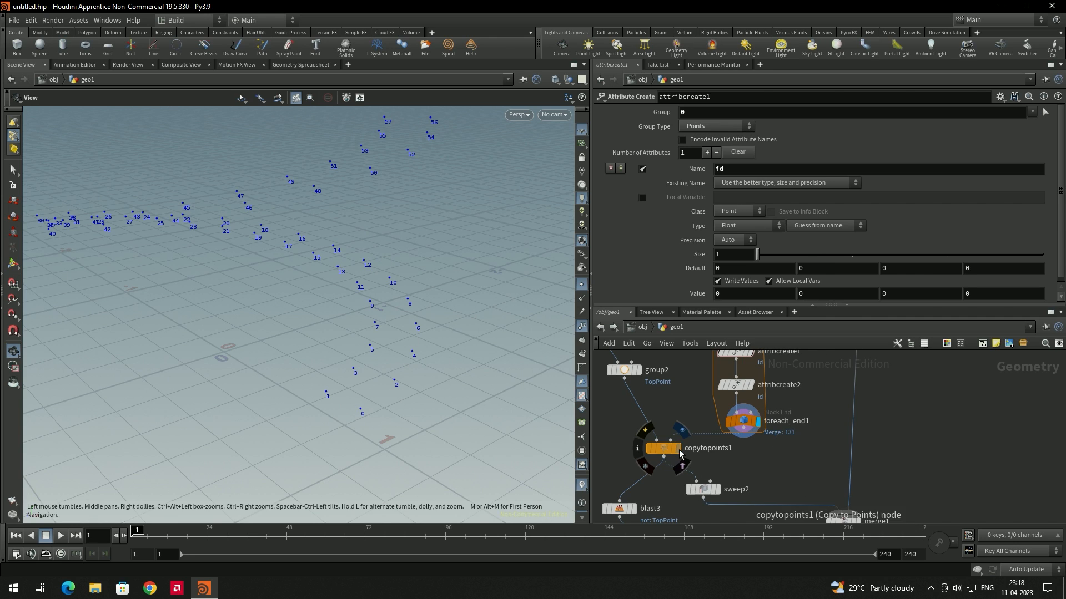
pyautogui.click(677, 447)
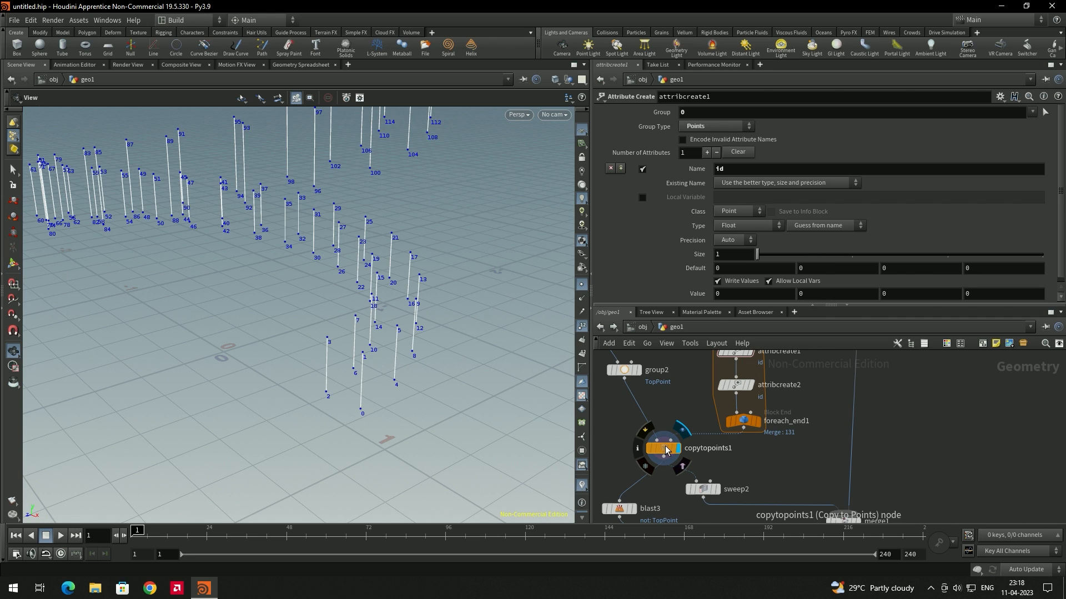
pyautogui.middleClick(666, 450)
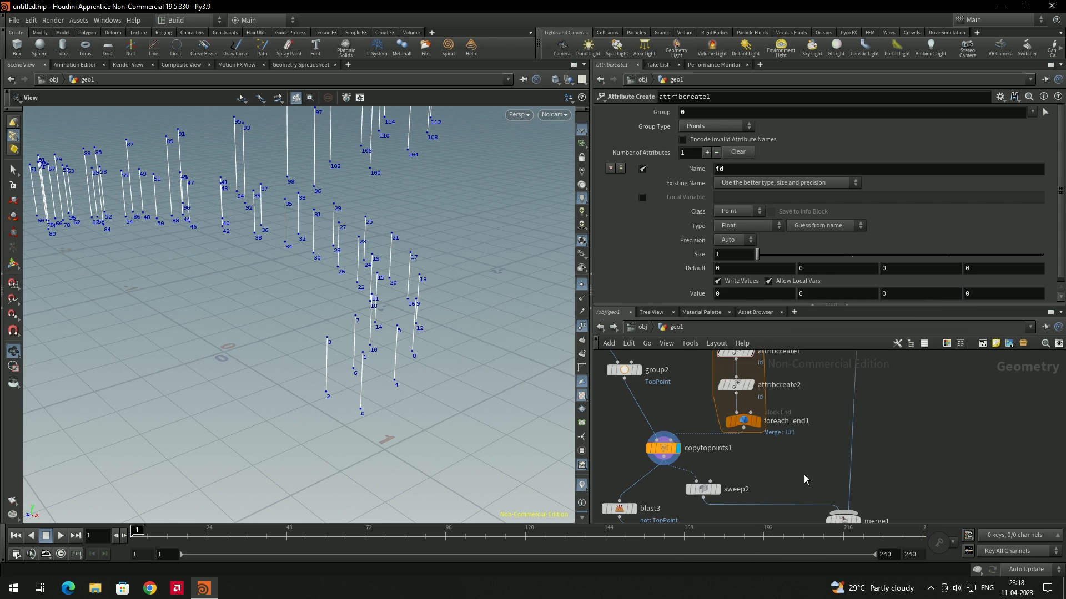
# Display add1 and make it connect the points By Attribute, using id as the Attribute Name
pyautogui.moveTo(749, 489); pyautogui.dragTo(776, 424, button='middle')
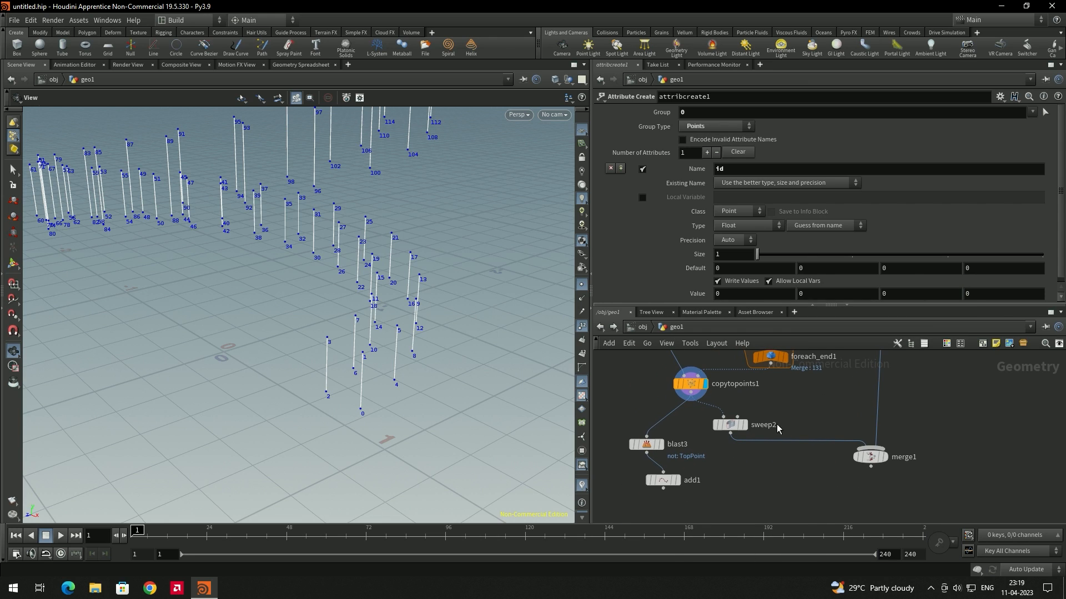
pyautogui.click(667, 481)
pyautogui.click(678, 481)
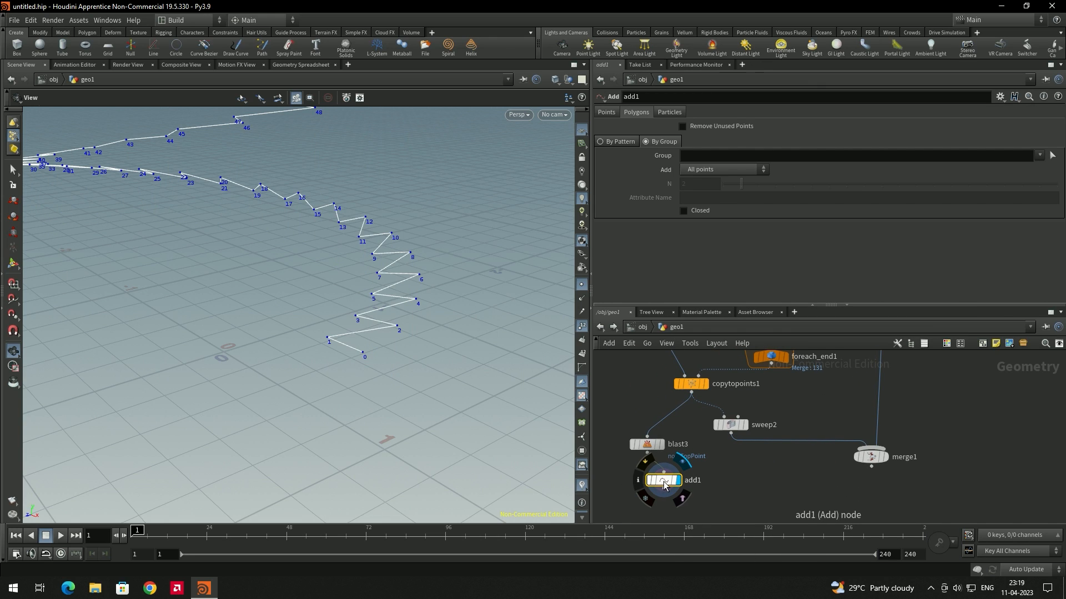
pyautogui.click(706, 170)
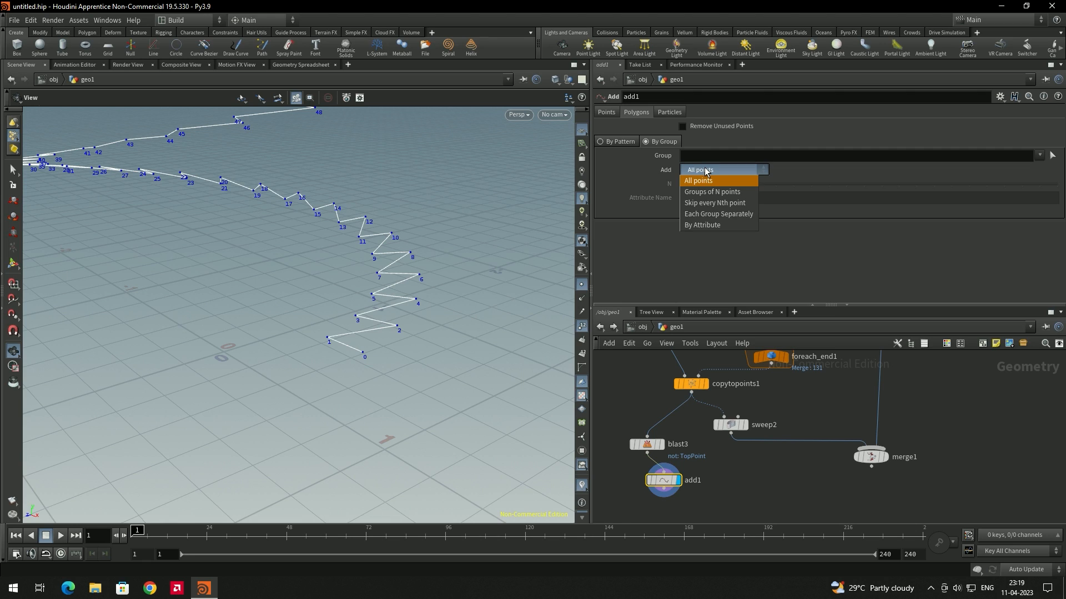
pyautogui.click(701, 225)
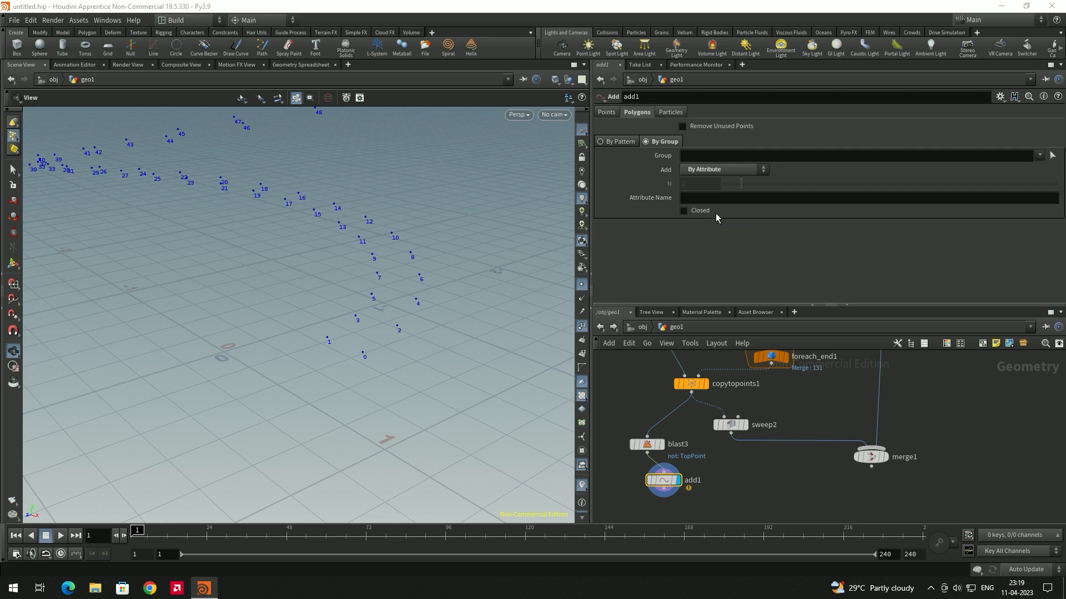
pyautogui.click(688, 197)
pyautogui.write('id')
pyautogui.press('Return')
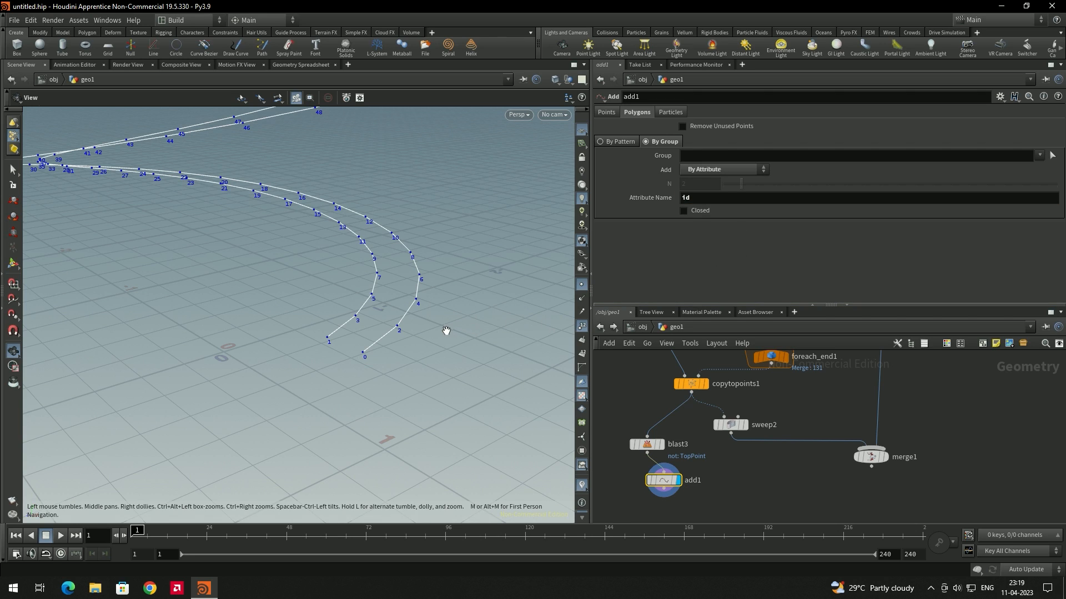
pyautogui.moveTo(366, 356); pyautogui.dragTo(389, 354)
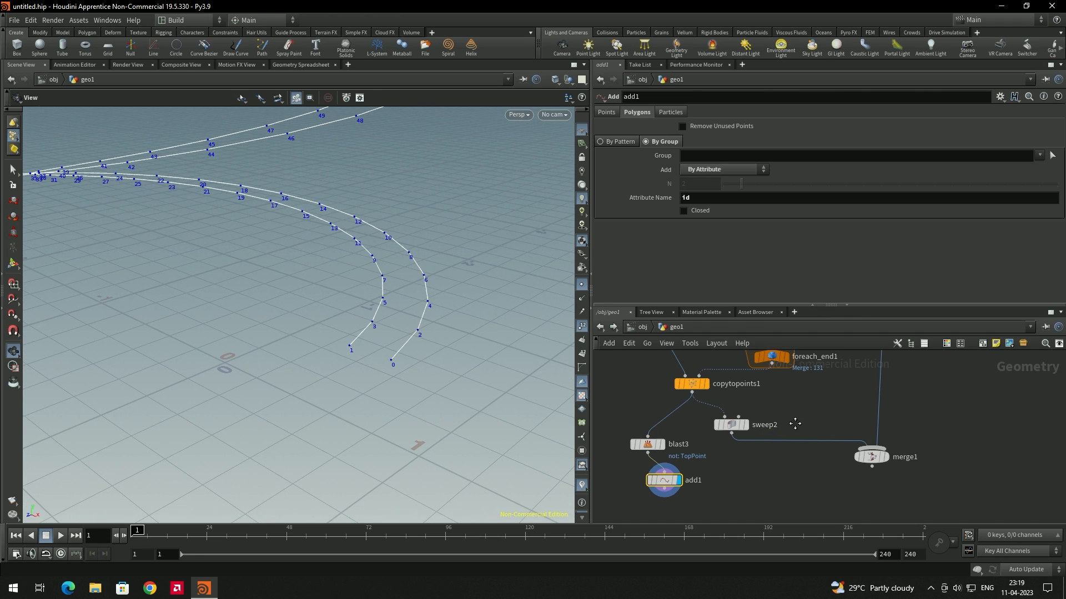
# Compare the group and value settings of attribcreate2 and attribcreate1, and examine the two handrail curves of add1
pyautogui.moveTo(792, 423); pyautogui.dragTo(760, 506, button='middle')
pyautogui.click(732, 404)
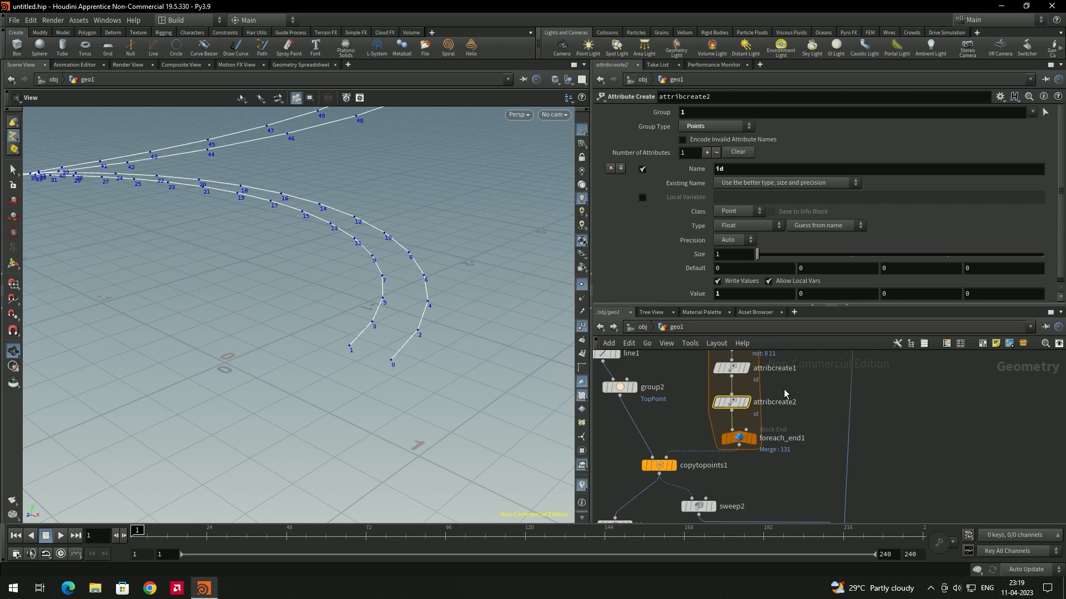
pyautogui.moveTo(731, 383); pyautogui.dragTo(722, 412, button='middle')
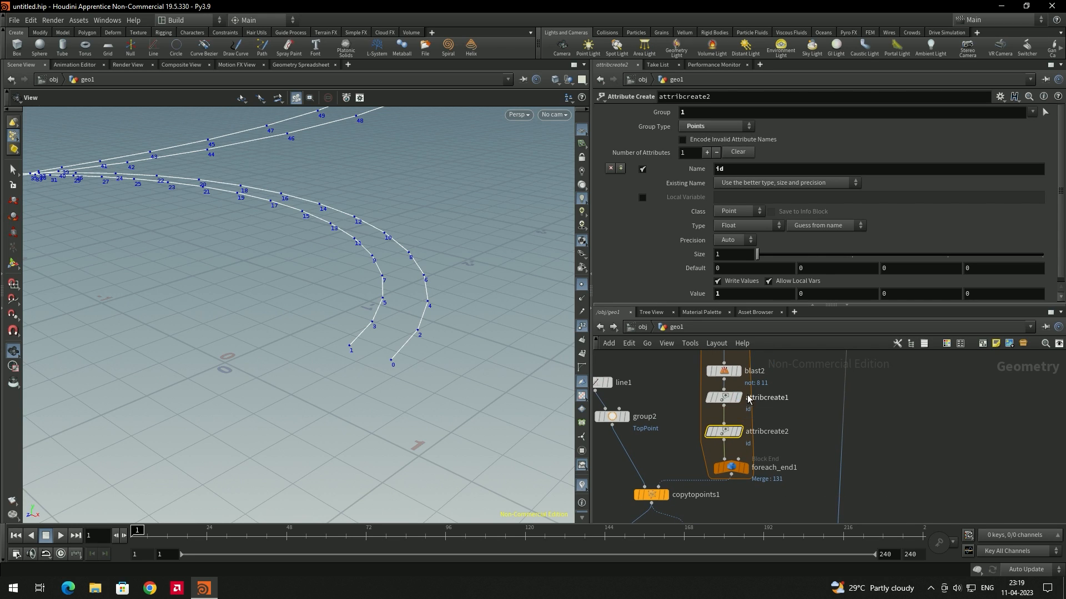
pyautogui.click(727, 400)
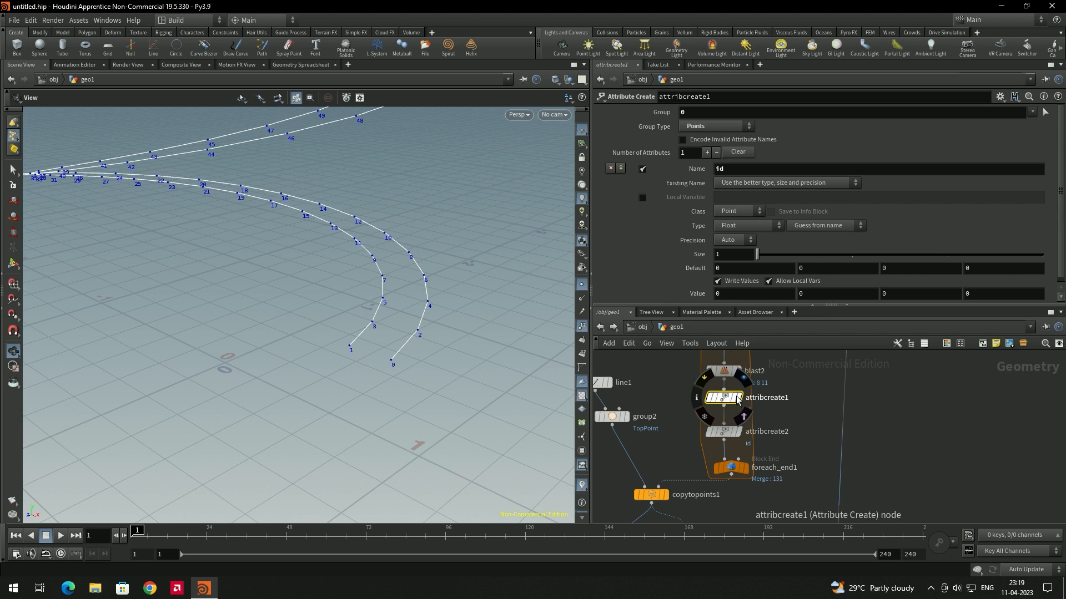
pyautogui.moveTo(809, 442); pyautogui.dragTo(839, 354, button='middle')
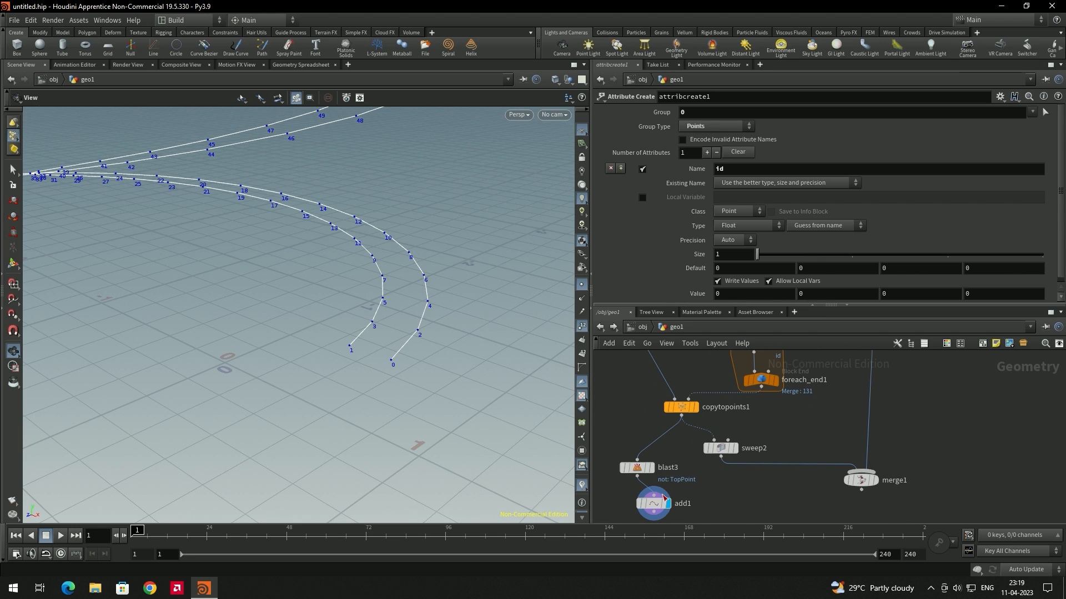
pyautogui.moveTo(661, 509)
pyautogui.moveTo(284, 208); pyautogui.dragTo(275, 237)
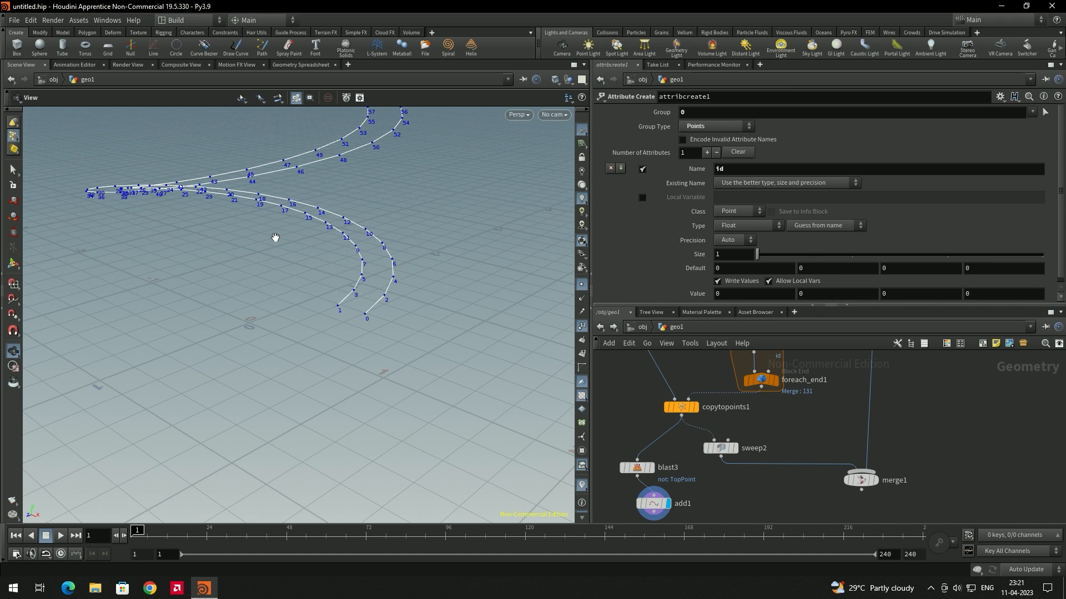
# Add a new Merge node that combines add1 with copytopoints1, and display it
pyautogui.moveTo(746, 517); pyautogui.dragTo(743, 480, button='middle')
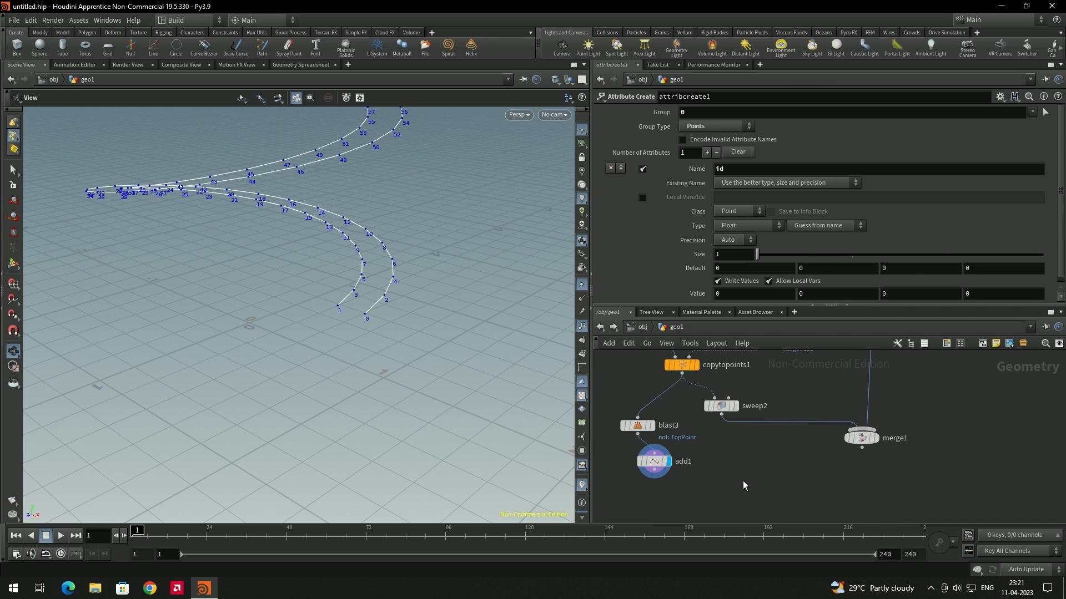
pyautogui.press('Tab')
pyautogui.write('merge')
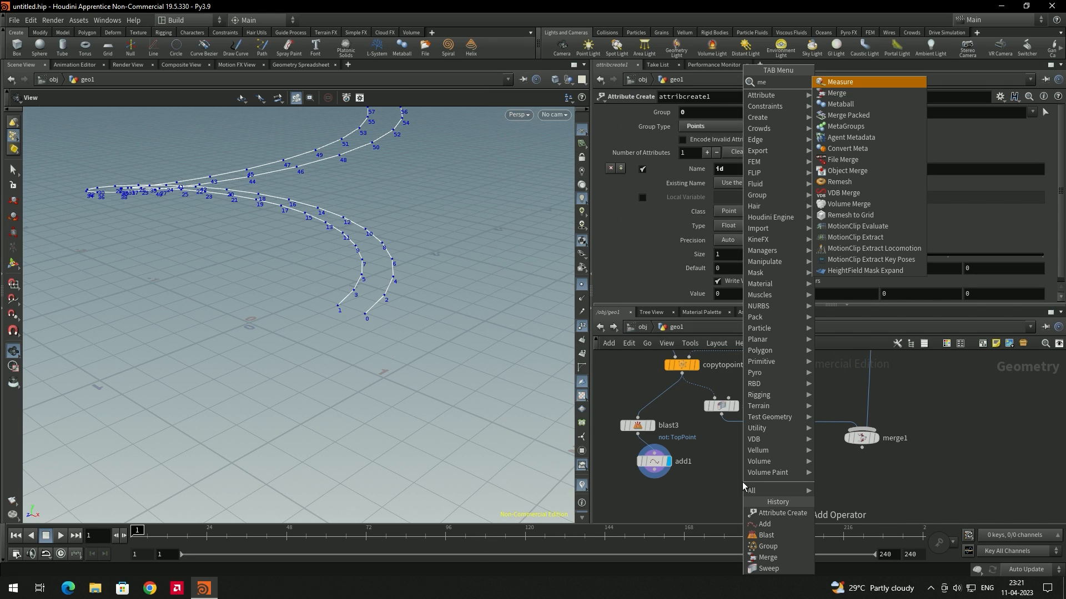
pyautogui.press('Return')
pyautogui.click(751, 487)
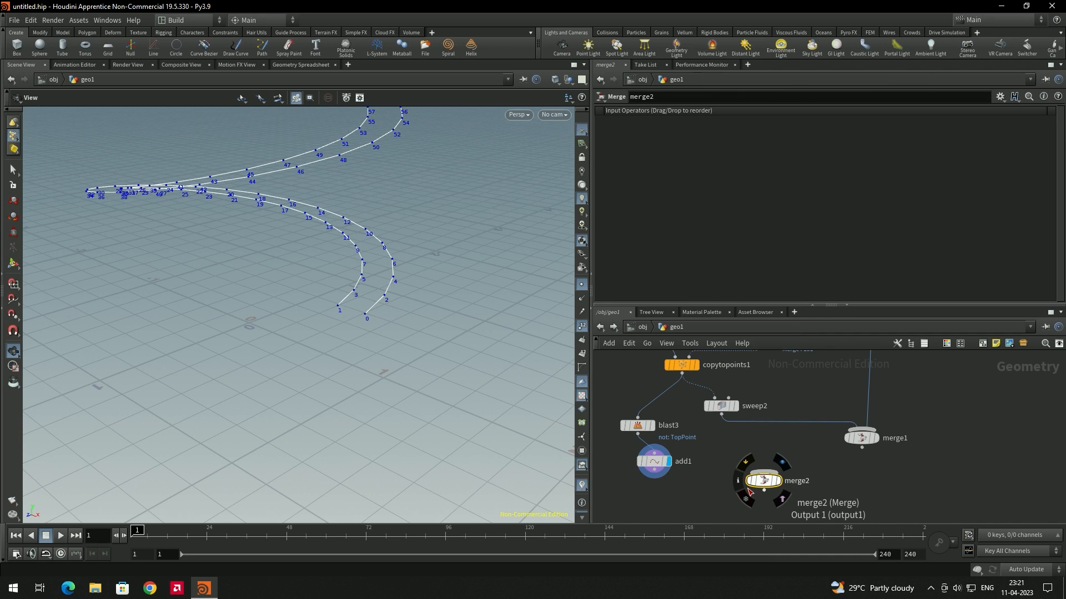
pyautogui.click(764, 470)
pyautogui.click(668, 469)
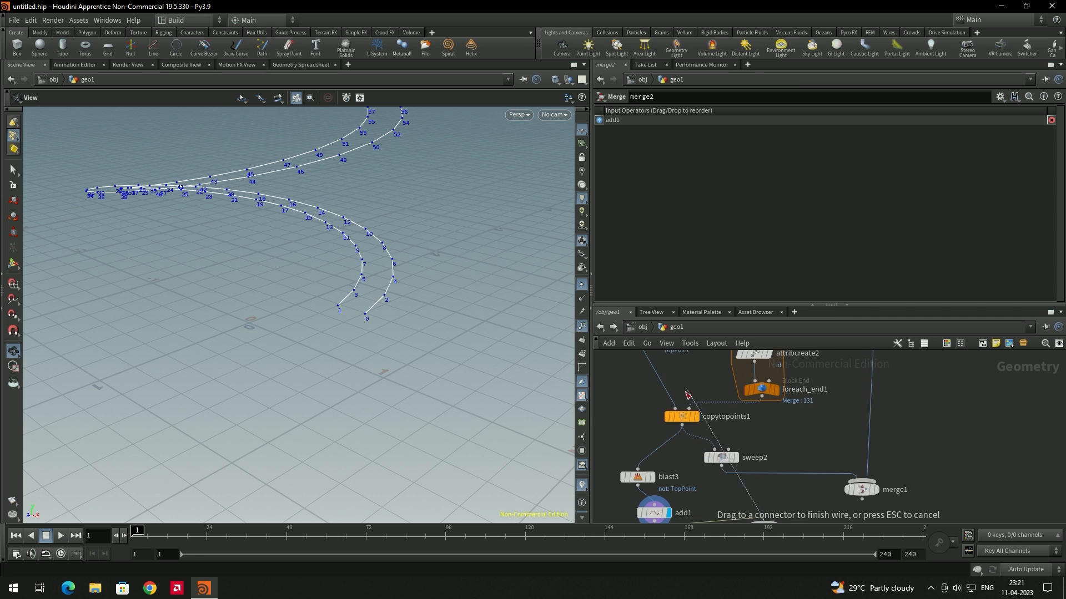
pyautogui.click(687, 423)
pyautogui.click(736, 494)
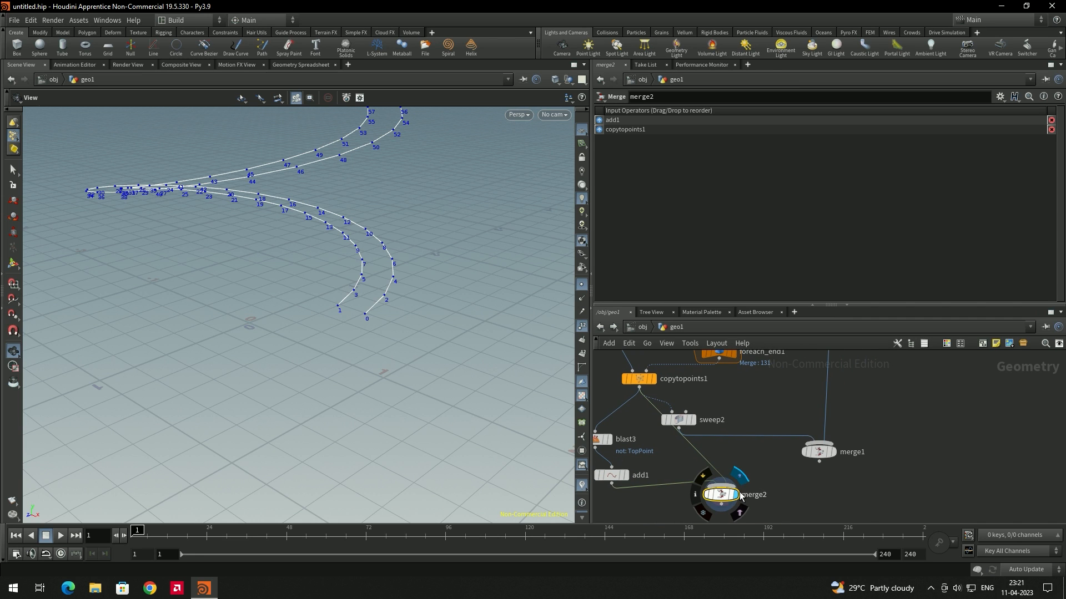
pyautogui.moveTo(403, 368); pyautogui.dragTo(384, 353)
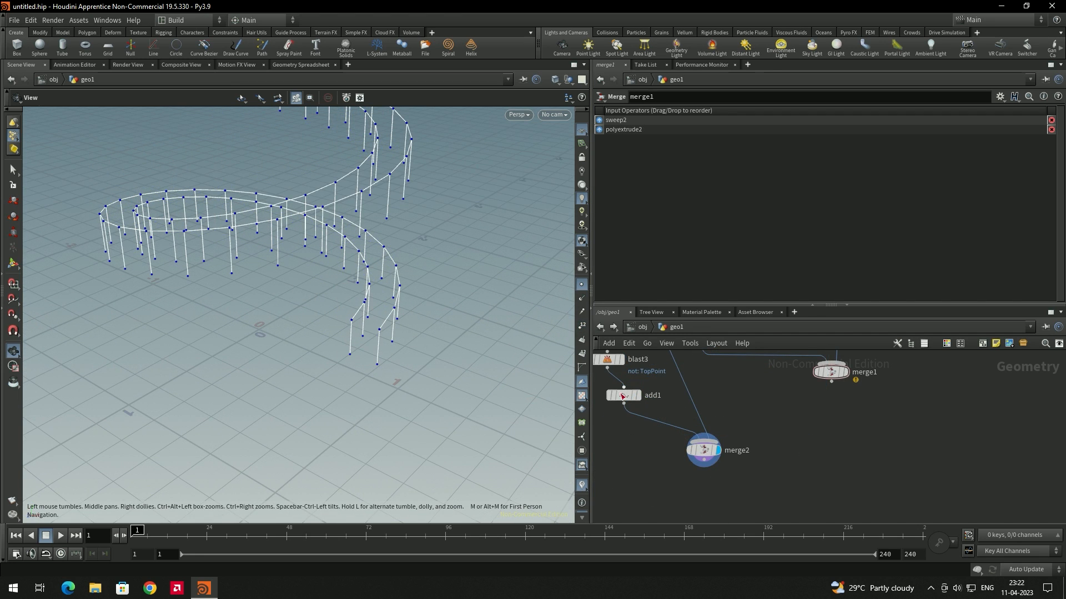
# Add a PolyWire node connected below merge2
pyautogui.moveTo(664, 463); pyautogui.dragTo(668, 430, button='middle')
pyautogui.click(707, 419)
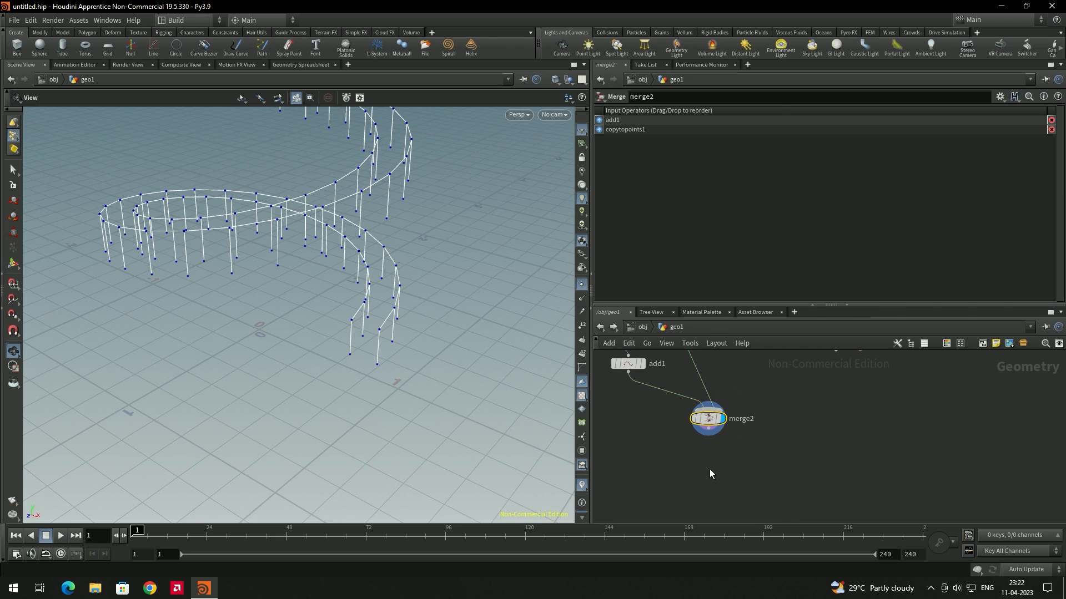
pyautogui.press('Tab')
pyautogui.write('poly')
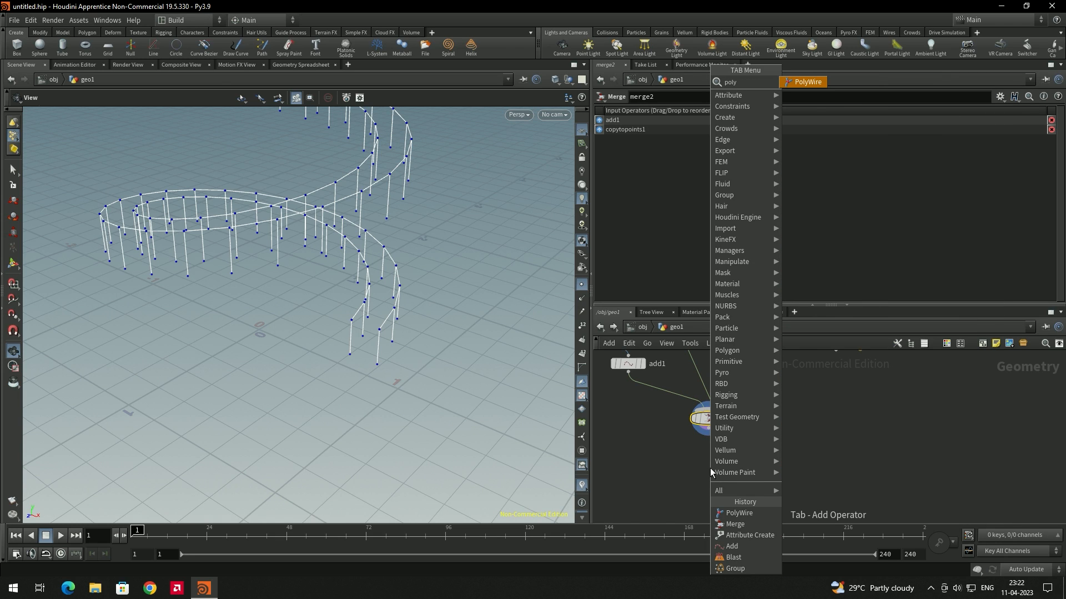
pyautogui.write('wi')
pyautogui.press('Return')
pyautogui.click(711, 471)
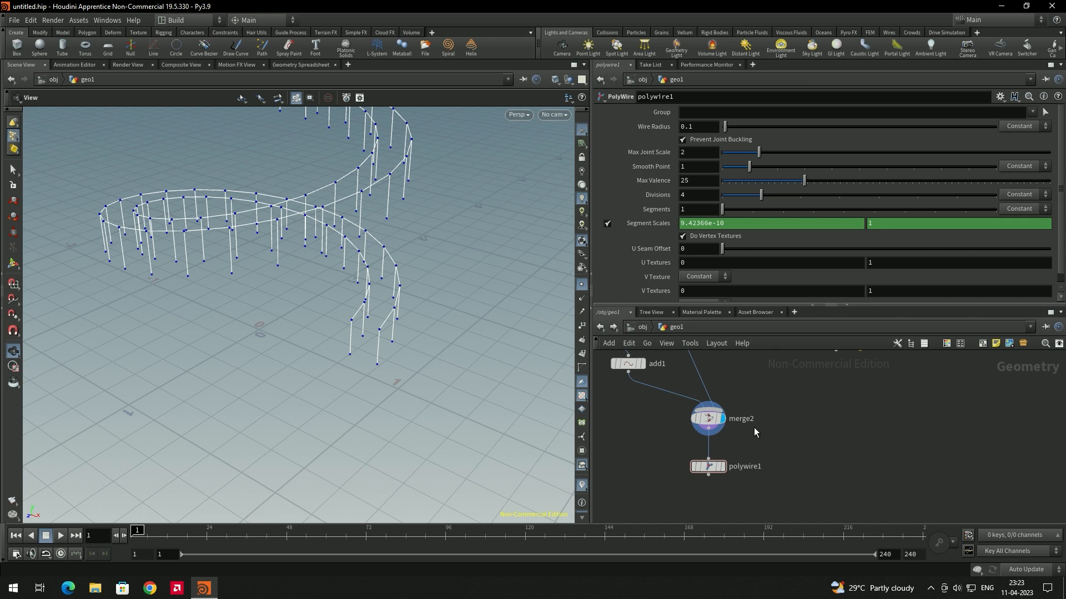
# Display polywire1 with Prevent Joint Buckling off, Wire Radius 0.017, Divisions 7 and Max Valence 26
pyautogui.click(721, 467)
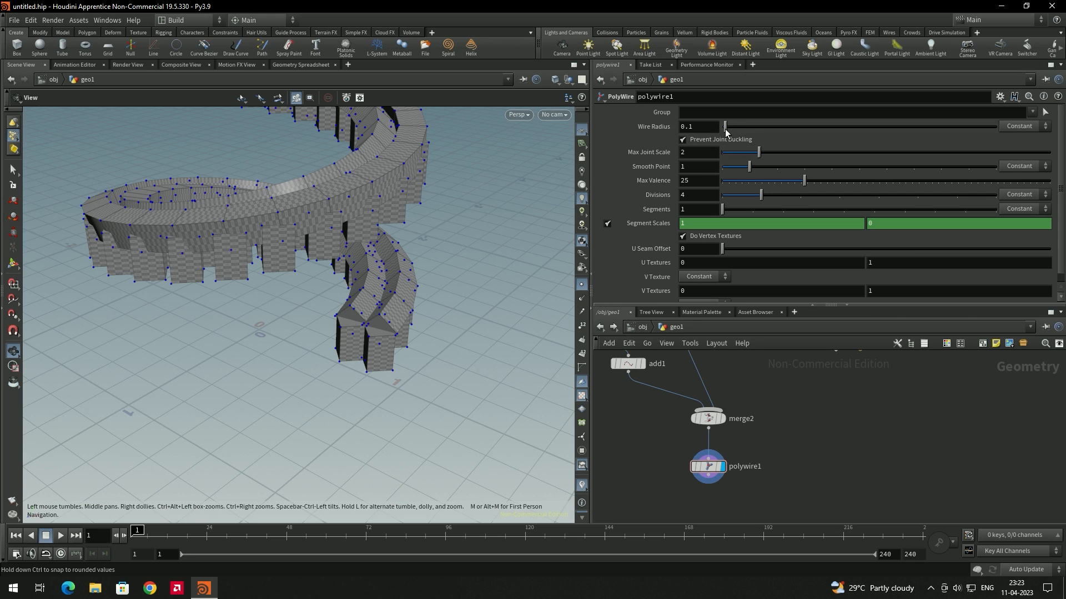
pyautogui.moveTo(761, 128); pyautogui.dragTo(634, 120)
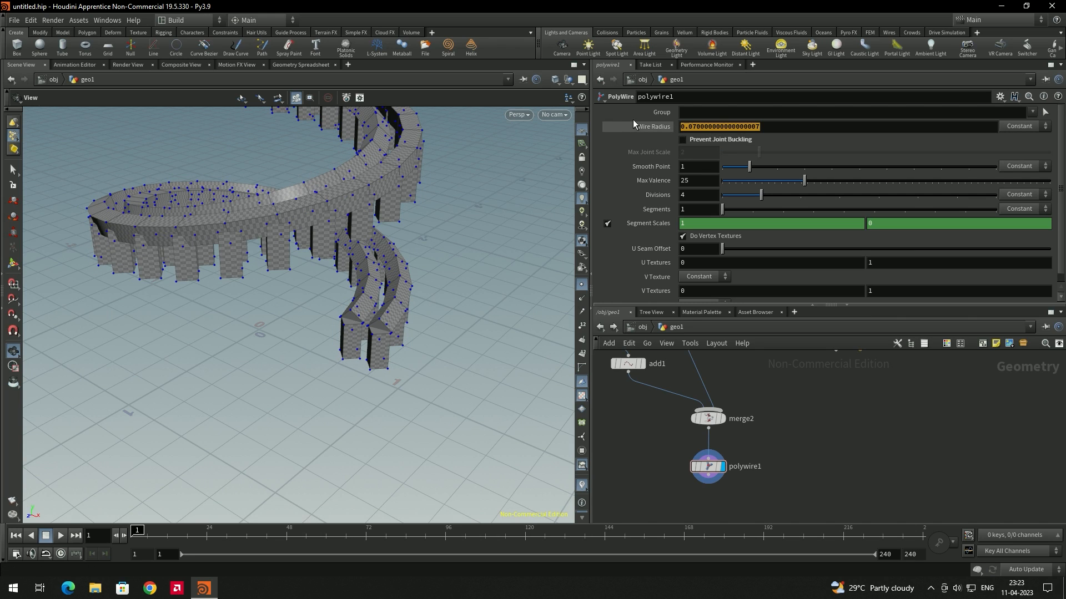
pyautogui.write('0.017')
pyautogui.press('Return')
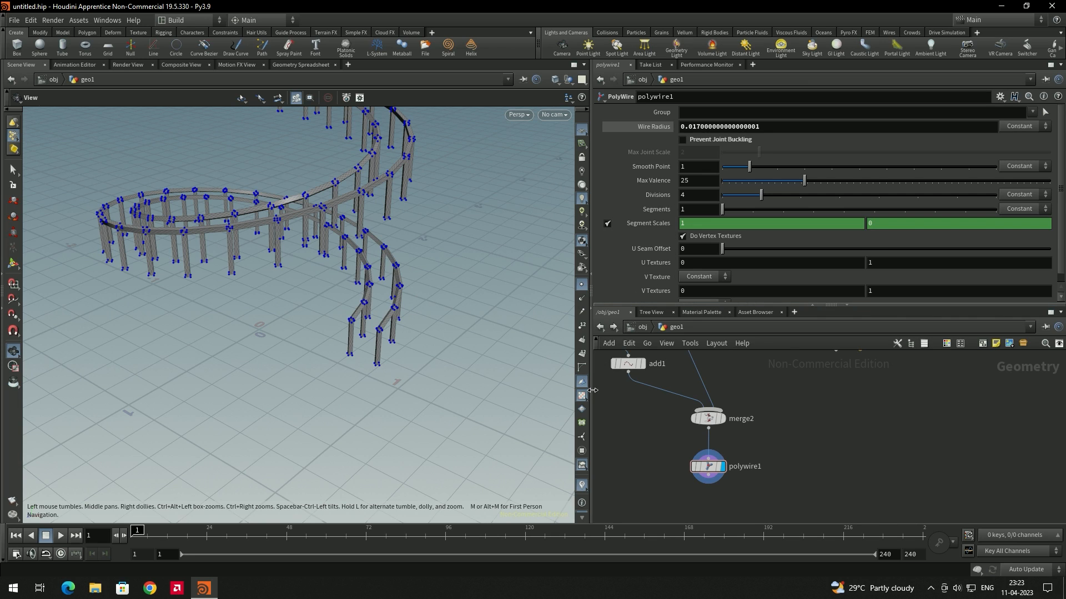
pyautogui.scroll(5, 397, 341)
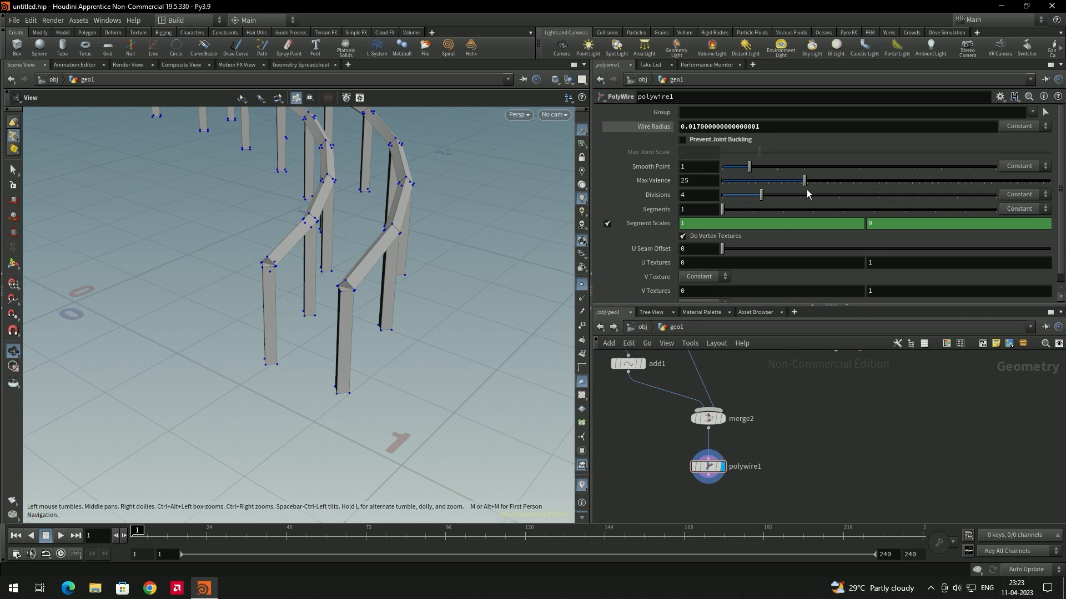
pyautogui.moveTo(759, 196); pyautogui.dragTo(857, 211)
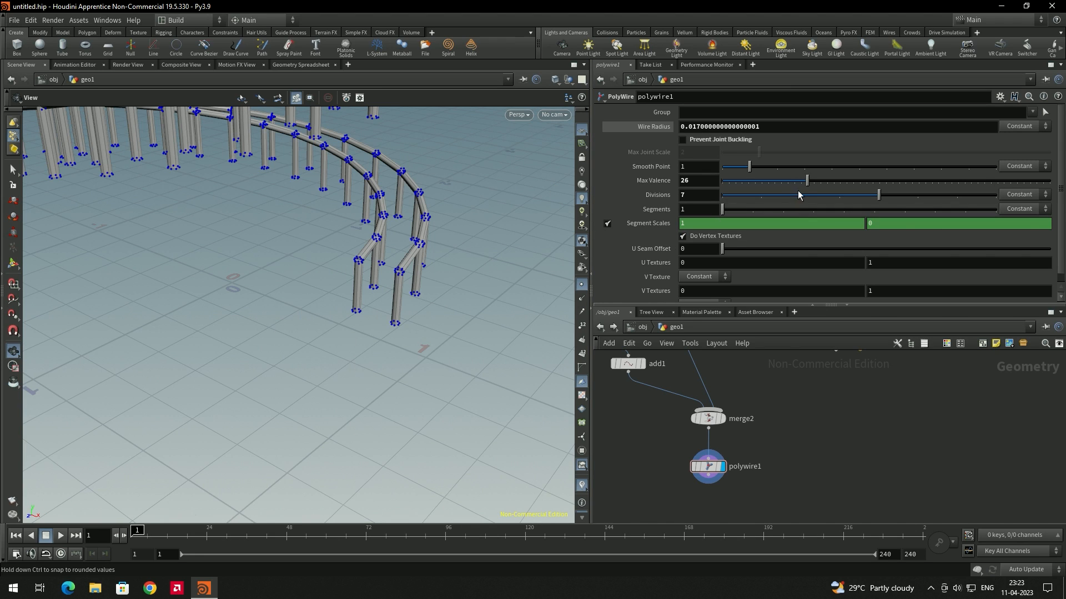
# Set polywire1's Divisions to 10 and inspect the joints where the balusters meet the handrail
pyautogui.moveTo(869, 197); pyautogui.dragTo(1044, 198)
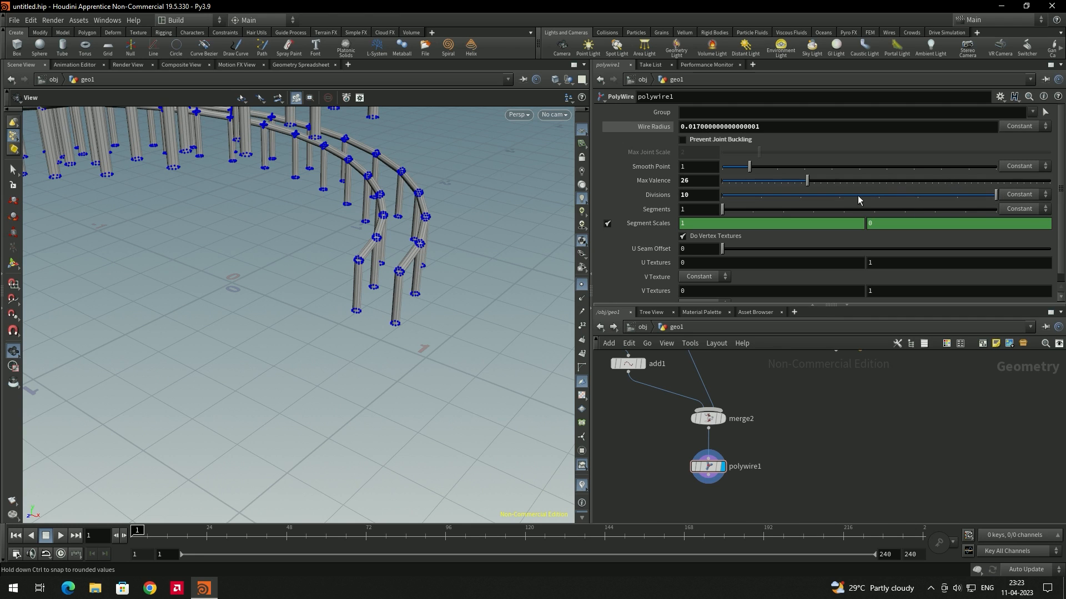
pyautogui.scroll(6, 451, 262)
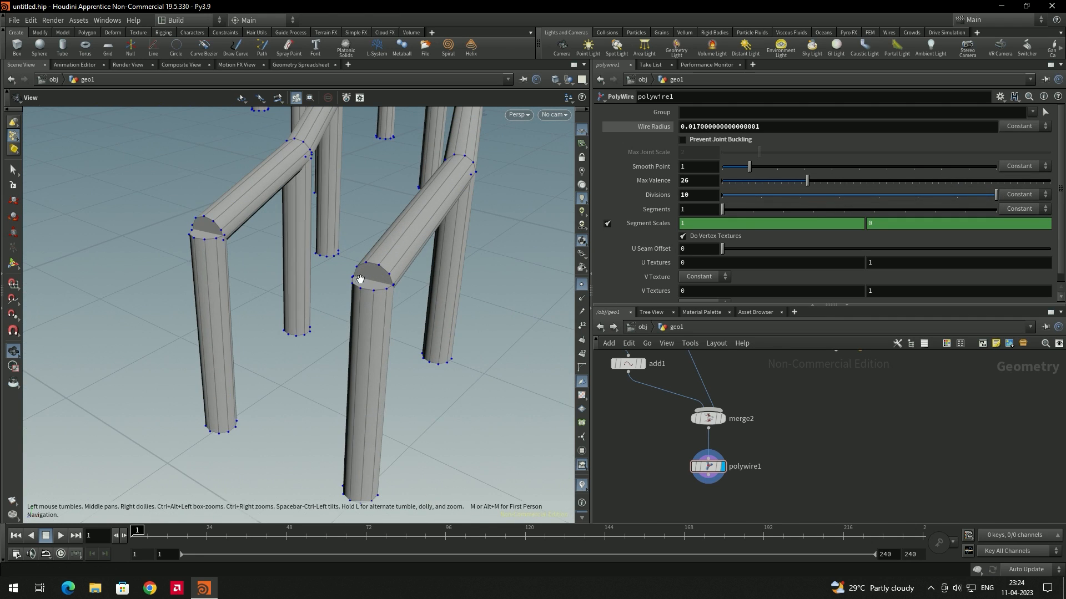
pyautogui.scroll(2, 391, 267)
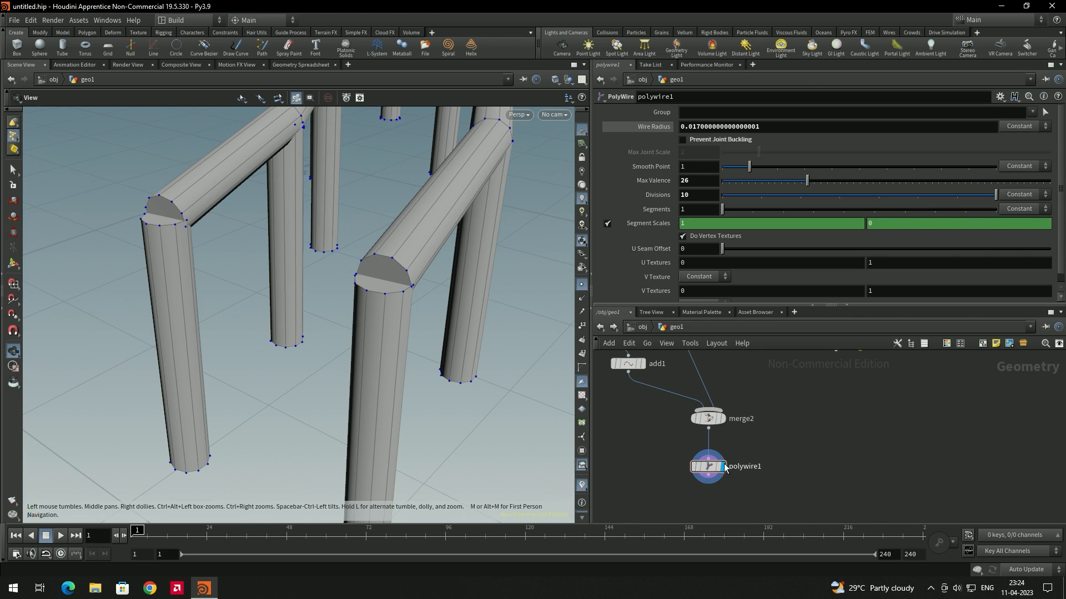
# Insert a Fuse node between merge2 and polywire1
pyautogui.moveTo(708, 466); pyautogui.dragTo(703, 503)
pyautogui.click(709, 427)
pyautogui.click(709, 425)
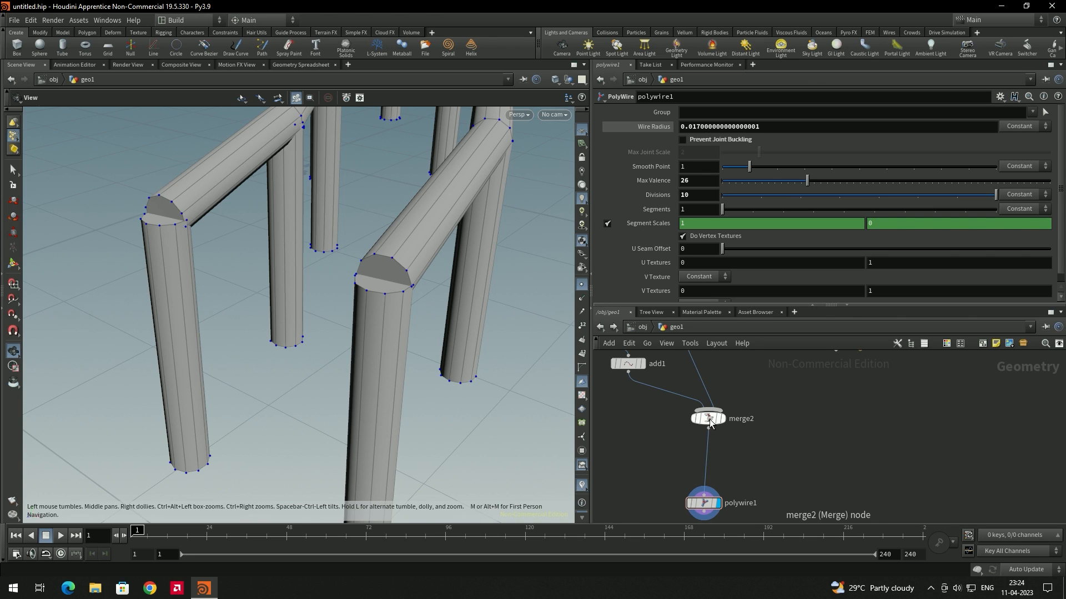
pyautogui.press('Tab')
pyautogui.write('fus')
pyautogui.press('Return')
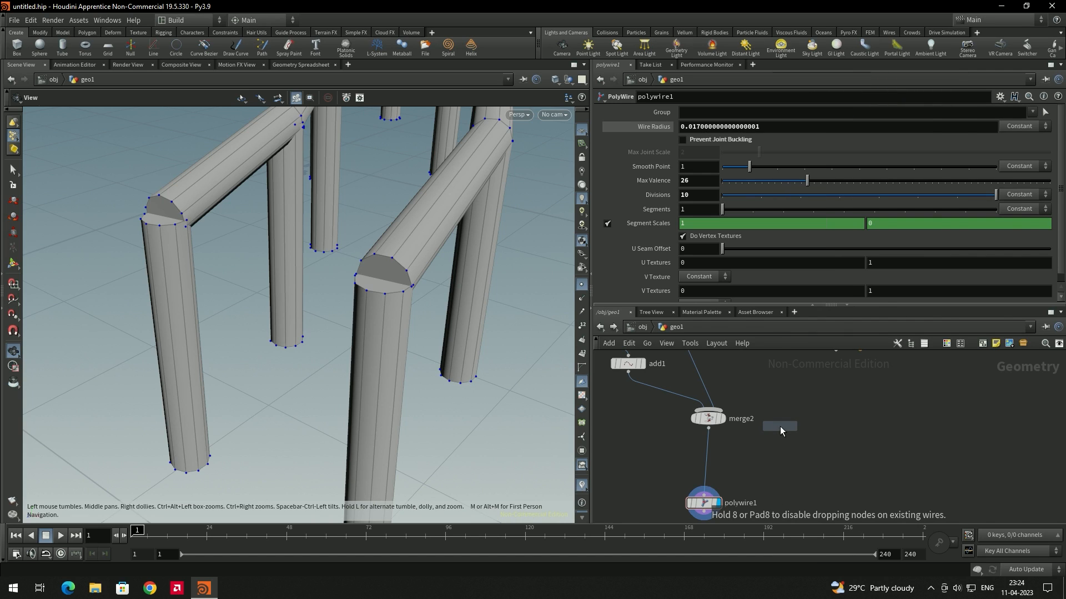
pyautogui.click(712, 459)
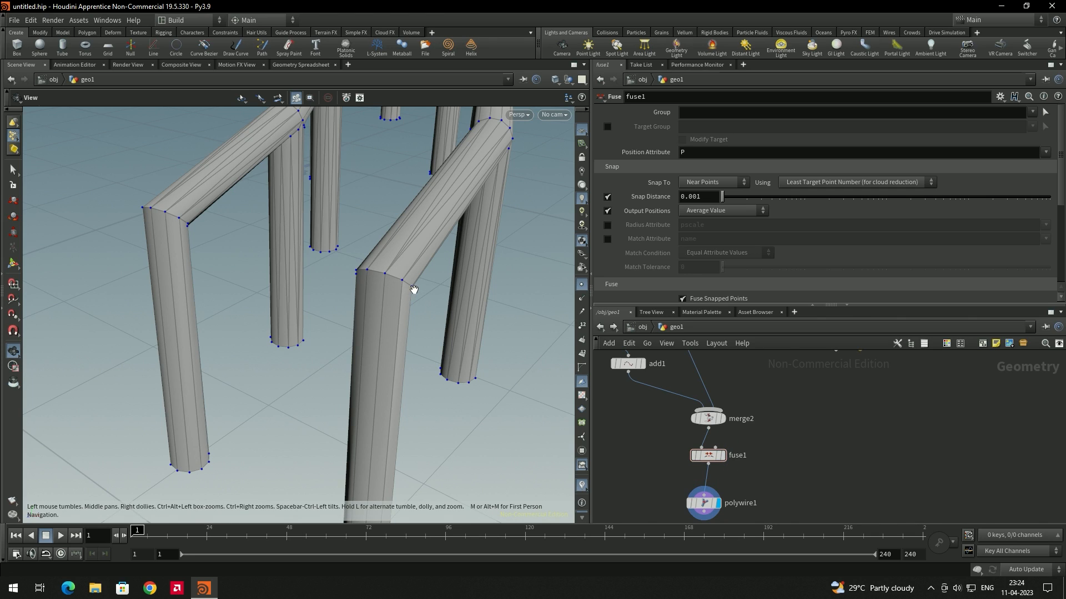
# Disconnect sweep2 from merge1
pyautogui.scroll(-5, 812, 391)
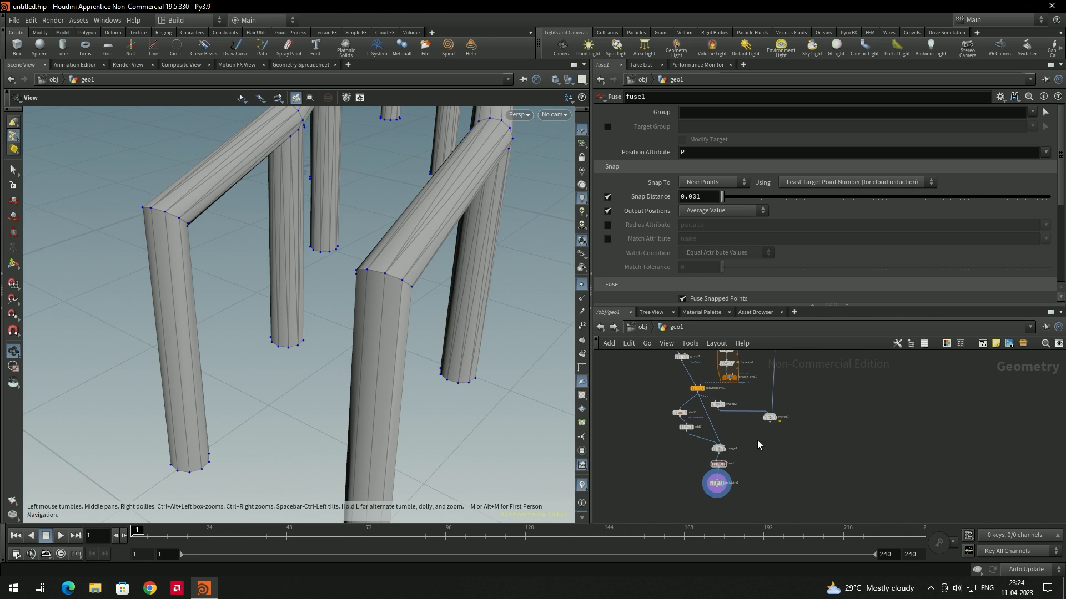
pyautogui.scroll(4, 748, 438)
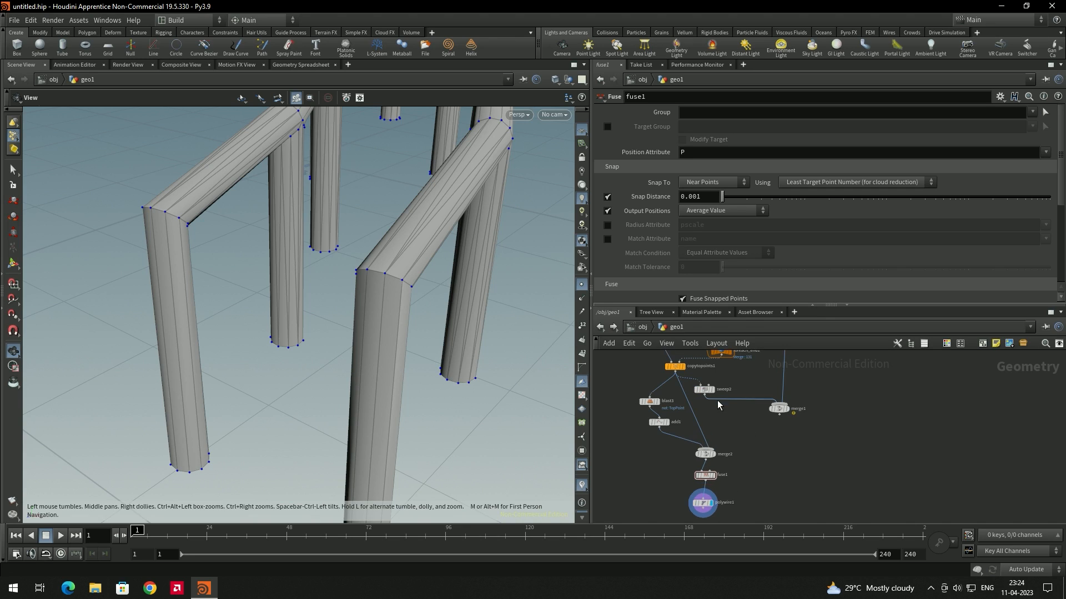
pyautogui.press('y')
pyautogui.moveTo(754, 424); pyautogui.dragTo(760, 384)
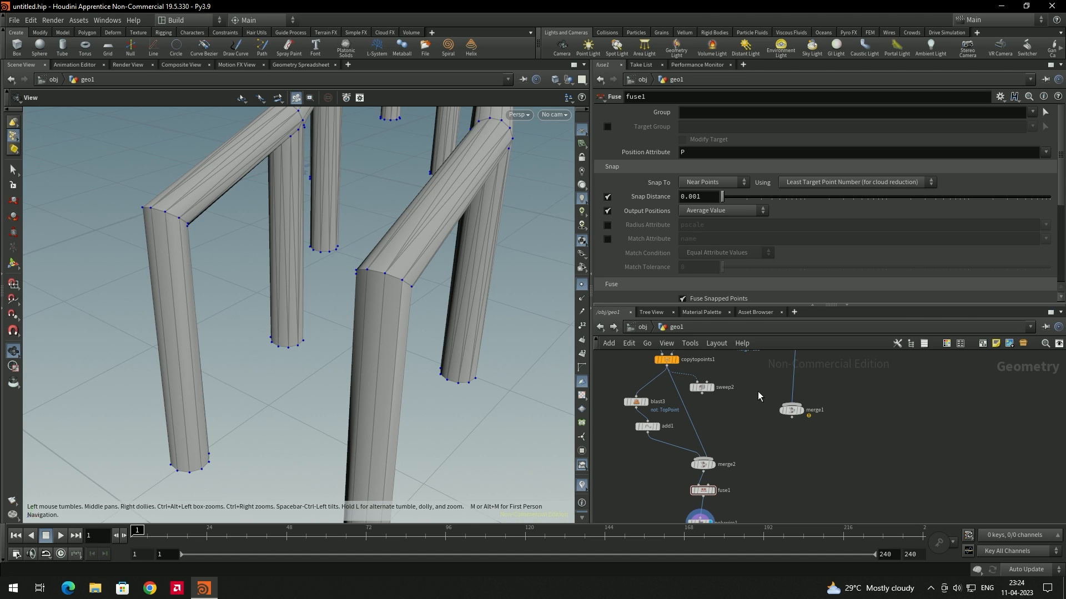
pyautogui.hotkey('ctrl', 'z')
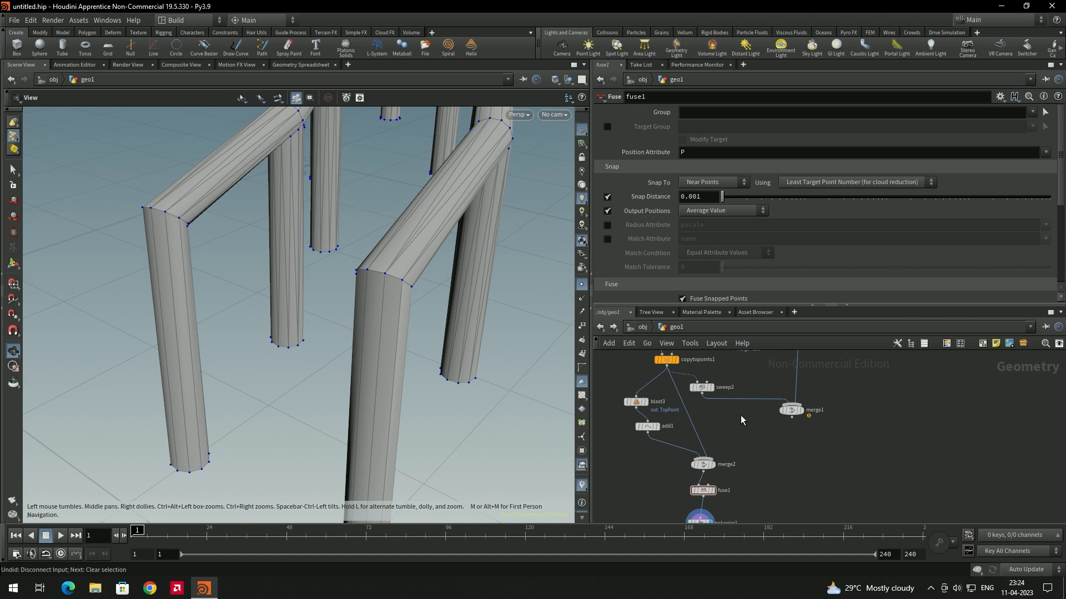
pyautogui.moveTo(751, 412); pyautogui.dragTo(760, 386)
pyautogui.moveTo(768, 448); pyautogui.dragTo(765, 401, button='middle')
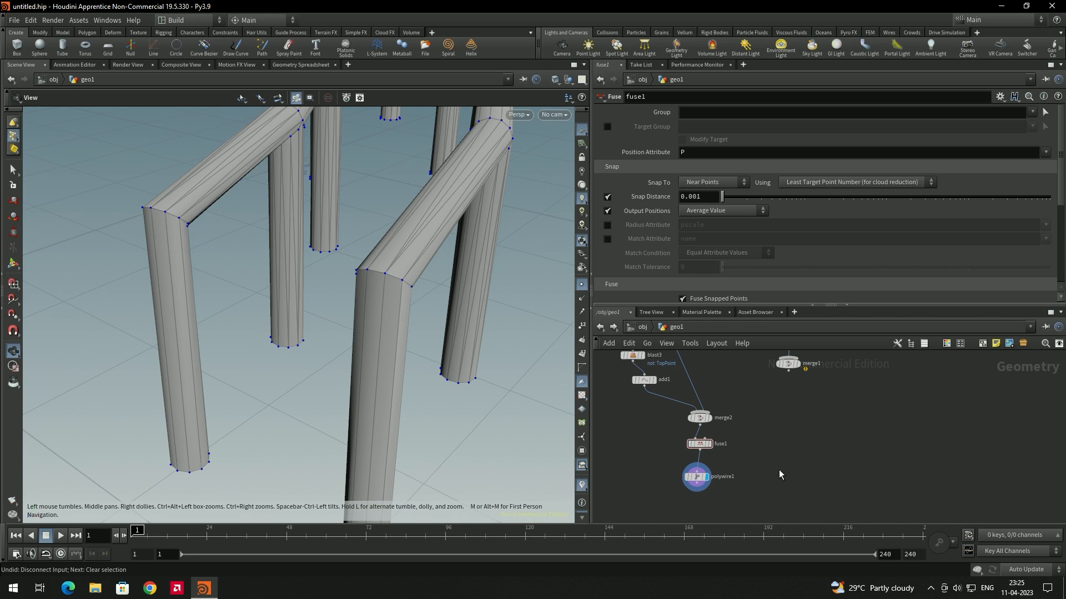
# Add a Merge node that combines polywire1 with merge1, and display the full staircase with its railing
pyautogui.press('Tab')
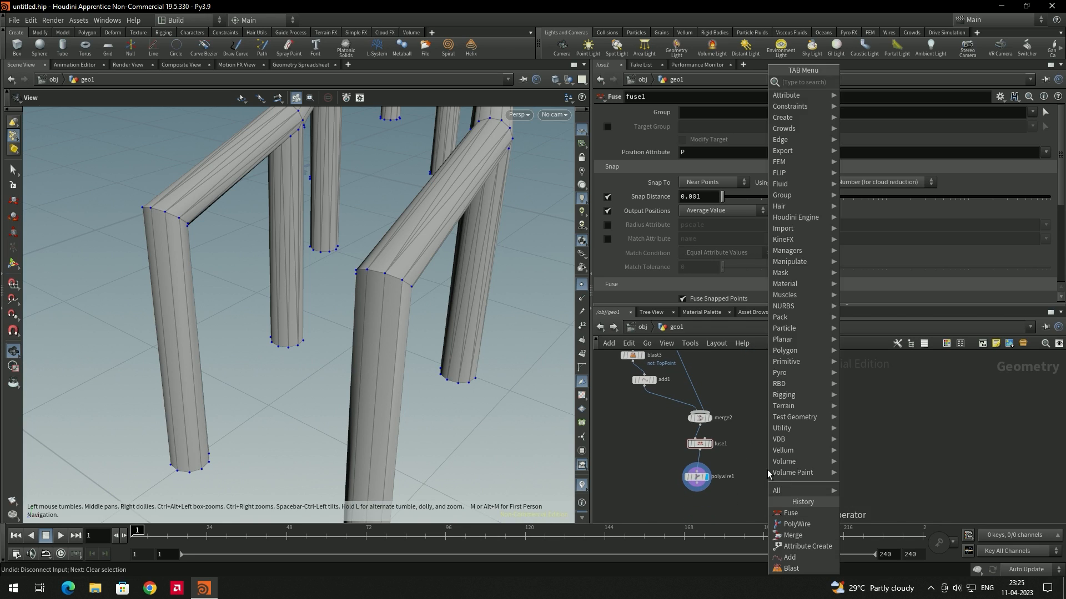
pyautogui.write('merge')
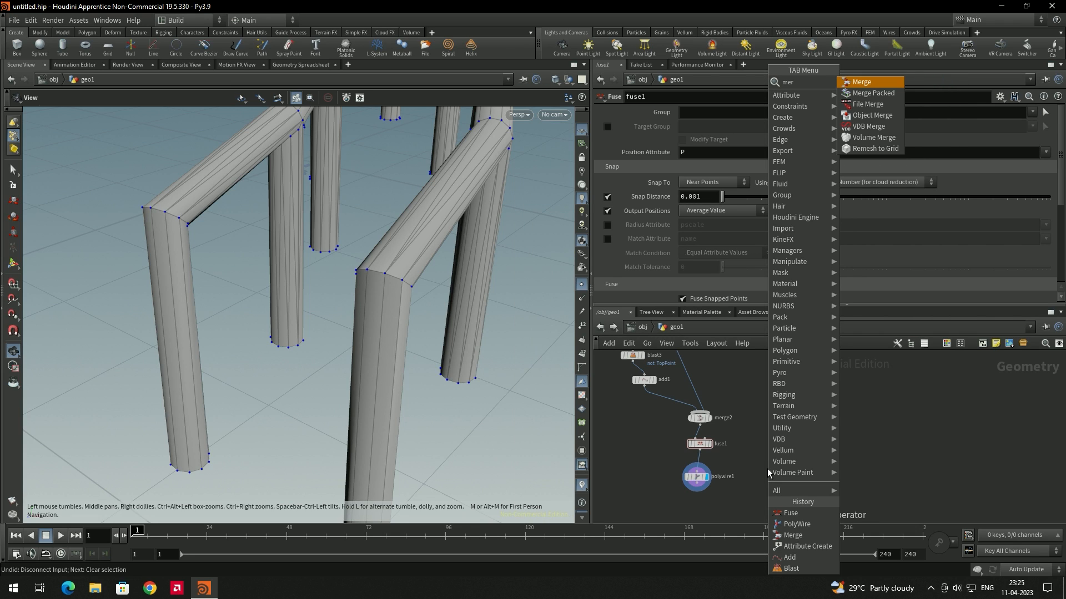
pyautogui.press('Return')
pyautogui.click(777, 466)
pyautogui.moveTo(697, 488)
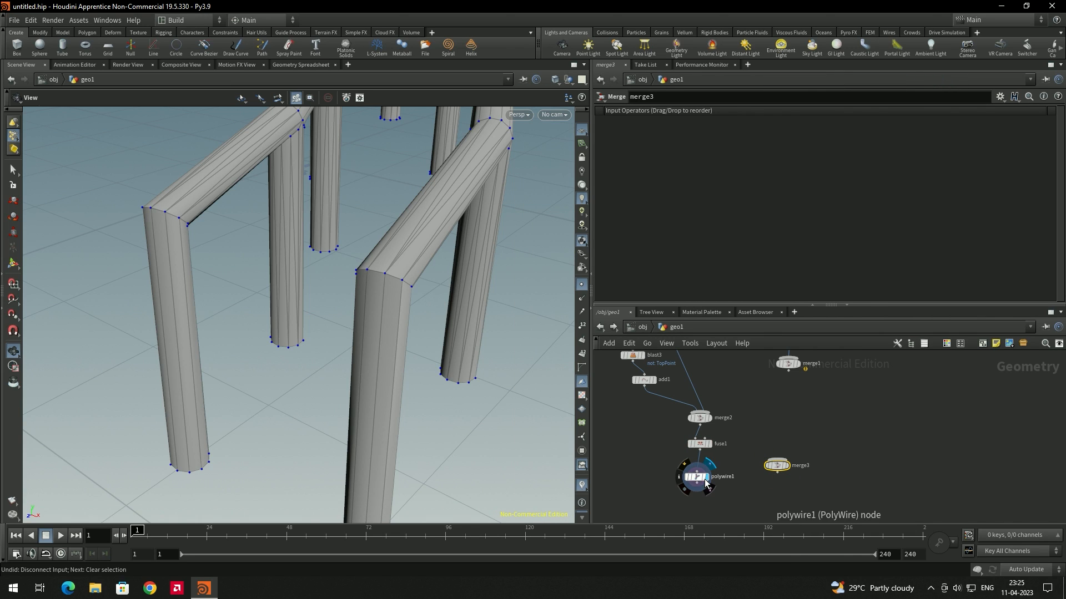
pyautogui.moveTo(697, 488); pyautogui.dragTo(793, 460)
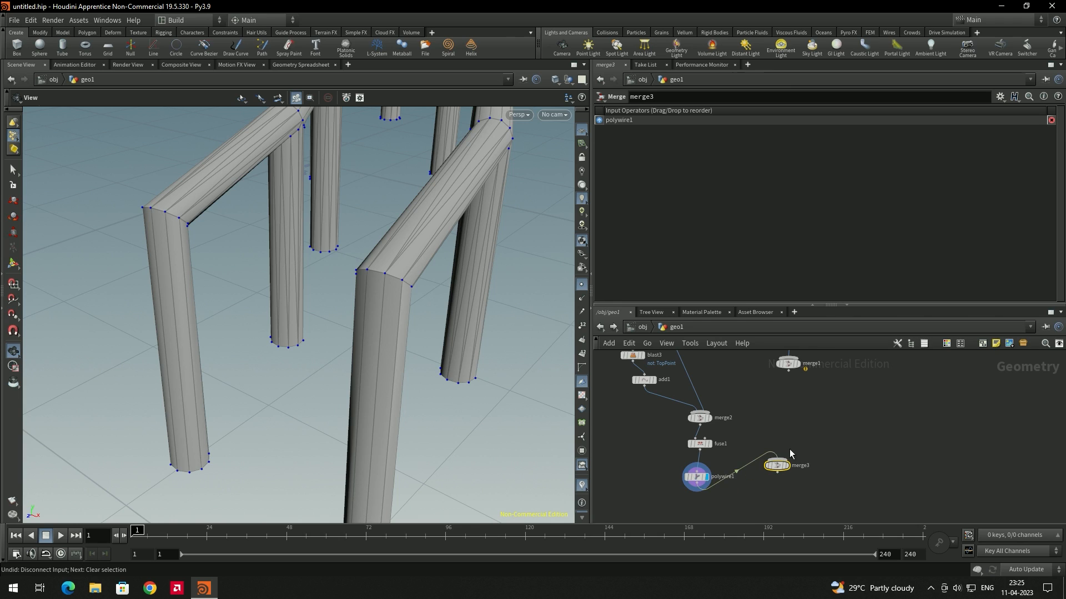
pyautogui.moveTo(788, 370); pyautogui.dragTo(788, 468)
pyautogui.click(788, 466)
pyautogui.moveTo(428, 355); pyautogui.dragTo(513, 370)
pyautogui.scroll(-10, 431, 326)
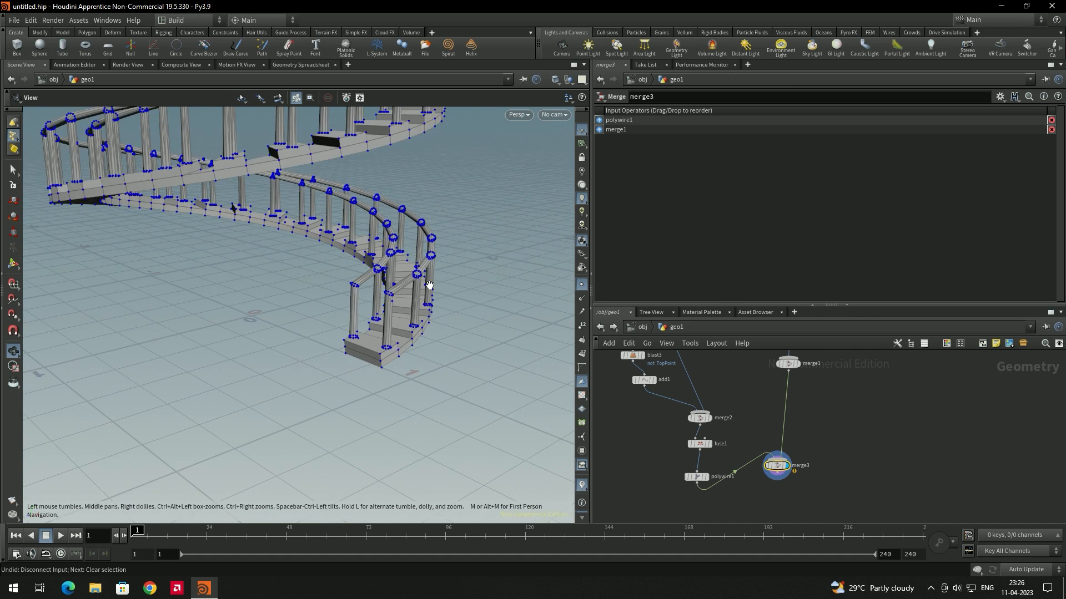
pyautogui.scroll(-3, 410, 272)
pyautogui.moveTo(409, 272); pyautogui.dragTo(386, 339, button='middle')
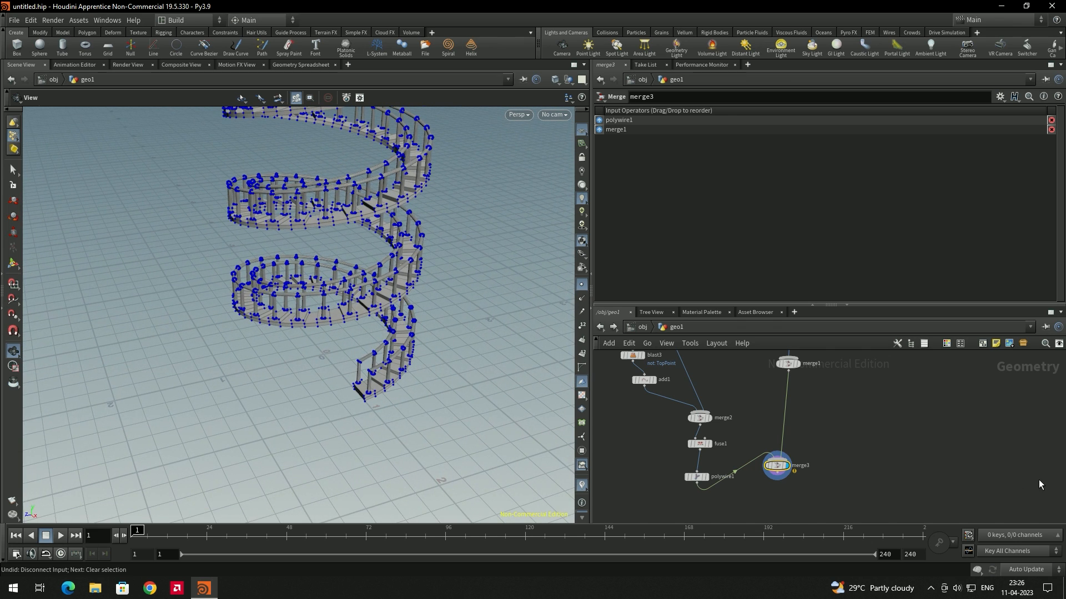
# Add a new unconnected Line node beside helix1 and sweep1
pyautogui.moveTo(962, 438); pyautogui.dragTo(856, 488, button='middle')
pyautogui.moveTo(804, 388); pyautogui.dragTo(846, 494, button='middle')
pyautogui.scroll(-4, 843, 488)
pyautogui.moveTo(783, 377); pyautogui.dragTo(774, 442, button='middle')
pyautogui.scroll(6, 767, 415)
pyautogui.press('Tab')
pyautogui.write('lin')
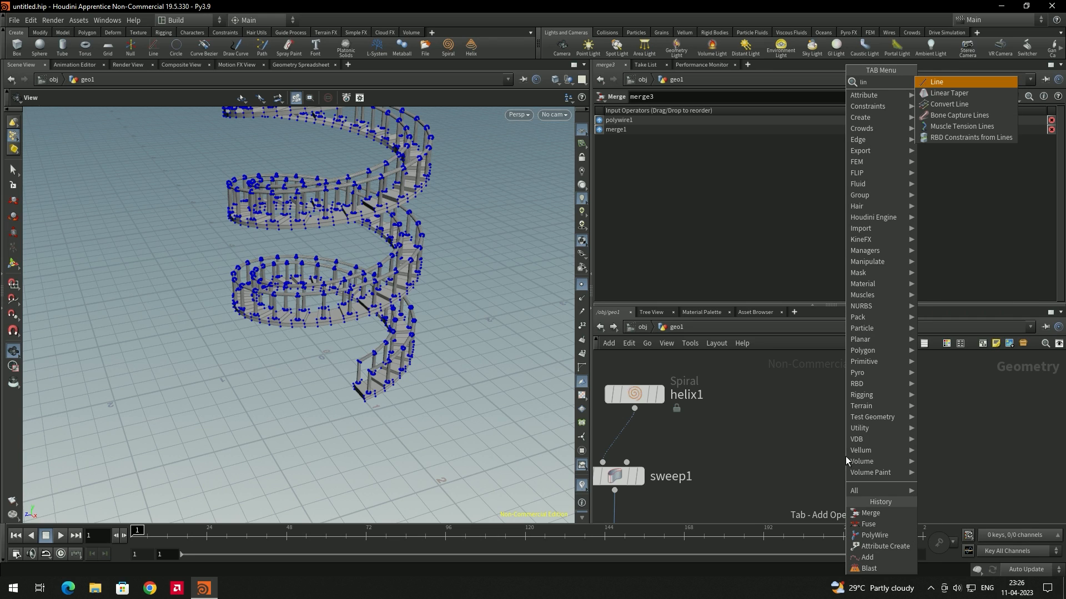
pyautogui.press('Return')
pyautogui.click(845, 456)
pyautogui.scroll(-2, 769, 411)
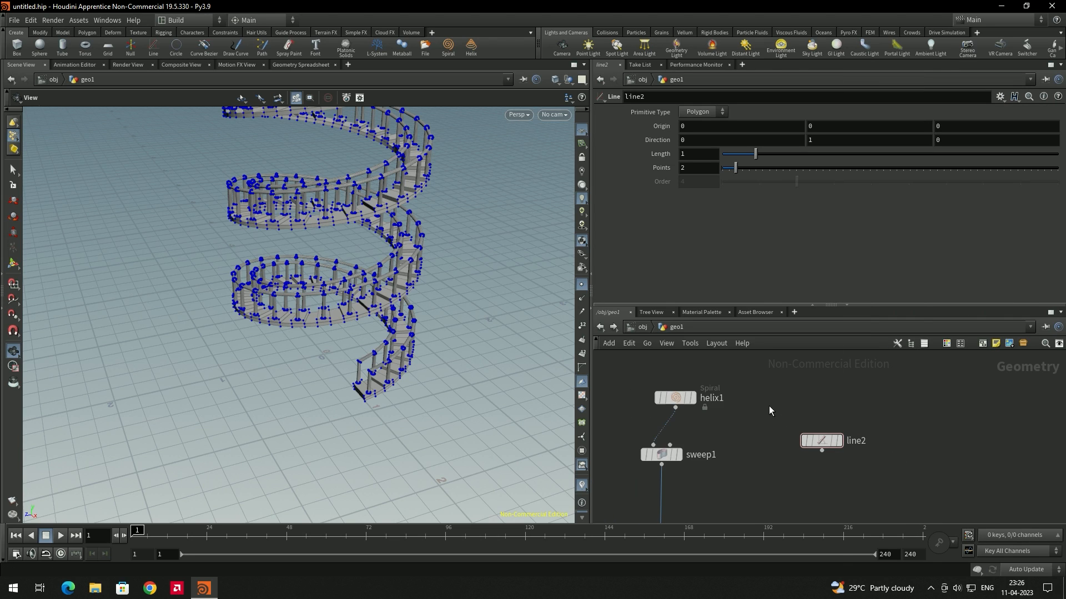
pyautogui.scroll(-1, 782, 415)
pyautogui.scroll(-1, 766, 411)
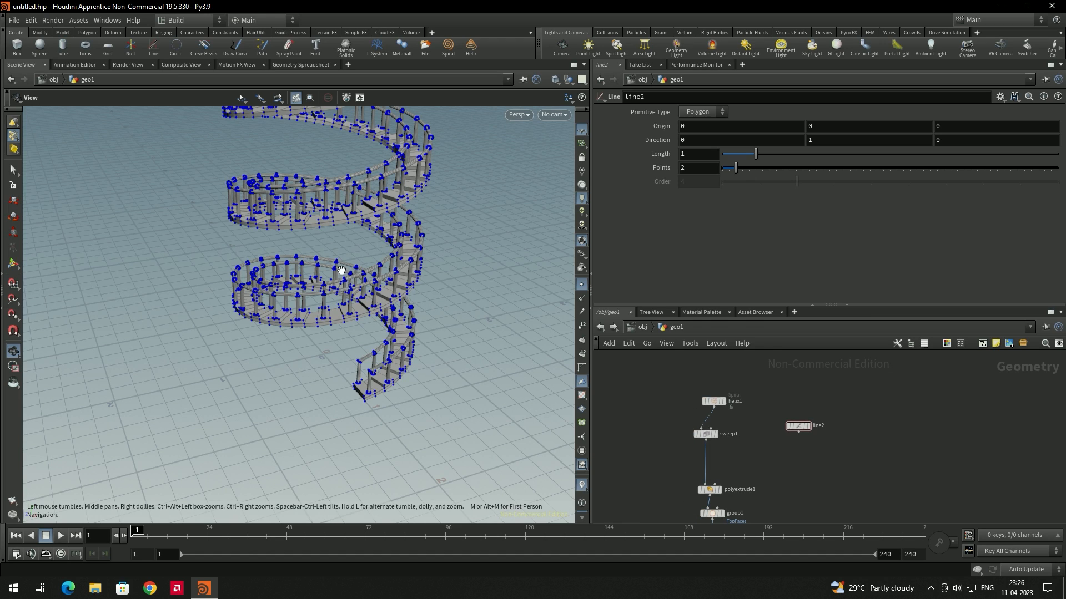
# Try a Height of 4.63 on helix1 and undo the change
pyautogui.click(713, 401)
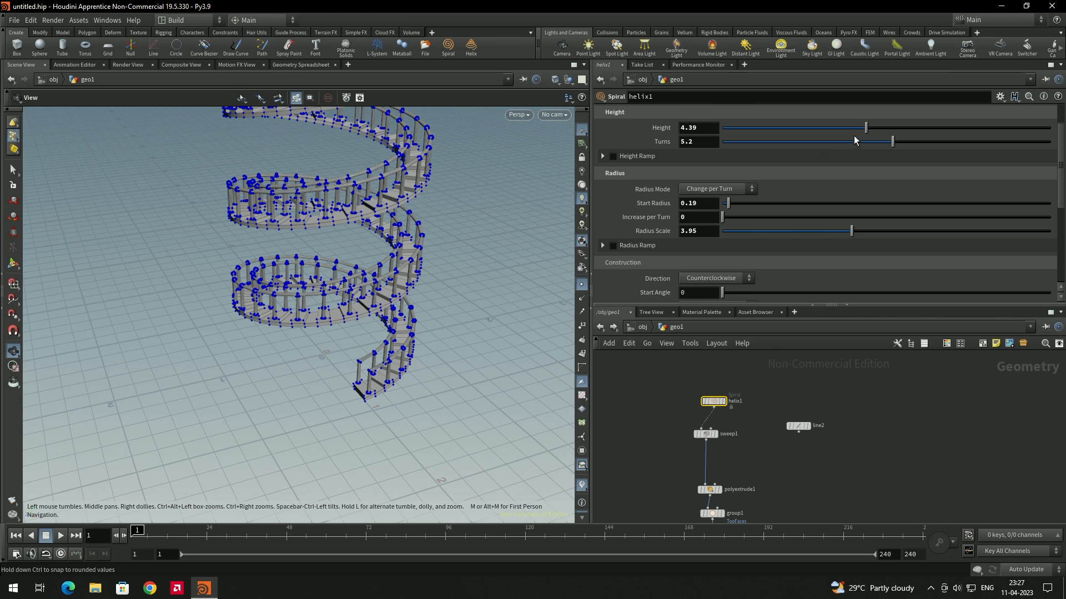
pyautogui.moveTo(867, 126)
pyautogui.mouseDown()
pyautogui.moveTo(889, 127)
pyautogui.moveTo(873, 126)
pyautogui.mouseUp()
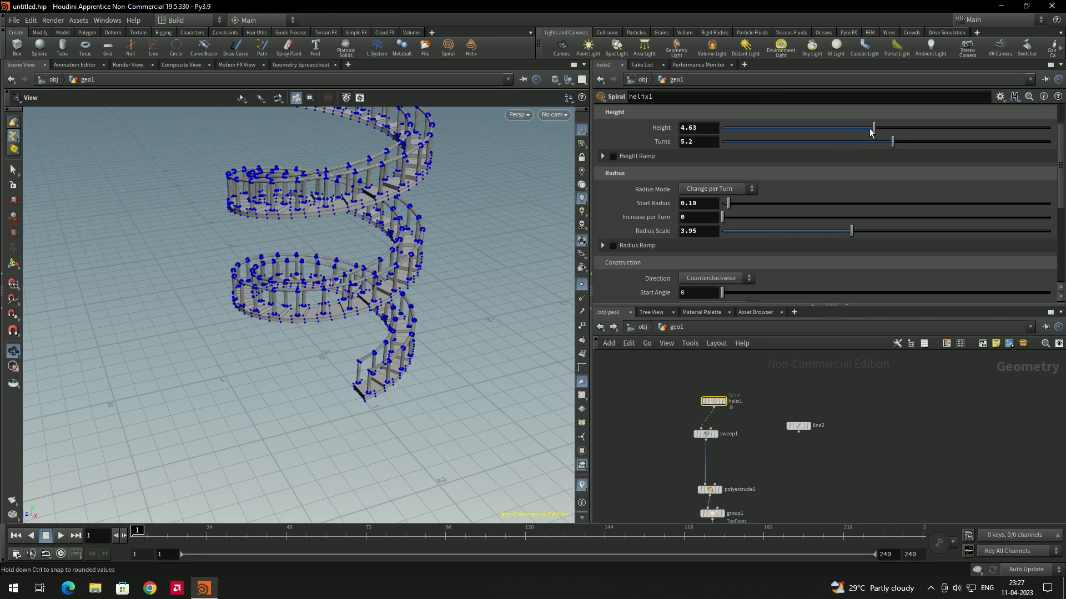
pyautogui.hotkey('ctrl', 'z')
pyautogui.scroll(-6, 392, 275)
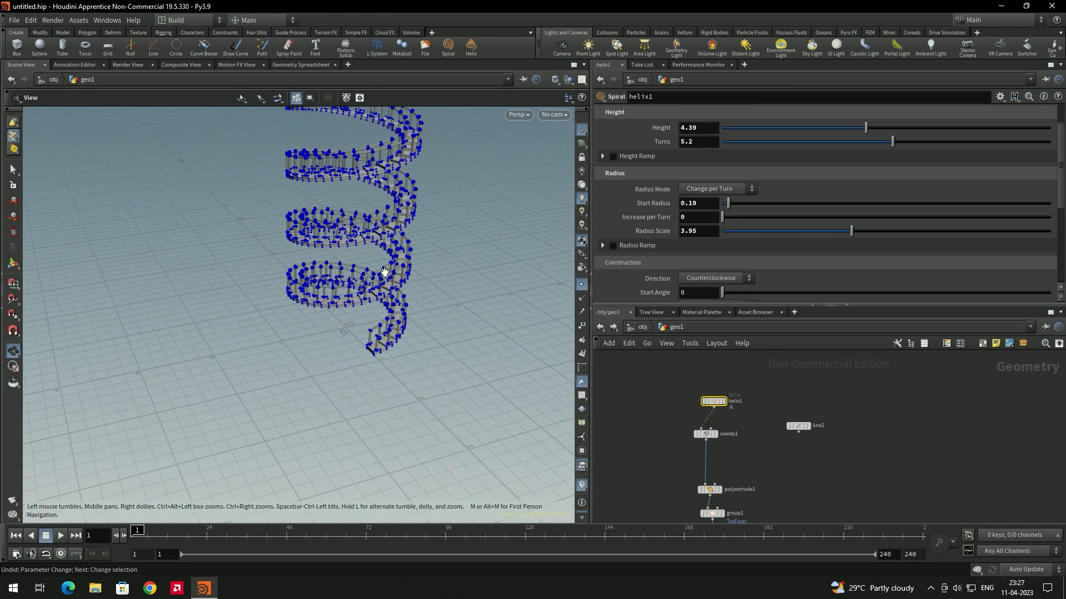
pyautogui.scroll(5, 416, 267)
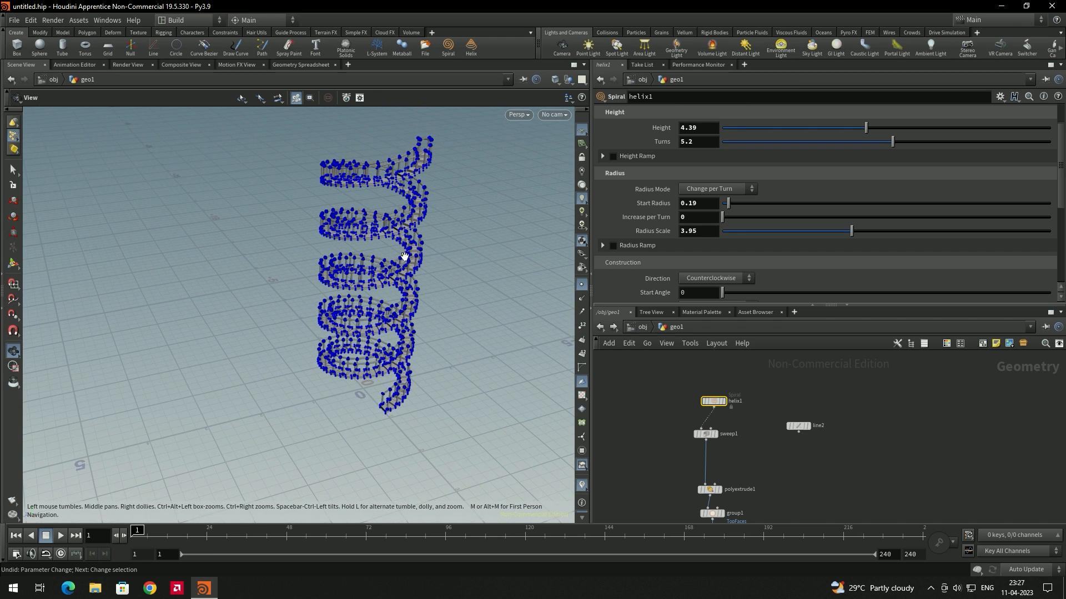
pyautogui.scroll(3, 418, 289)
# Add a Match Size node next to line2
pyautogui.moveTo(718, 404)
pyautogui.moveTo(806, 429)
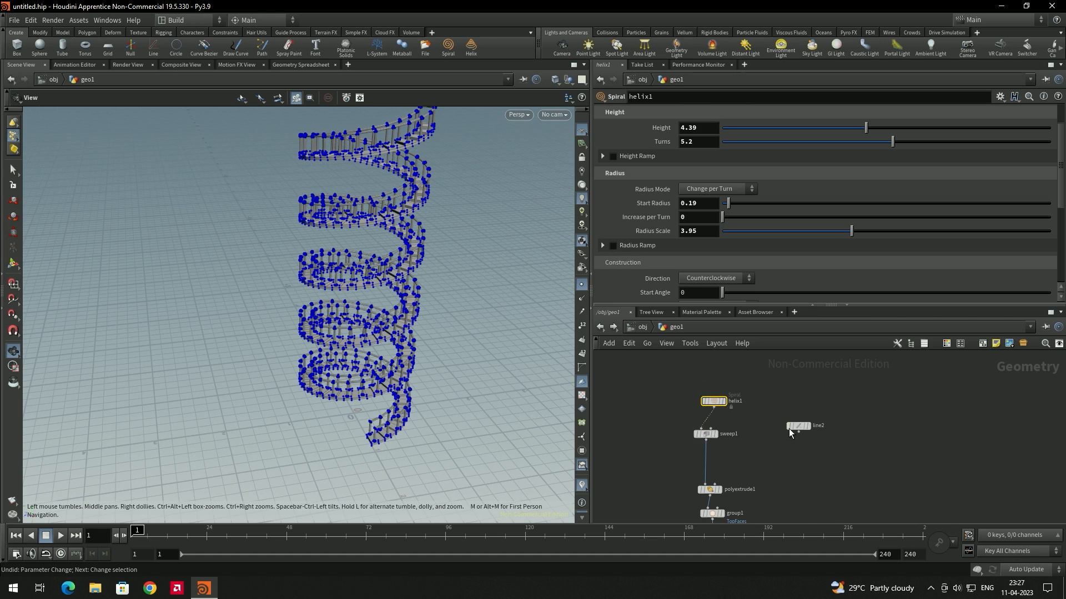
pyautogui.click(850, 433)
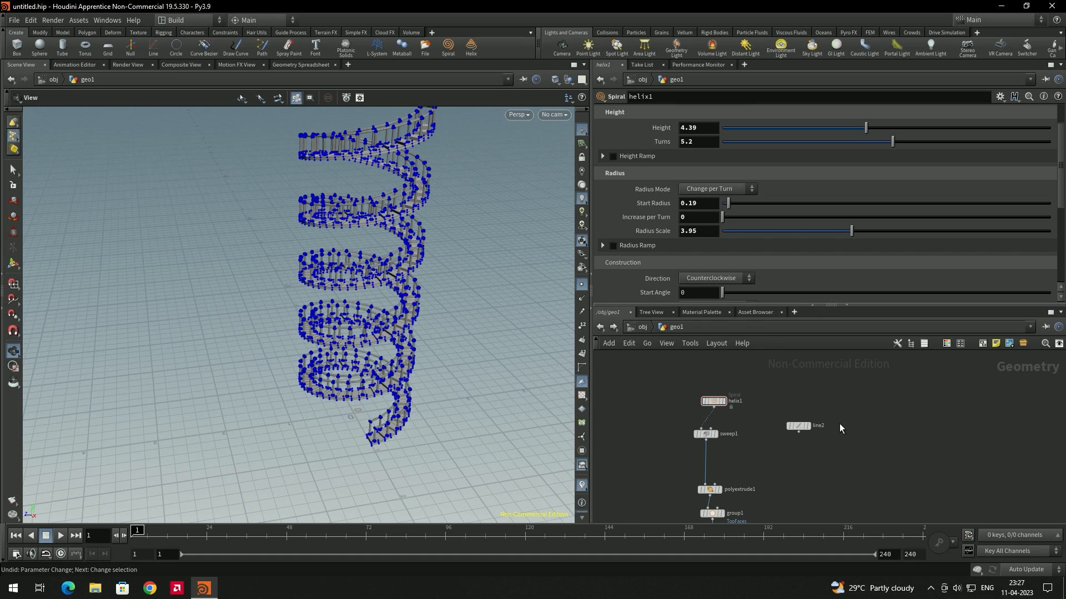
pyautogui.press('Tab')
pyautogui.write('mat')
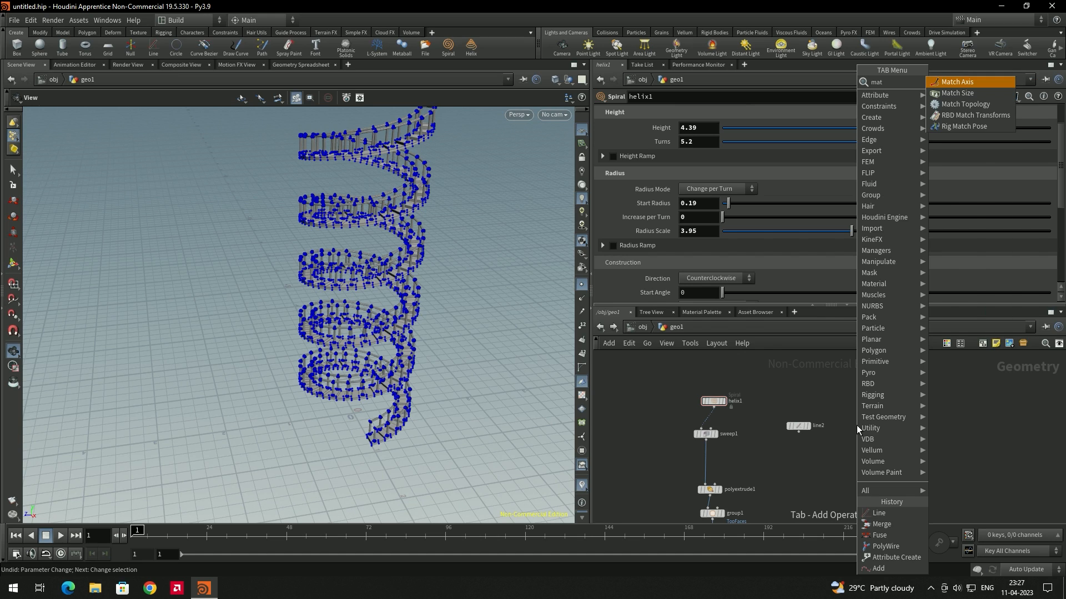
pyautogui.write('c')
pyautogui.press('Down')
pyautogui.press('Return')
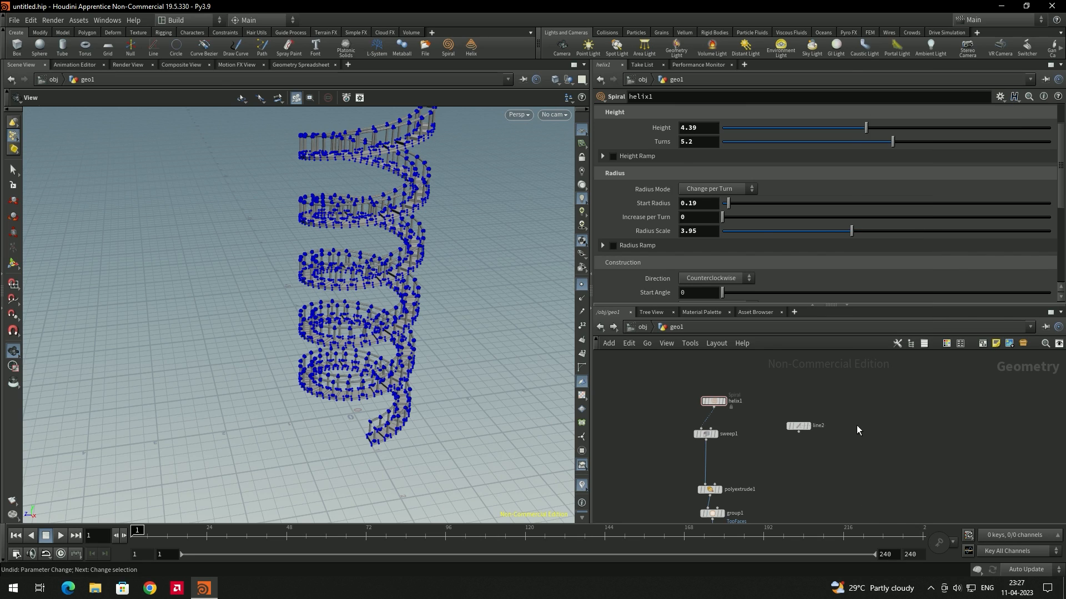
pyautogui.click(857, 454)
pyautogui.moveTo(798, 426); pyautogui.dragTo(792, 450)
# Connect line2 to matchsize1's first input and helix1 to its second input, and display matchsize1
pyautogui.scroll(4, 861, 469)
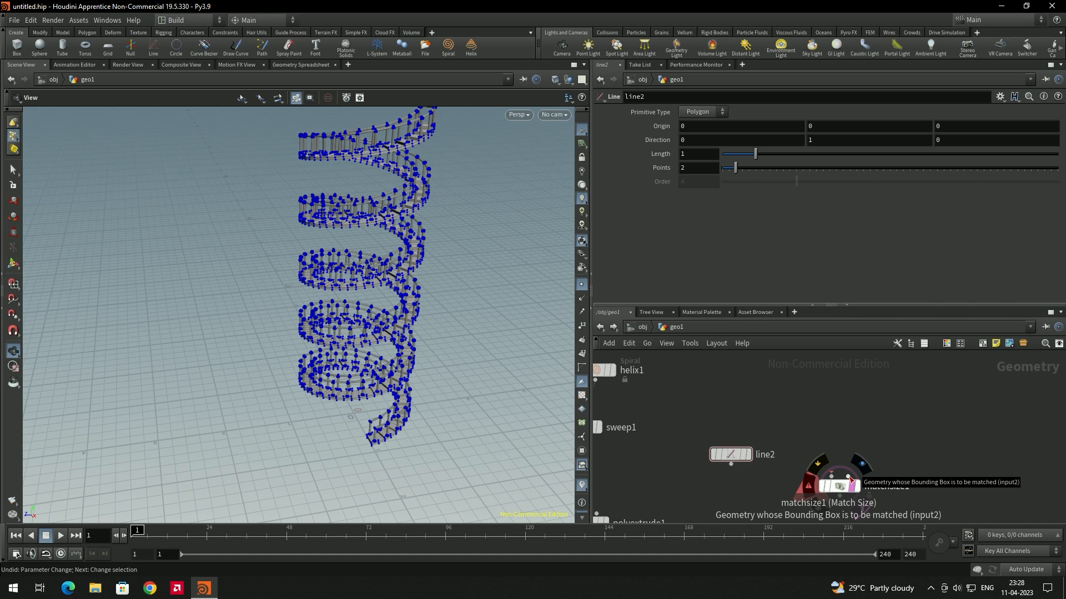
pyautogui.click(851, 486)
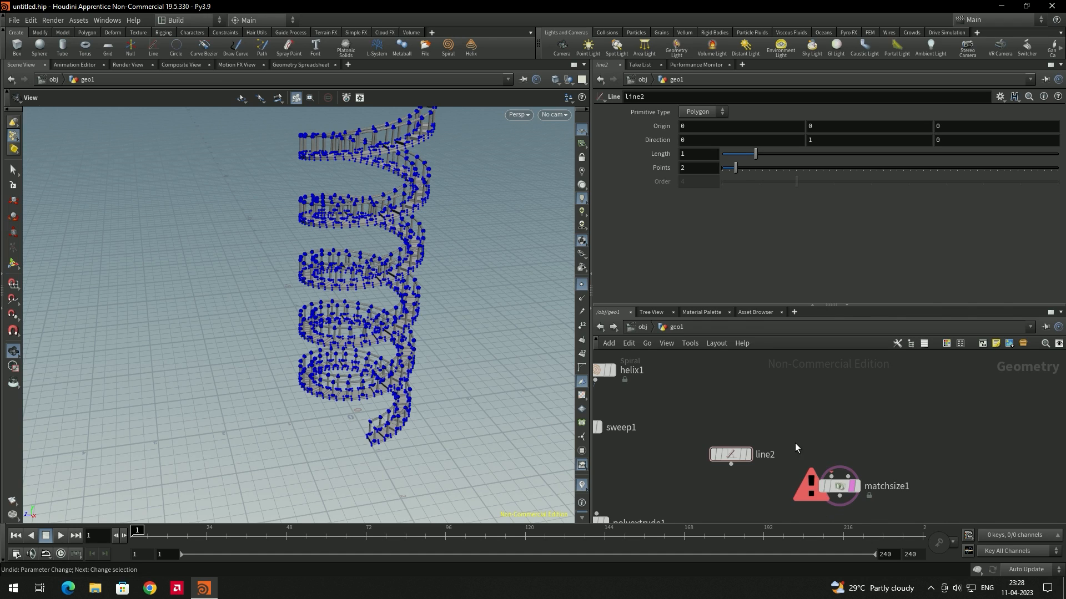
pyautogui.moveTo(848, 475); pyautogui.dragTo(596, 380)
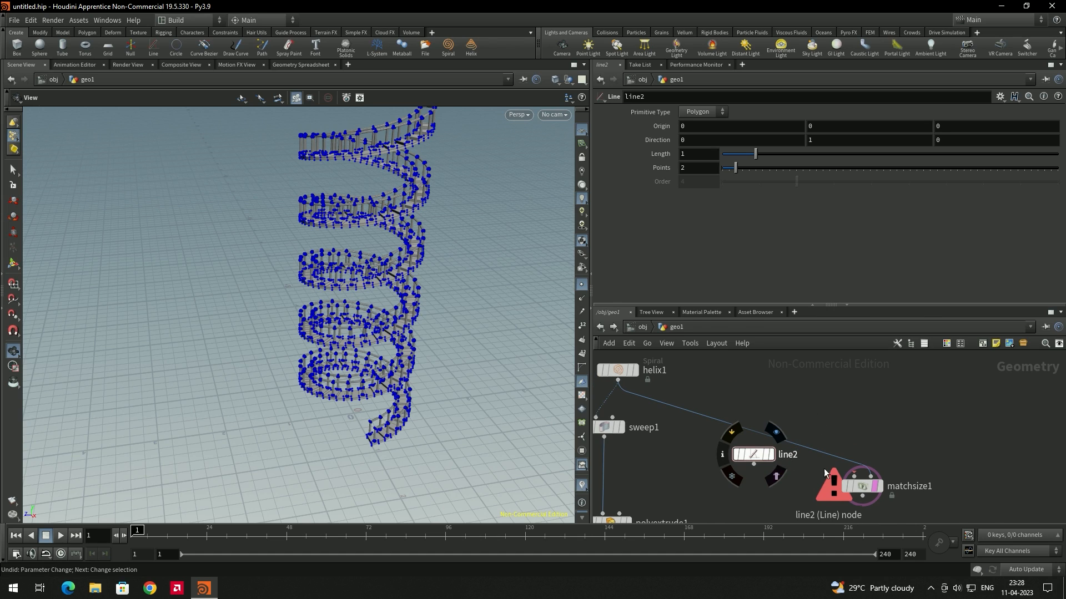
pyautogui.moveTo(854, 476); pyautogui.dragTo(753, 464)
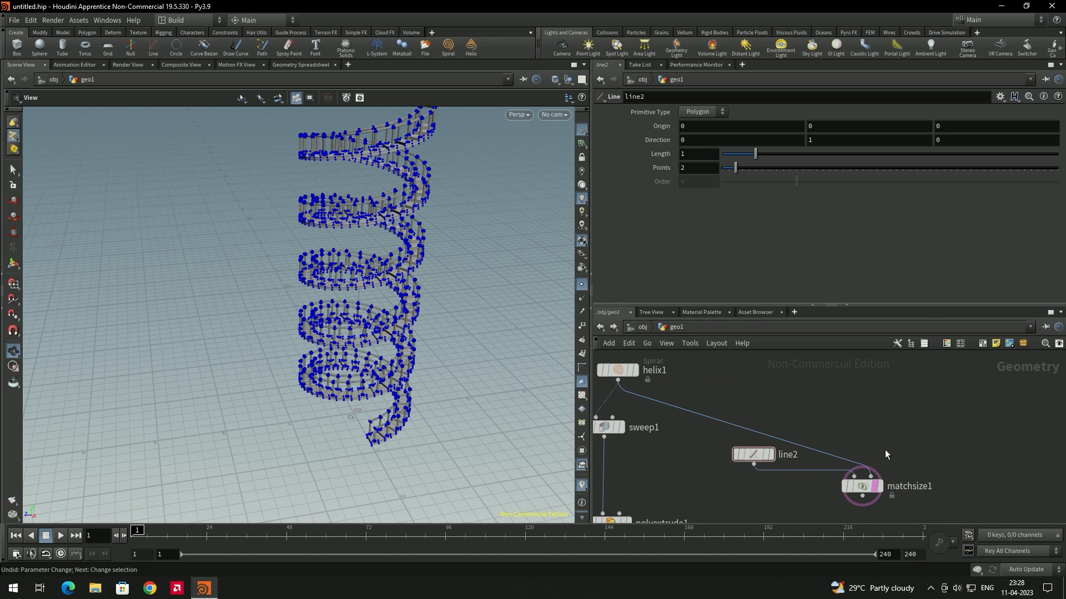
pyautogui.click(877, 487)
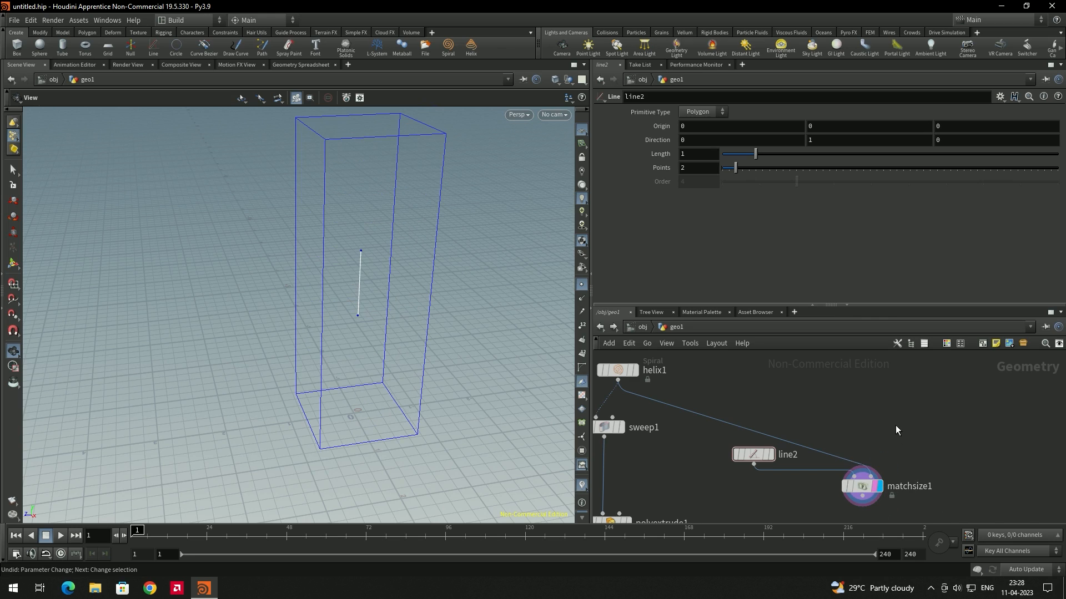
pyautogui.moveTo(621, 369)
pyautogui.moveTo(758, 456); pyautogui.dragTo(745, 457)
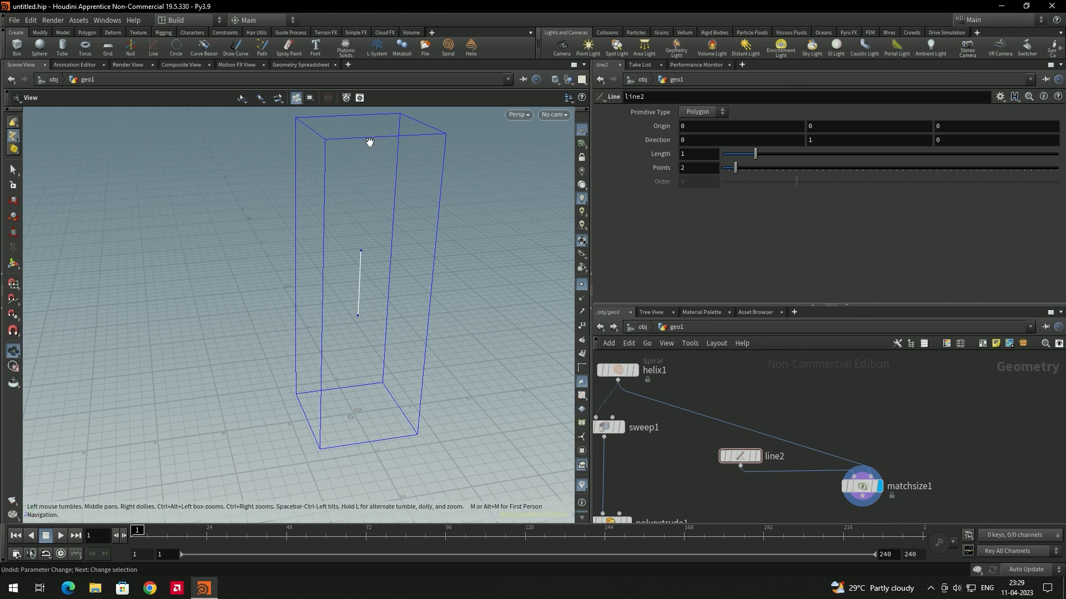
pyautogui.moveTo(380, 157); pyautogui.dragTo(361, 257)
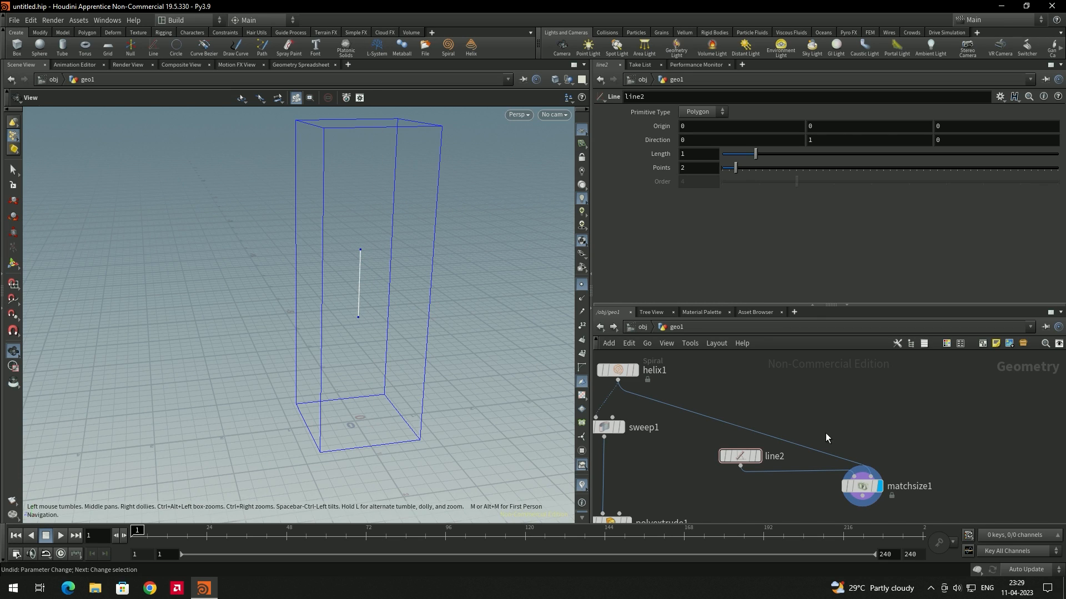
# Enable Scale to Fit on matchsize1 so the line scales to the helix's bounds
pyautogui.click(862, 486)
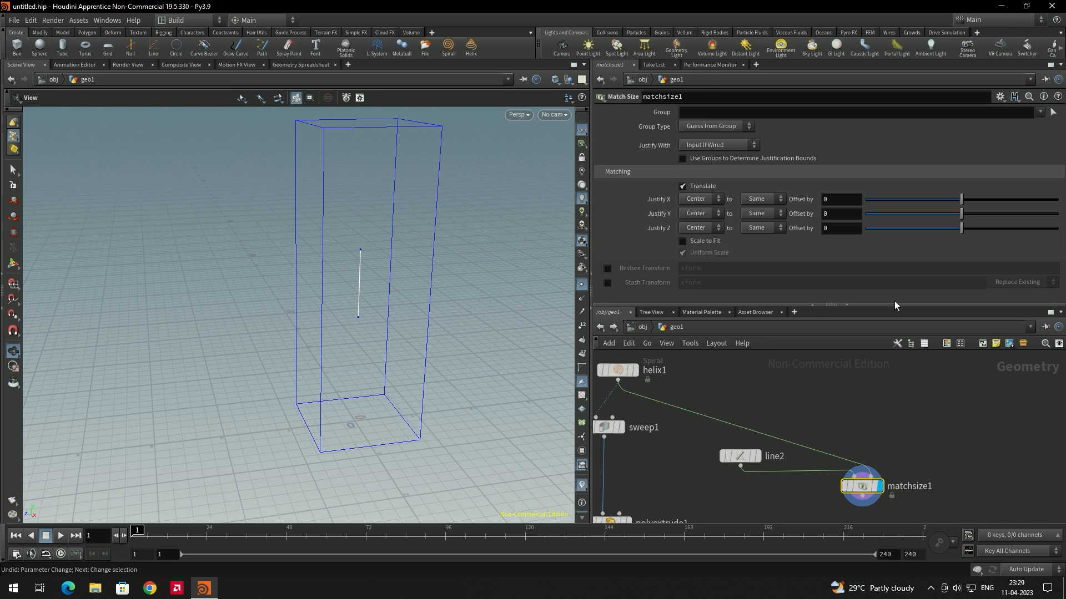
pyautogui.click(694, 242)
pyautogui.moveTo(457, 349); pyautogui.dragTo(433, 338)
pyautogui.moveTo(475, 406); pyautogui.dragTo(484, 413, button='right')
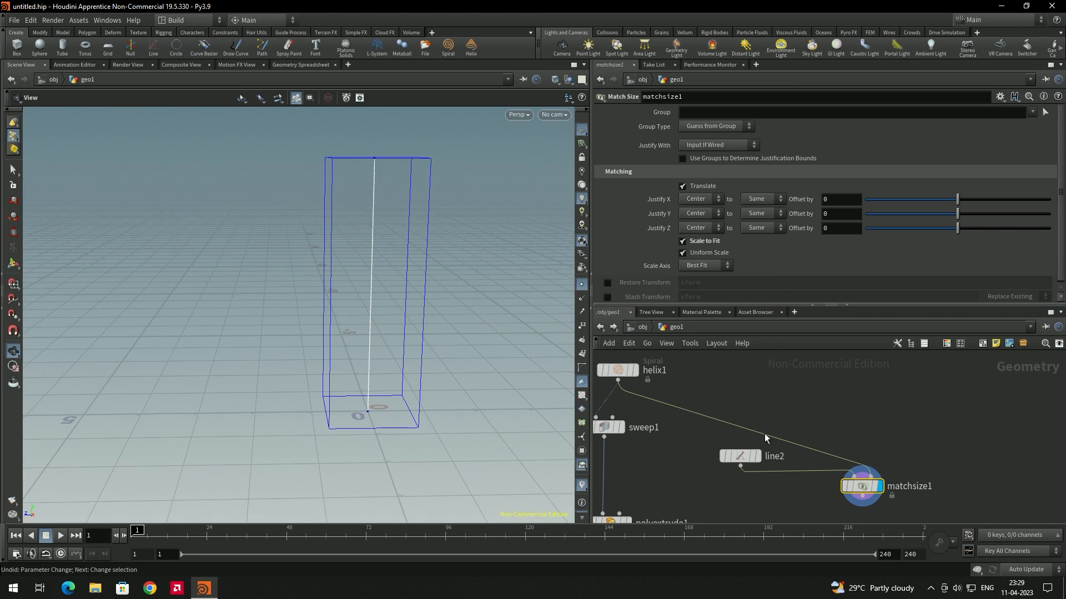
# Try a Height of 3.49 on helix1 and undo the change
pyautogui.click(621, 369)
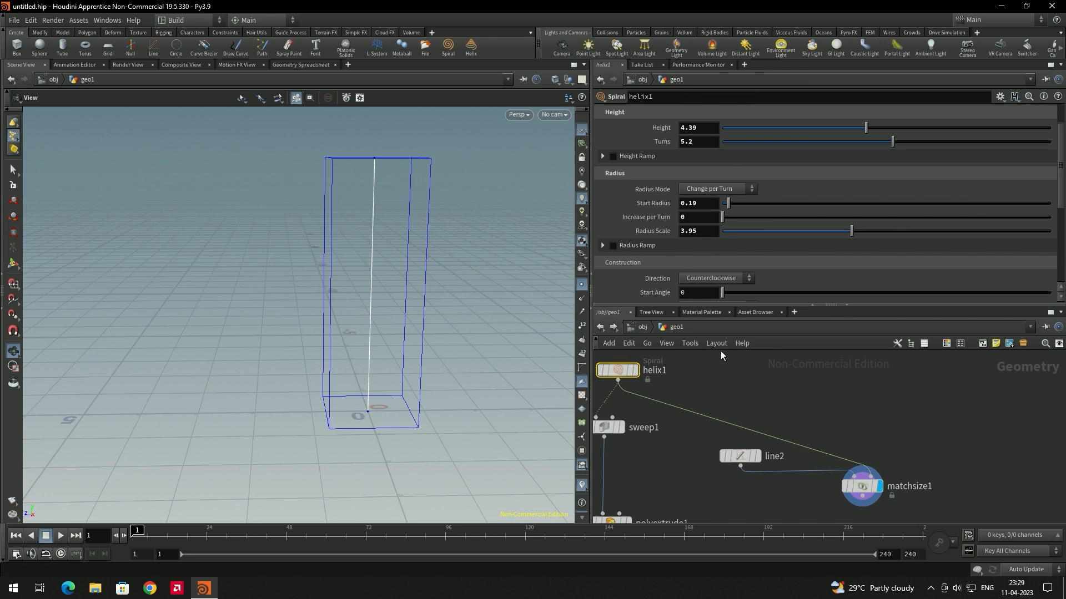
pyautogui.moveTo(866, 128); pyautogui.dragTo(836, 128)
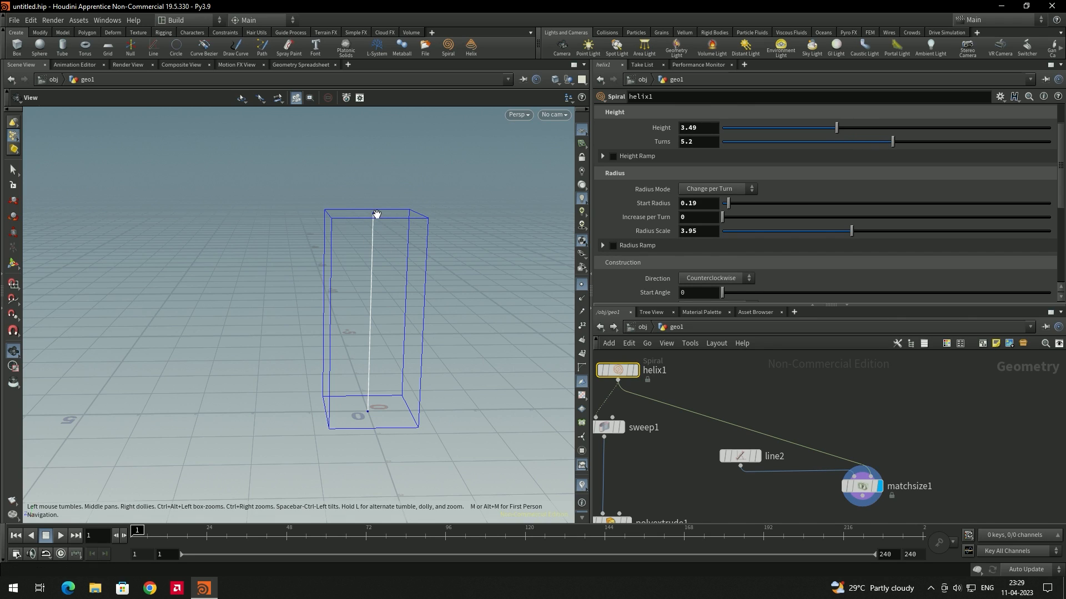
pyautogui.hotkey('ctrl', 'z')
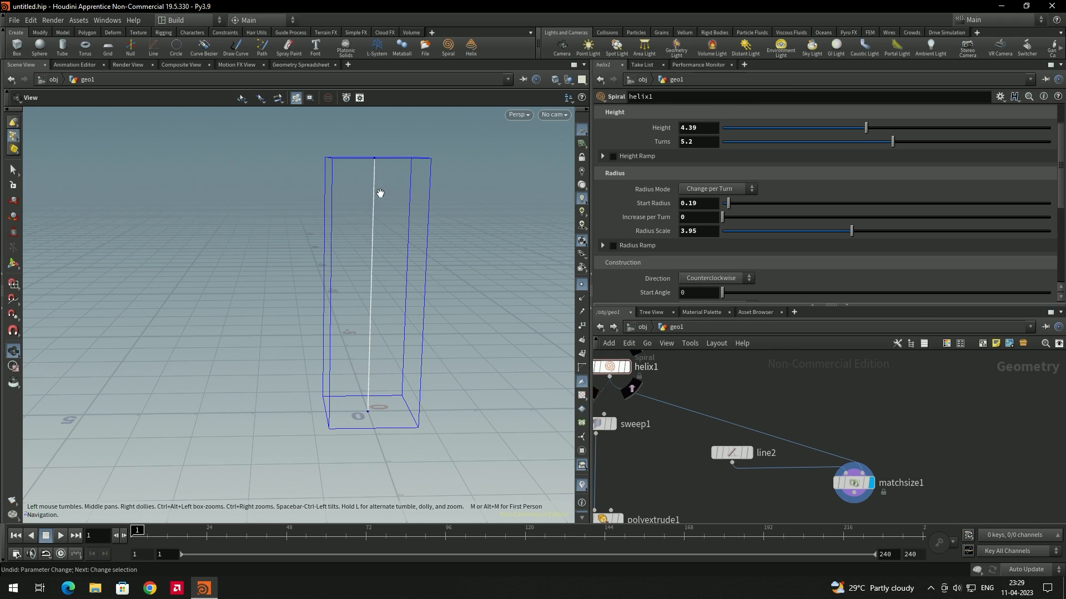
# Add a Sweep node below matchsize1, connect matchsize1 to its first input, and display the new sweep
pyautogui.moveTo(887, 416); pyautogui.dragTo(858, 378, button='middle')
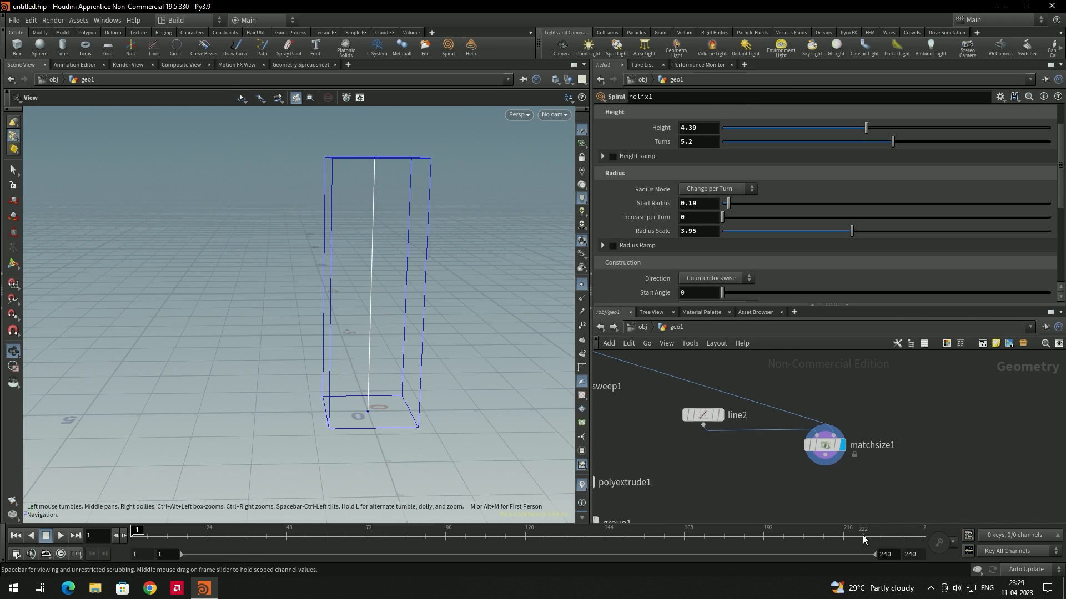
pyautogui.press('Tab')
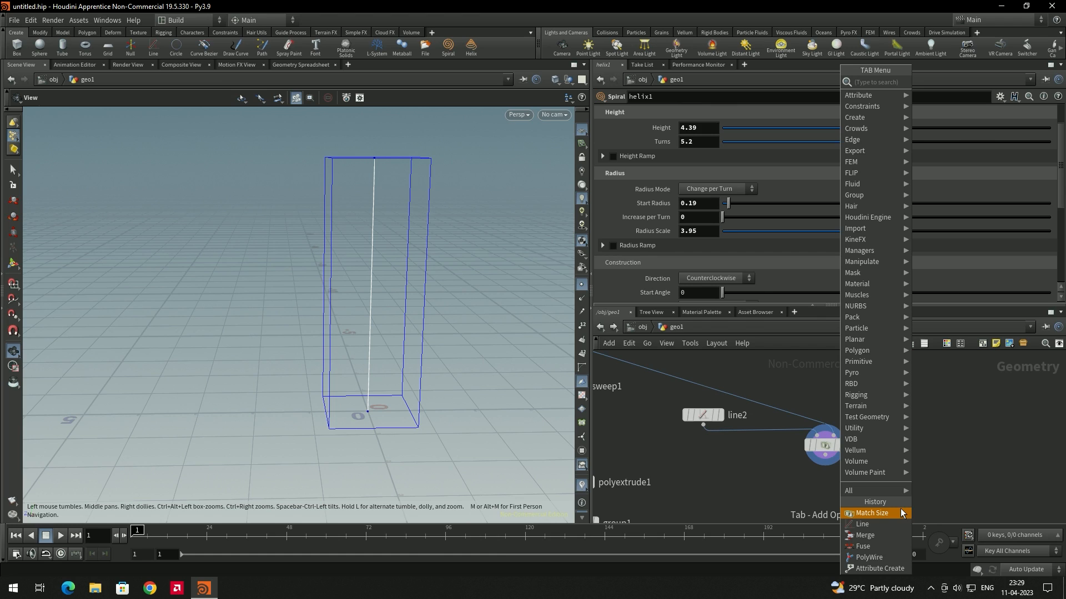
pyautogui.click(900, 513)
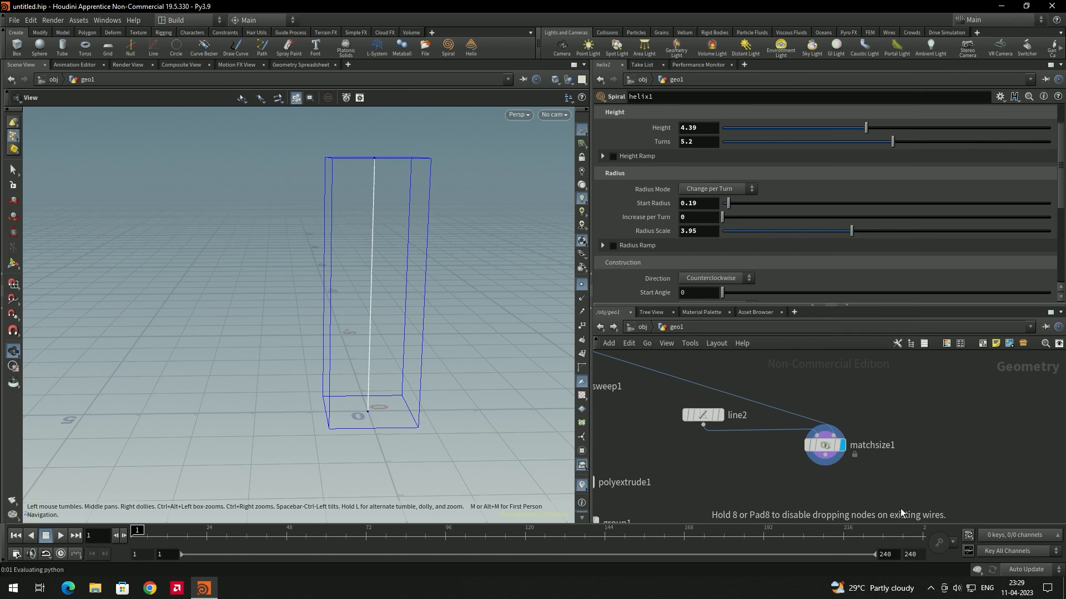
pyautogui.click(900, 512)
pyautogui.moveTo(903, 512); pyautogui.dragTo(824, 444)
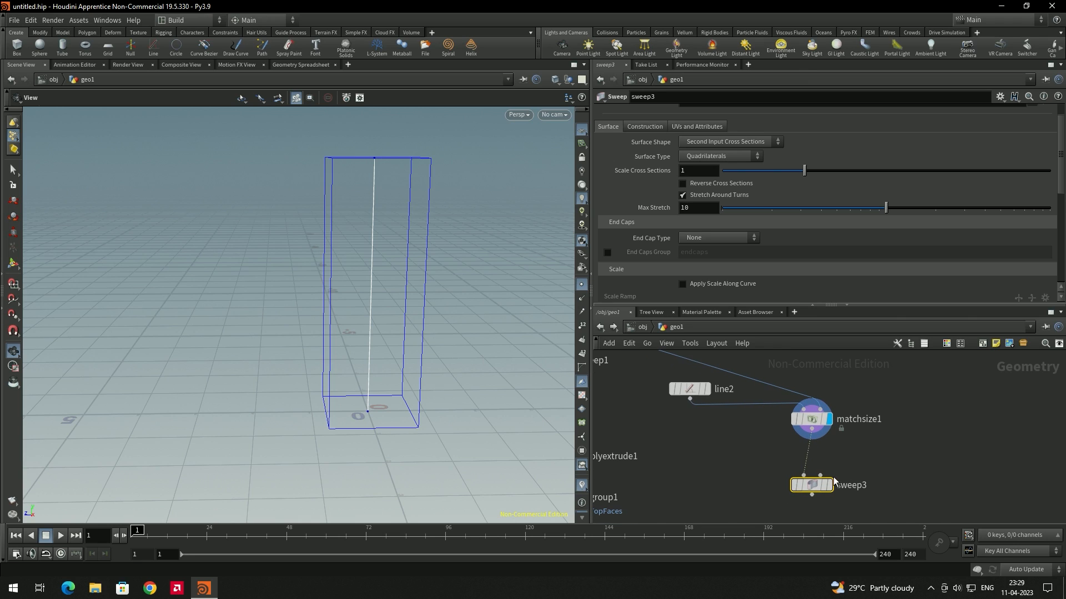
pyautogui.click(831, 485)
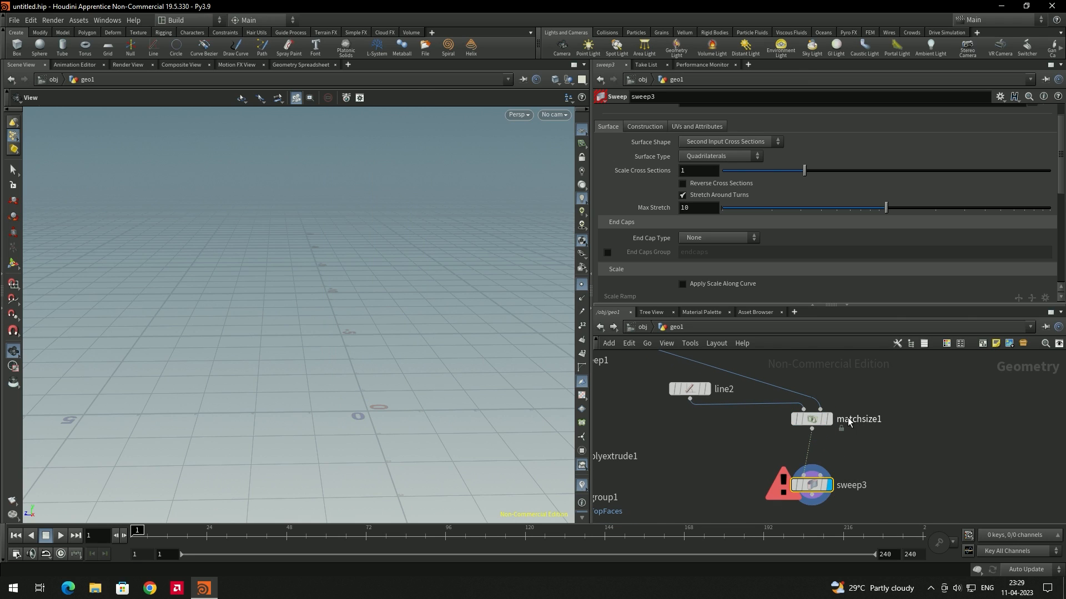
# Set sweep3's Surface Shape to Round Tube with a Radius of 0.434
pyautogui.click(715, 143)
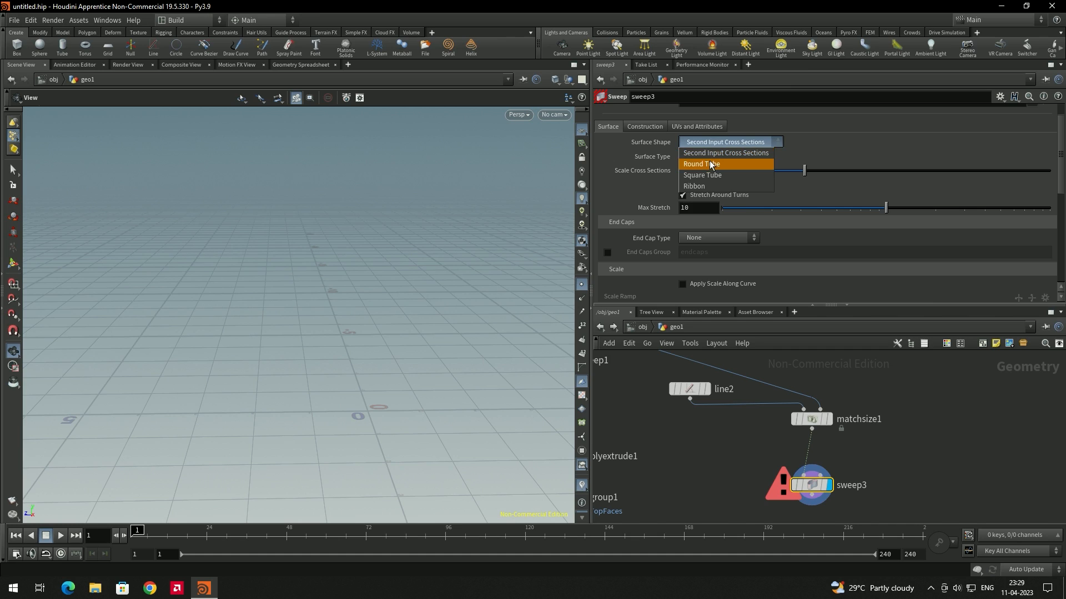
pyautogui.click(701, 165)
pyautogui.moveTo(816, 486)
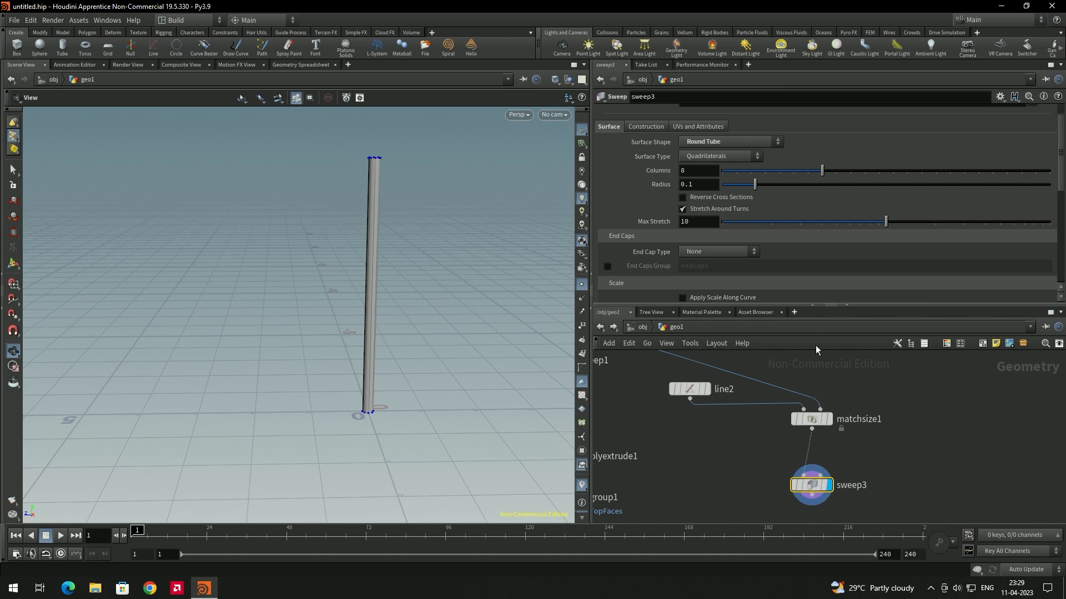
pyautogui.moveTo(756, 183); pyautogui.dragTo(864, 194)
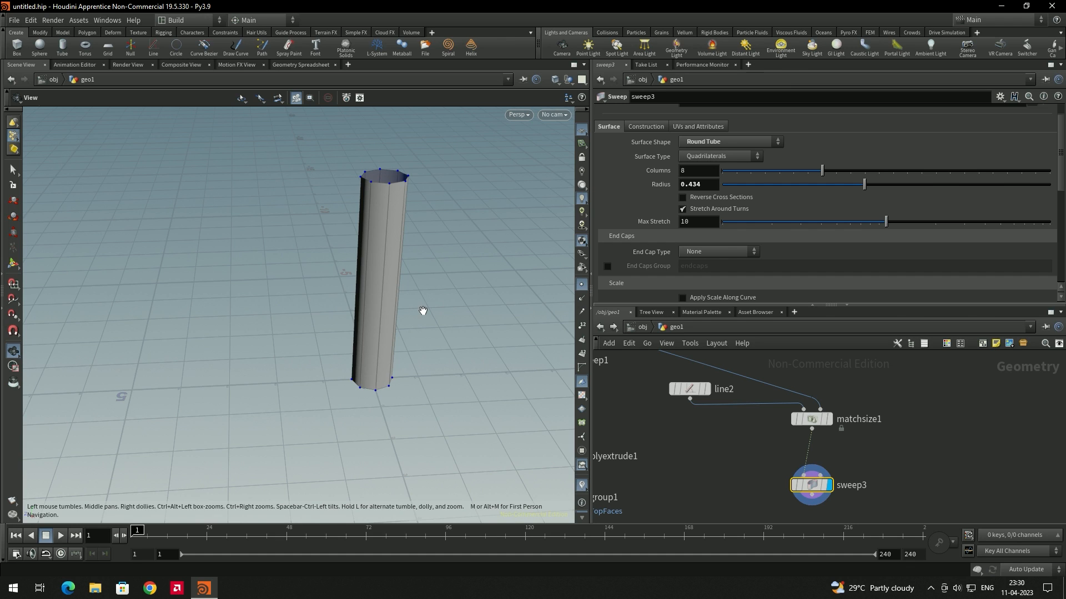
pyautogui.moveTo(348, 304); pyautogui.dragTo(393, 218)
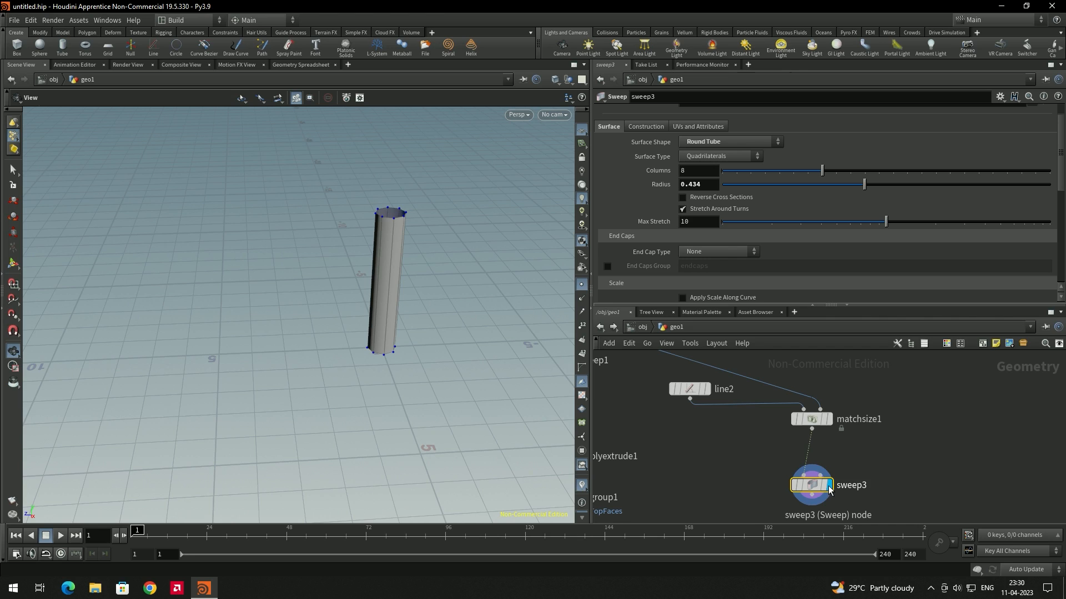
# Display merge3 and turn on its template flag
pyautogui.moveTo(830, 489)
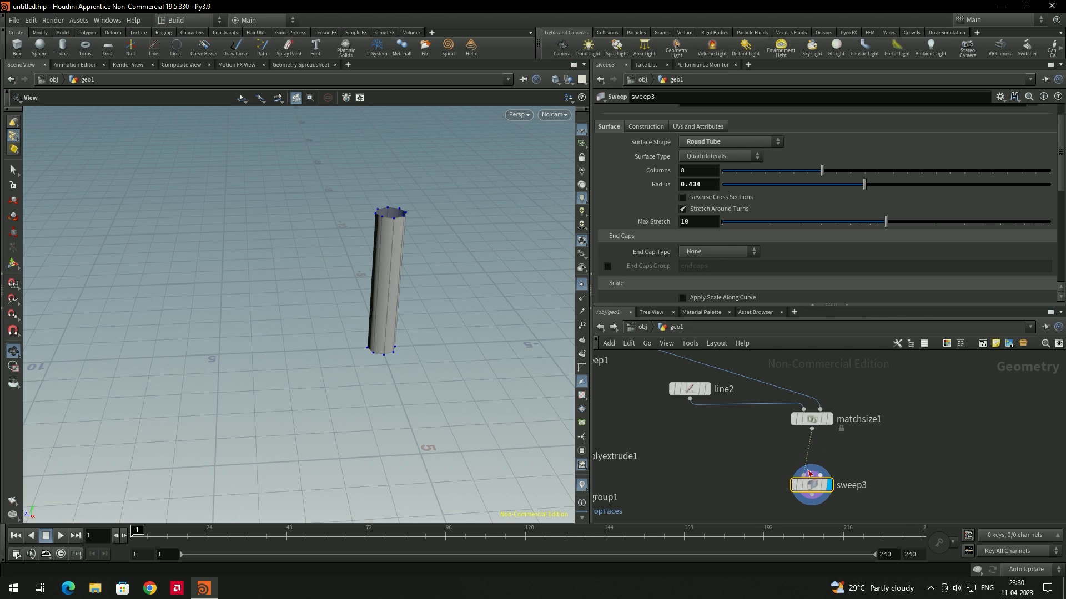
pyautogui.scroll(-10, 816, 483)
pyautogui.scroll(10, 761, 500)
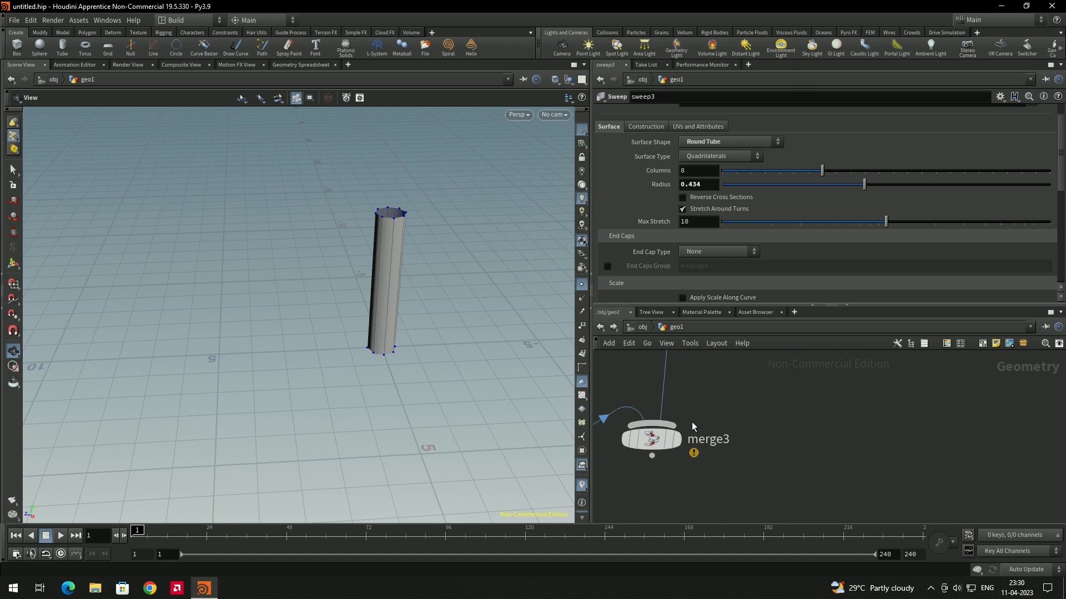
pyautogui.click(678, 398)
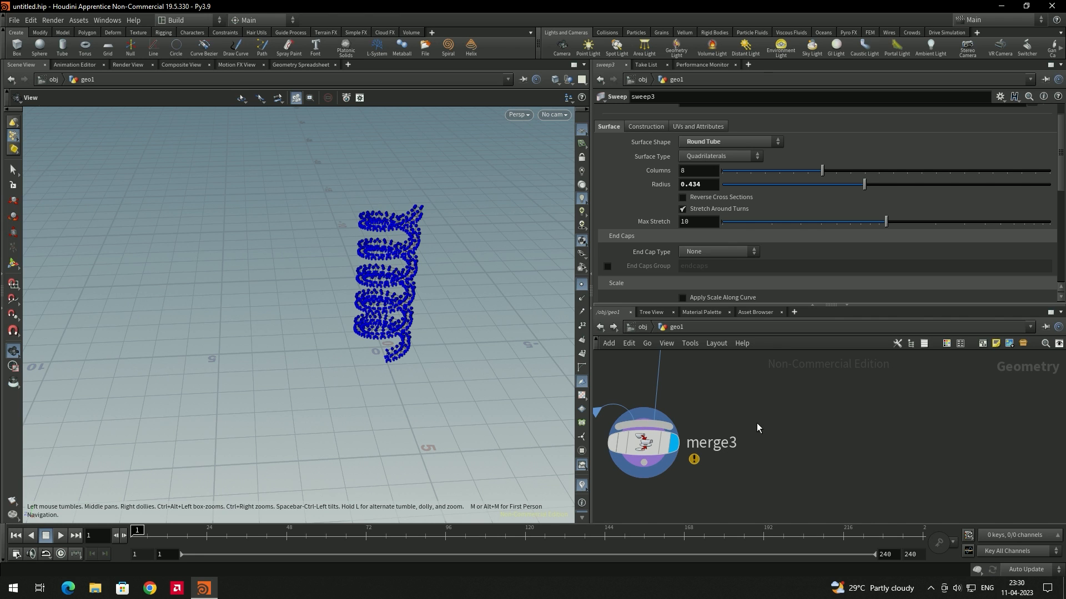
pyautogui.scroll(6, 418, 268)
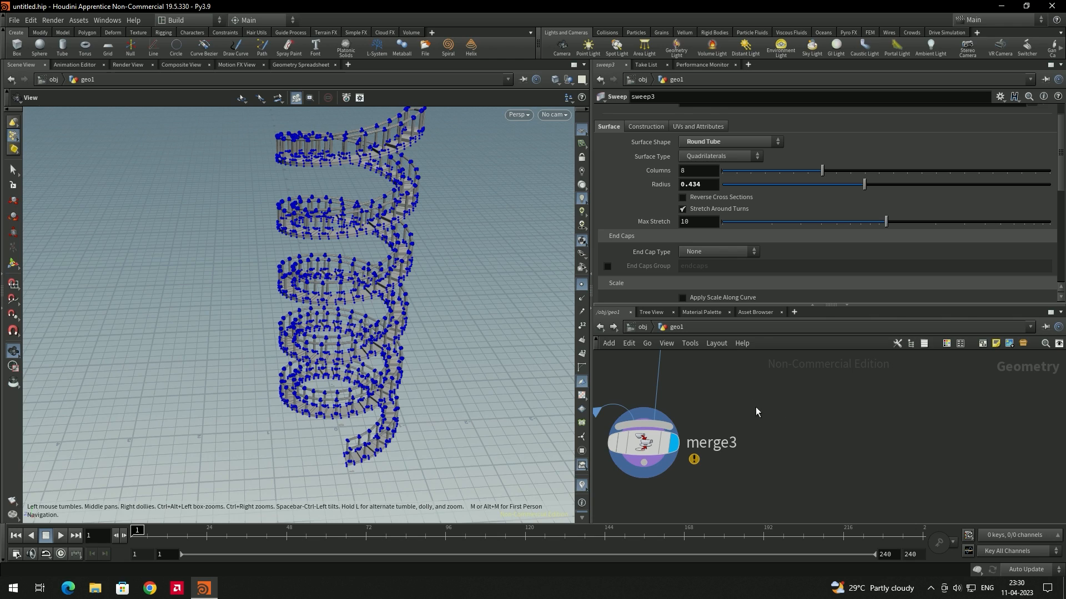
pyautogui.moveTo(668, 450)
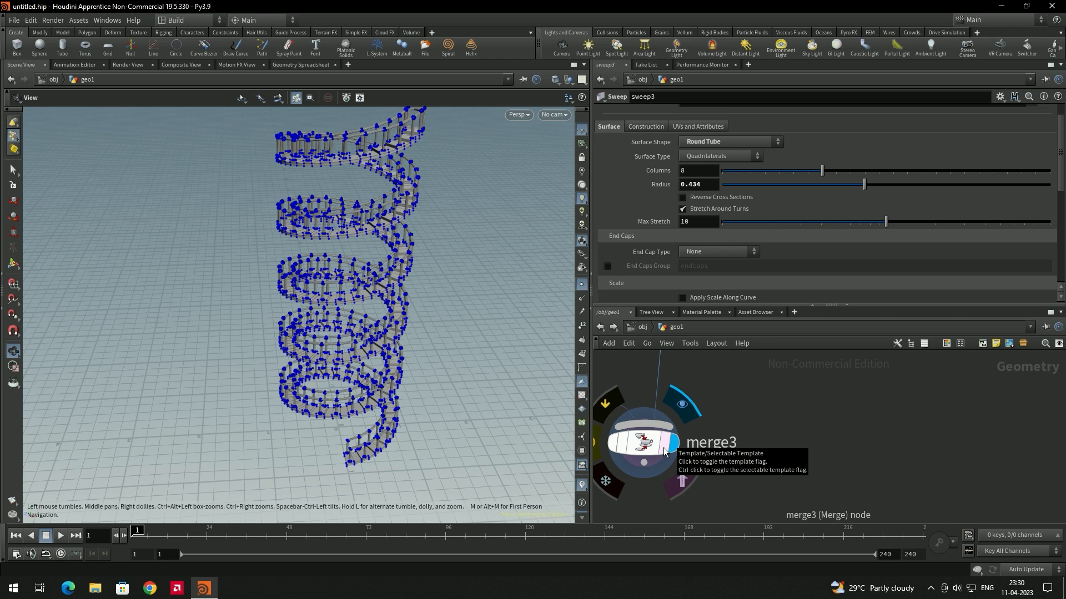
pyautogui.click(667, 449)
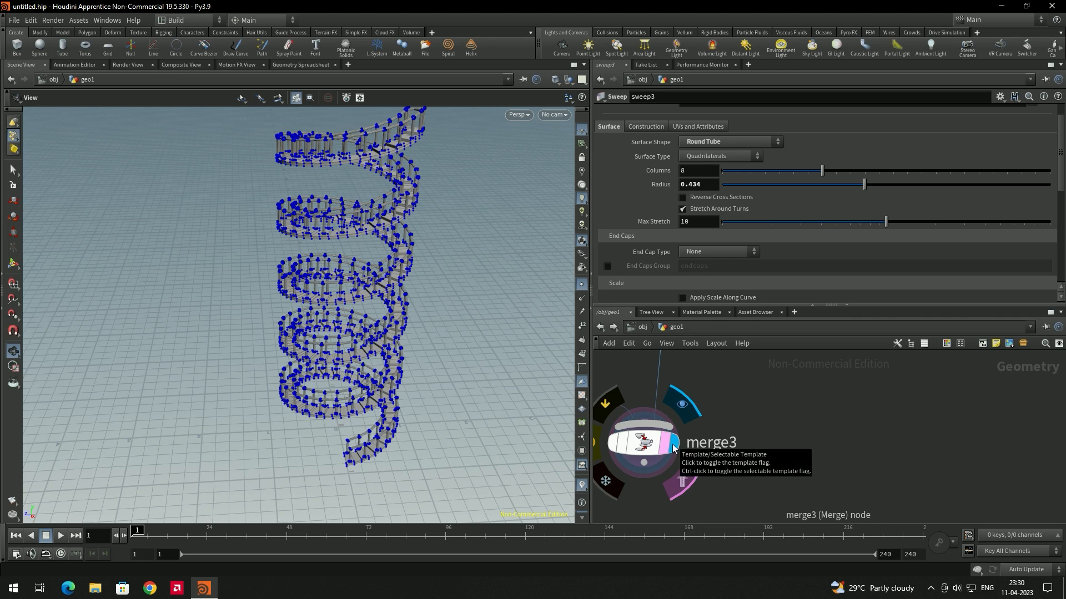
# Display sweep3 again together with the templated staircase
pyautogui.scroll(-8, 793, 411)
pyautogui.moveTo(820, 405); pyautogui.dragTo(795, 499, button='middle')
pyautogui.moveTo(829, 383); pyautogui.dragTo(763, 508, button='middle')
pyautogui.scroll(4, 757, 509)
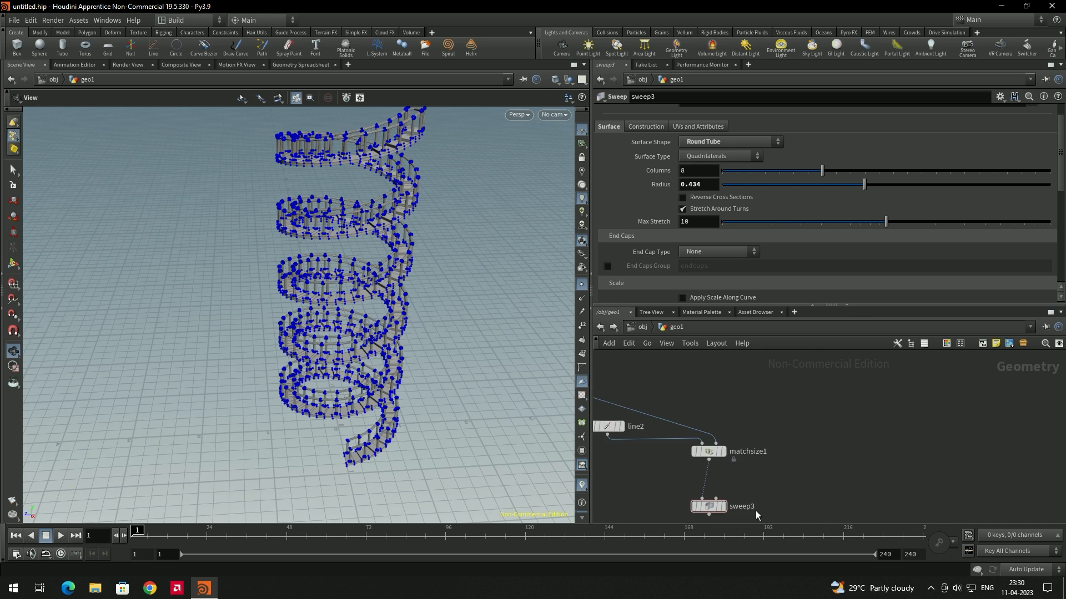
pyautogui.scroll(6, 773, 474)
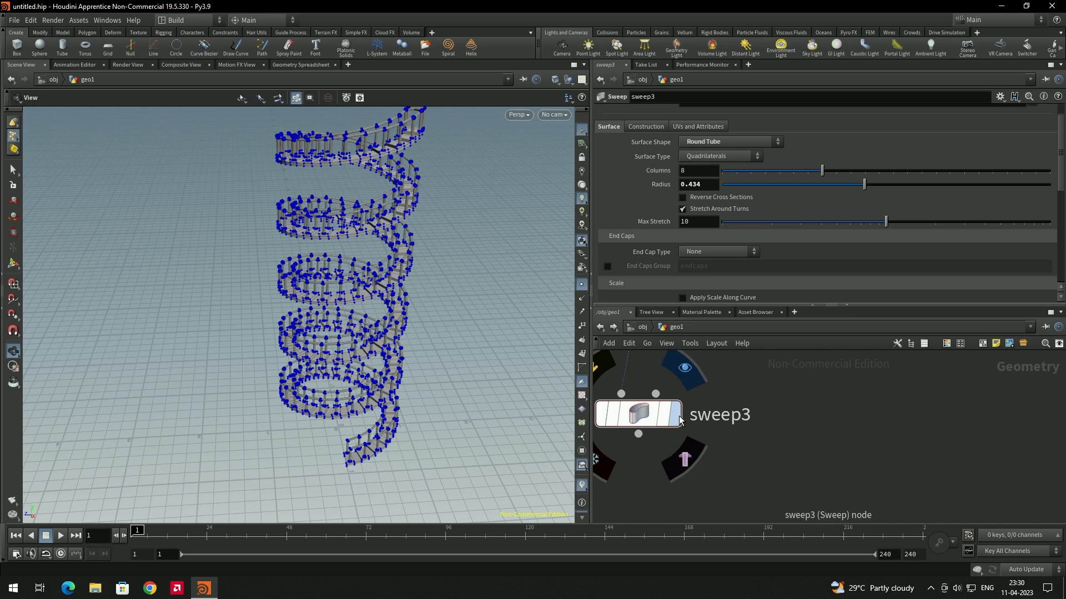
pyautogui.click(678, 417)
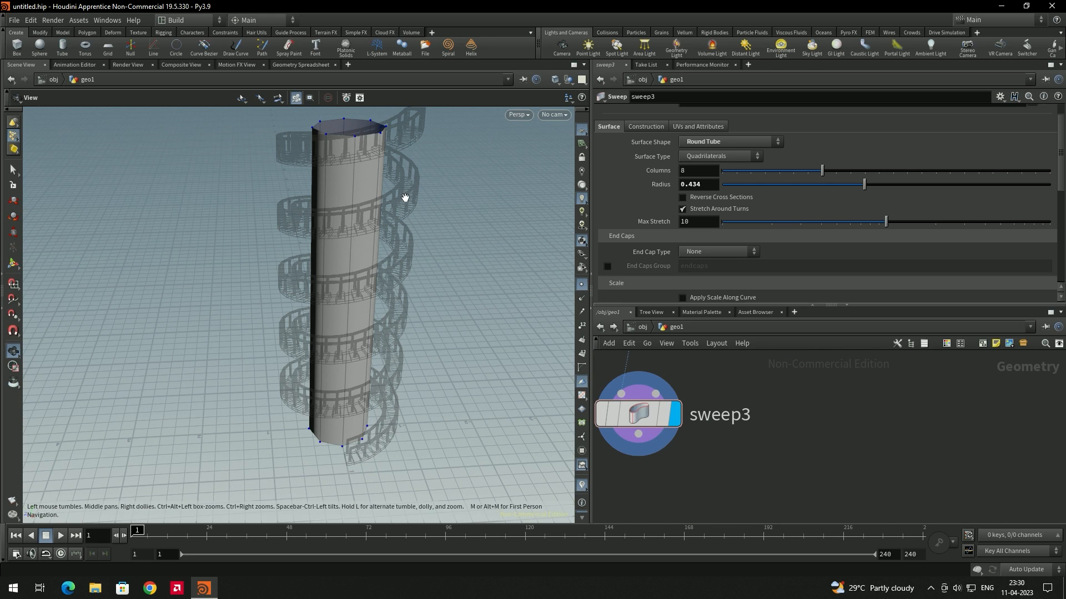
# Set sweep3's Radius to 0.607 and its End Cap Type to Single Polygon
pyautogui.moveTo(514, 369); pyautogui.dragTo(444, 328)
pyautogui.click(712, 436)
pyautogui.moveTo(871, 184); pyautogui.dragTo(921, 197)
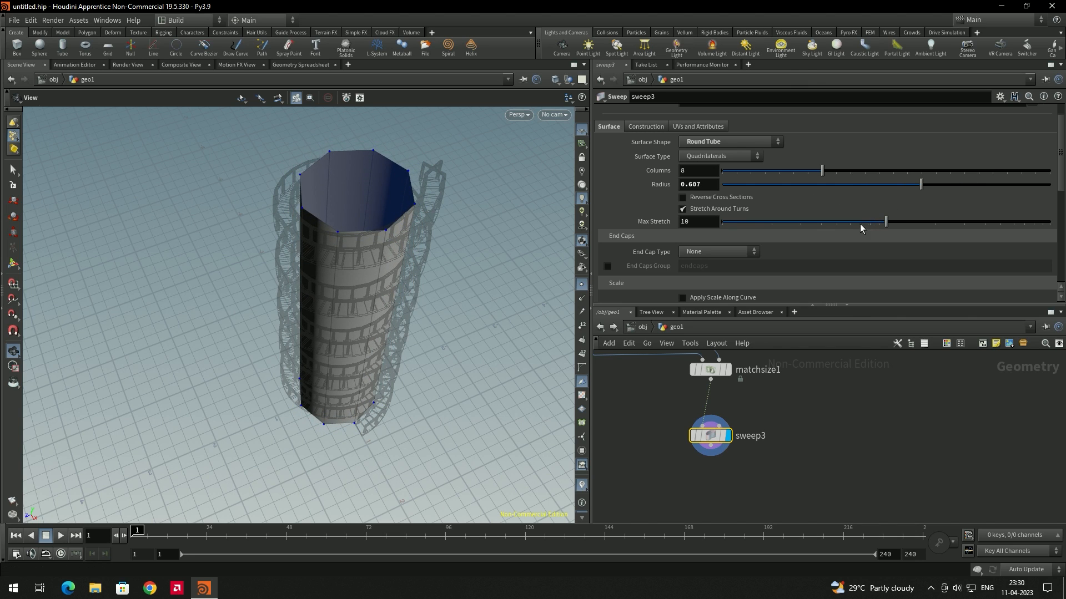
pyautogui.click(754, 254)
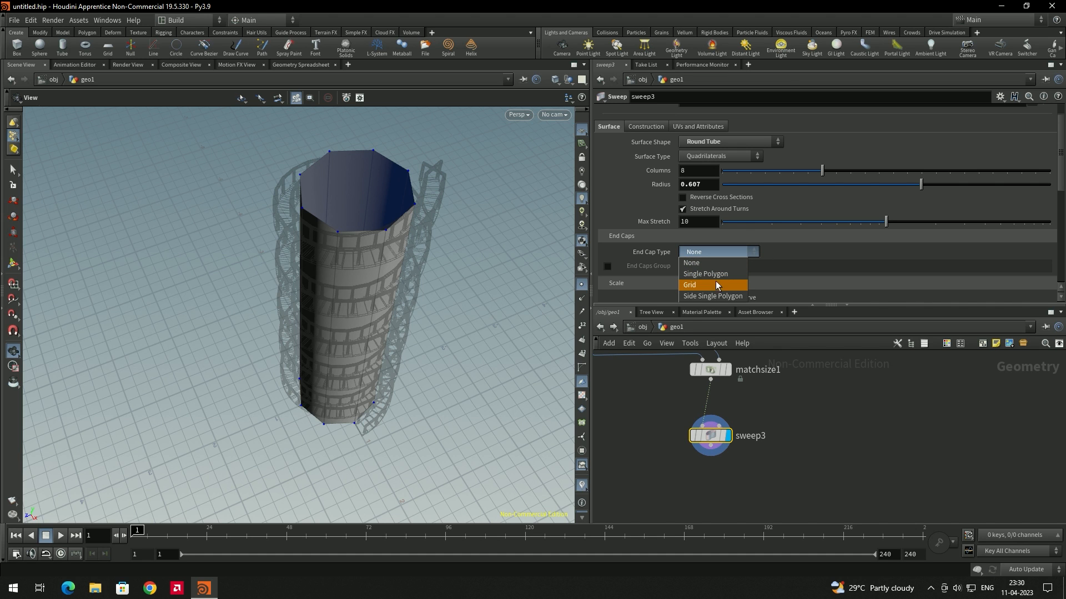
pyautogui.click(724, 276)
# Set the Columns of sweep3's round tube to 18
pyautogui.moveTo(416, 325); pyautogui.dragTo(412, 288)
pyautogui.scroll(1, 792, 206)
pyautogui.moveTo(820, 200); pyautogui.dragTo(971, 200)
pyautogui.moveTo(483, 215); pyautogui.dragTo(528, 225)
pyautogui.scroll(-3, 835, 415)
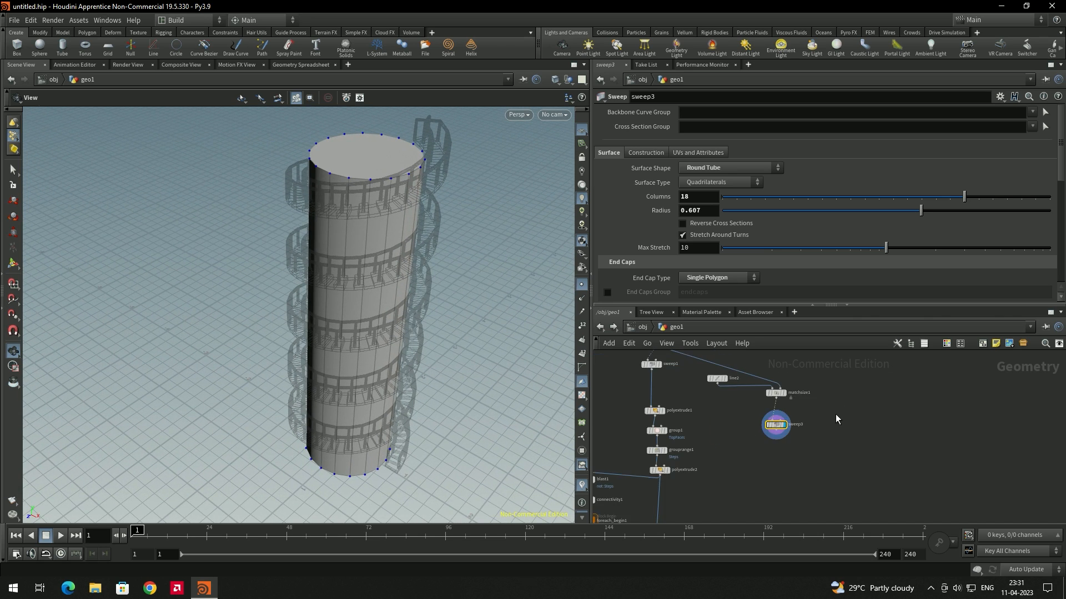
# Connect sweep3's output to merge3 to combine the central column with the staircase
pyautogui.moveTo(777, 447); pyautogui.dragTo(771, 409, button='middle')
pyautogui.moveTo(771, 408); pyautogui.dragTo(708, 514)
pyautogui.scroll(-3, 707, 514)
pyautogui.moveTo(708, 514); pyautogui.dragTo(712, 411, button='middle')
pyautogui.moveTo(697, 481); pyautogui.dragTo(716, 406, button='middle')
pyautogui.scroll(3, 716, 405)
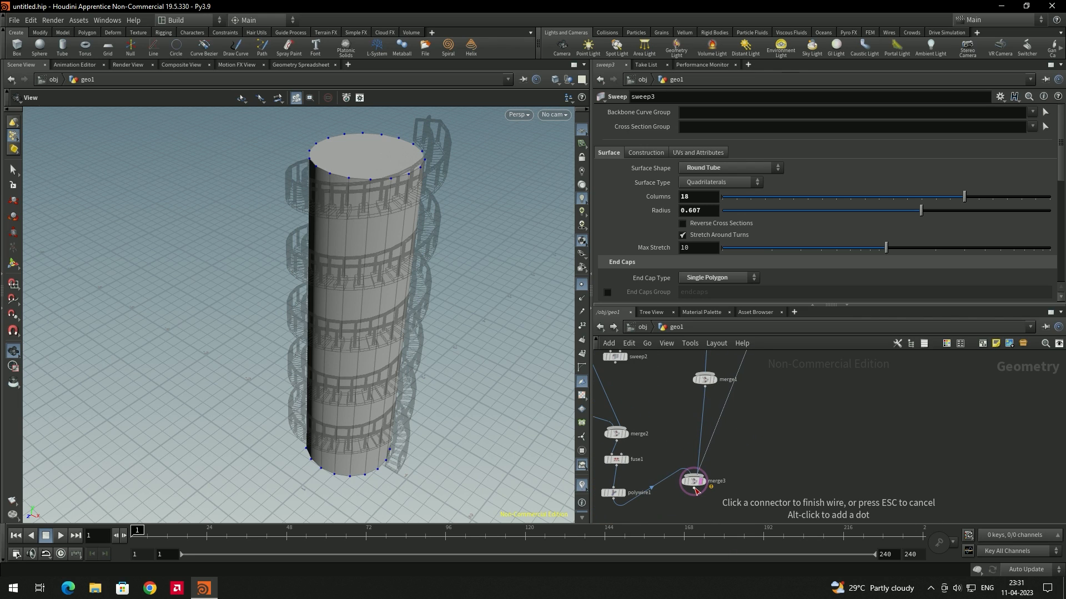
pyautogui.click(700, 478)
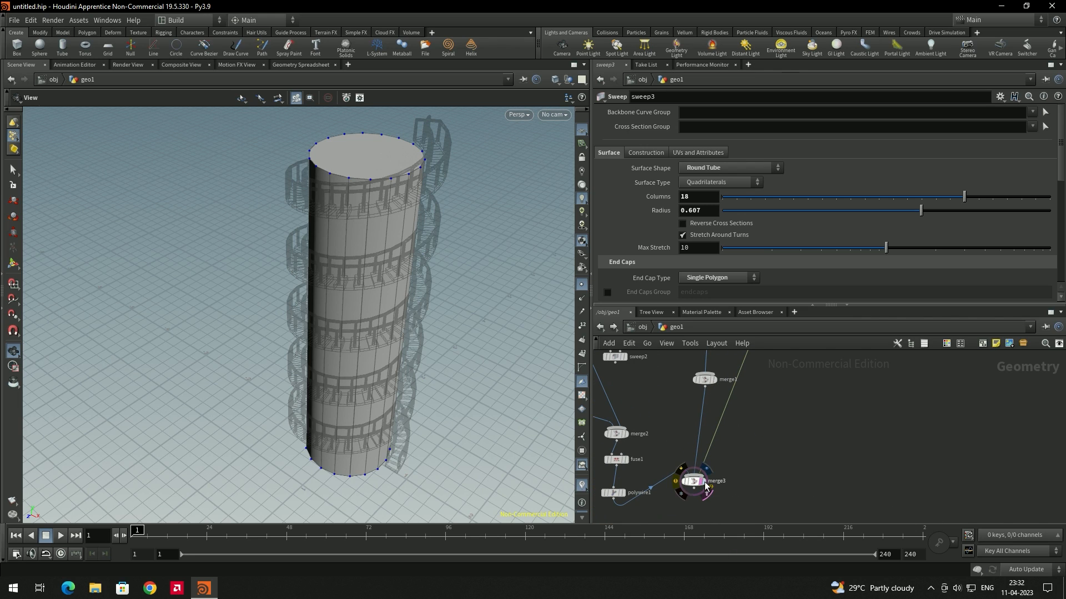
# Display merge3, turn off point display in the viewport, and inspect the finished staircase
pyautogui.click(703, 481)
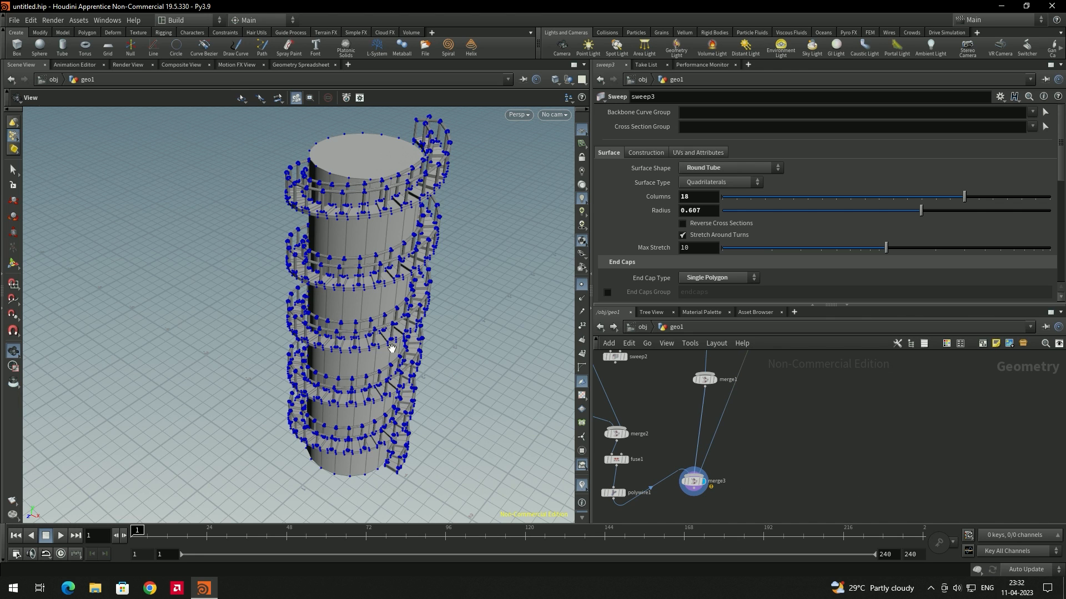
pyautogui.moveTo(440, 271); pyautogui.dragTo(483, 305)
pyautogui.scroll(4, 452, 302)
pyautogui.click(582, 284)
pyautogui.scroll(-2, 411, 280)
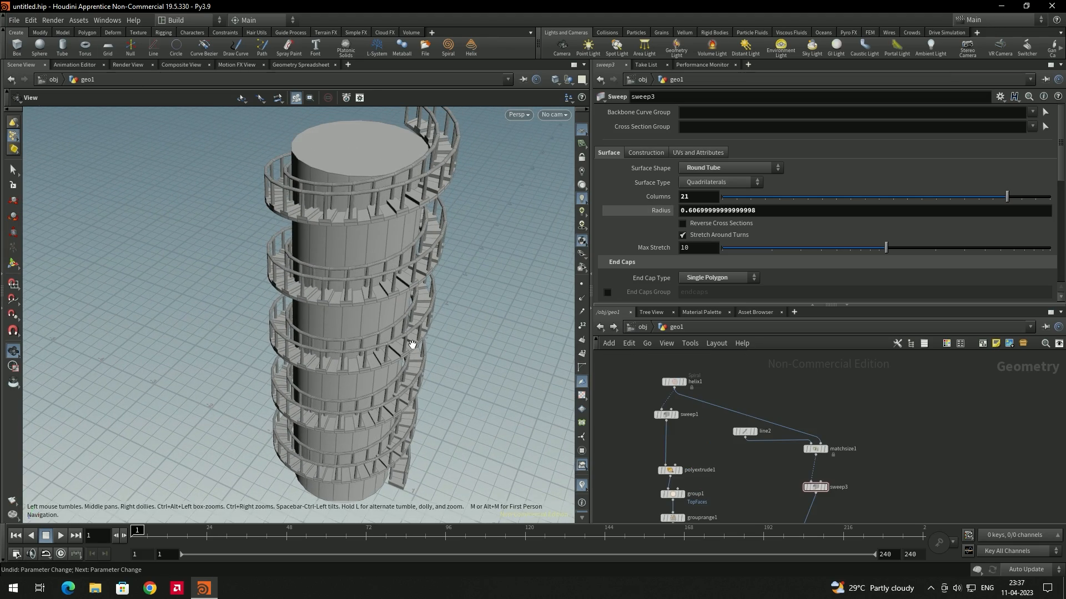
pyautogui.moveTo(412, 344); pyautogui.dragTo(438, 334)
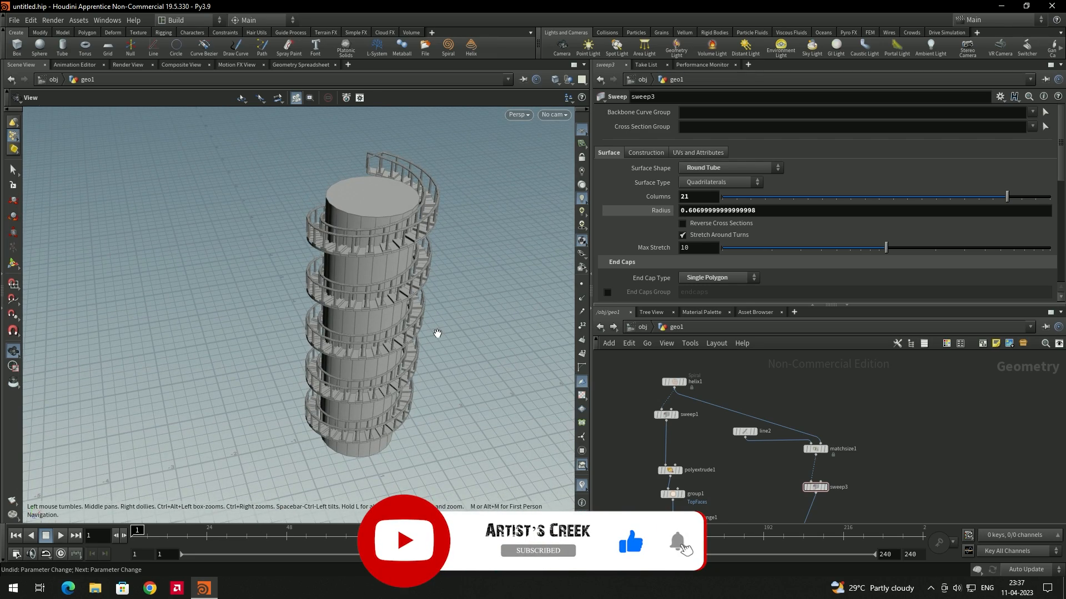